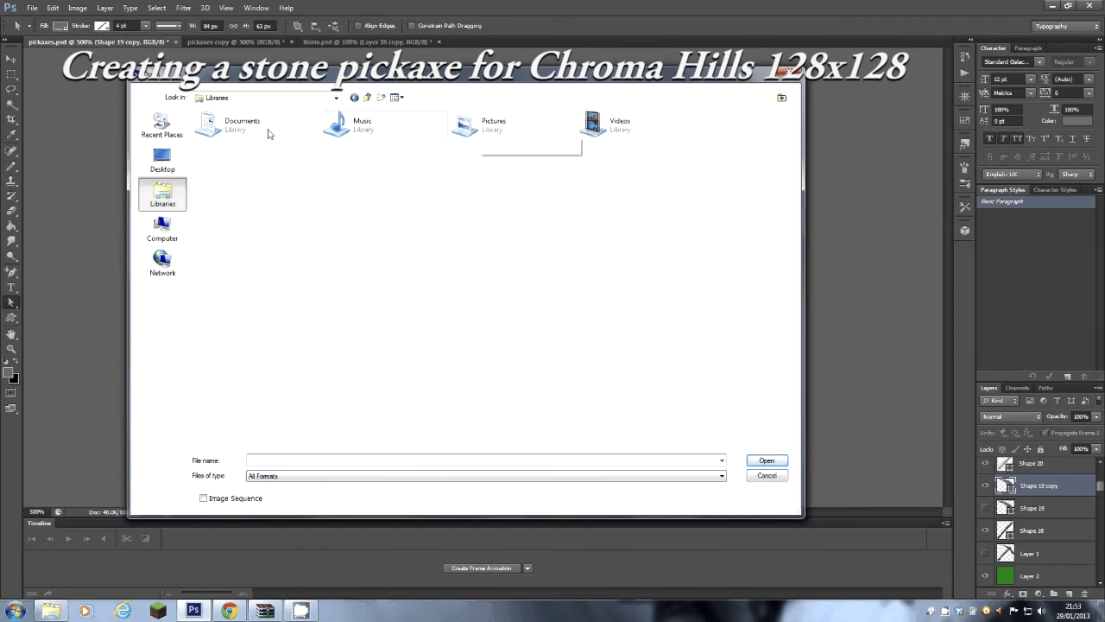
# Step: Open the Stone sword PSD from the ITEMS folder of the SJS Minecraft pack
pyautogui.doubleClick(472, 129)
pyautogui.doubleClick(283, 143)
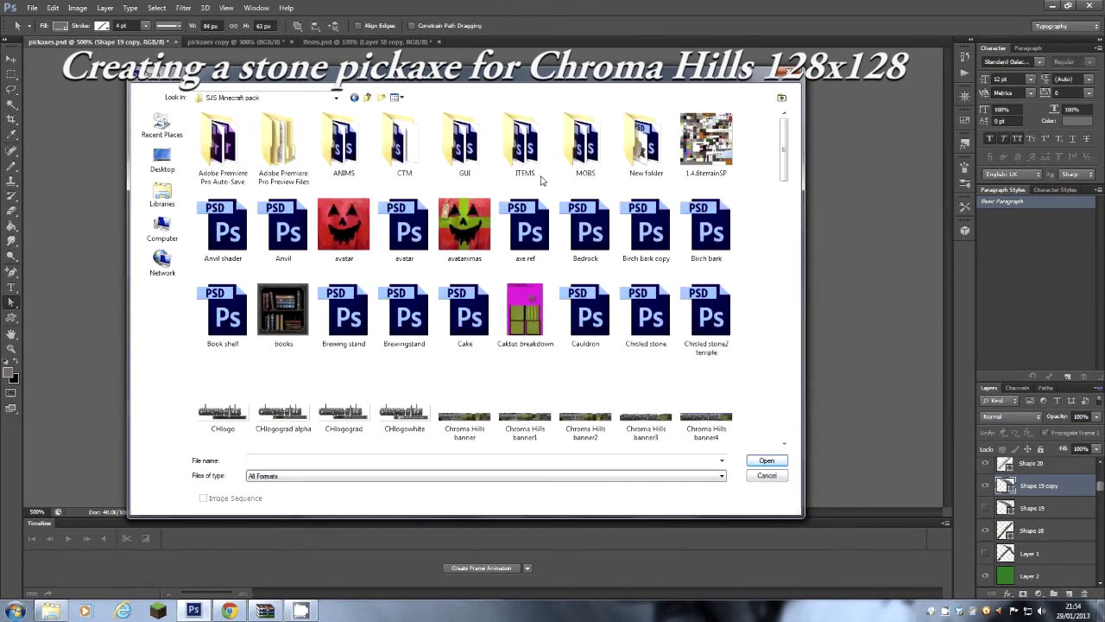
pyautogui.doubleClick(529, 149)
pyautogui.click(423, 393)
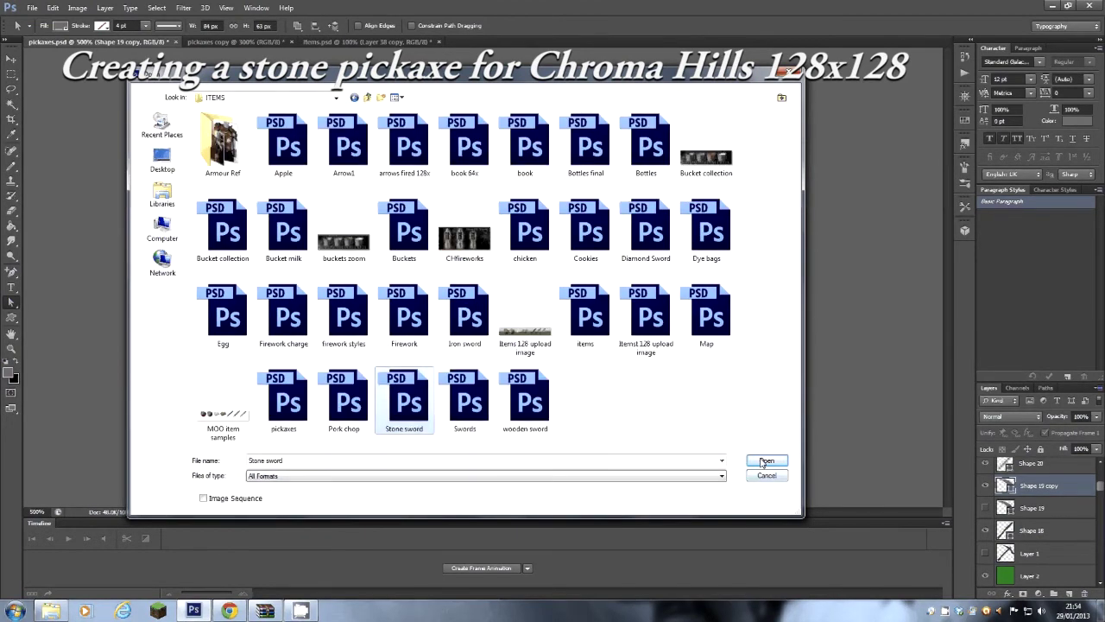
pyautogui.doubleClick(423, 393)
# Step: Float the stone sword document in its own window beside the pickaxe and enlarge it to show the whole sword at 200%
pyautogui.moveTo(512, 42); pyautogui.dragTo(129, 118)
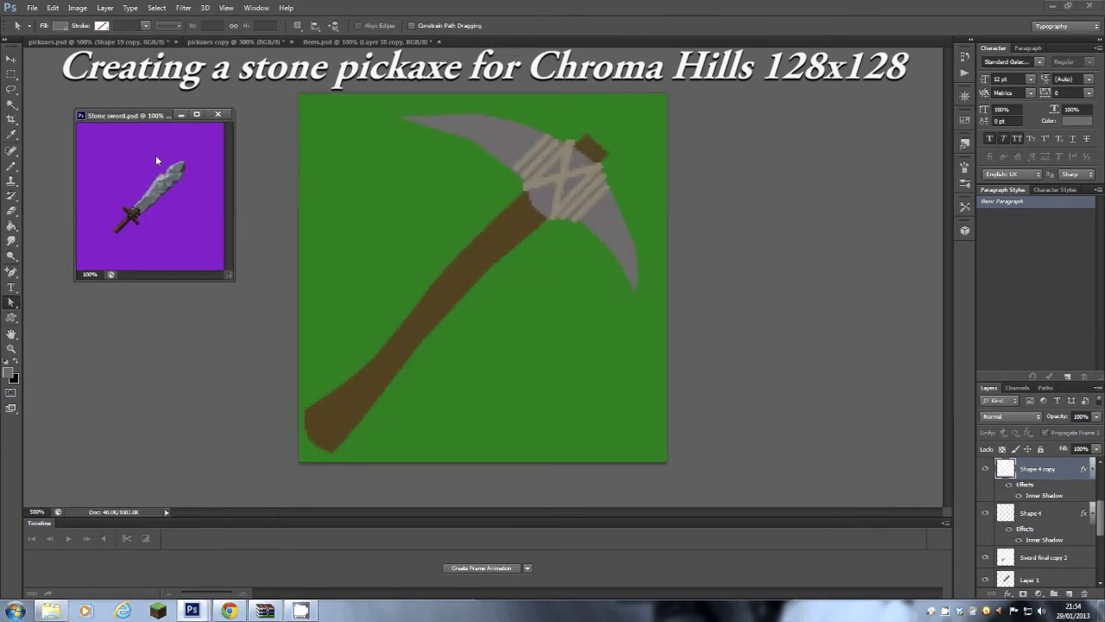
pyautogui.hotkey('ctrl', '+')
pyautogui.moveTo(234, 280); pyautogui.dragTo(273, 332)
pyautogui.moveTo(206, 328); pyautogui.dragTo(196, 328)
pyautogui.moveTo(266, 258); pyautogui.dragTo(266, 243)
# Step: Move the anchor point on the pickaxe head's inner edge, where it meets the handle, slightly outward
pyautogui.click(608, 214)
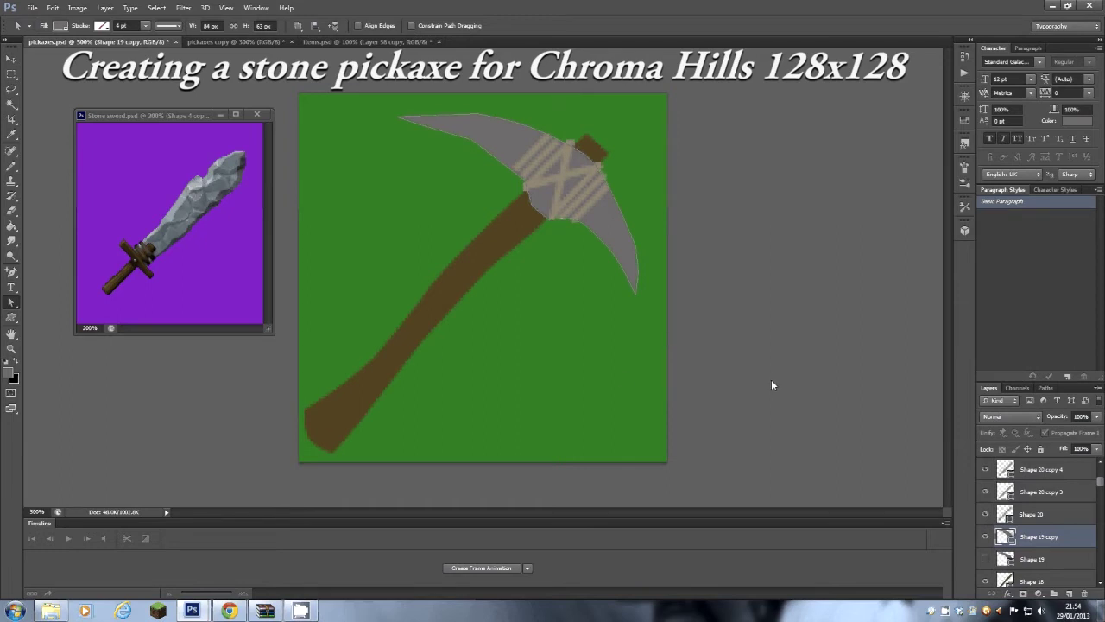
pyautogui.moveTo(528, 183); pyautogui.dragTo(521, 175)
pyautogui.click(11, 271)
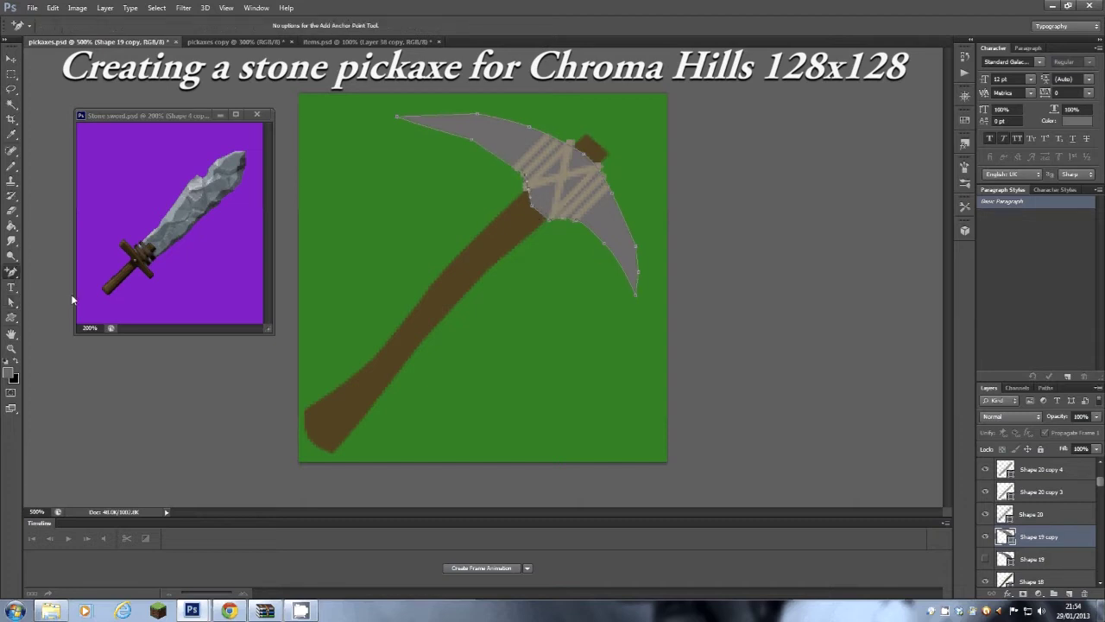
pyautogui.rightClick(11, 271)
pyautogui.click(41, 314)
pyautogui.click(11, 303)
# Step: Add an anchor point on the head's upper edge beside the binding and convert the points there with the Convert Point tool
pyautogui.click(11, 272)
pyautogui.click(52, 292)
pyautogui.click(564, 142)
pyautogui.rightClick(11, 272)
pyautogui.click(42, 312)
pyautogui.press('a')
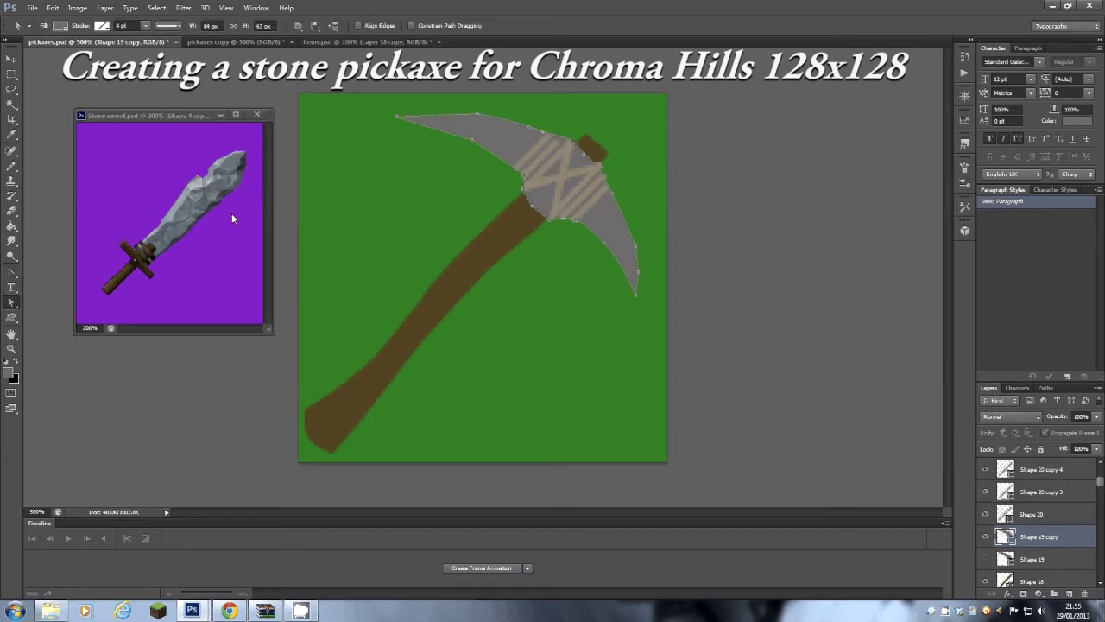
pyautogui.rightClick(11, 272)
pyautogui.click(43, 292)
pyautogui.rightClick(11, 272)
pyautogui.click(48, 315)
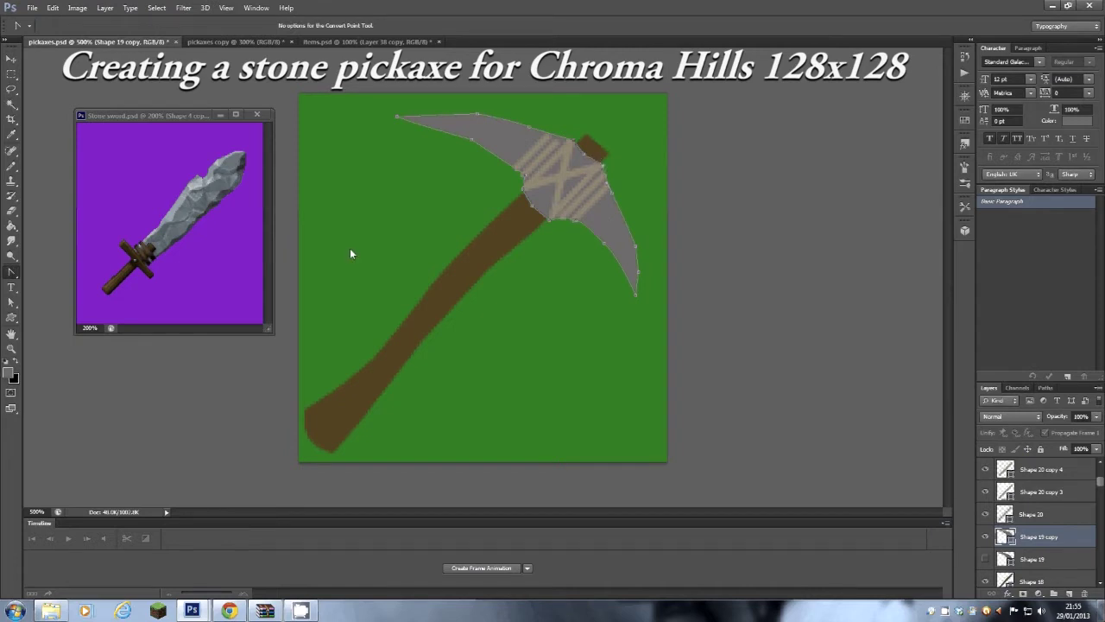
# Step: Stretch the lower blade tip of the pickaxe head outward and further down
pyautogui.click(12, 302)
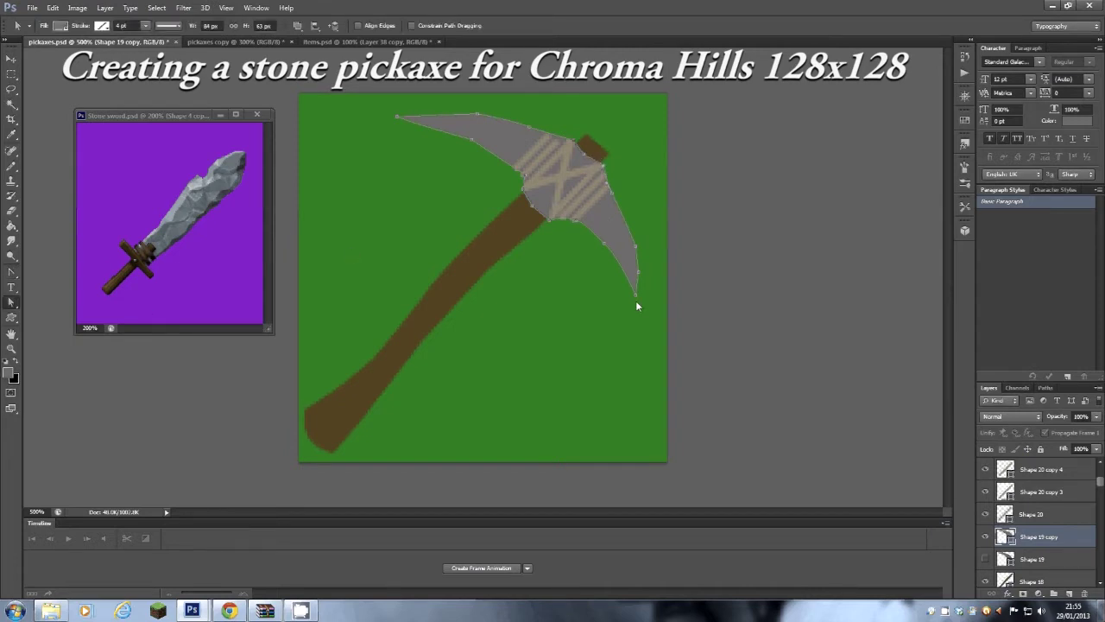
pyautogui.moveTo(636, 298); pyautogui.dragTo(640, 303)
pyautogui.moveTo(641, 303); pyautogui.dragTo(648, 314)
pyautogui.press('Right')
pyautogui.press('Up')
pyautogui.press('Right')
pyautogui.press('Right')
pyautogui.press('Right')
pyautogui.press('Up')
# Step: Refine the anchor points along the inner edges of both blades and pull the lower tip slightly back in
pyautogui.moveTo(12, 274); pyautogui.dragTo(50, 320)
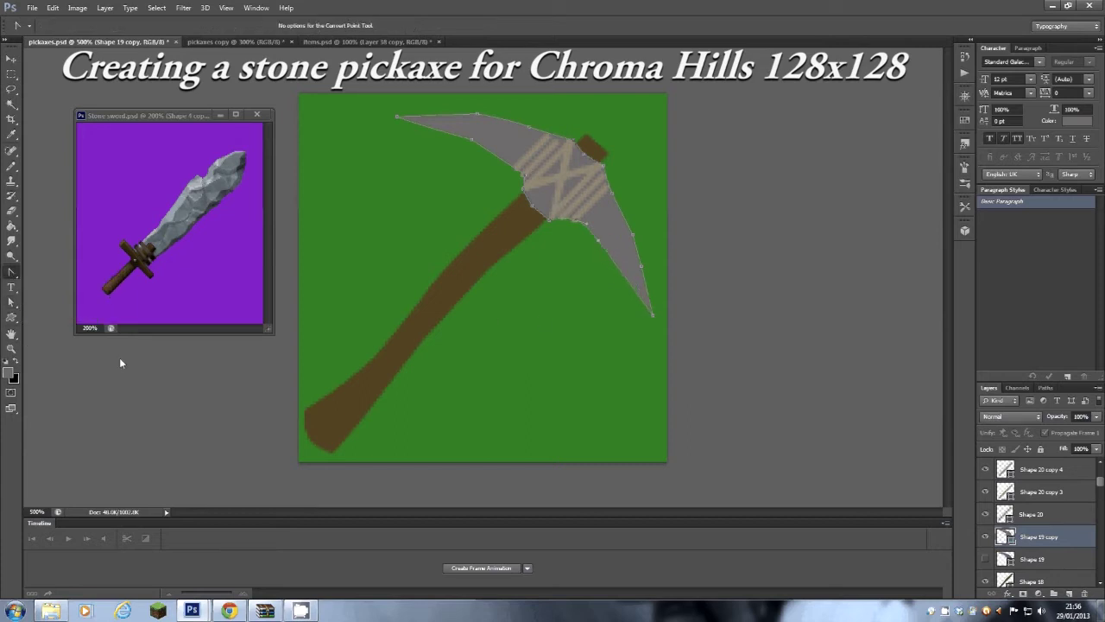
pyautogui.moveTo(12, 275); pyautogui.dragTo(50, 320)
pyautogui.press('a')
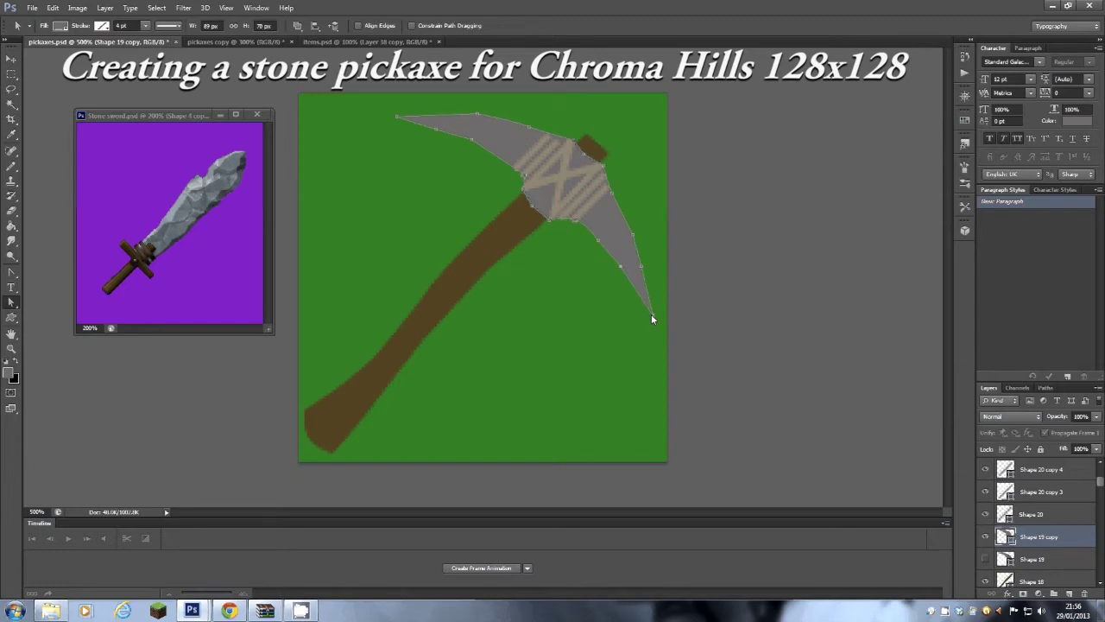
pyautogui.moveTo(653, 316); pyautogui.dragTo(640, 308)
# Step: Extend the binding strip on the head's upper blade to the blade's edge and duplicate its layer
pyautogui.click(1061, 487)
pyautogui.click(544, 158)
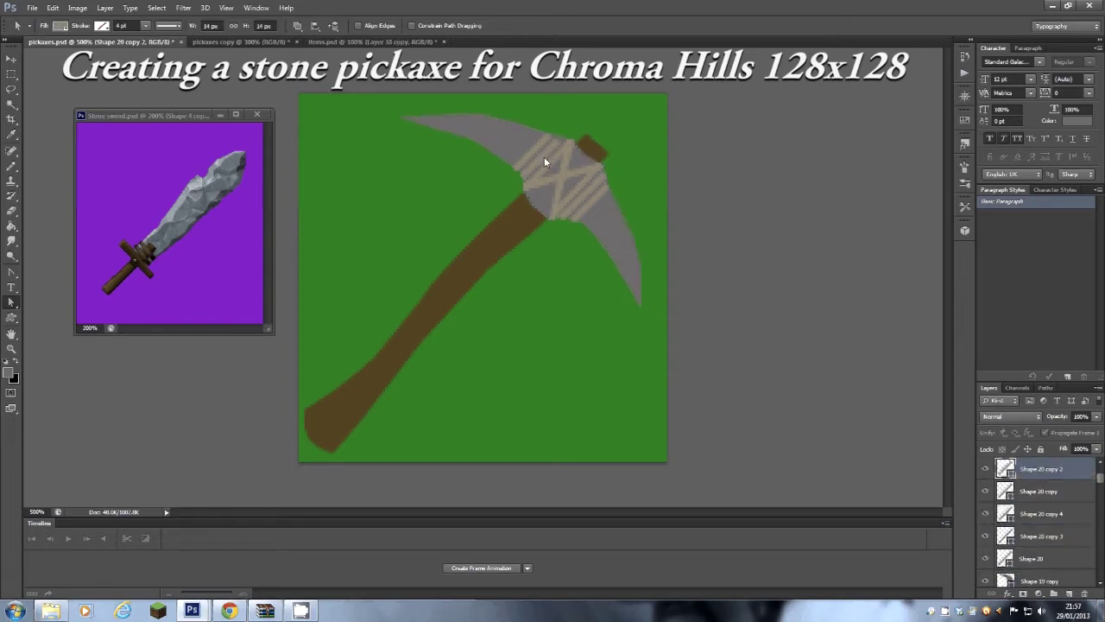
pyautogui.moveTo(562, 144); pyautogui.dragTo(568, 136)
pyautogui.hotkey('ctrl', 'j')
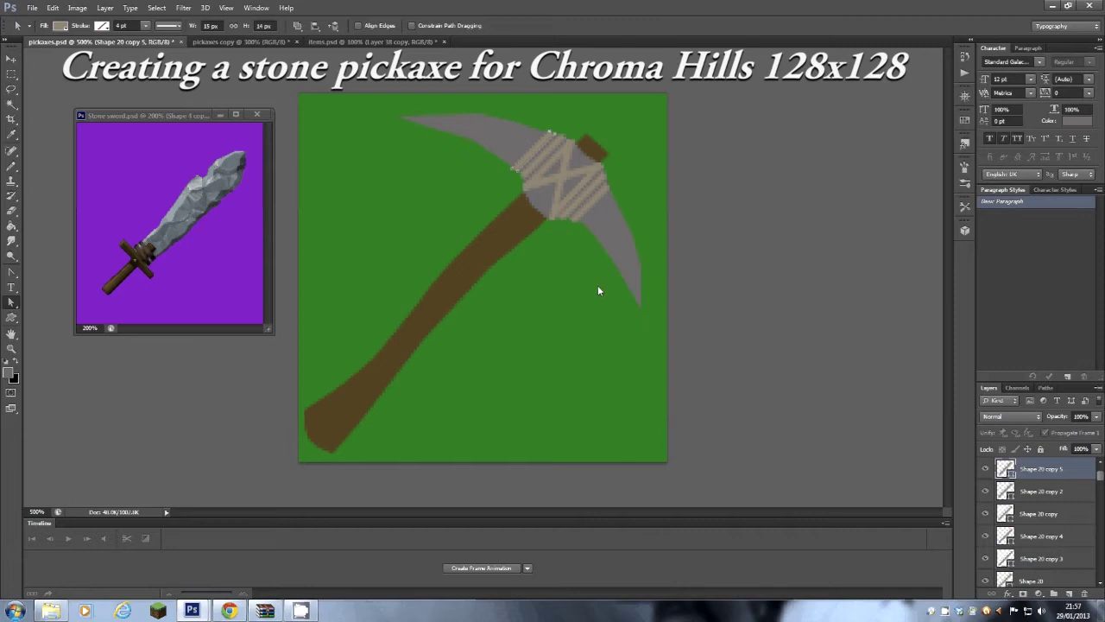
# Step: Extend the two top corners of the handle beyond the head, making the handle shape about 112 by 117 px
pyautogui.scroll(-4, 575, 290)
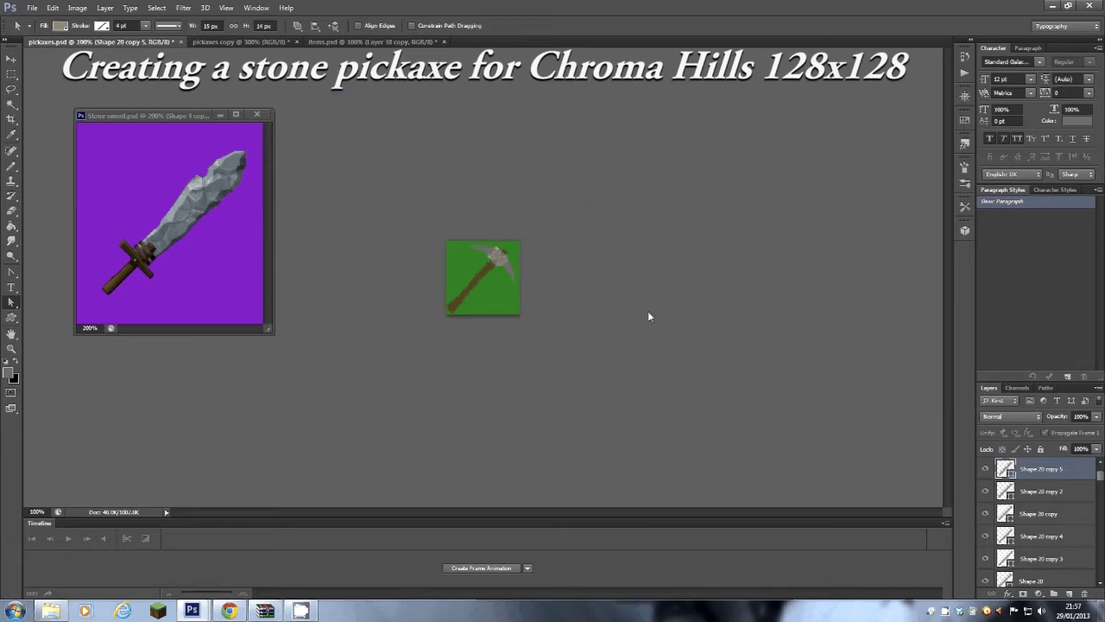
pyautogui.scroll(2, 664, 293)
pyautogui.hotkey('ctrl', '+')
pyautogui.hotkey('ctrl', '+')
pyautogui.hotkey('ctrl', '+')
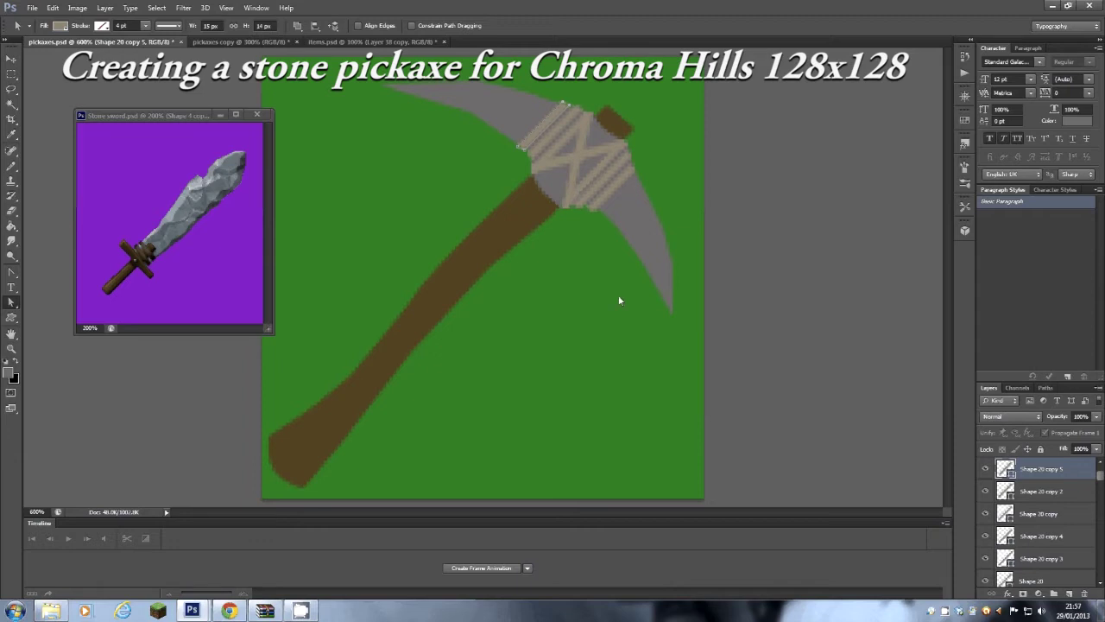
pyautogui.click(550, 183)
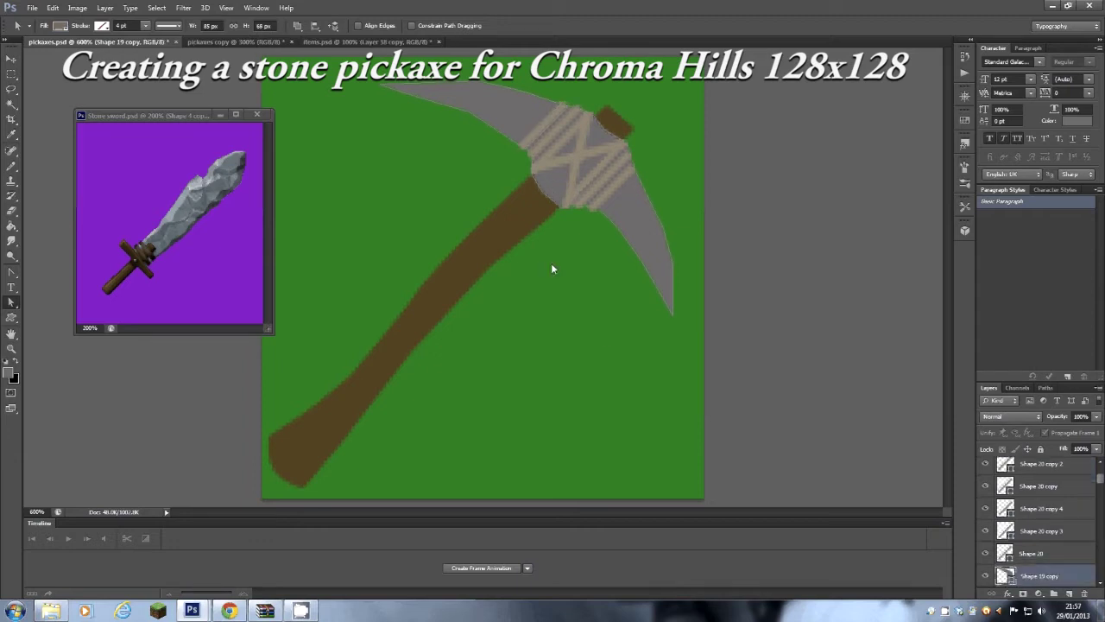
pyautogui.moveTo(604, 129); pyautogui.dragTo(615, 122)
pyautogui.click(626, 128)
pyautogui.scroll(-2, 1006, 525)
pyautogui.click(1008, 530)
pyautogui.moveTo(605, 107); pyautogui.dragTo(610, 102)
pyautogui.moveTo(631, 129); pyautogui.dragTo(638, 125)
pyautogui.press('Up')
pyautogui.press('Up')
pyautogui.press('Up')
pyautogui.press('Up')
pyautogui.press('Up')
pyautogui.press('Right')
pyautogui.press('Right')
pyautogui.press('Right')
pyautogui.press('Right')
pyautogui.press('Right')
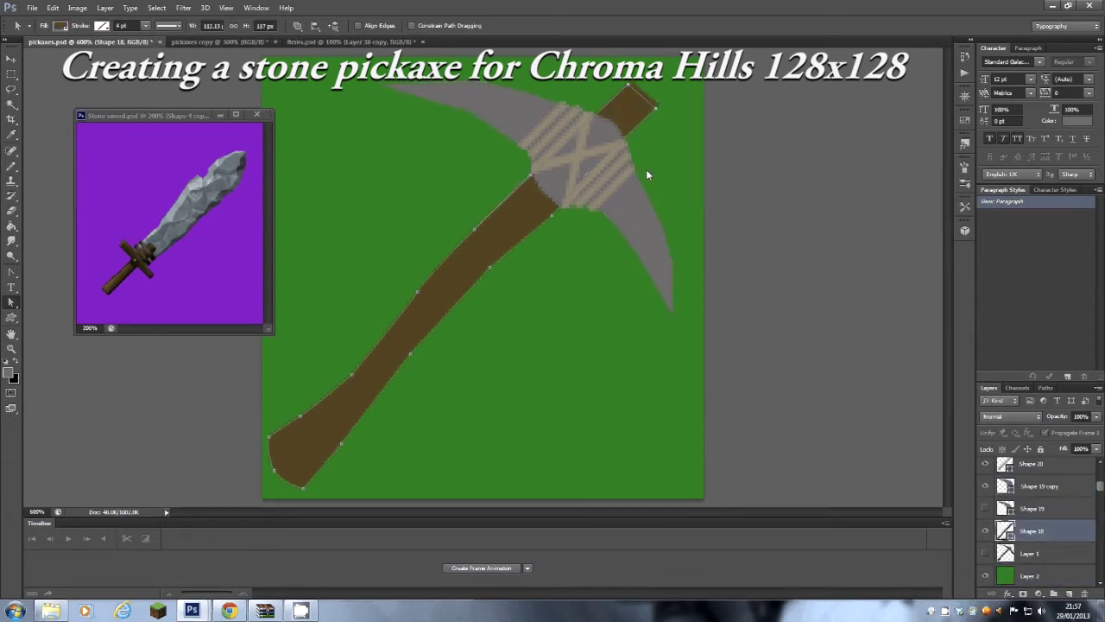
# Step: Shorten the handle's protruding top end, bringing the handle shape to about 109 by 113 px
pyautogui.press('Down')
pyautogui.press('Down')
pyautogui.press('Down')
pyautogui.press('Down')
pyautogui.press('Down')
pyautogui.press('Down')
pyautogui.press('Down')
pyautogui.press('Down')
pyautogui.press('Down')
pyautogui.press('Down')
pyautogui.press('Down')
pyautogui.press('Down')
pyautogui.press('Left')
pyautogui.press('Left')
pyautogui.press('Left')
pyautogui.press('Left')
pyautogui.press('Left')
pyautogui.press('Left')
pyautogui.press('Left')
pyautogui.press('Left')
pyautogui.press('Left')
pyautogui.press('Left')
pyautogui.press('Up')
pyautogui.press('Up')
pyautogui.press('Up')
pyautogui.press('Up')
pyautogui.press('Up')
pyautogui.press('Up')
pyautogui.press('Up')
pyautogui.press('Up')
pyautogui.press('Right')
pyautogui.press('Right')
pyautogui.press('Right')
pyautogui.press('Right')
pyautogui.press('Right')
pyautogui.press('Right')
pyautogui.press('Right')
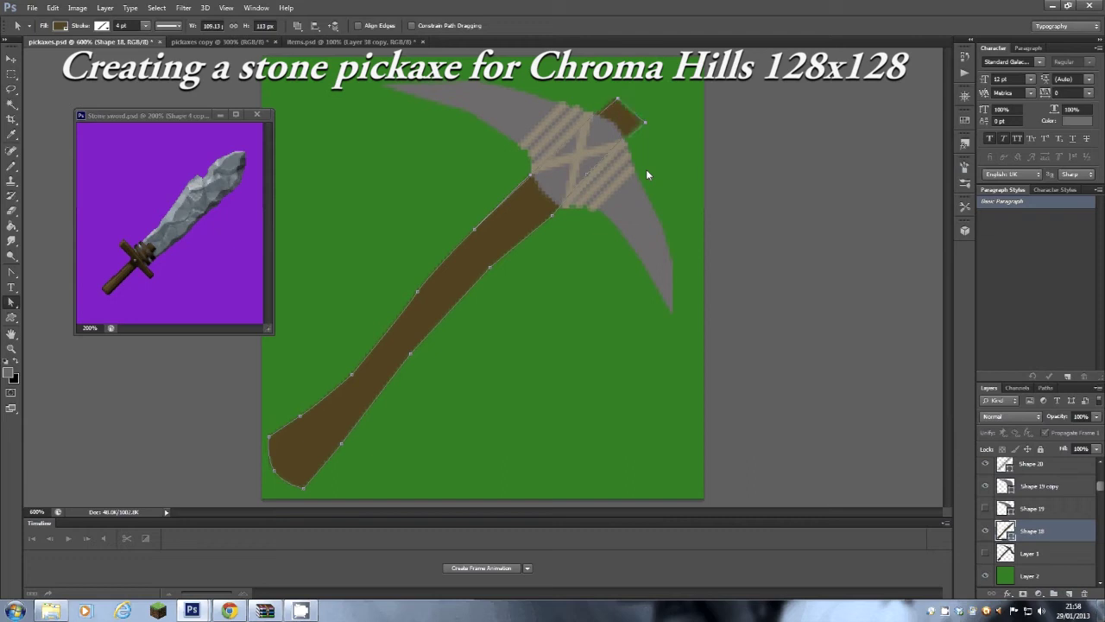
pyautogui.click(546, 308)
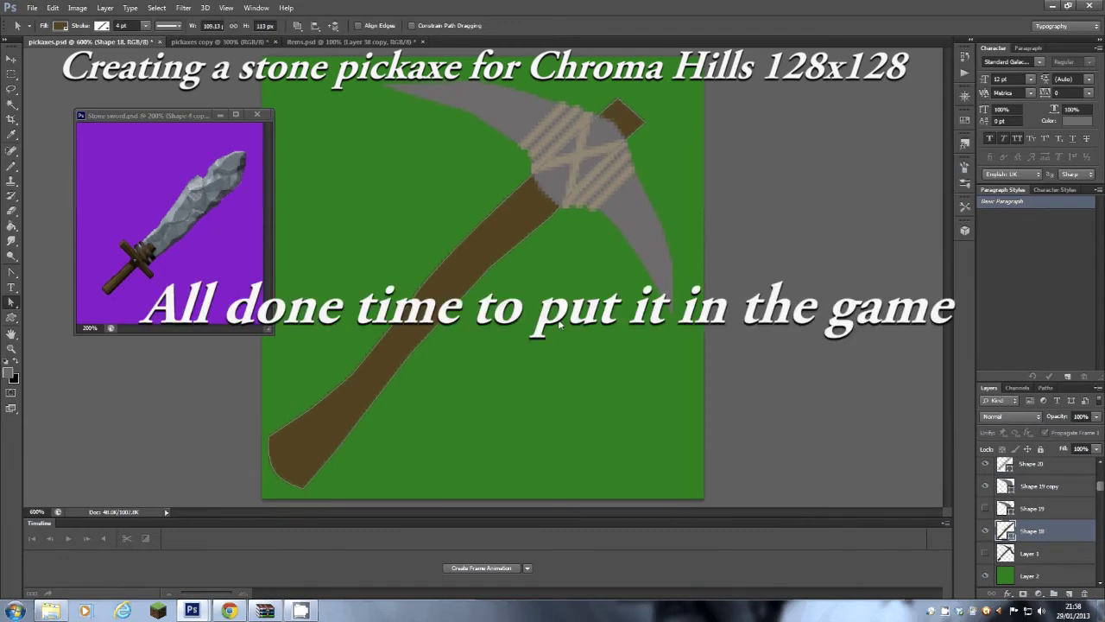
# Step: Toggle the visibility of the Shape 19 copy layer to check the pickaxe head against the rest of the drawing
pyautogui.press('v')
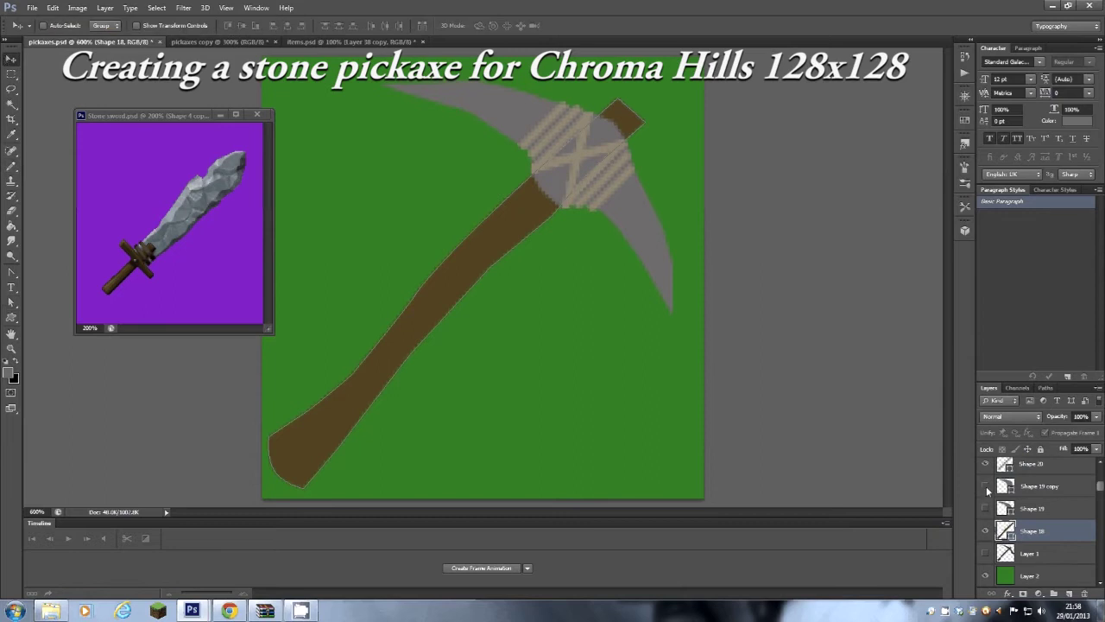
pyautogui.click(1063, 489)
pyautogui.click(53, 8)
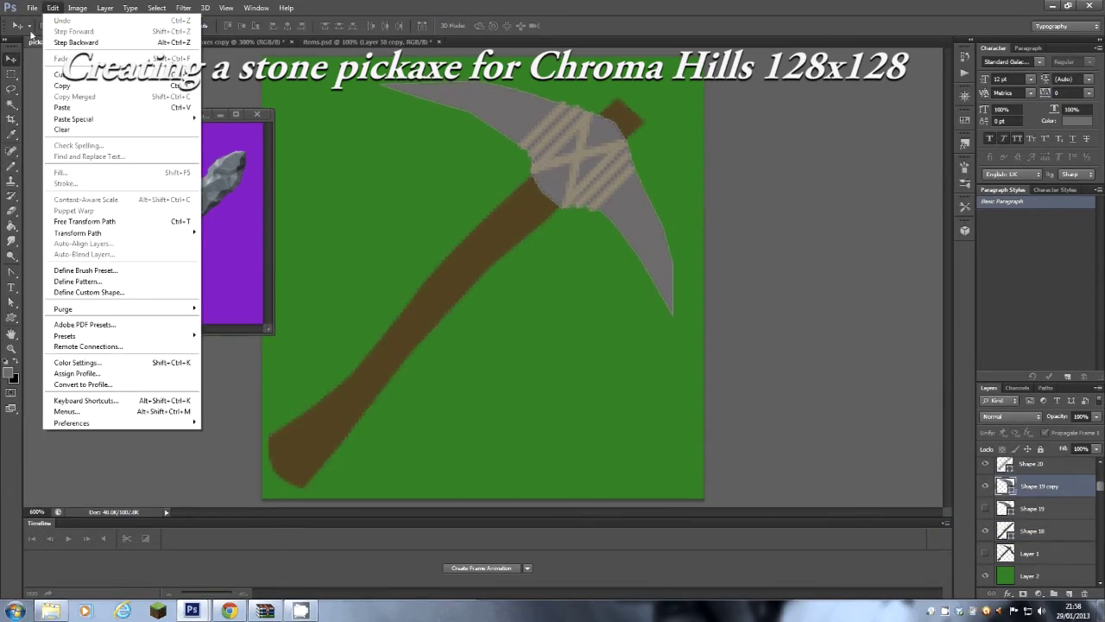
pyautogui.click(52, 135)
pyautogui.click(985, 487)
pyautogui.click(985, 487)
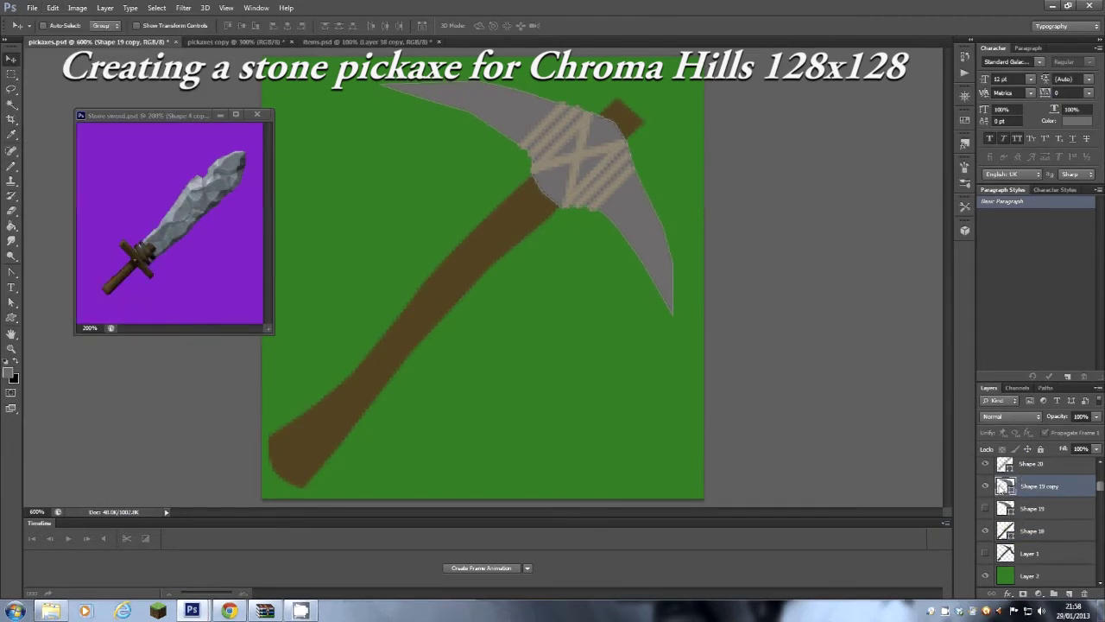
pyautogui.click(985, 486)
pyautogui.click(985, 487)
pyautogui.click(985, 509)
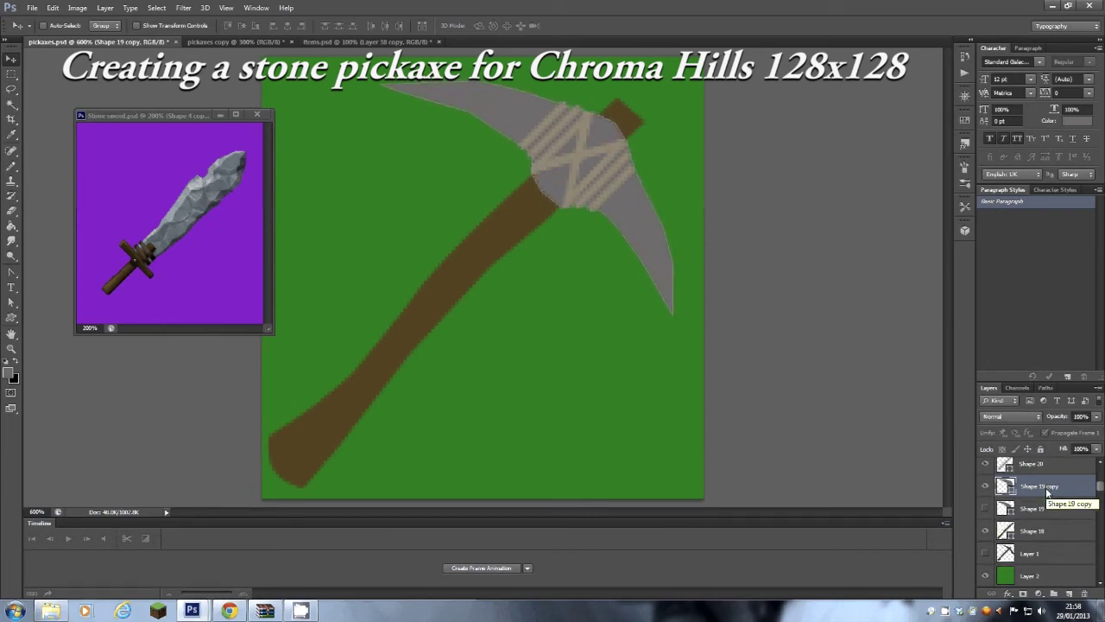
# Step: Adjust the ends of the two crossing binding strips, Shape 21 and Shape 22, so they reach the edges of the pickaxe head
pyautogui.click(11, 301)
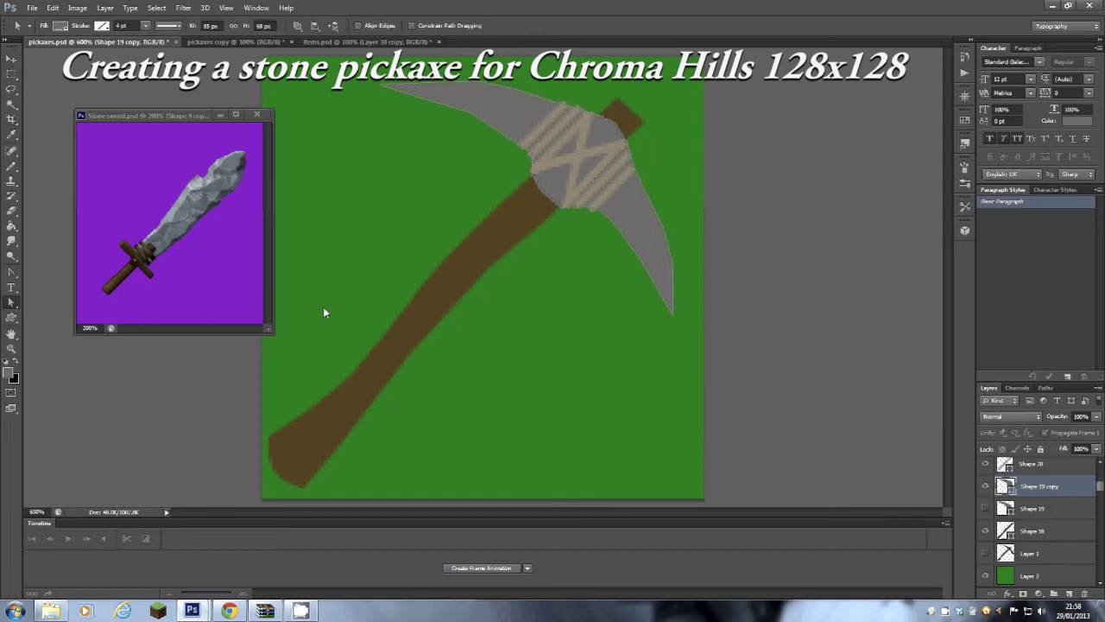
pyautogui.scroll(1, 1057, 510)
pyautogui.click(1056, 486)
pyautogui.click(1056, 469)
pyautogui.scroll(3, 1058, 518)
pyautogui.click(1060, 493)
pyautogui.click(1060, 470)
pyautogui.scroll(2, 1061, 531)
pyautogui.click(1052, 472)
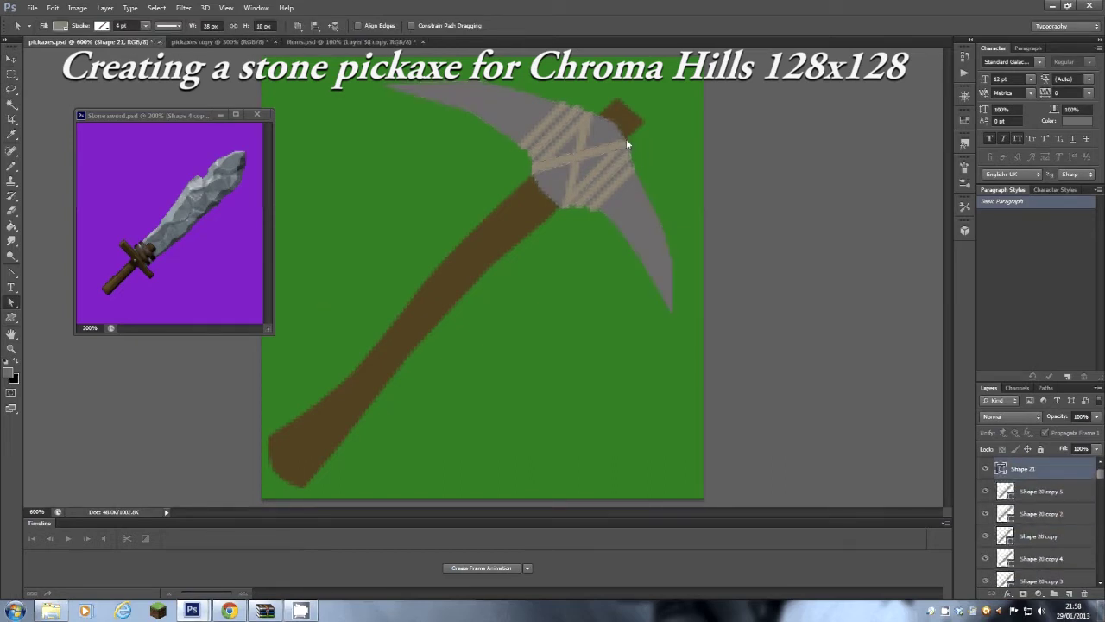
pyautogui.click(588, 117)
pyautogui.moveTo(584, 113); pyautogui.dragTo(595, 113)
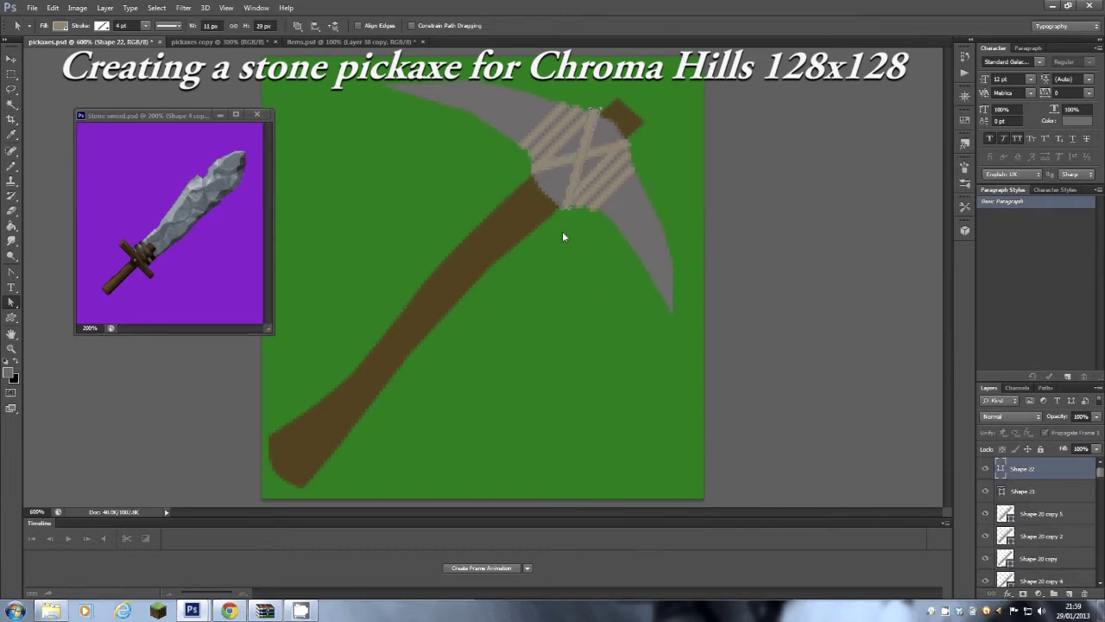
pyautogui.click(533, 174)
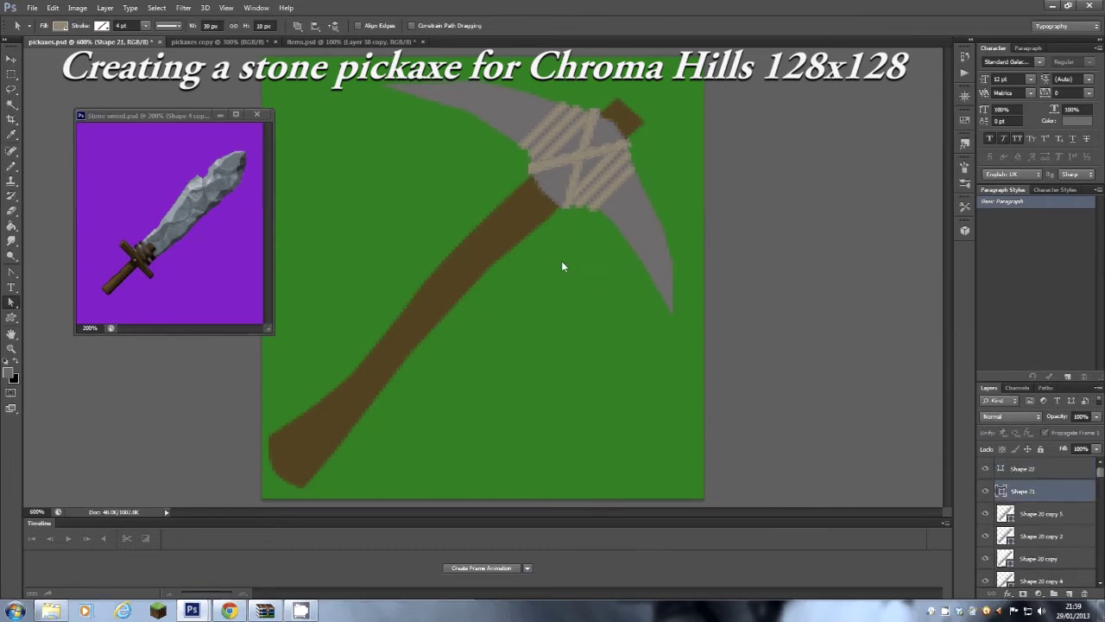
pyautogui.click(572, 209)
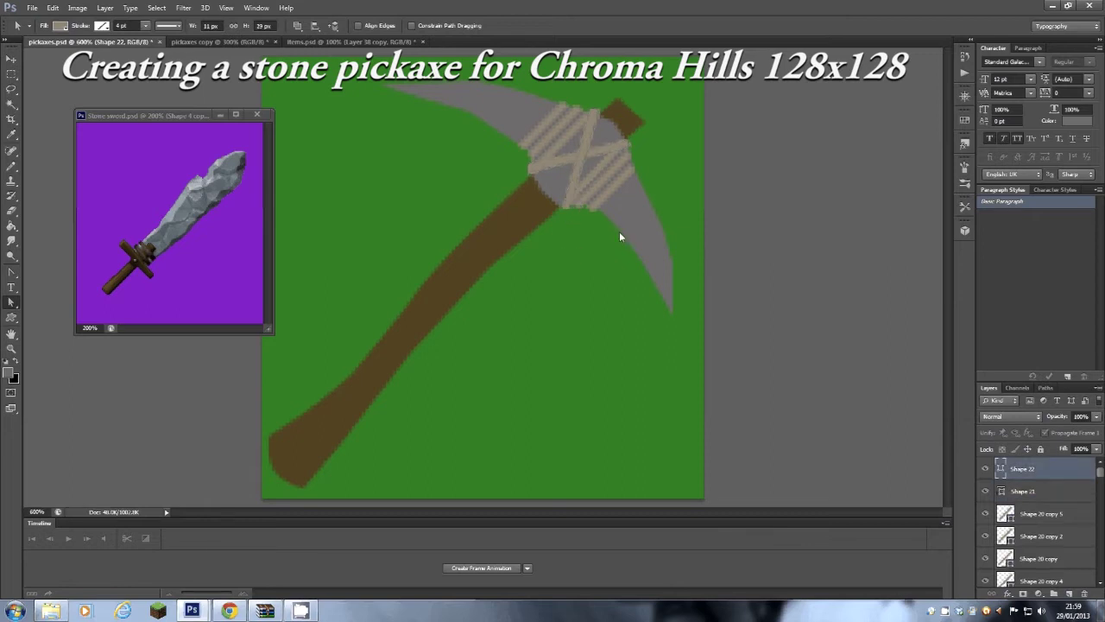
# Step: Nudge the outer end of the Shape 20 copy 3 binding strip outward past the lower blade's edge
pyautogui.click(632, 165)
pyautogui.click(629, 152)
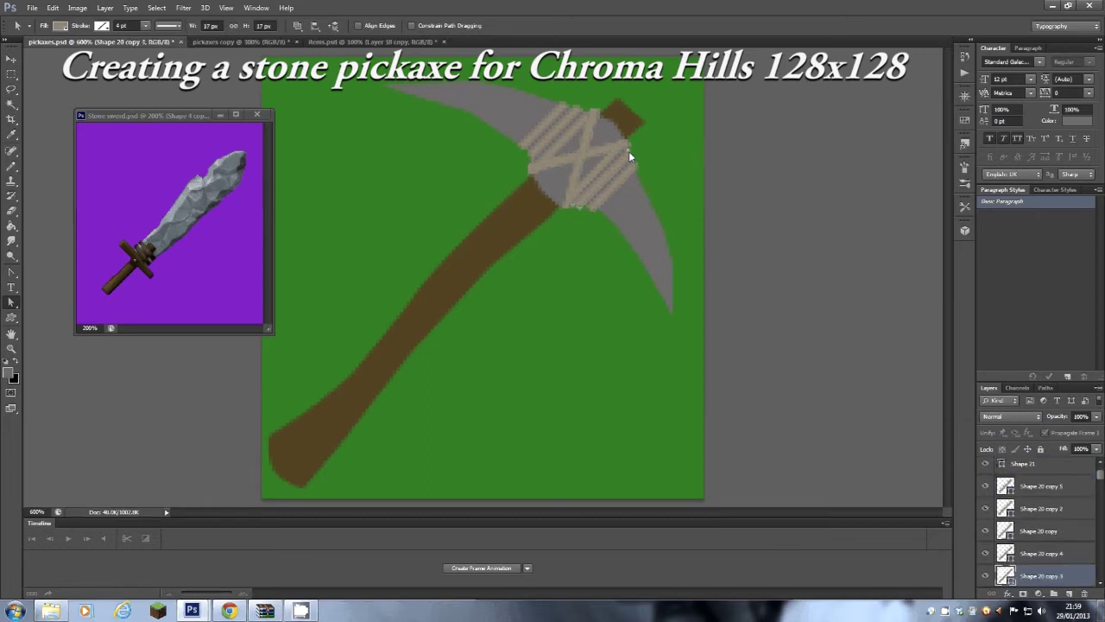
pyautogui.press('Right')
pyautogui.press('Right')
pyautogui.press('Right')
pyautogui.click(546, 288)
pyautogui.click(11, 59)
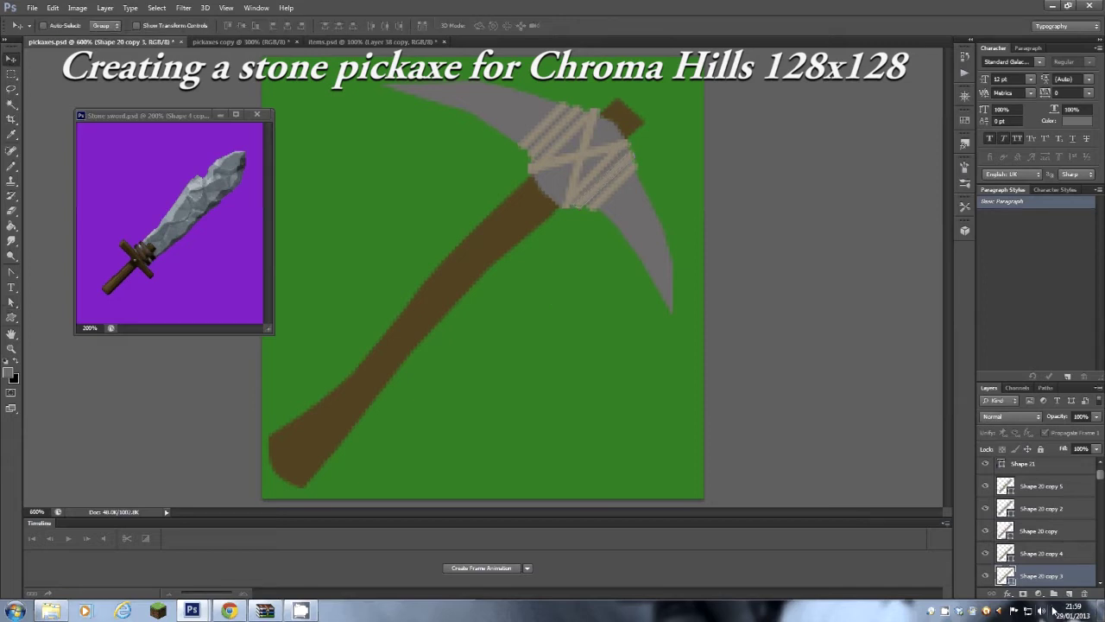
# Step: Duplicate the Shape 19 copy layer of the pickaxe head and hide the original
pyautogui.rightClick(638, 213)
pyautogui.click(674, 222)
pyautogui.click(674, 221)
pyautogui.scroll(-3, 1073, 488)
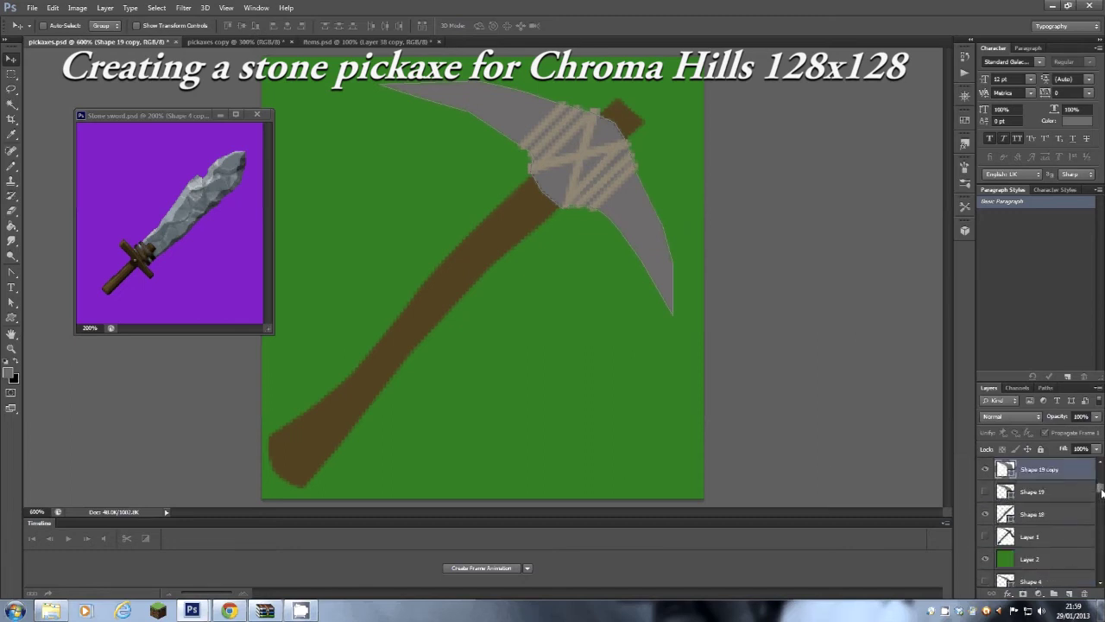
pyautogui.moveTo(1073, 487); pyautogui.dragTo(1067, 593)
pyautogui.click(984, 489)
# Step: Add a Pattern Overlay with a dark rock texture to the Shape 19 copy 2 layer
pyautogui.doubleClick(1082, 471)
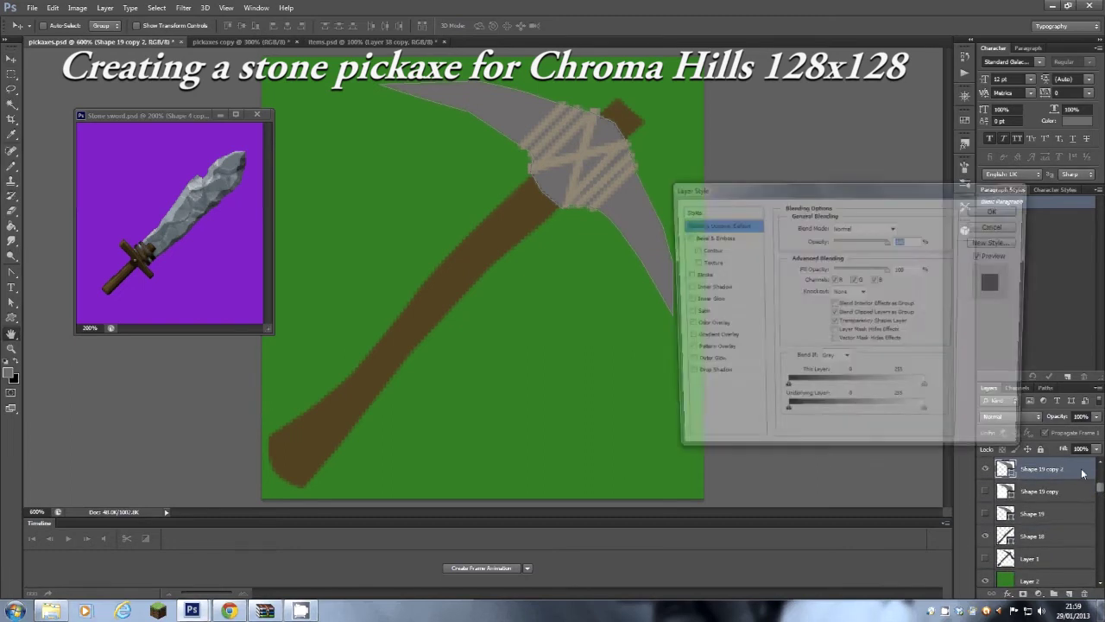
pyautogui.click(682, 351)
pyautogui.click(861, 267)
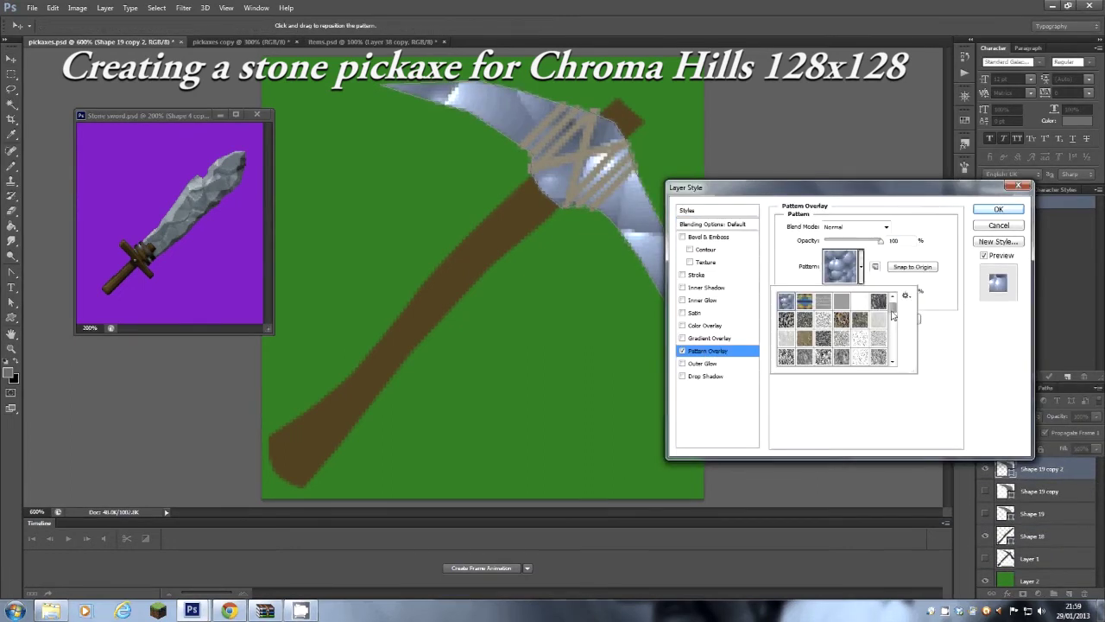
pyautogui.click(789, 309)
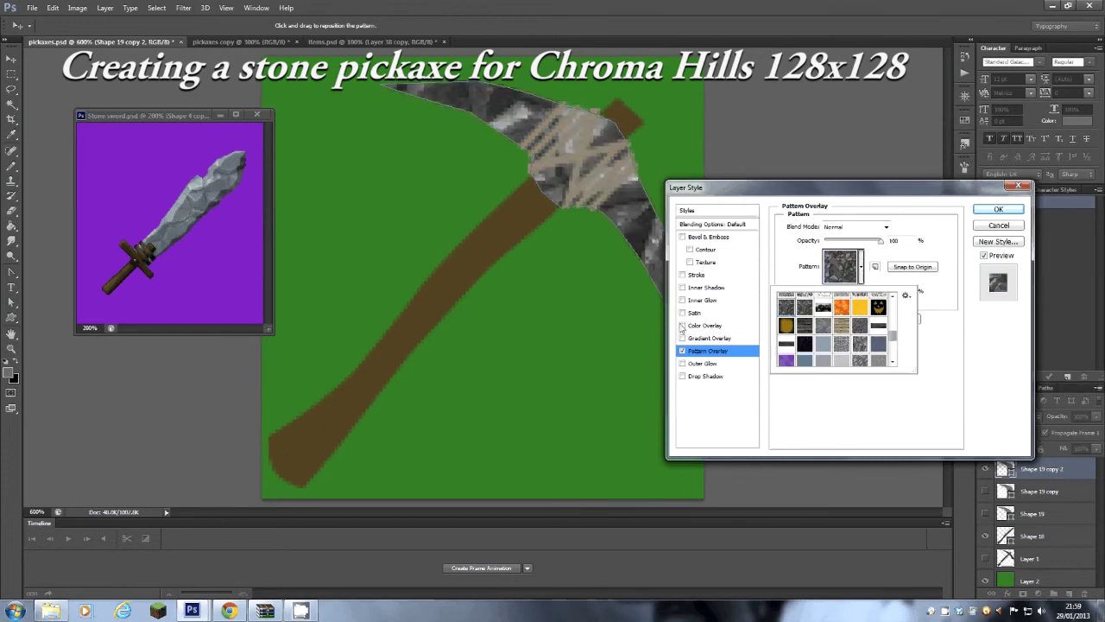
# Step: Add a grey Color Overlay to the Shape 19 copy 2 pickaxe head at 69% opacity with the Lighter Color blend mode
pyautogui.click(683, 325)
pyautogui.click(699, 326)
pyautogui.moveTo(879, 241); pyautogui.dragTo(863, 241)
pyautogui.click(843, 228)
pyautogui.scroll(-1, 842, 230)
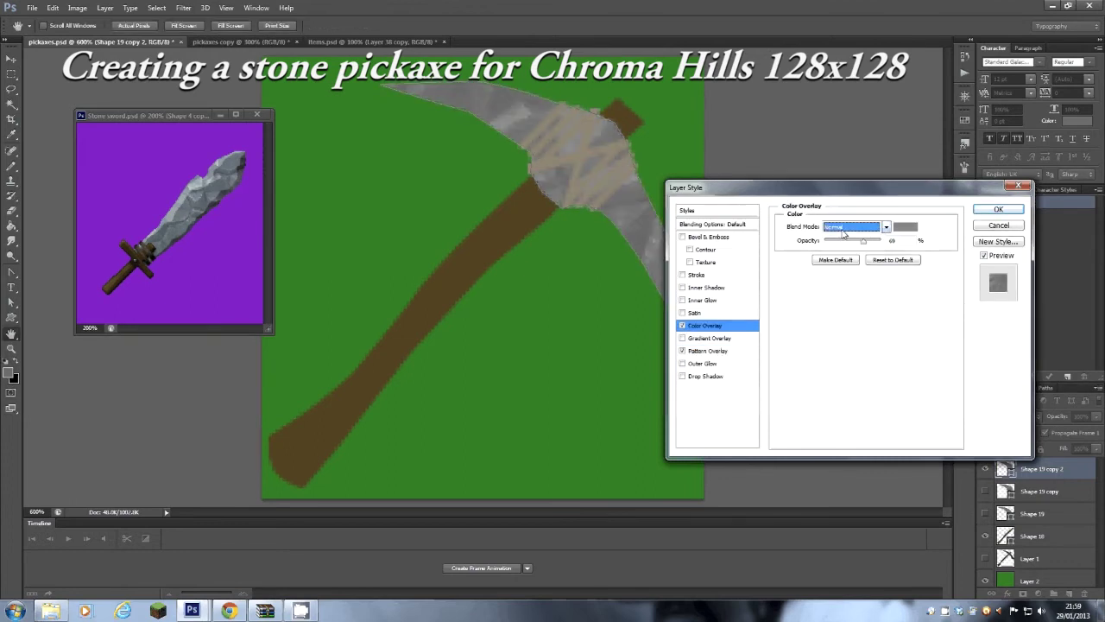
pyautogui.scroll(-6, 843, 229)
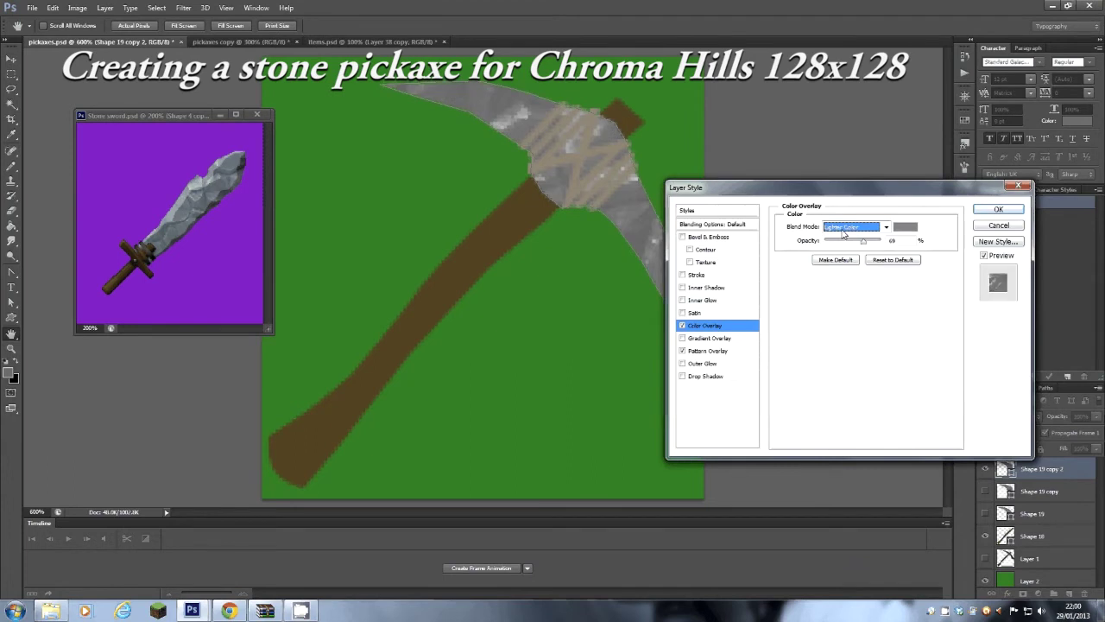
pyautogui.click(997, 210)
# Step: Open a second window for pickaxes.psd and float it beside the canvas as a small 100% preview
pyautogui.click(255, 8)
pyautogui.moveTo(271, 23)
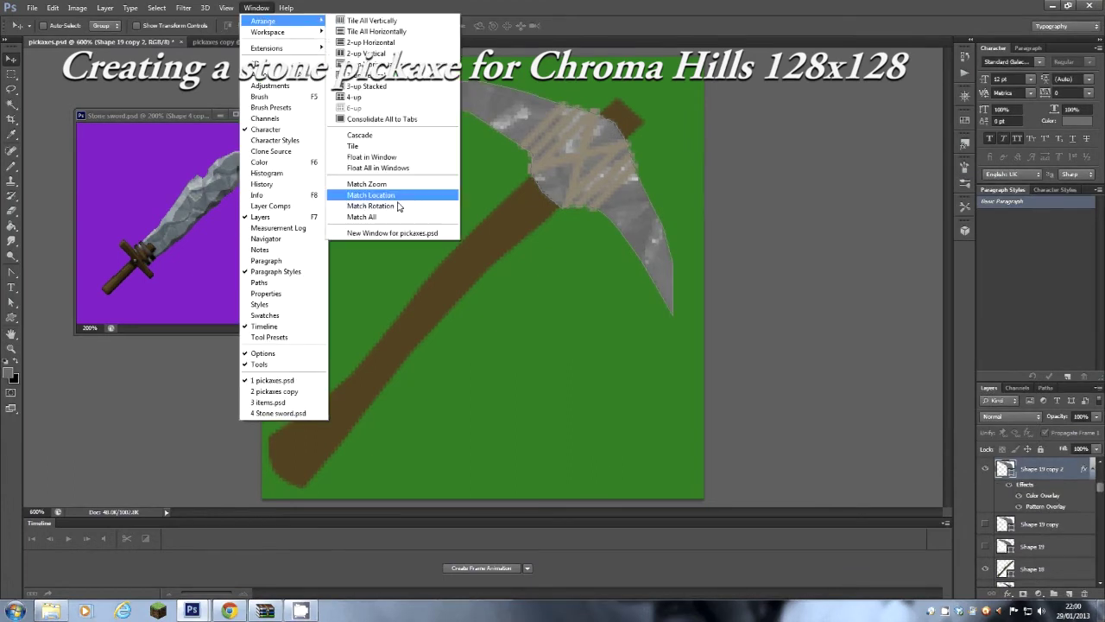
pyautogui.click(388, 231)
pyautogui.moveTo(531, 41); pyautogui.dragTo(774, 88)
pyautogui.moveTo(841, 179); pyautogui.dragTo(879, 211)
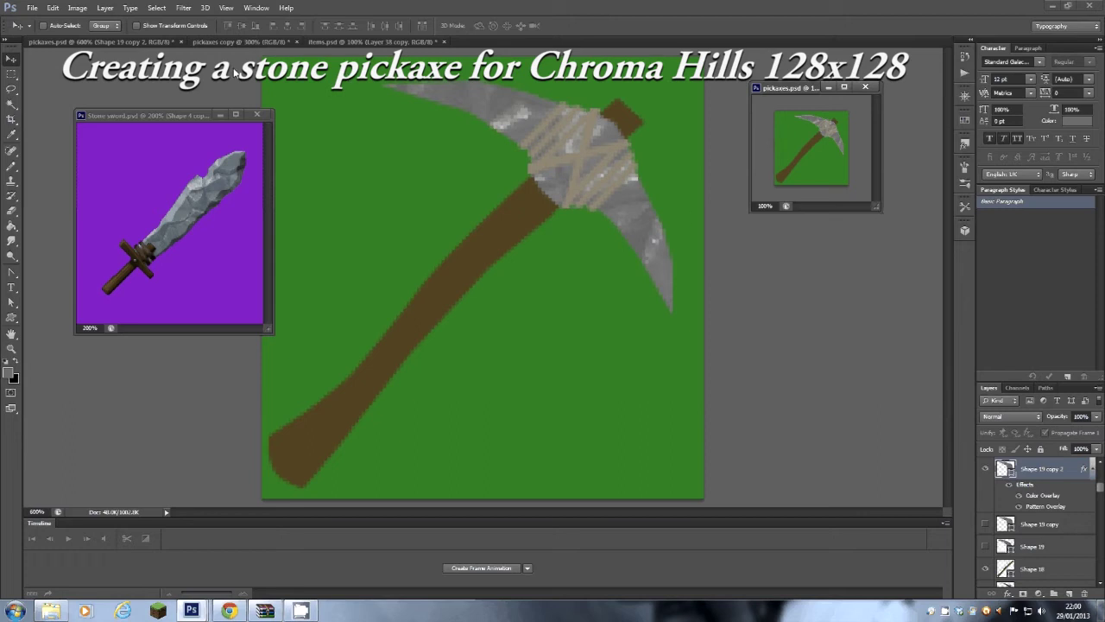
pyautogui.click(429, 56)
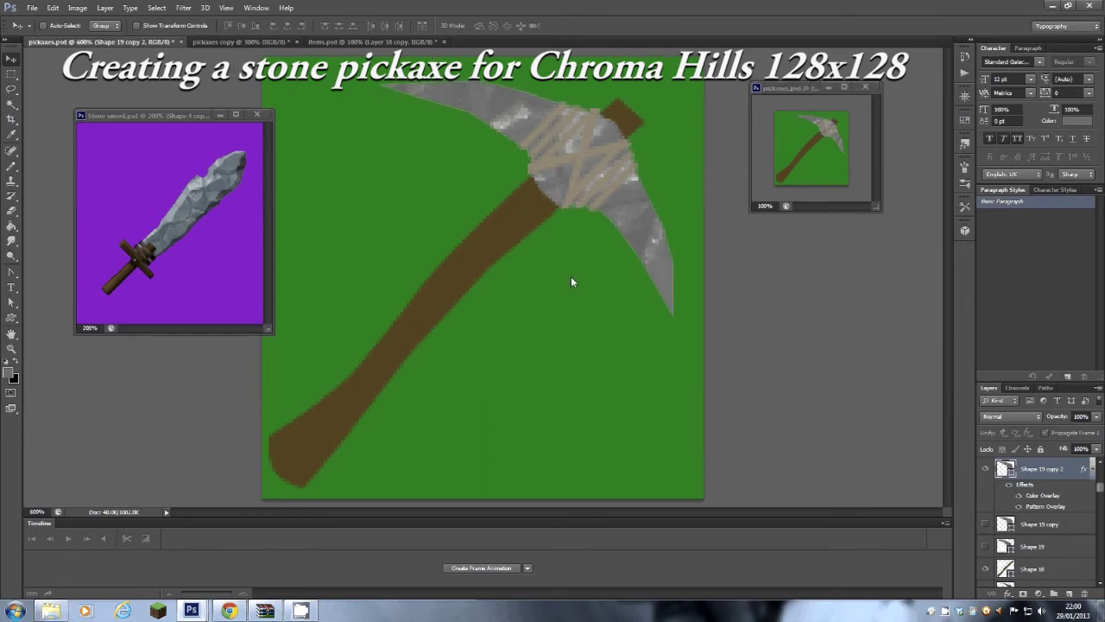
# Step: Examine how the stone sword's blade is built up by inspecting Layer 1 and the shape layers beneath it in Stone sword.psd
pyautogui.click(170, 118)
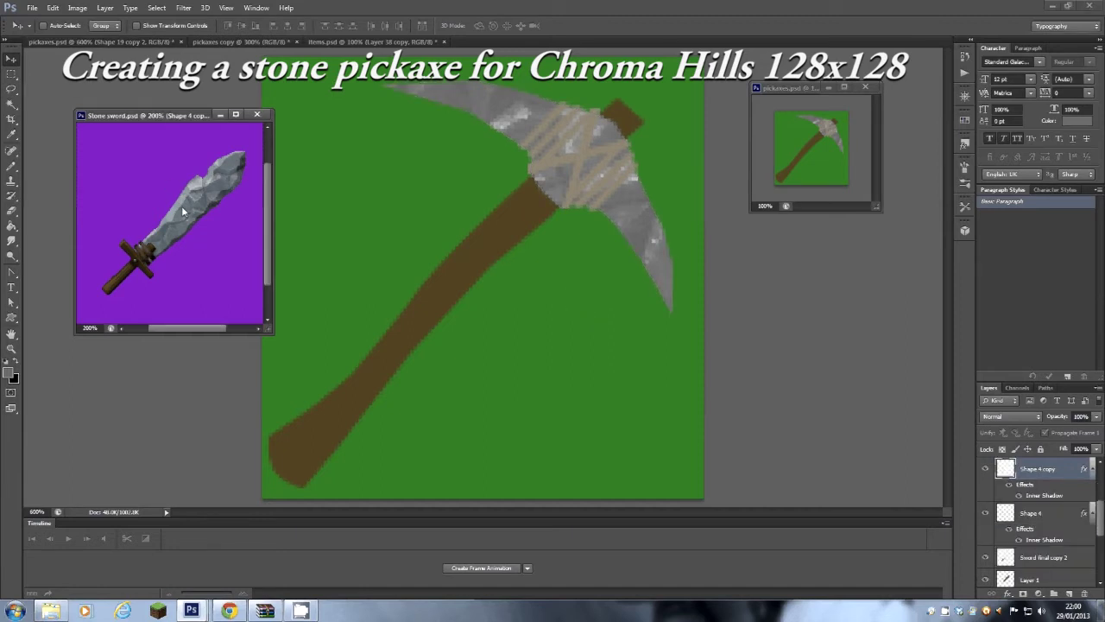
pyautogui.rightClick(181, 206)
pyautogui.click(207, 215)
pyautogui.scroll(-2, 1048, 532)
pyautogui.scroll(-1, 1048, 532)
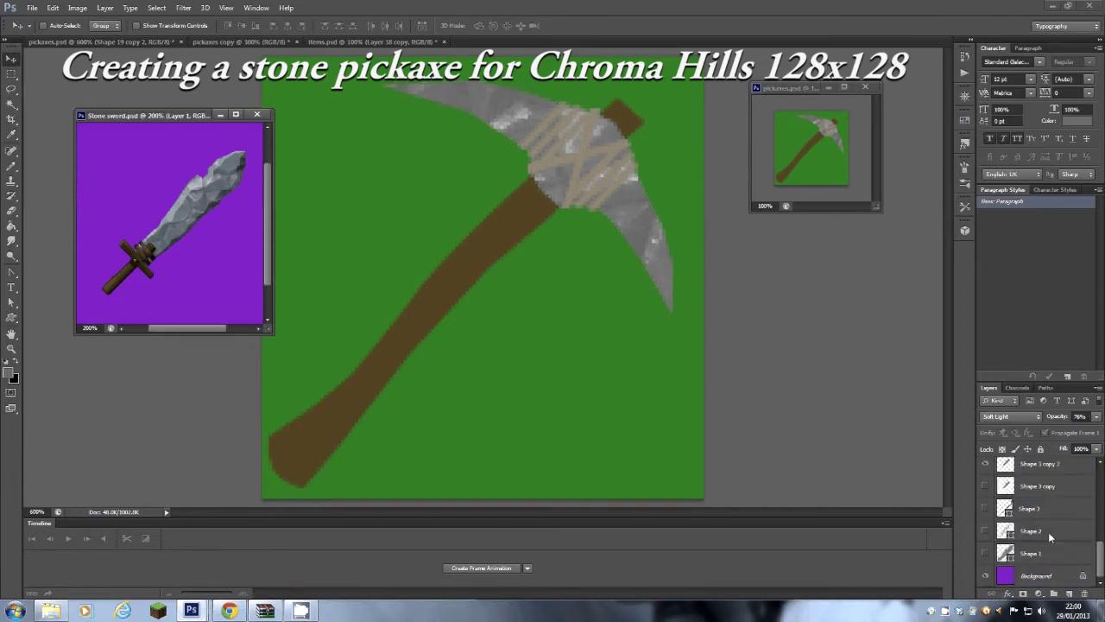
pyautogui.scroll(-1, 1048, 532)
pyautogui.click(985, 486)
pyautogui.click(986, 487)
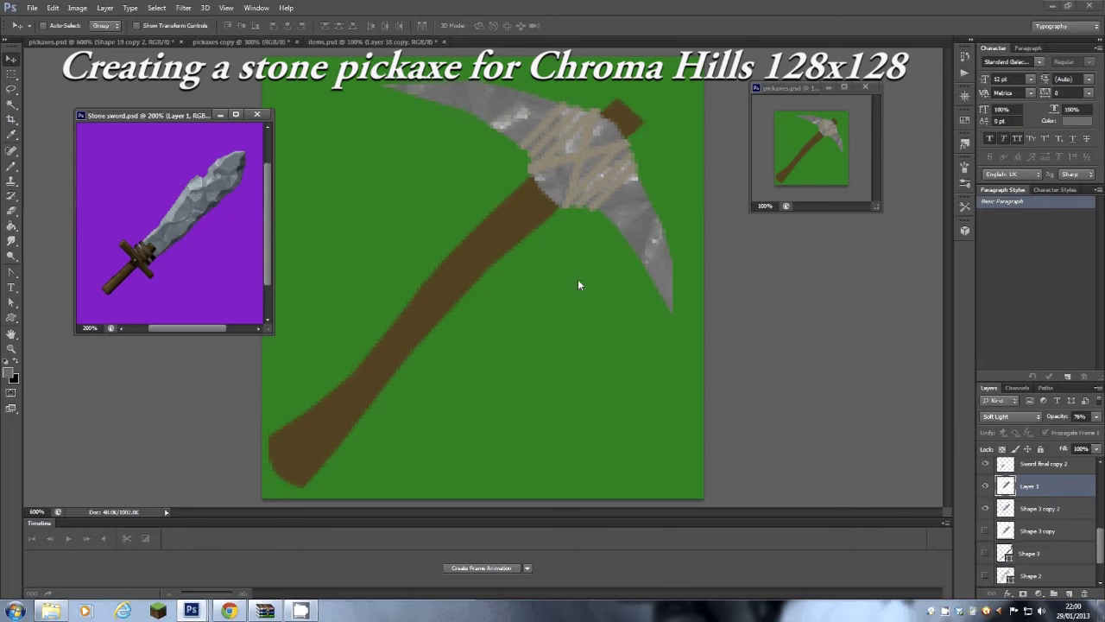
pyautogui.click(642, 217)
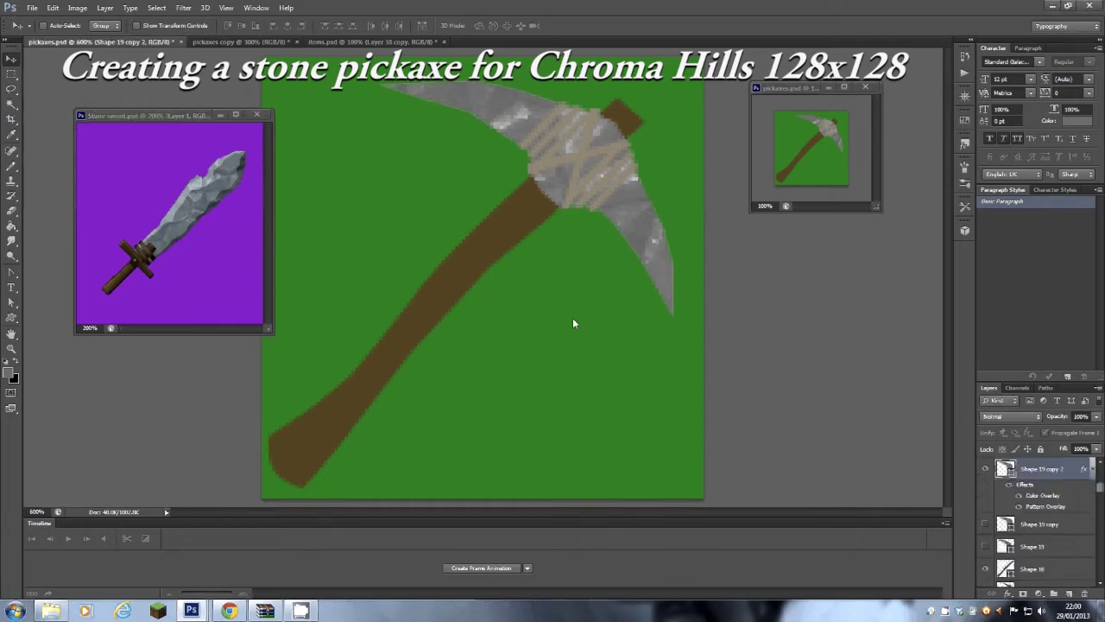
# Step: Turn off the Pattern Overlay and Color Overlay on the Shape 19 copy 2 pickaxe head
pyautogui.rightClick(1088, 469)
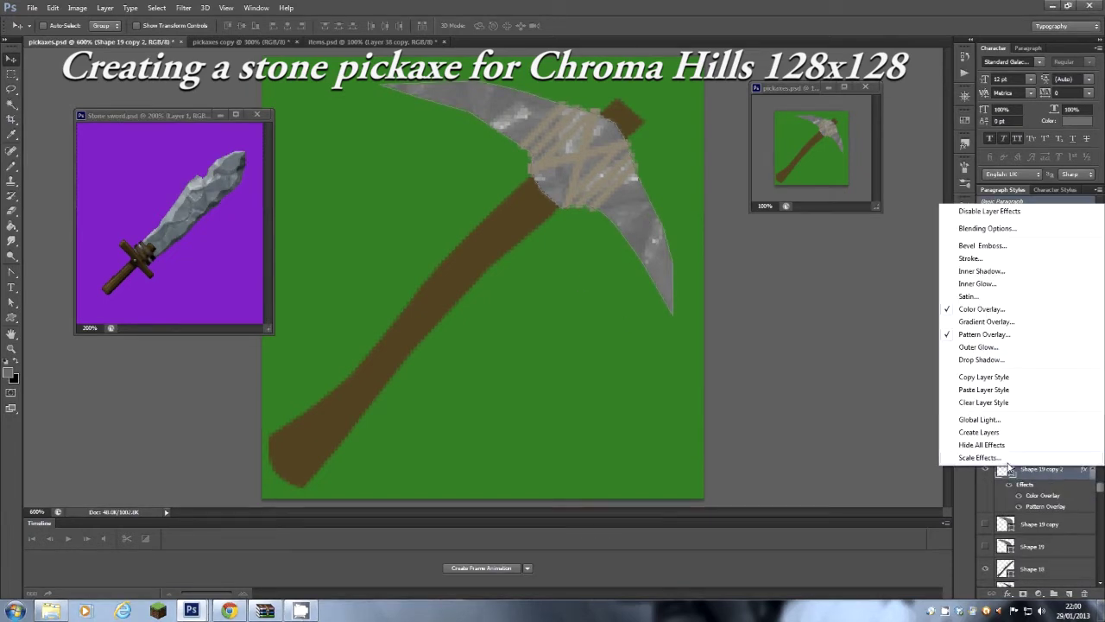
pyautogui.click(1082, 470)
pyautogui.doubleClick(1084, 470)
pyautogui.click(682, 350)
pyautogui.click(683, 325)
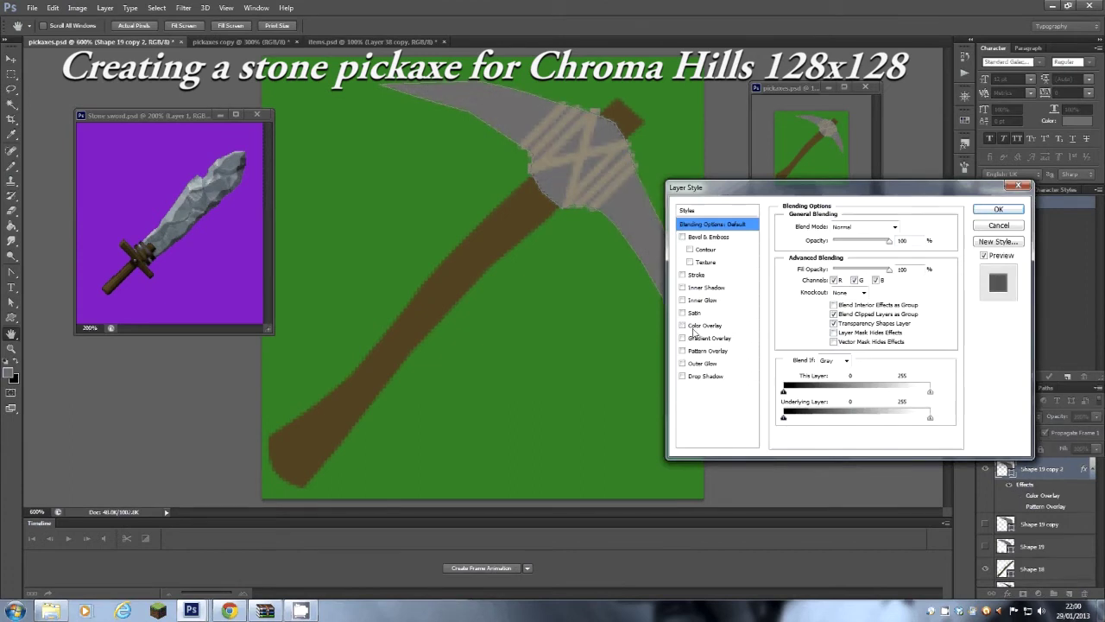
pyautogui.click(985, 211)
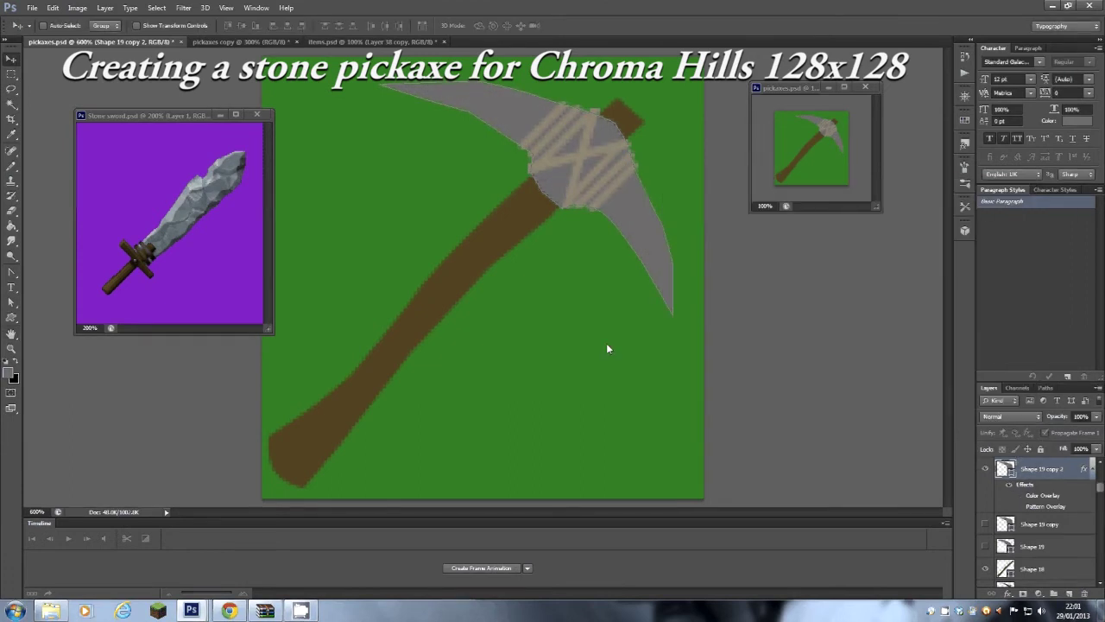
# Step: Copy the layer style from the sword's Shape 4 layer and paste it onto the Shape 21 binding strip
pyautogui.click(170, 123)
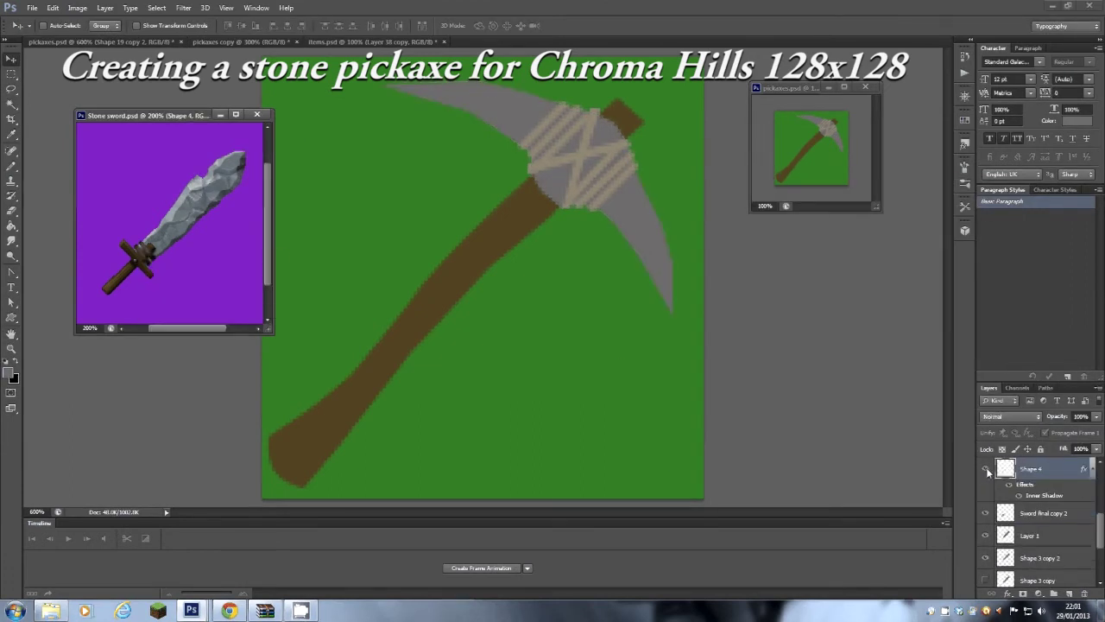
pyautogui.rightClick(1084, 470)
pyautogui.click(982, 378)
pyautogui.click(562, 158)
pyautogui.rightClick(1088, 475)
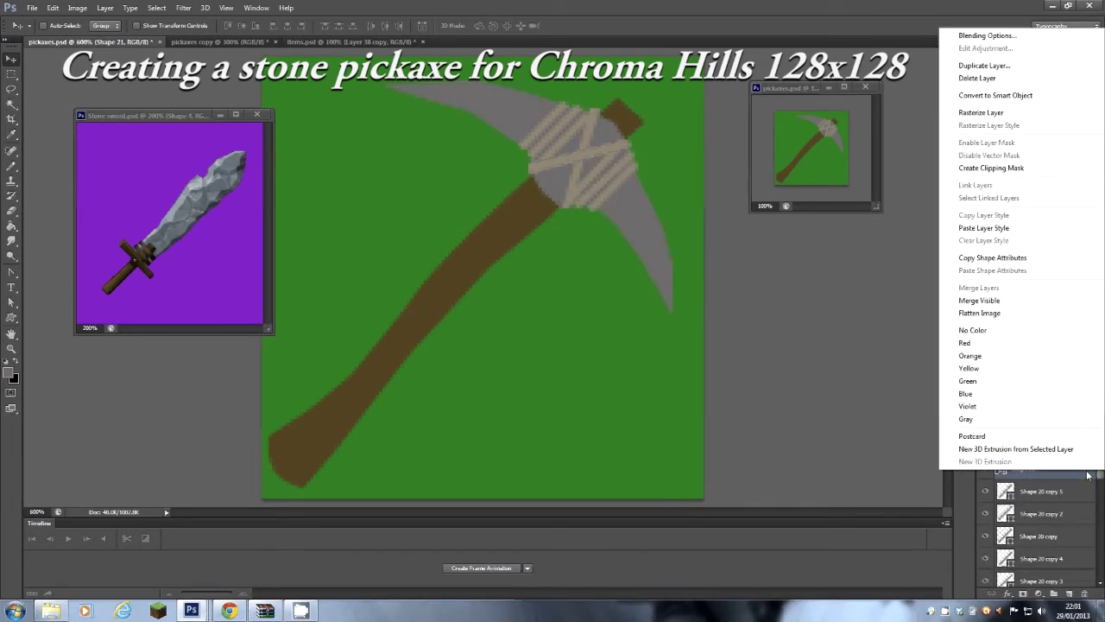
pyautogui.click(983, 228)
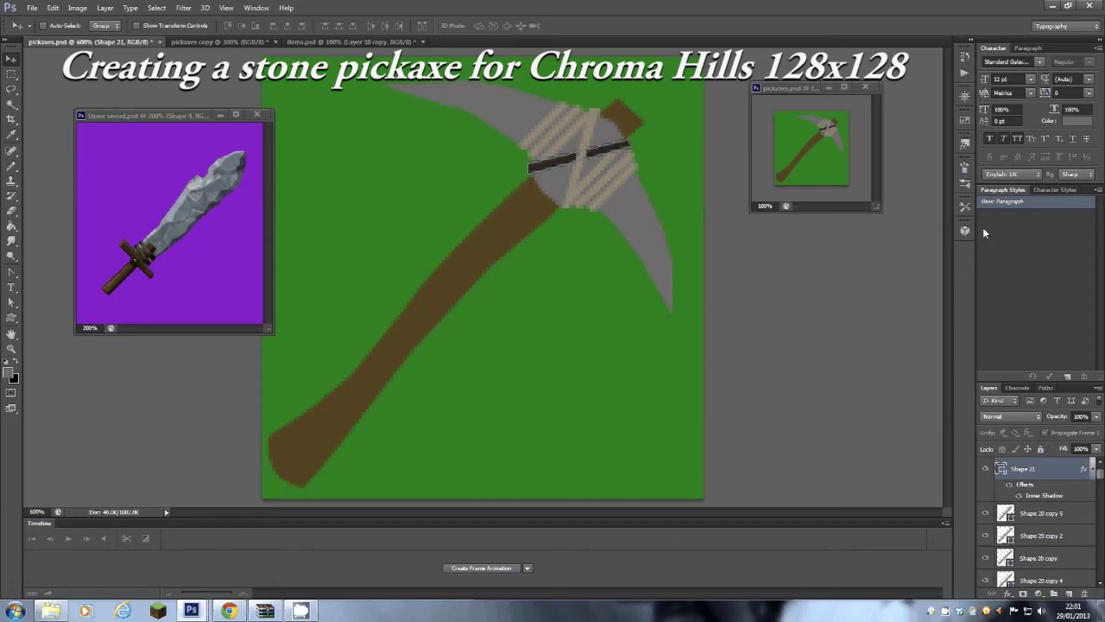
# Step: Review the layer style settings of the Shape 21 strip and the sword's Shape 4 layer
pyautogui.doubleClick(1056, 469)
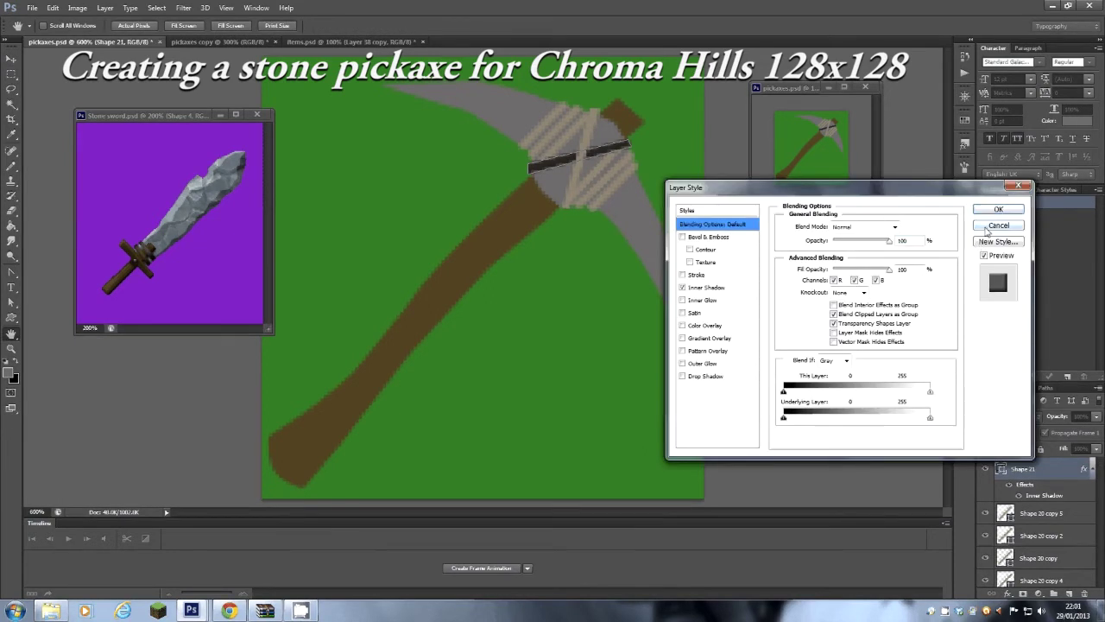
pyautogui.click(984, 227)
pyautogui.click(145, 259)
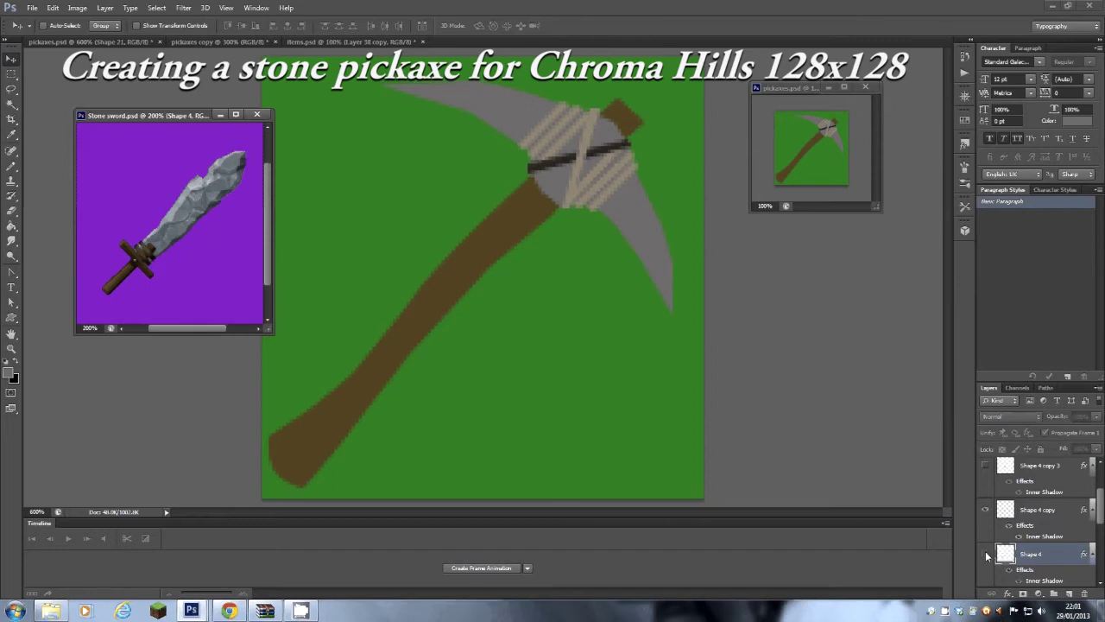
pyautogui.doubleClick(1085, 554)
pyautogui.click(990, 227)
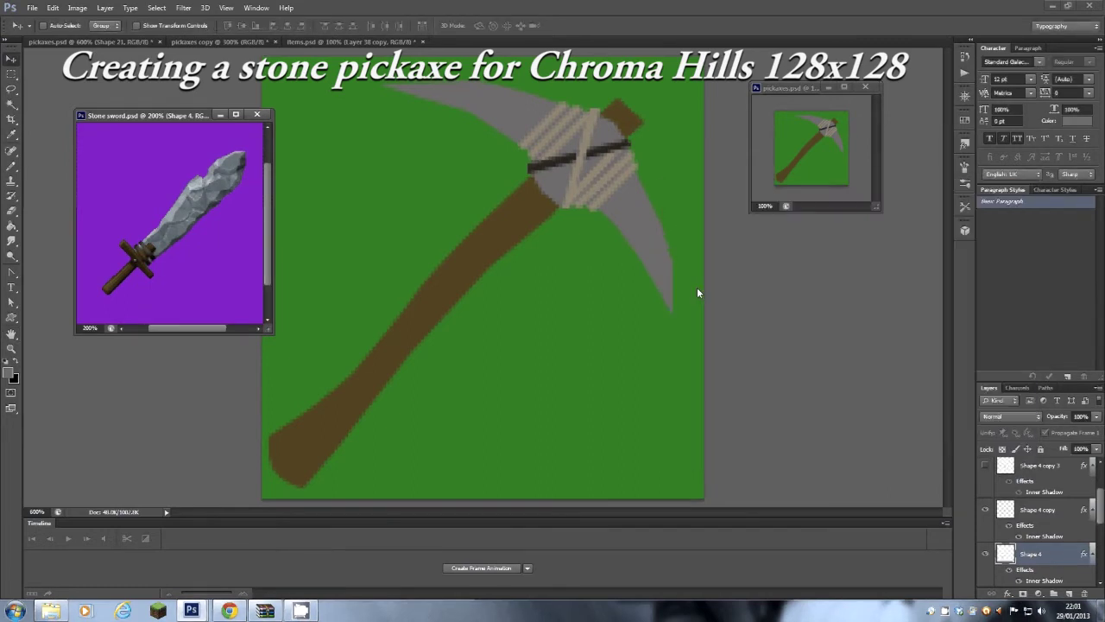
pyautogui.click(509, 338)
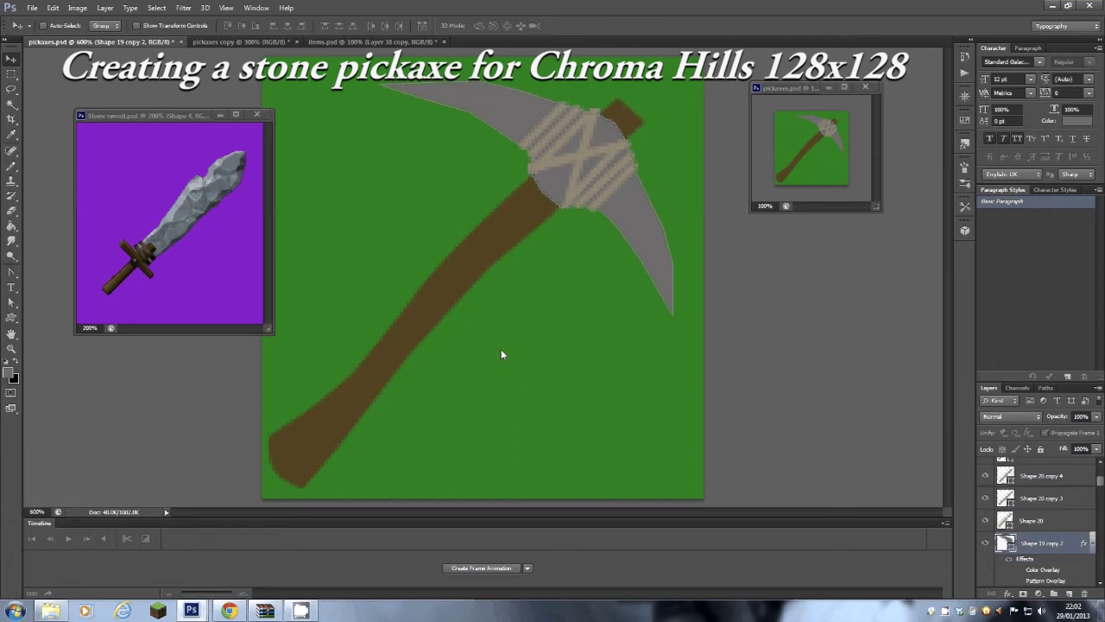
# Step: With the Pen tool, draw a jagged shading shape about 21 by 34 px along the inner edge of the pickaxe's lower blade
pyautogui.press('a')
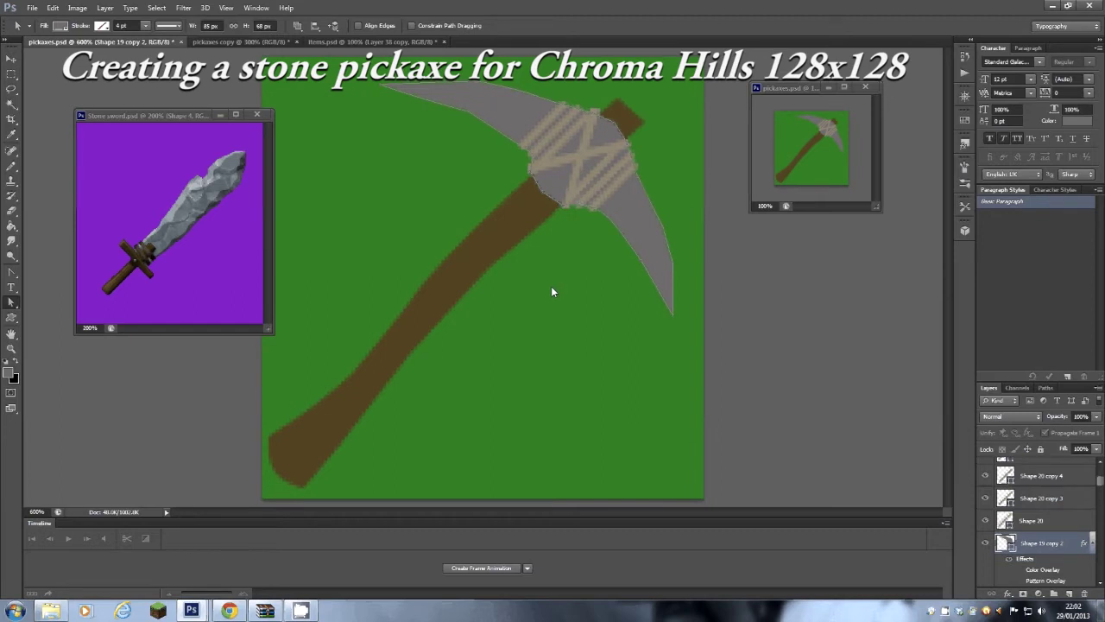
pyautogui.click(1068, 593)
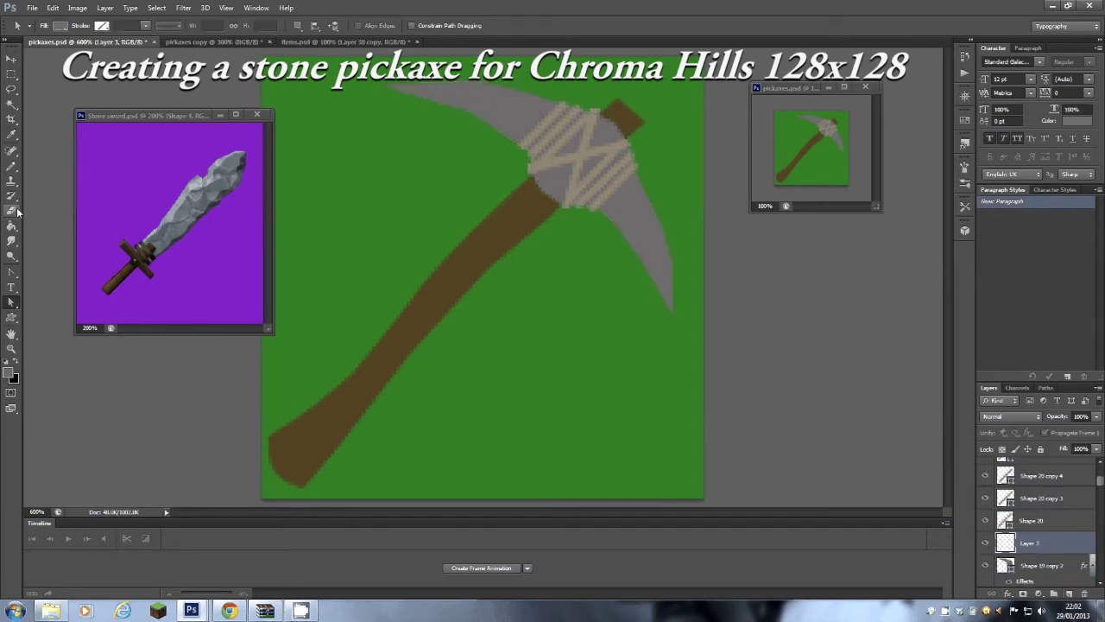
pyautogui.click(13, 272)
pyautogui.click(57, 270)
pyautogui.click(601, 210)
pyautogui.click(618, 226)
pyautogui.click(640, 254)
pyautogui.click(659, 286)
pyautogui.click(671, 305)
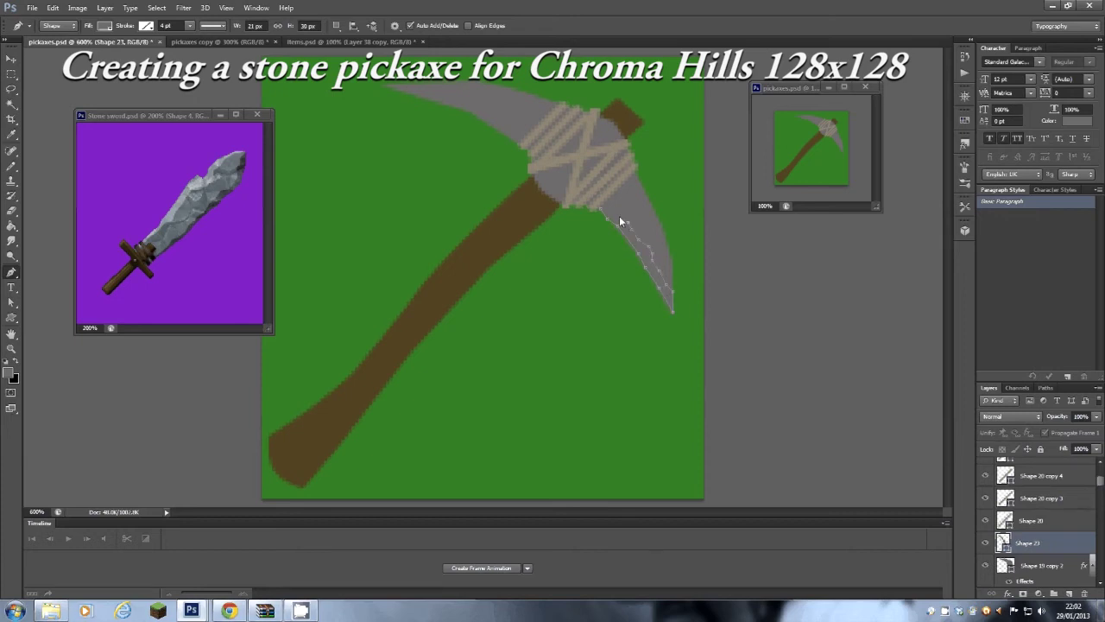
pyautogui.click(614, 193)
# Step: Fill the lower blade's shading shape, Shape 23, with the darker grey #655d5d
pyautogui.doubleClick(1002, 542)
pyautogui.moveTo(715, 371); pyautogui.dragTo(717, 352)
pyautogui.click(716, 358)
pyautogui.click(960, 263)
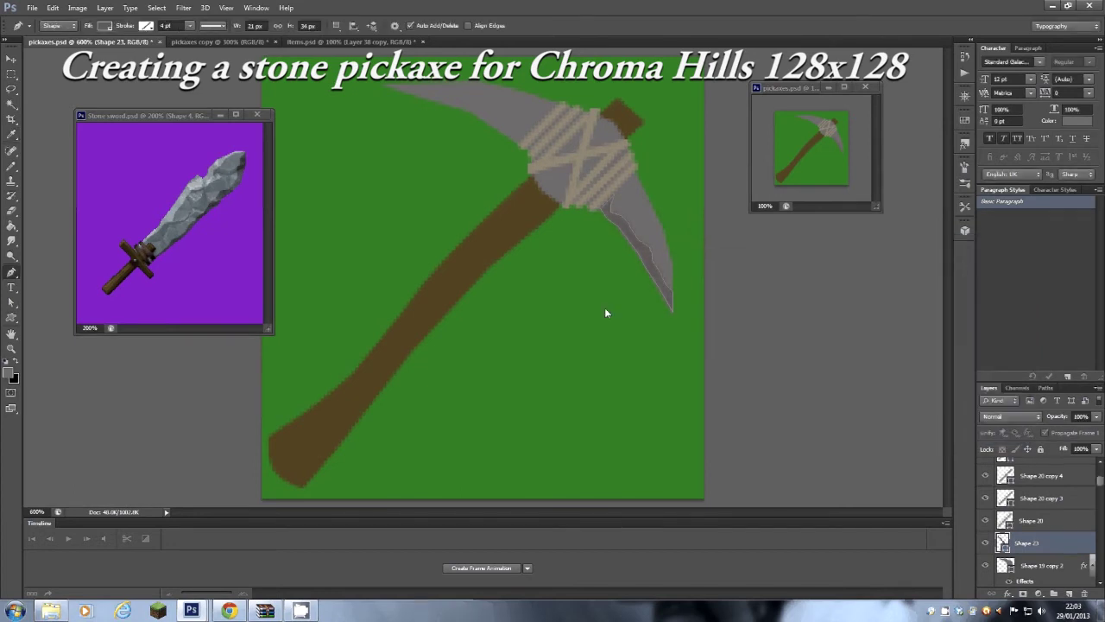
# Step: Draw a second shading shape about 42 by 17 px along the underside of the upper blade, from the binding to the tip
pyautogui.click(531, 129)
pyautogui.click(518, 143)
pyautogui.click(506, 136)
pyautogui.click(493, 128)
pyautogui.click(480, 118)
pyautogui.click(436, 100)
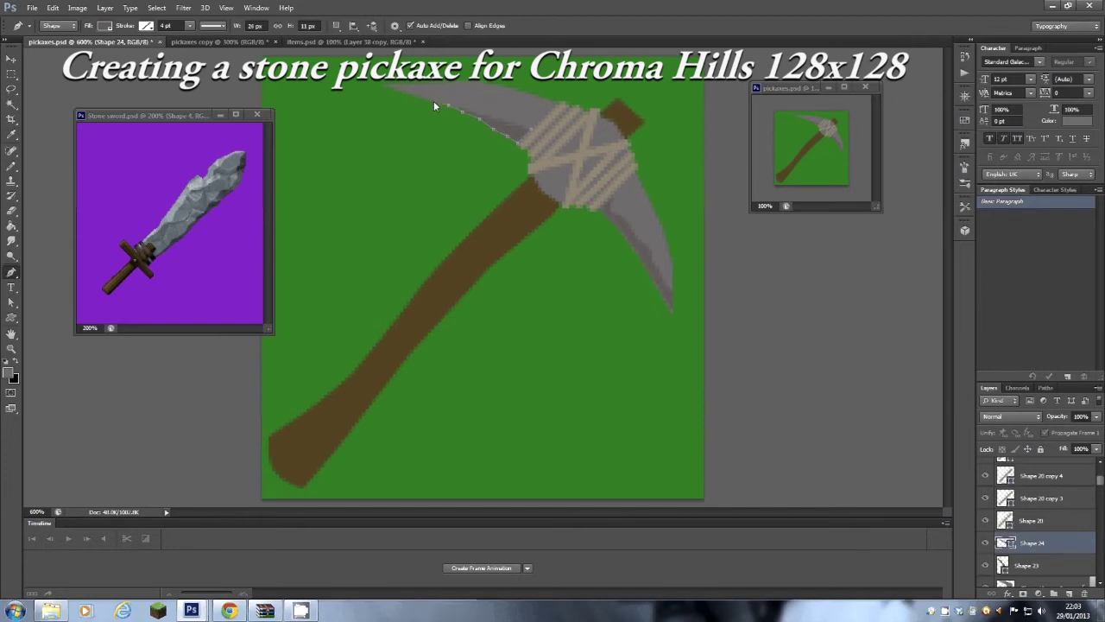
pyautogui.click(403, 93)
pyautogui.click(388, 83)
# Step: Draw a highlight shape about 49 by 10 px along the top edge of the upper blade, from the tip to the binding
pyautogui.moveTo(439, 79); pyautogui.dragTo(463, 78)
pyautogui.click(491, 83)
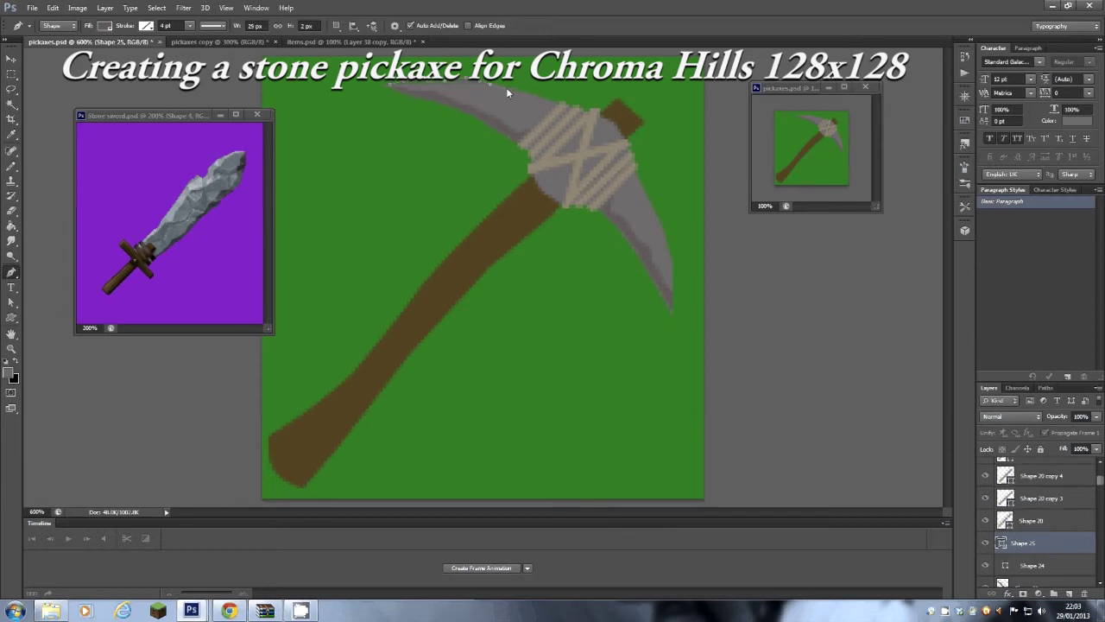
pyautogui.click(521, 93)
pyautogui.click(557, 103)
pyautogui.click(549, 110)
pyautogui.click(389, 83)
# Step: Recolor the Shape 25 highlight to #889aa1 and the Shape 24 shading to a dark blue-grey, both sampled from the sword's blade
pyautogui.doubleClick(1001, 542)
pyautogui.click(177, 203)
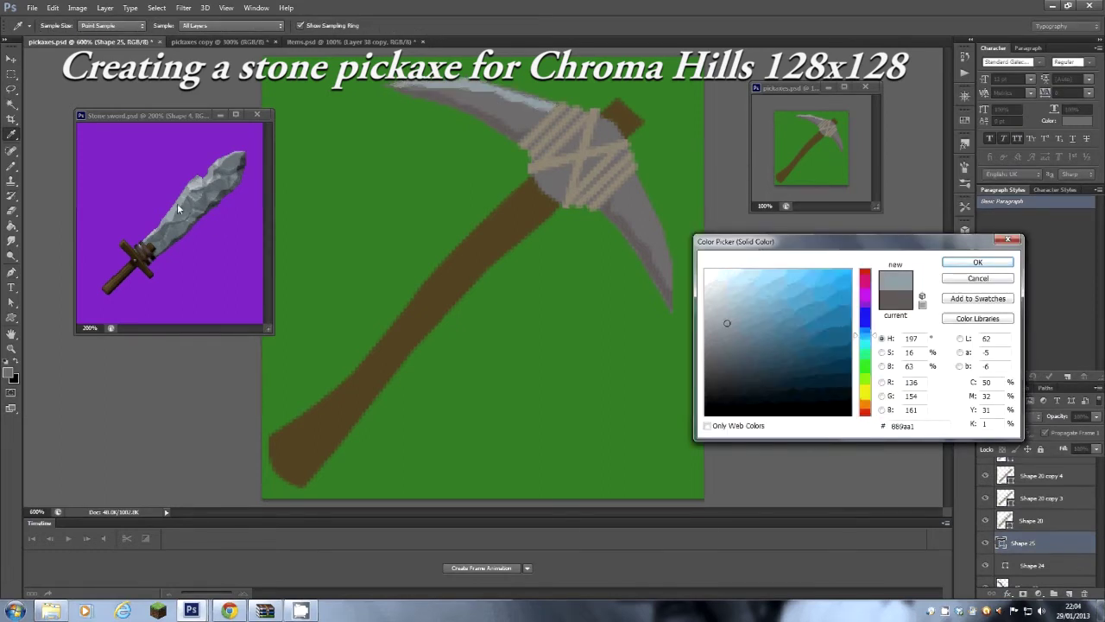
pyautogui.click(977, 262)
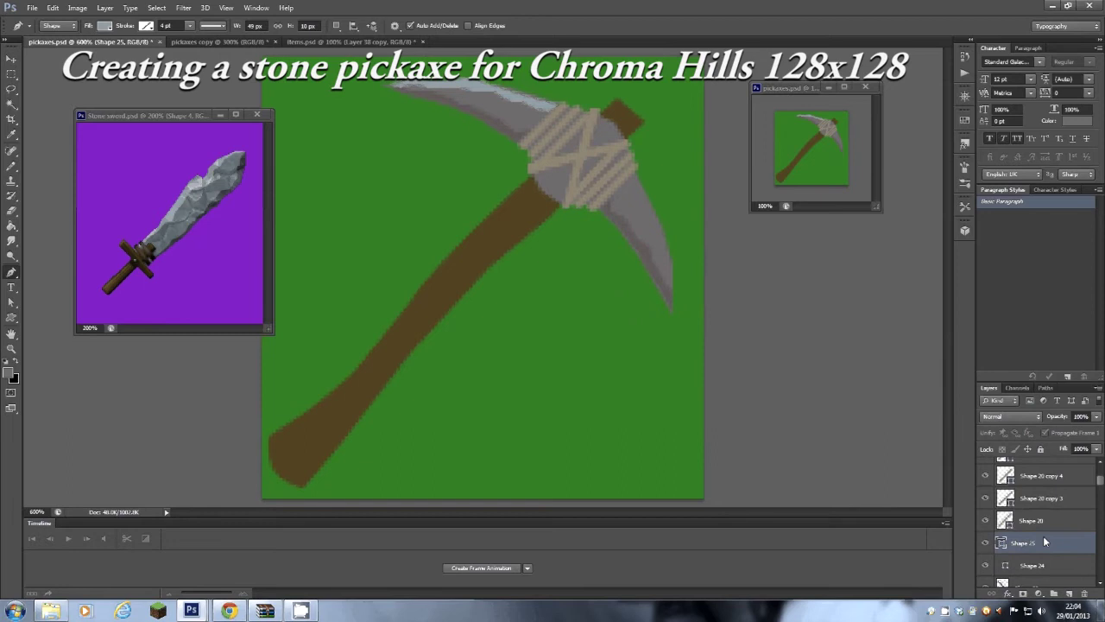
pyautogui.click(1035, 564)
pyautogui.doubleClick(1005, 566)
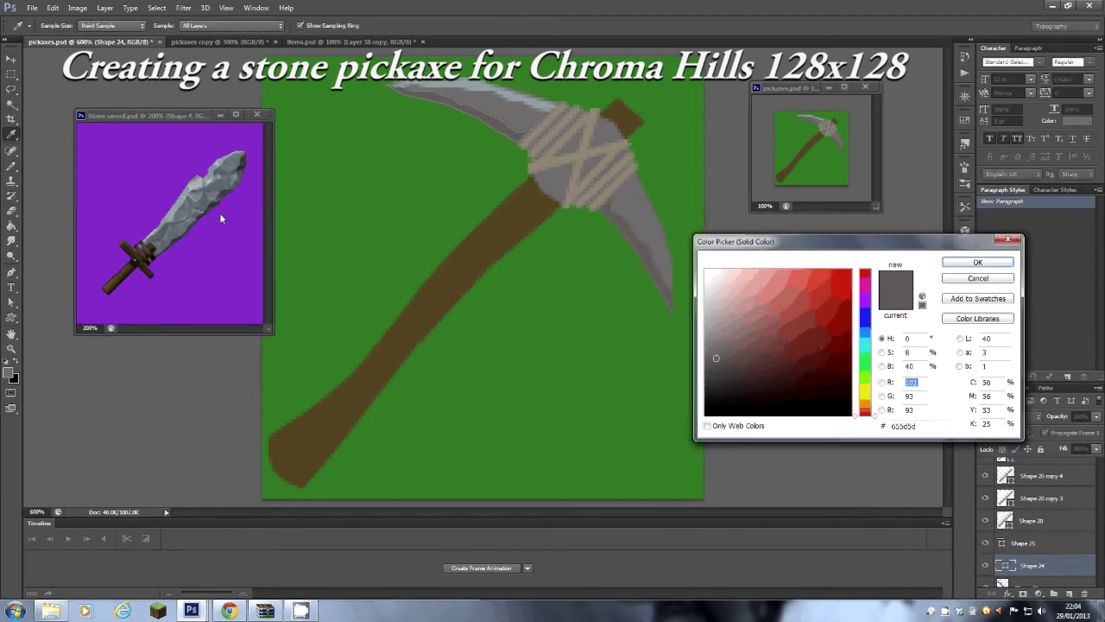
pyautogui.click(209, 208)
pyautogui.click(958, 264)
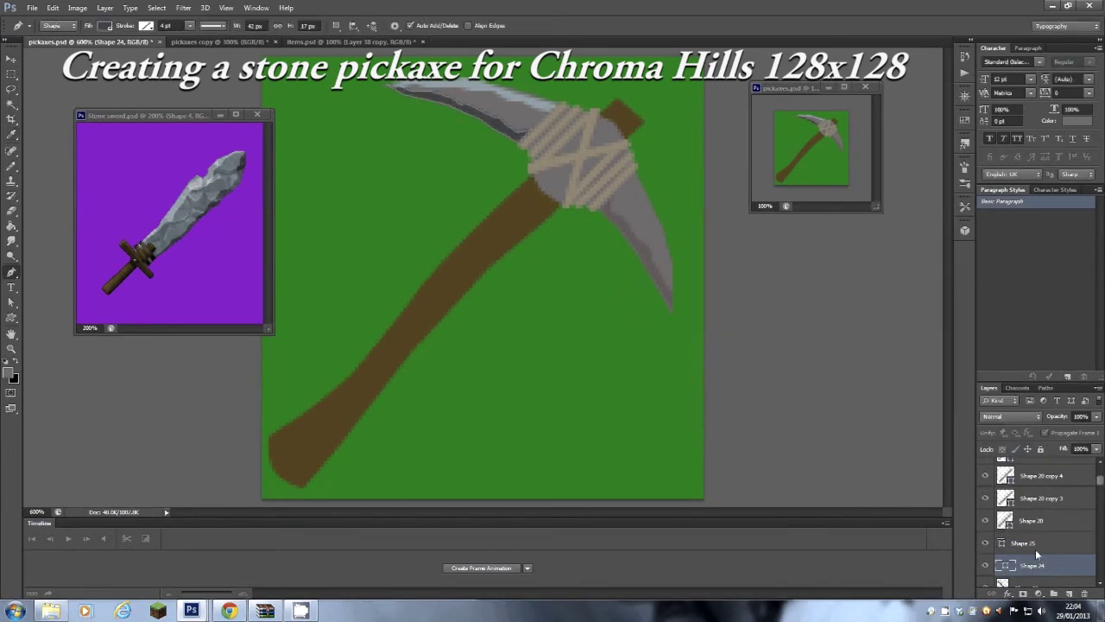
# Step: Recolor the Shape 19 copy 2 pickaxe head with the blue-grey #677479 sampled from the sword's blade
pyautogui.scroll(-2, 1035, 549)
pyautogui.doubleClick(1005, 544)
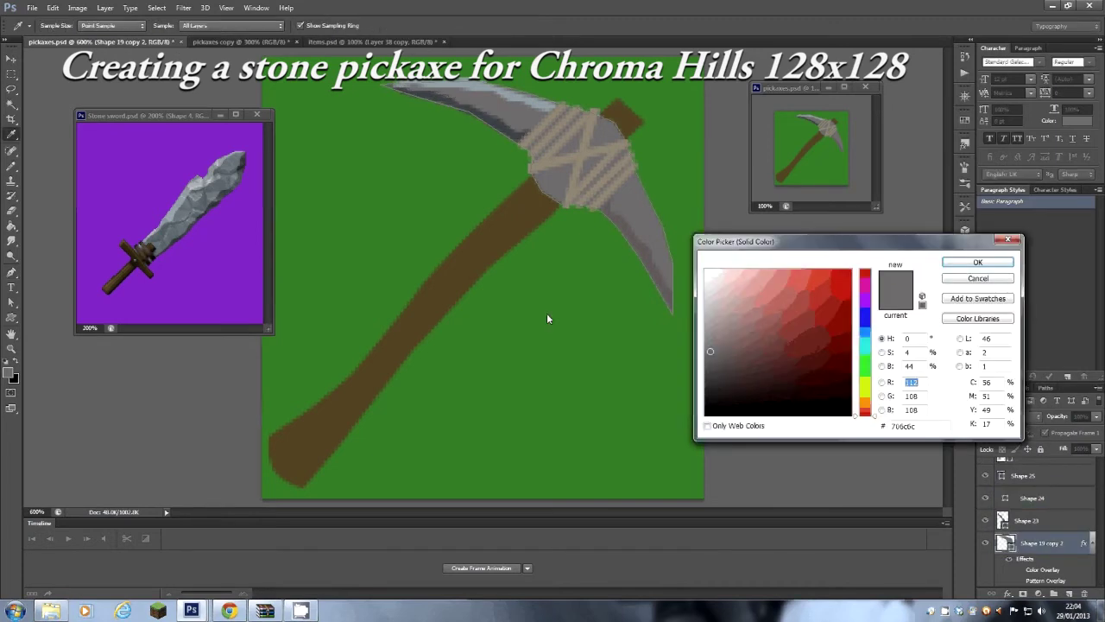
pyautogui.click(183, 212)
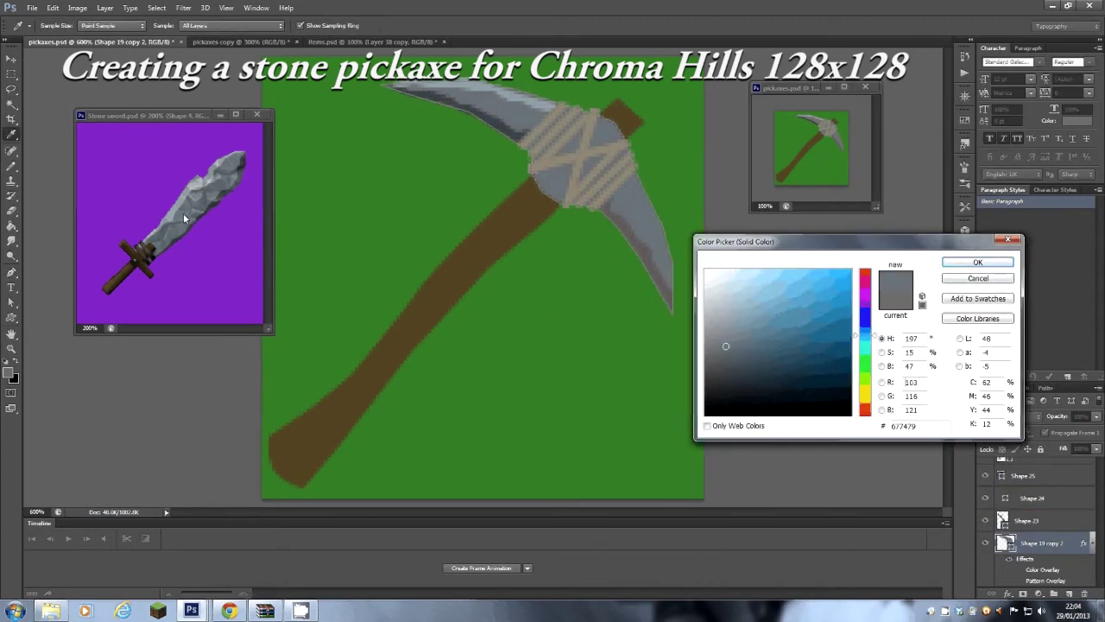
pyautogui.click(959, 263)
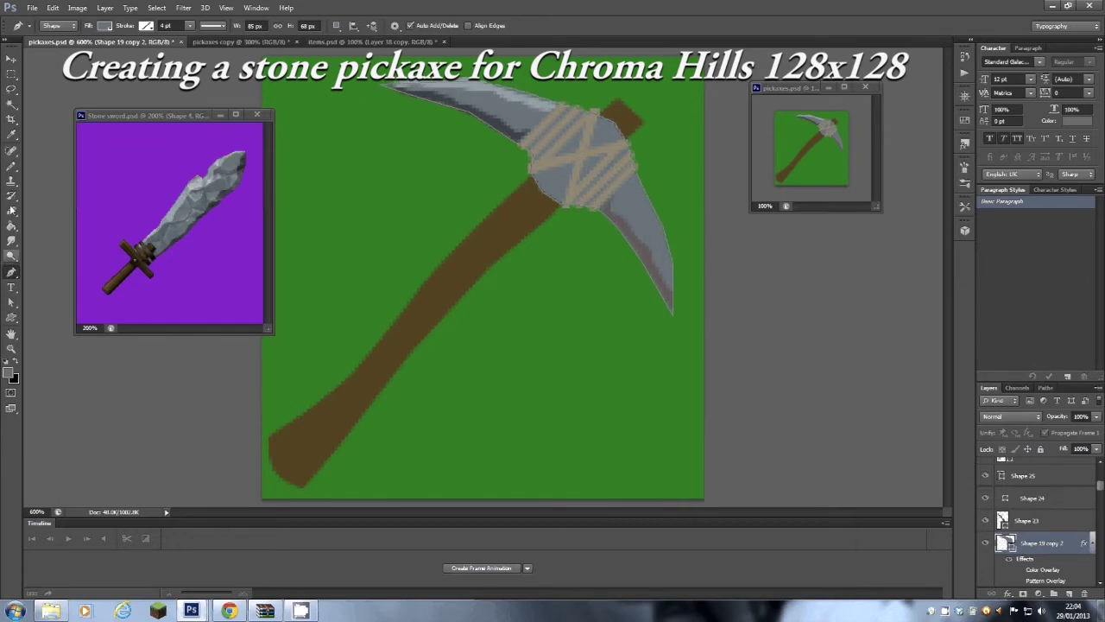
# Step: Add a drop shadow and a black-to-white linear gradient overlay to the Shape 21 binding strap
pyautogui.press('v')
pyautogui.rightClick(561, 170)
pyautogui.click(587, 167)
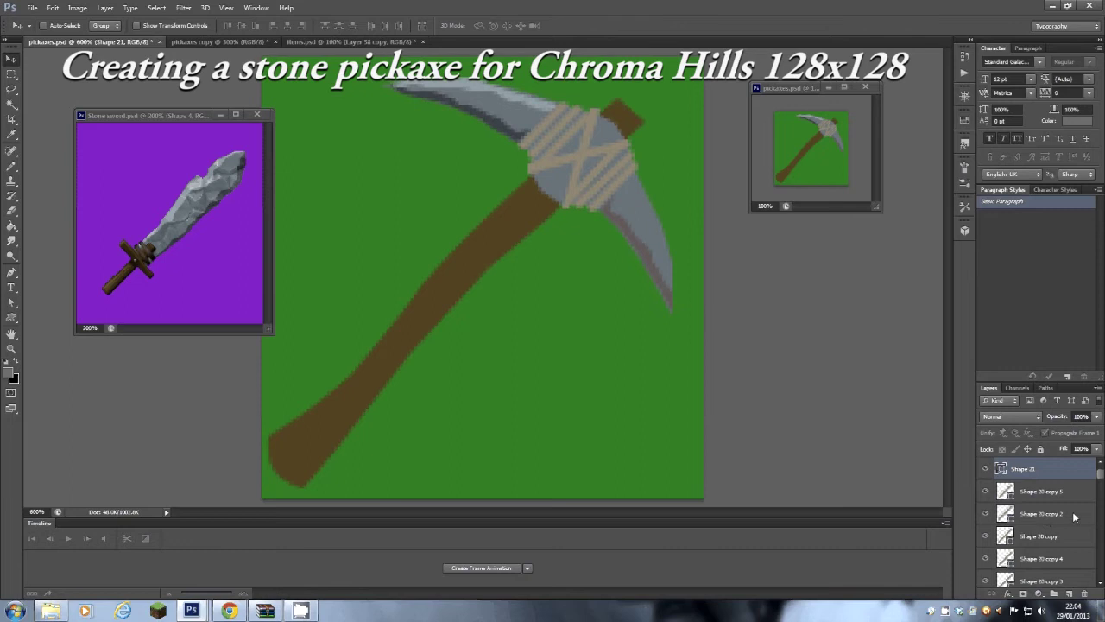
pyautogui.doubleClick(1086, 472)
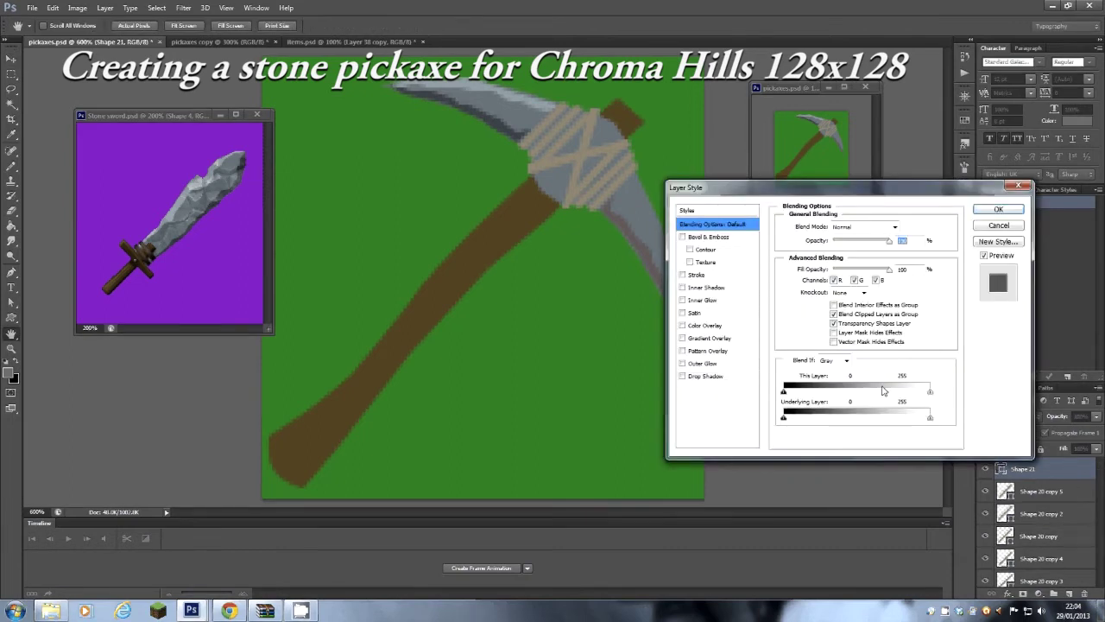
pyautogui.click(682, 377)
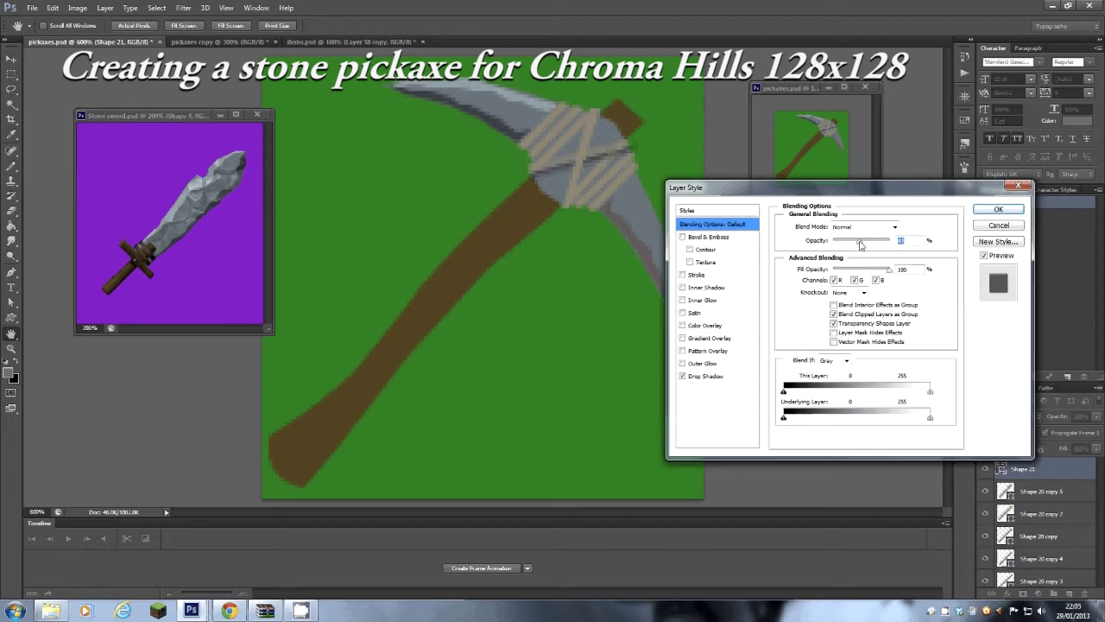
pyautogui.click(701, 376)
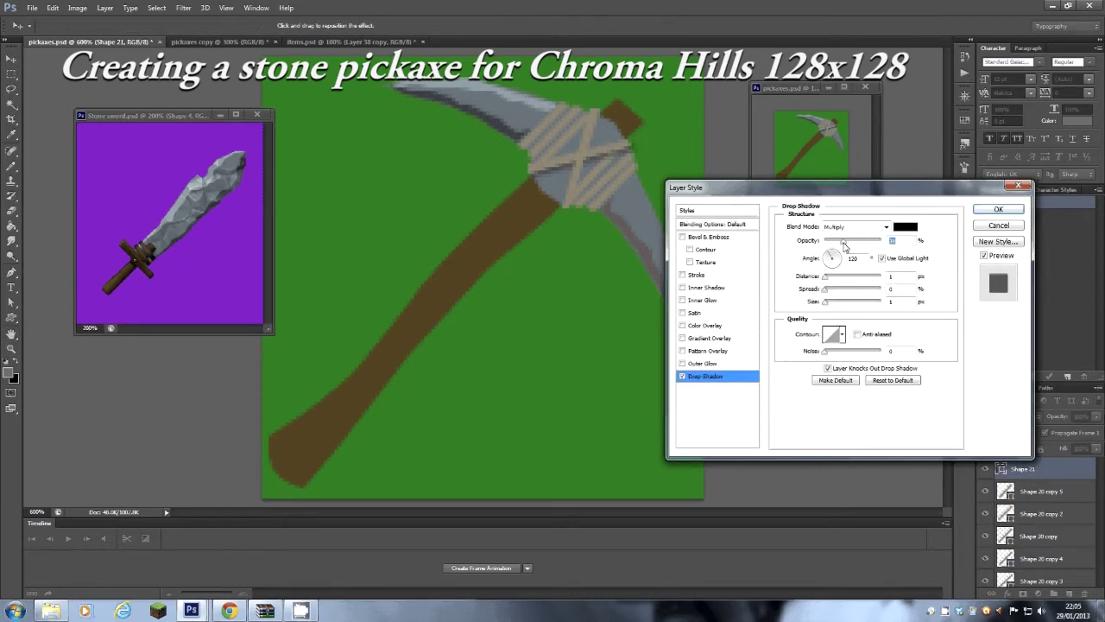
pyautogui.click(683, 337)
pyautogui.click(691, 340)
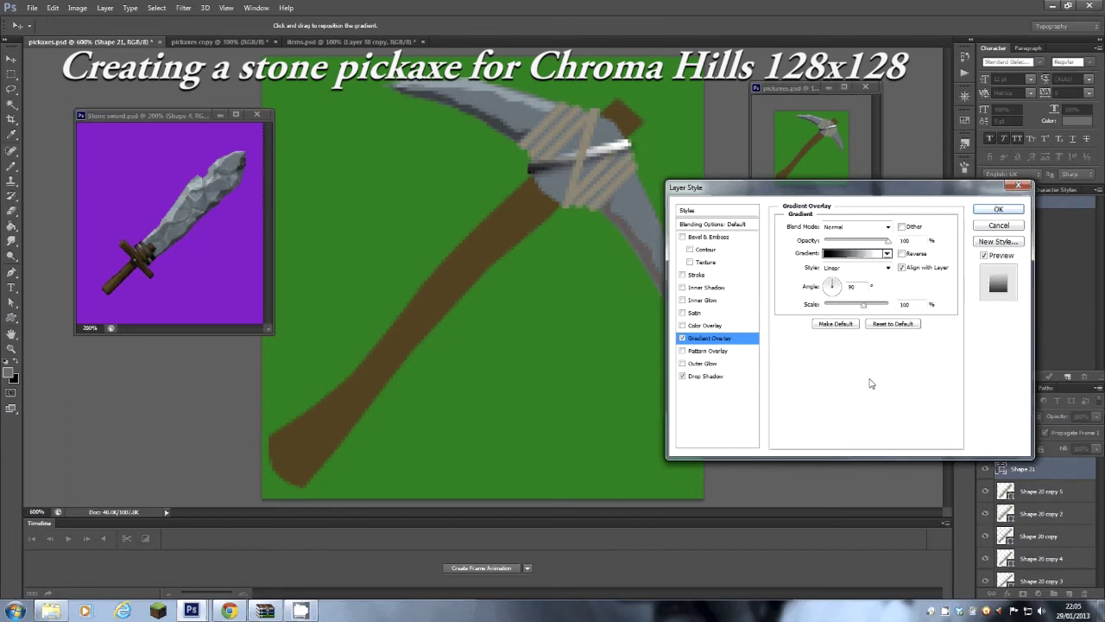
pyautogui.click(998, 209)
# Step: Copy the layer style of Shape 7 copy 2 and paste it onto the Shape 21 binding strap
pyautogui.moveTo(1100, 475); pyautogui.dragTo(1101, 516)
pyautogui.rightClick(1084, 491)
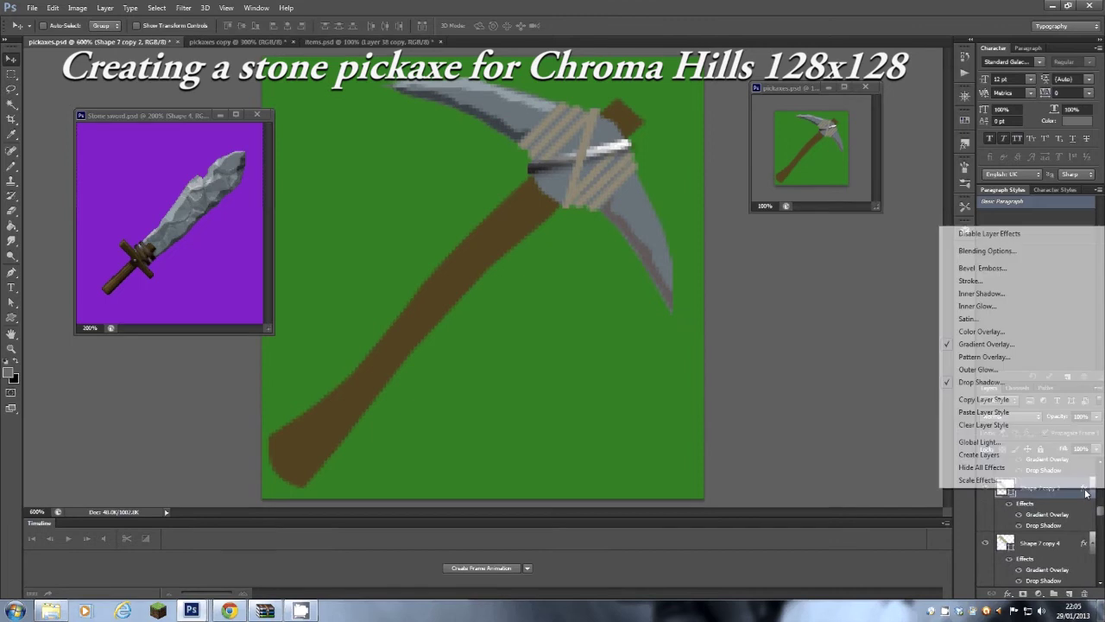
pyautogui.click(981, 400)
pyautogui.rightClick(610, 149)
pyautogui.click(649, 157)
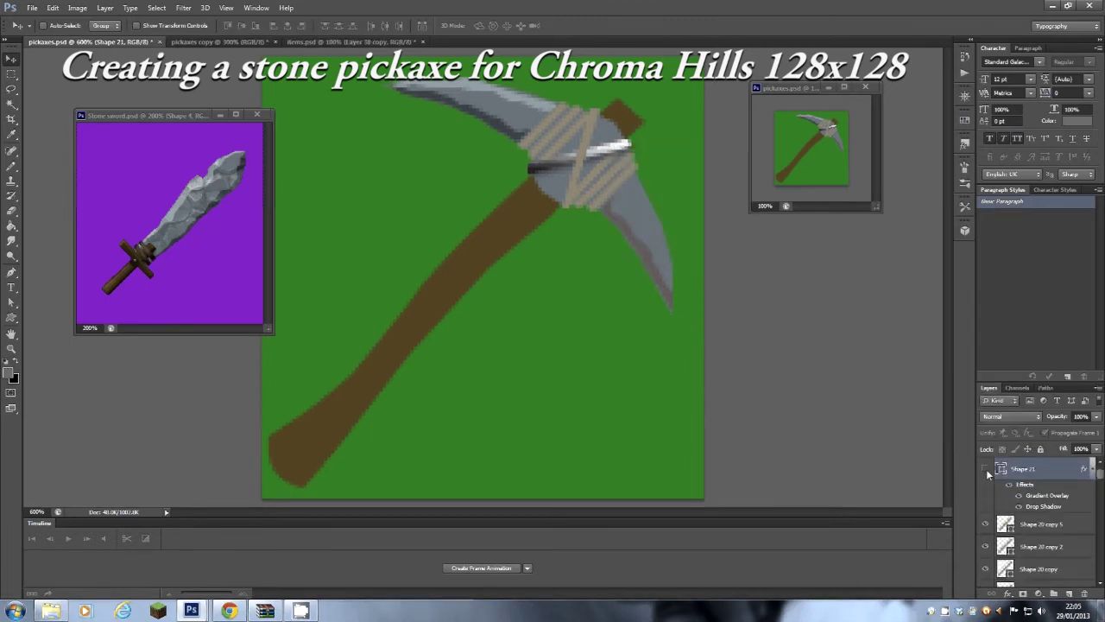
pyautogui.rightClick(993, 477)
pyautogui.click(984, 394)
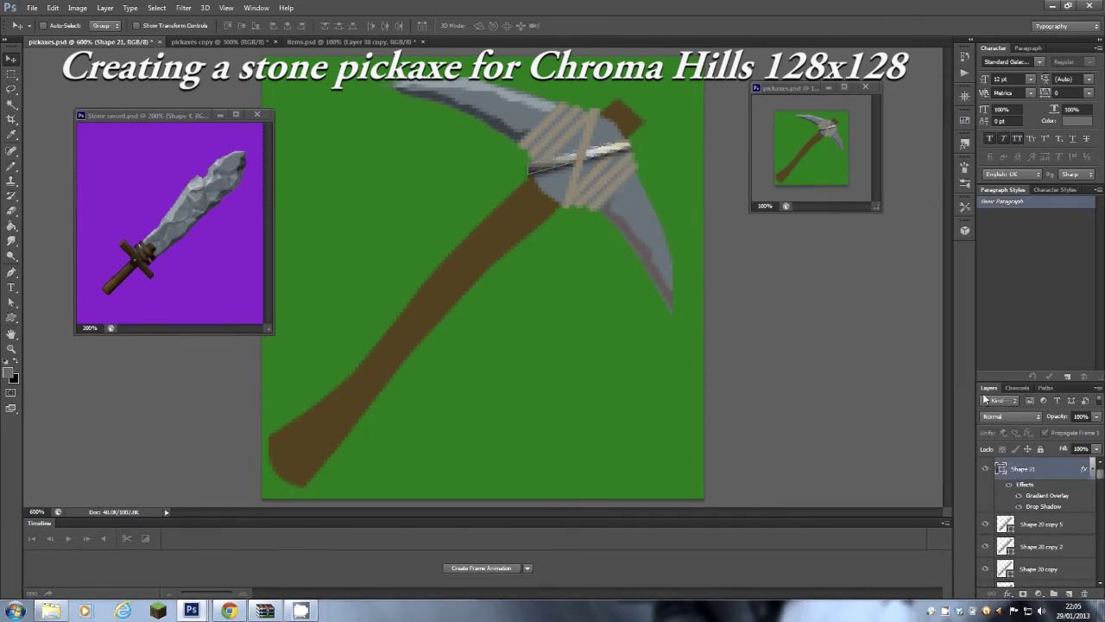
# Step: Set the angle of Shape 21's gradient overlay to 122°, without reversing the gradient
pyautogui.doubleClick(1085, 468)
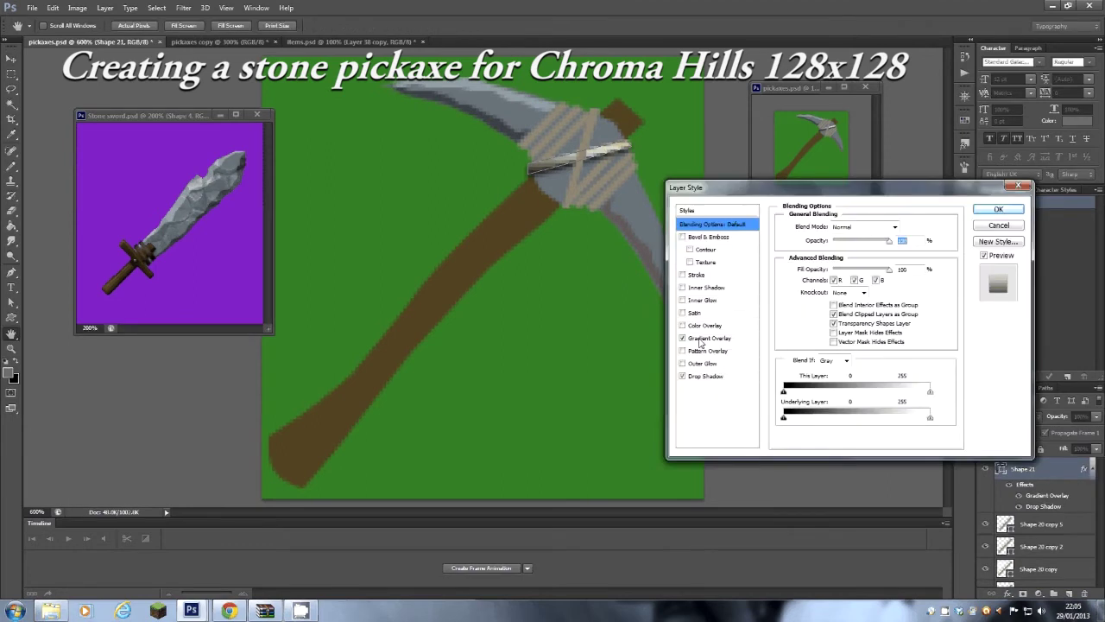
pyautogui.click(706, 338)
pyautogui.click(901, 254)
pyautogui.click(902, 254)
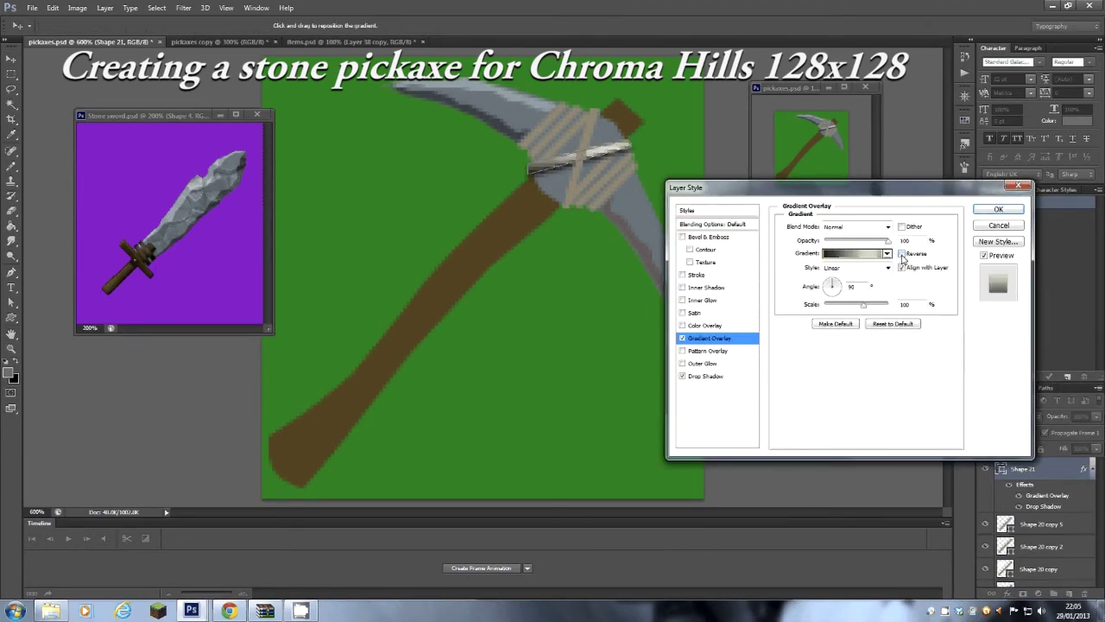
pyautogui.moveTo(827, 282); pyautogui.dragTo(829, 285)
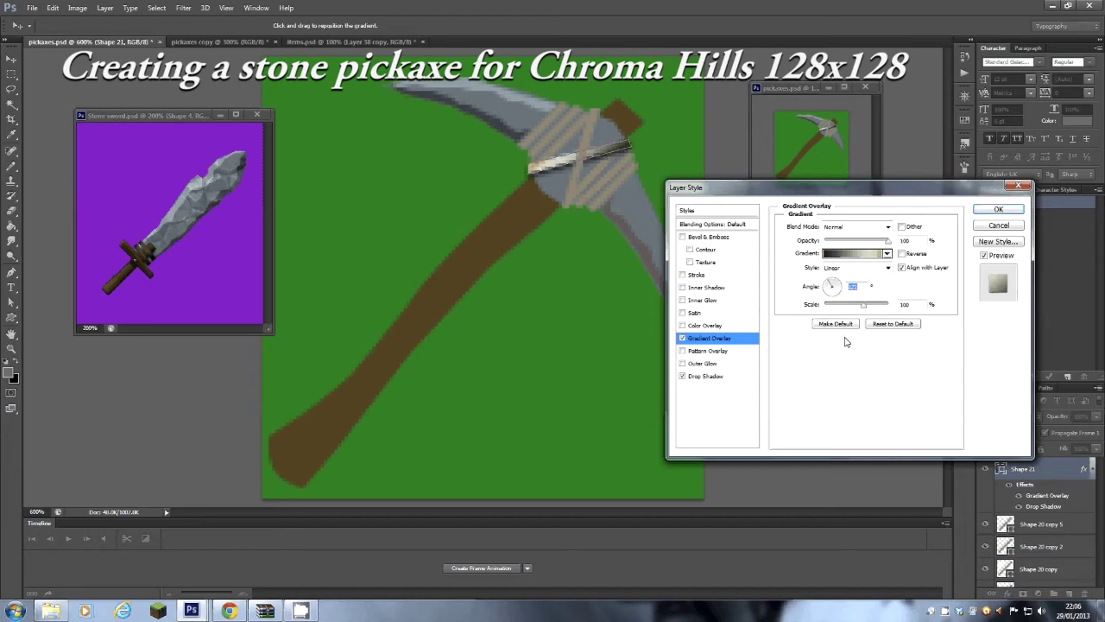
pyautogui.click(992, 209)
# Step: Paste the copied layer style onto the Shape 22 and Shape 20 copy 5 binding straps
pyautogui.scroll(1, 1023, 497)
pyautogui.click(1019, 471)
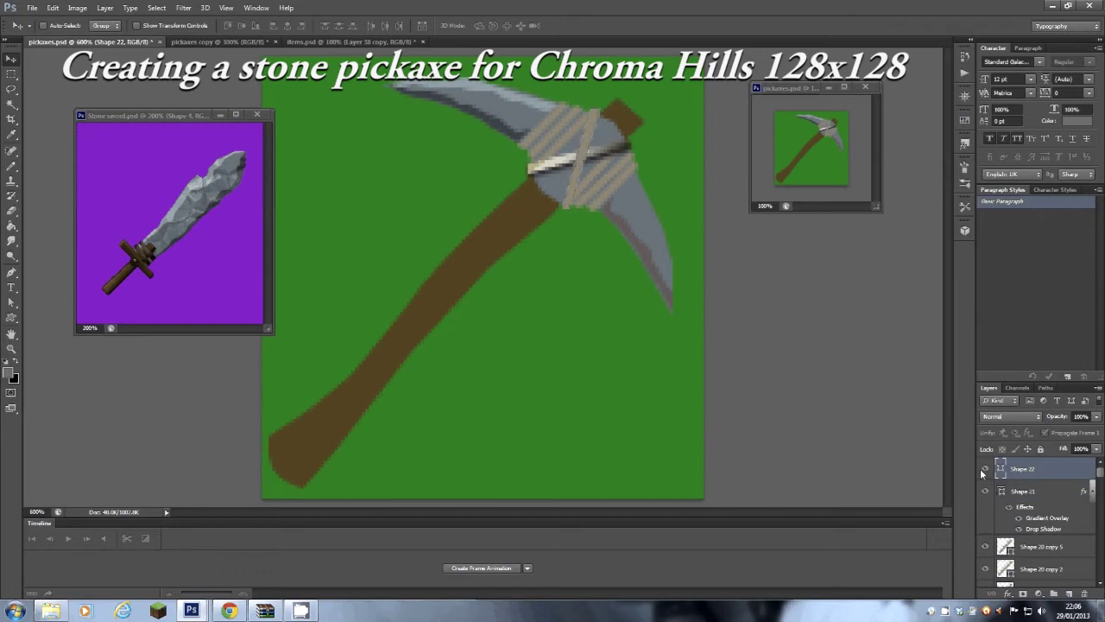
pyautogui.rightClick(1001, 475)
pyautogui.click(985, 223)
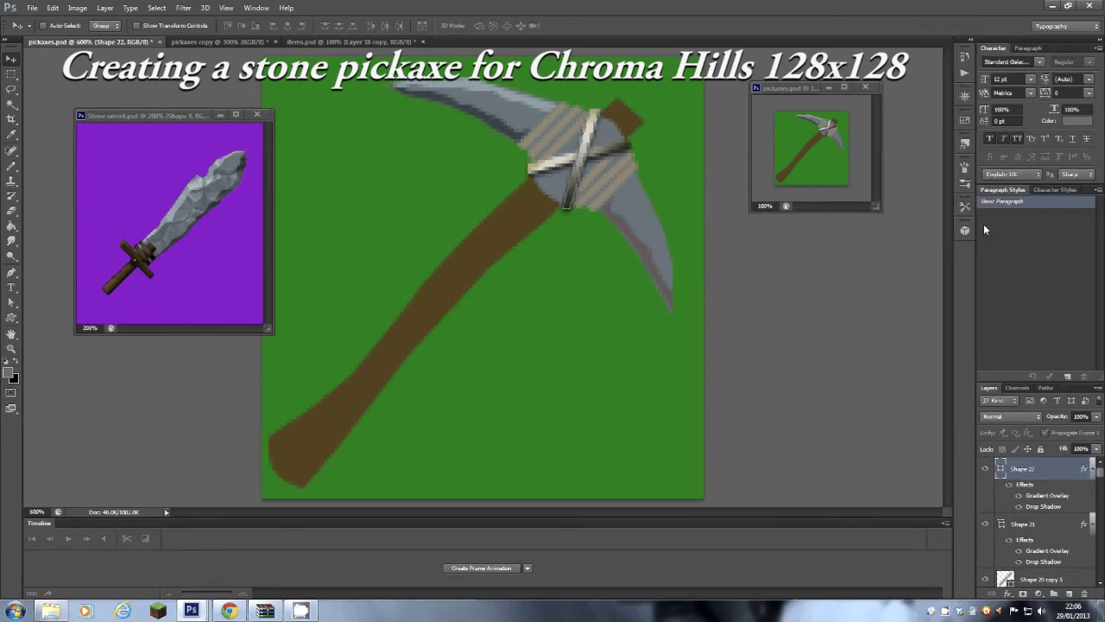
pyautogui.scroll(-2, 1049, 492)
pyautogui.click(1053, 490)
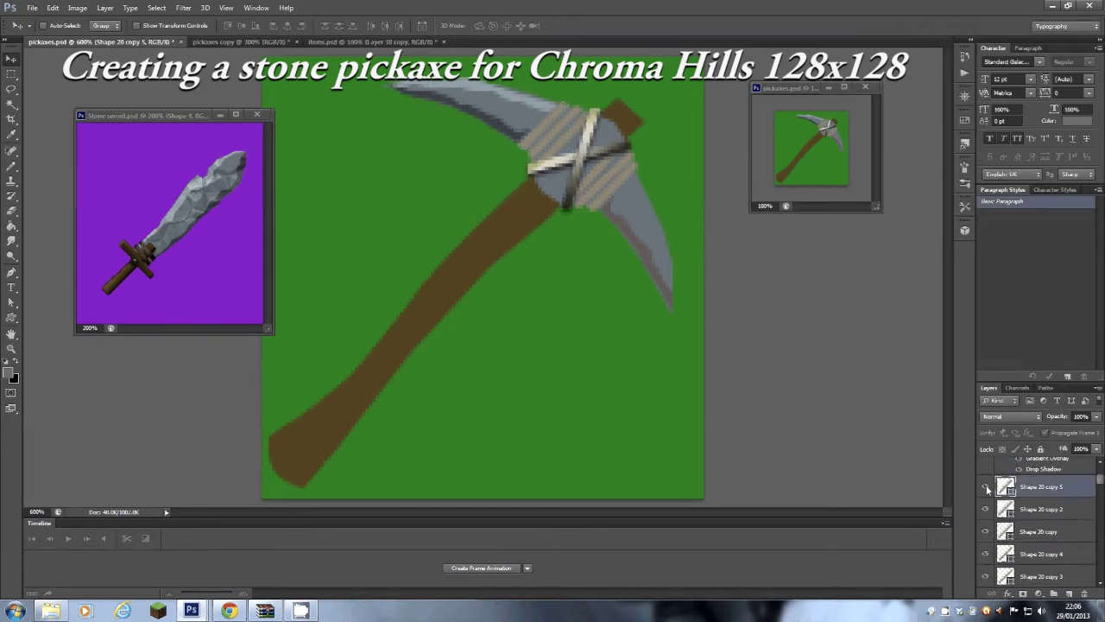
pyautogui.rightClick(989, 491)
pyautogui.click(985, 245)
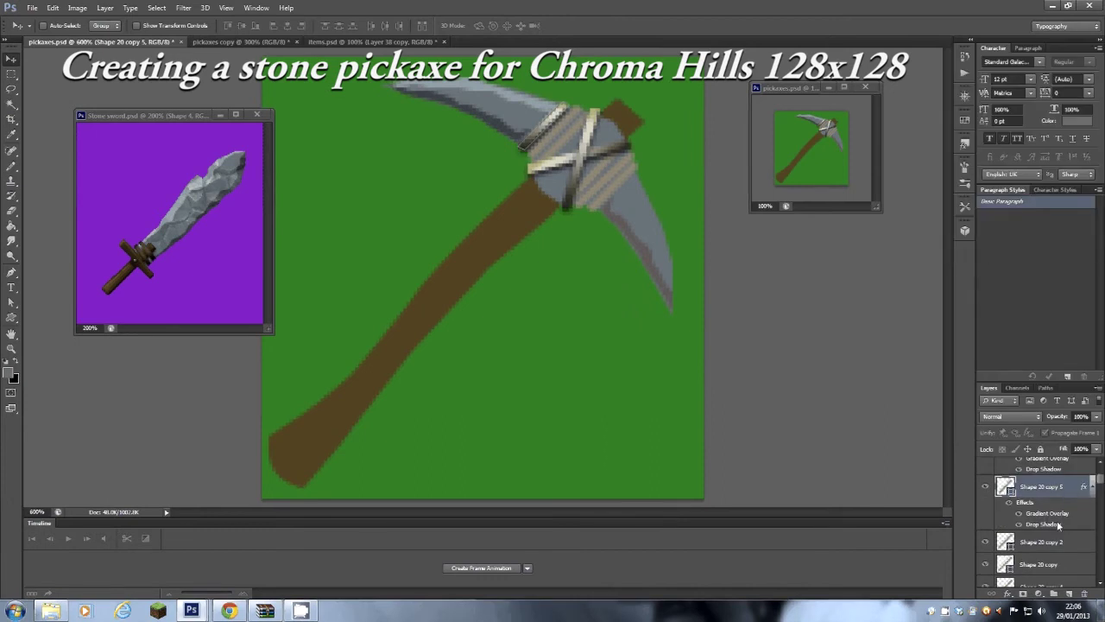
# Step: Paste the same layer style onto the Shape 20 copy 2 and Shape 20 copy binding straps
pyautogui.click(1092, 487)
pyautogui.click(1064, 510)
pyautogui.rightClick(1040, 512)
pyautogui.click(986, 271)
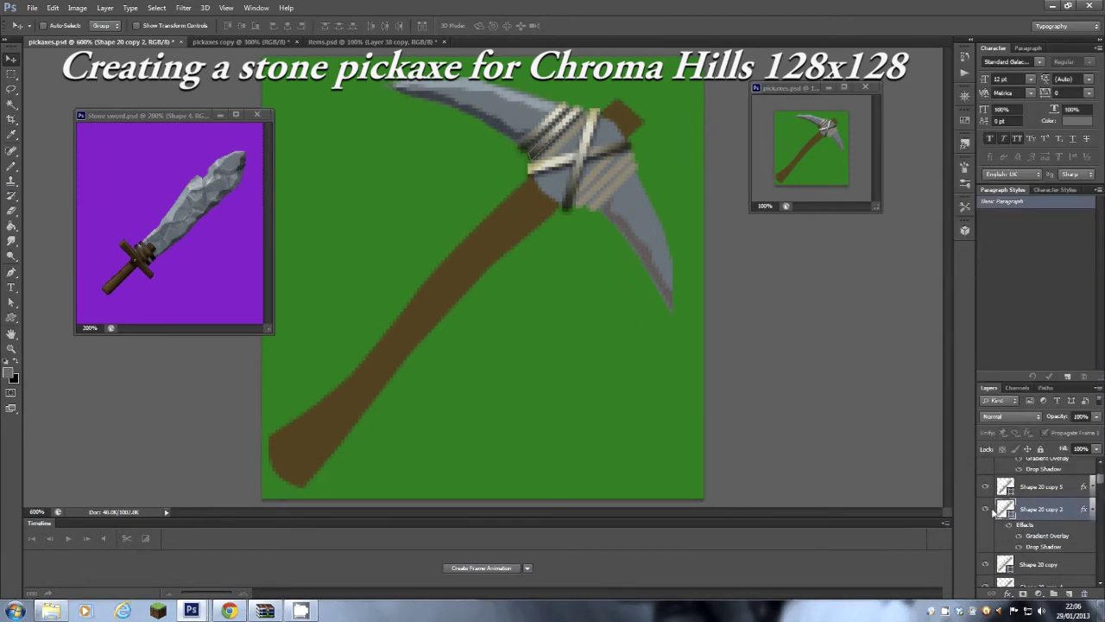
pyautogui.click(1092, 509)
pyautogui.rightClick(1080, 532)
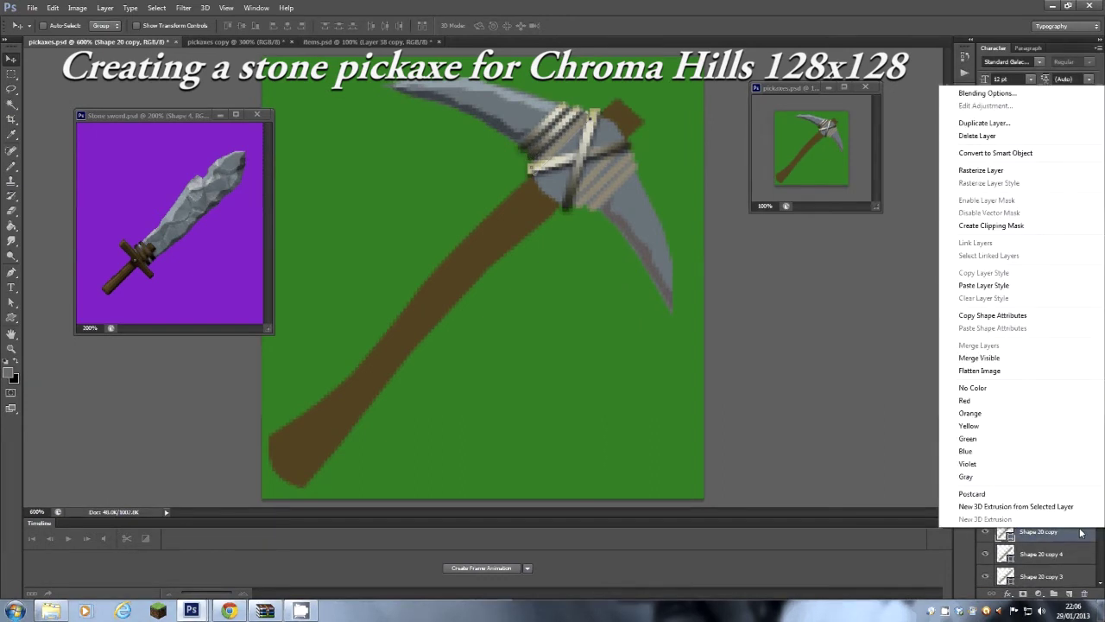
pyautogui.click(985, 284)
pyautogui.scroll(-1, 1092, 488)
pyautogui.scroll(-1, 1101, 483)
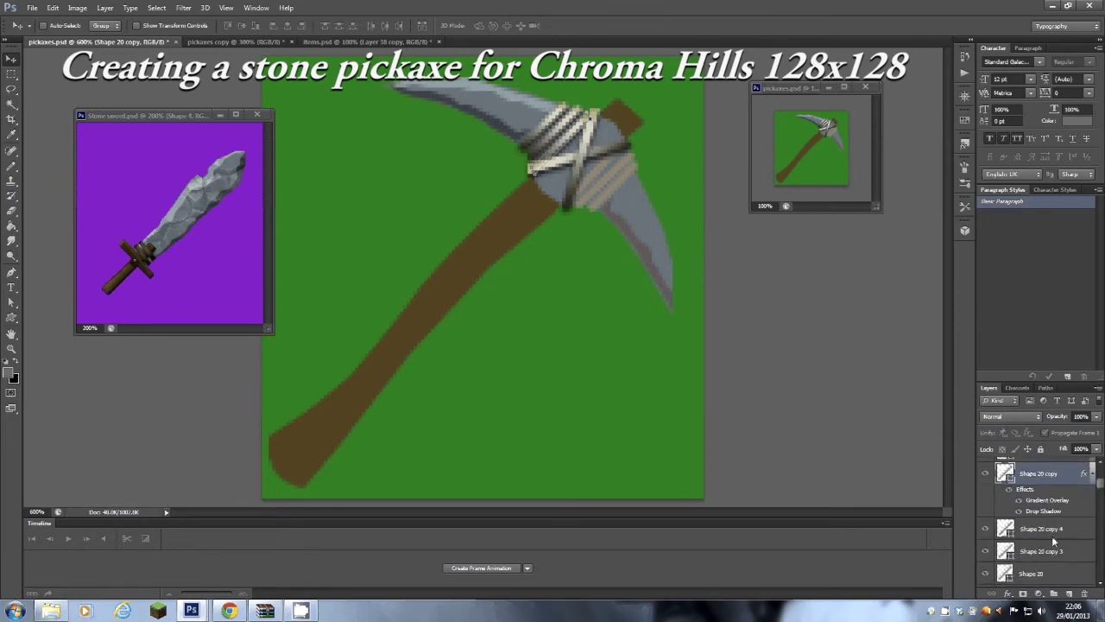
# Step: Paste the copied layer style onto the remaining binding straps: Shape 20 copy 4, Shape 20 copy 3 and Shape 20
pyautogui.click(1085, 531)
pyautogui.rightClick(1084, 531)
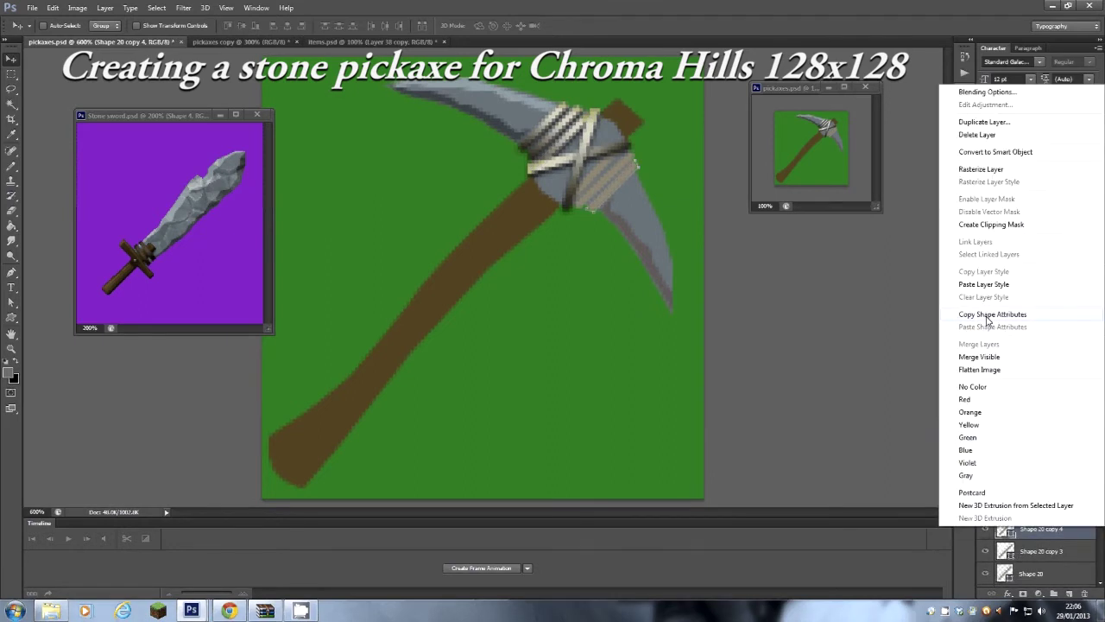
pyautogui.click(994, 286)
pyautogui.click(1092, 473)
pyautogui.rightClick(1085, 518)
pyautogui.click(982, 276)
pyautogui.click(1093, 518)
pyautogui.rightClick(1089, 541)
pyautogui.click(994, 294)
pyautogui.click(1092, 542)
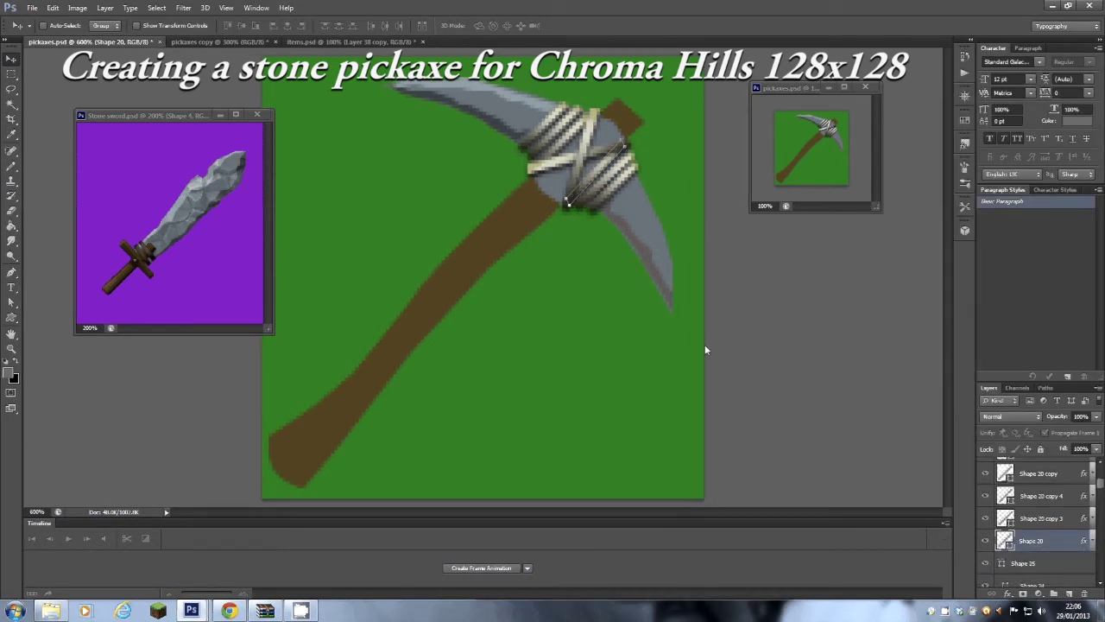
# Step: Reverse the gradient overlay on the Shape 21 crossing strap
pyautogui.rightClick(555, 166)
pyautogui.click(578, 179)
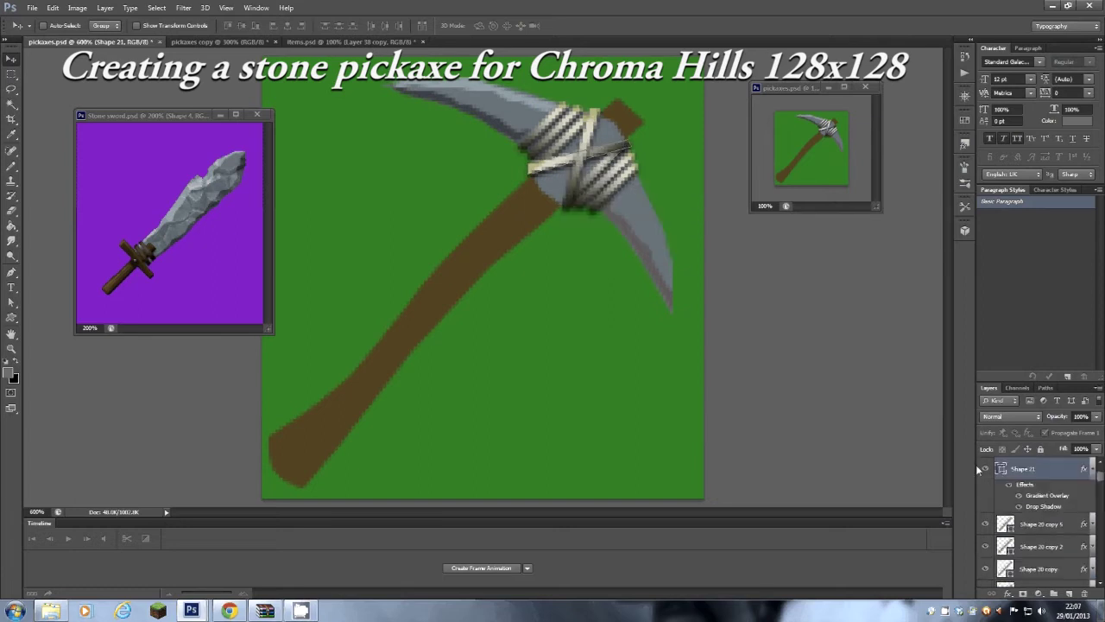
pyautogui.doubleClick(1084, 470)
pyautogui.click(709, 337)
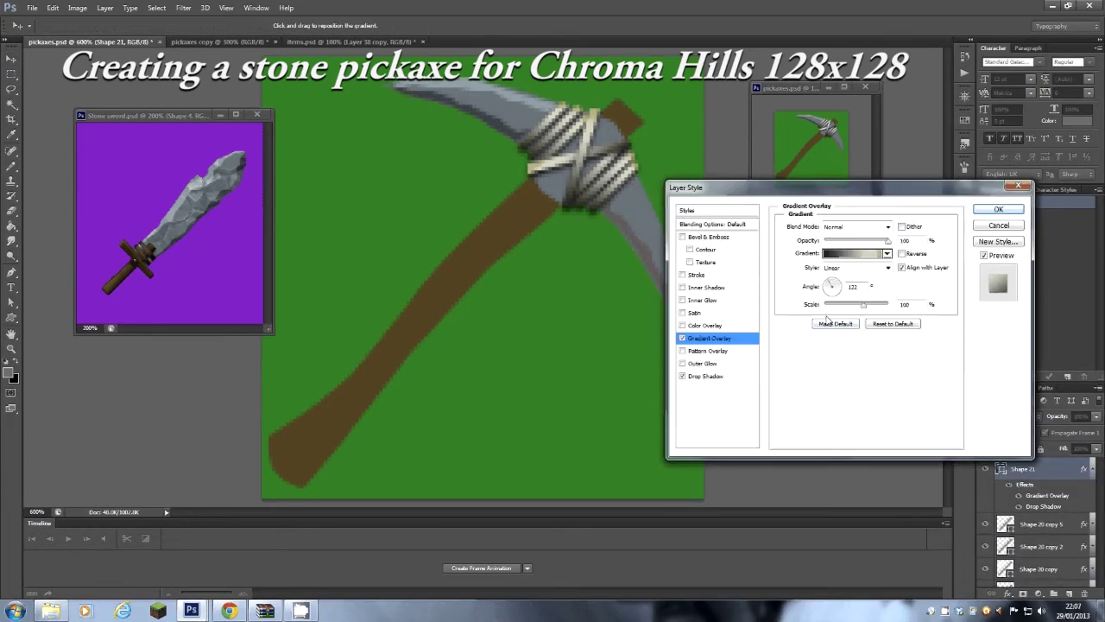
pyautogui.click(902, 254)
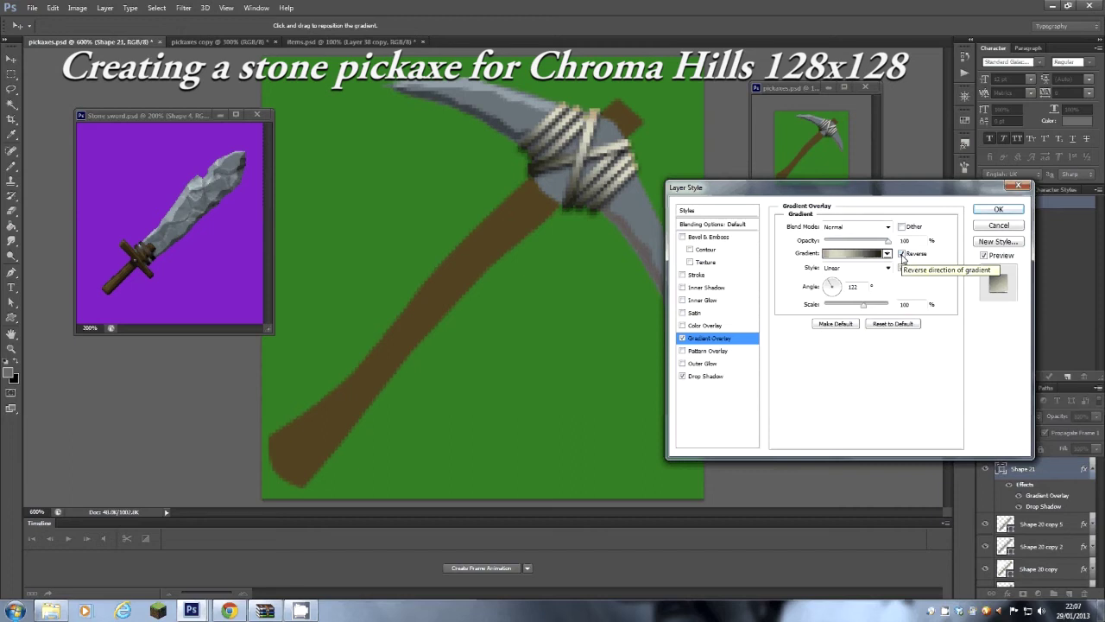
pyautogui.click(997, 210)
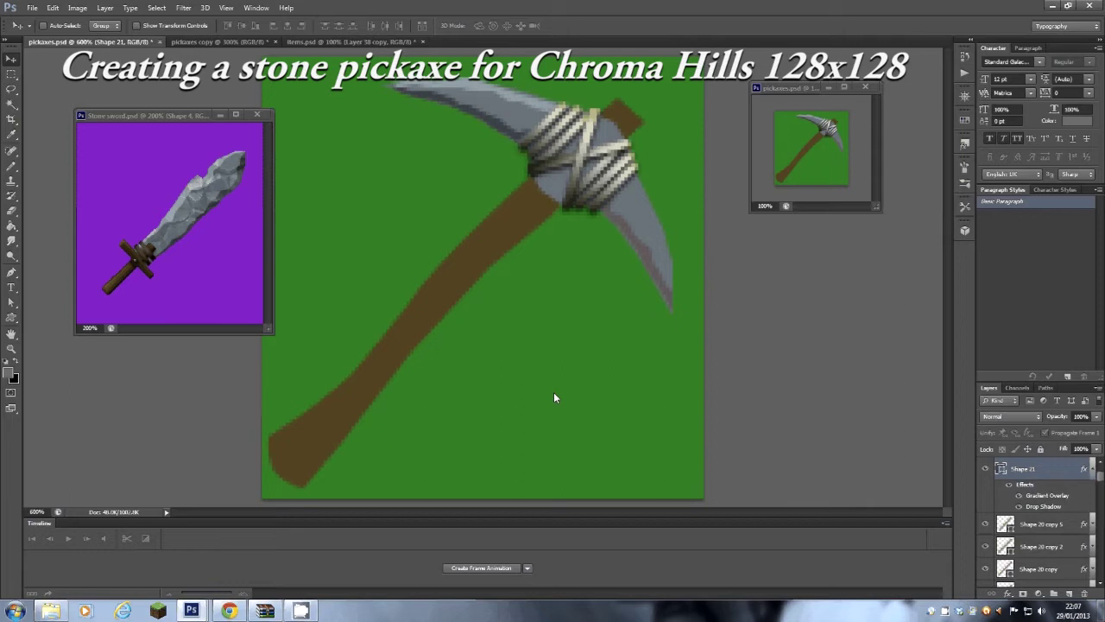
# Step: Check what Shape 20 copy 5, Shape 18 and Shape 19 contribute to the pickaxe by toggling each layer's visibility
pyautogui.rightClick(542, 126)
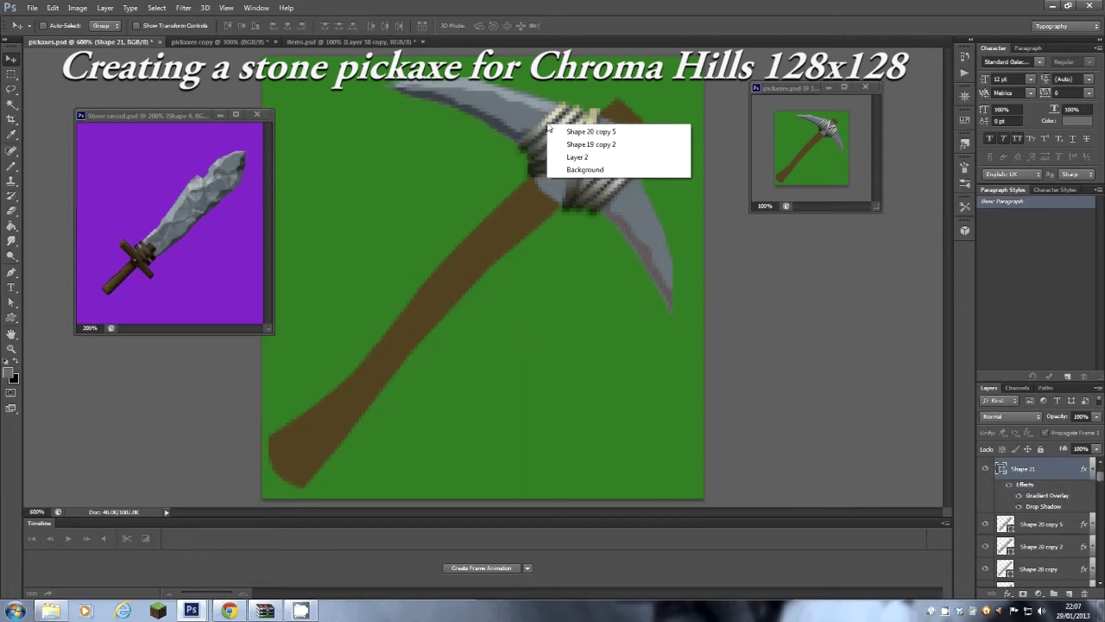
pyautogui.click(572, 130)
pyautogui.click(985, 524)
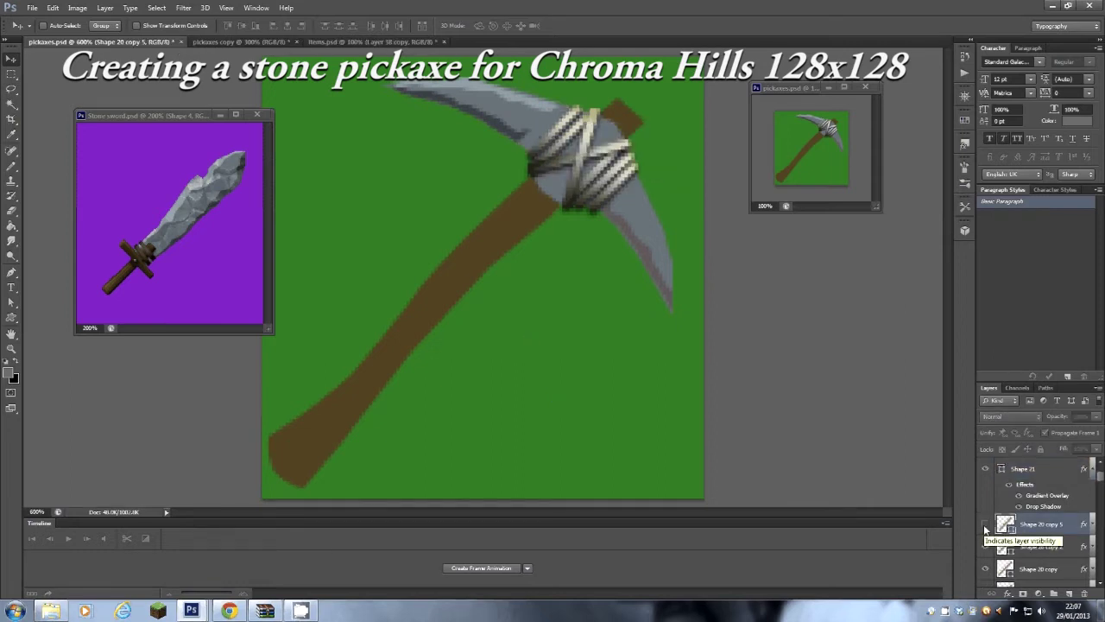
pyautogui.click(985, 525)
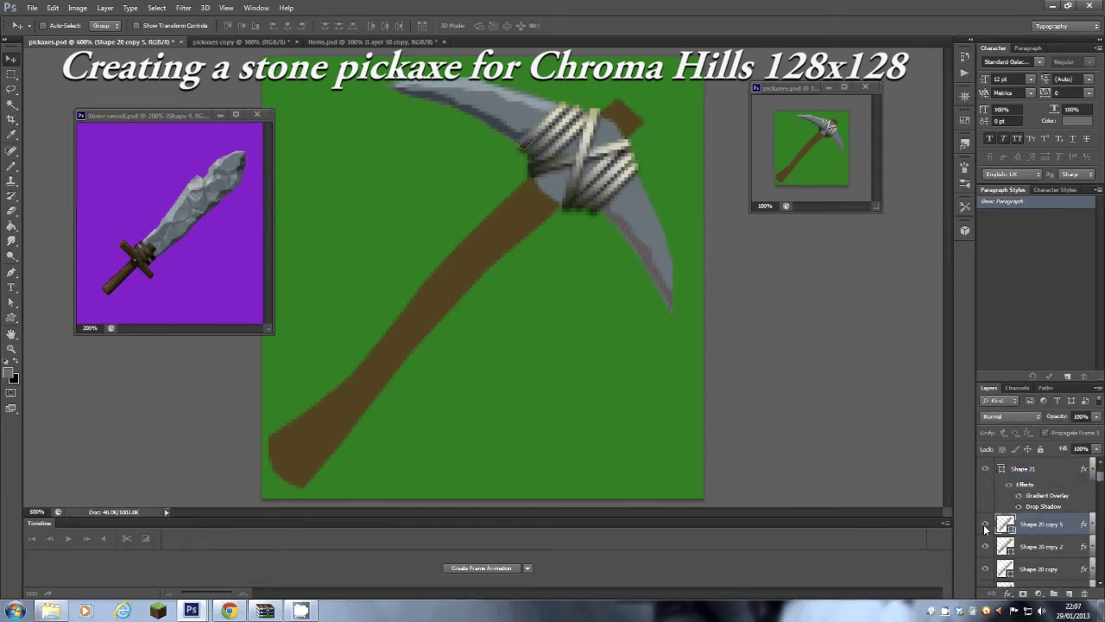
pyautogui.rightClick(404, 328)
pyautogui.click(442, 340)
pyautogui.click(985, 576)
pyautogui.click(985, 575)
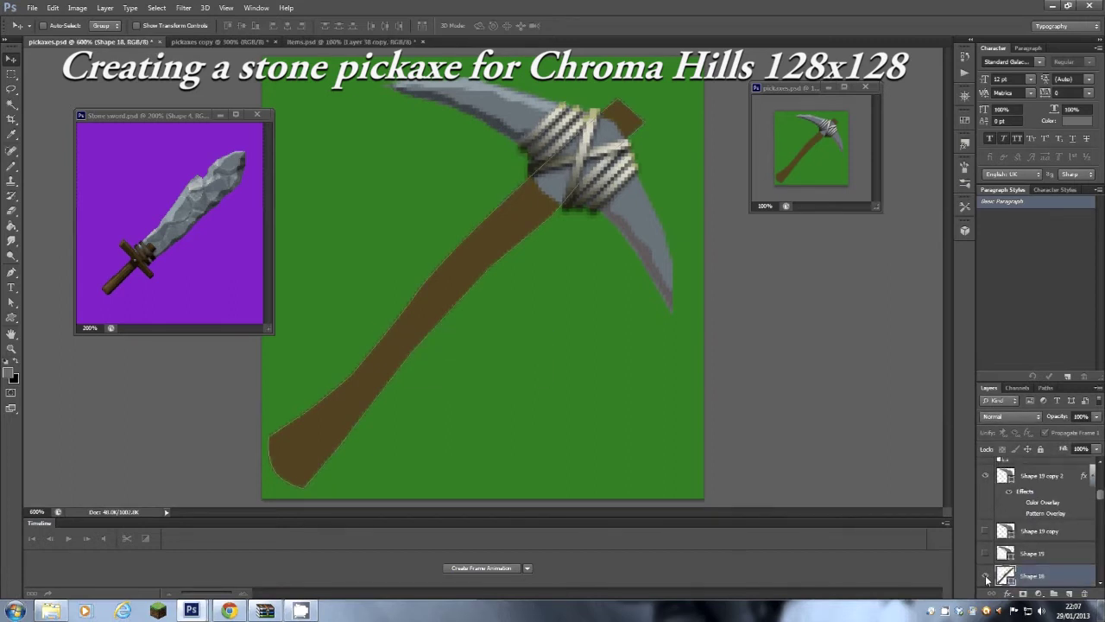
pyautogui.click(983, 553)
pyautogui.click(983, 554)
# Step: Recolor the Shape 23 shading on the lower blade with the dark grey #41494d sampled from the upper blade's shading
pyautogui.rightClick(642, 247)
pyautogui.click(679, 254)
pyautogui.doubleClick(1004, 471)
pyautogui.click(498, 123)
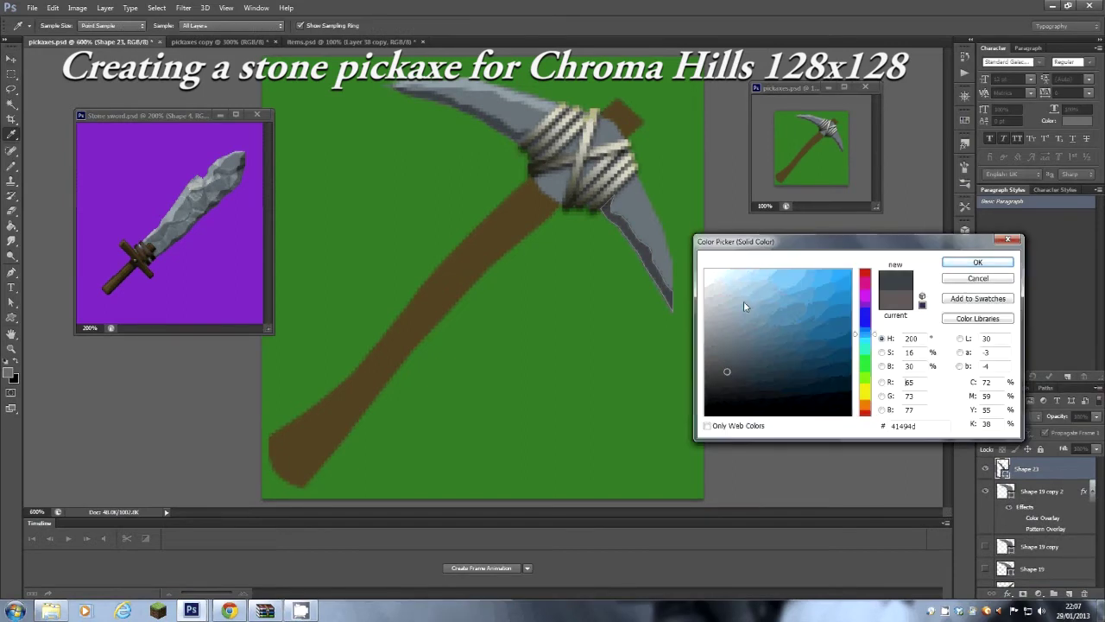
pyautogui.click(952, 267)
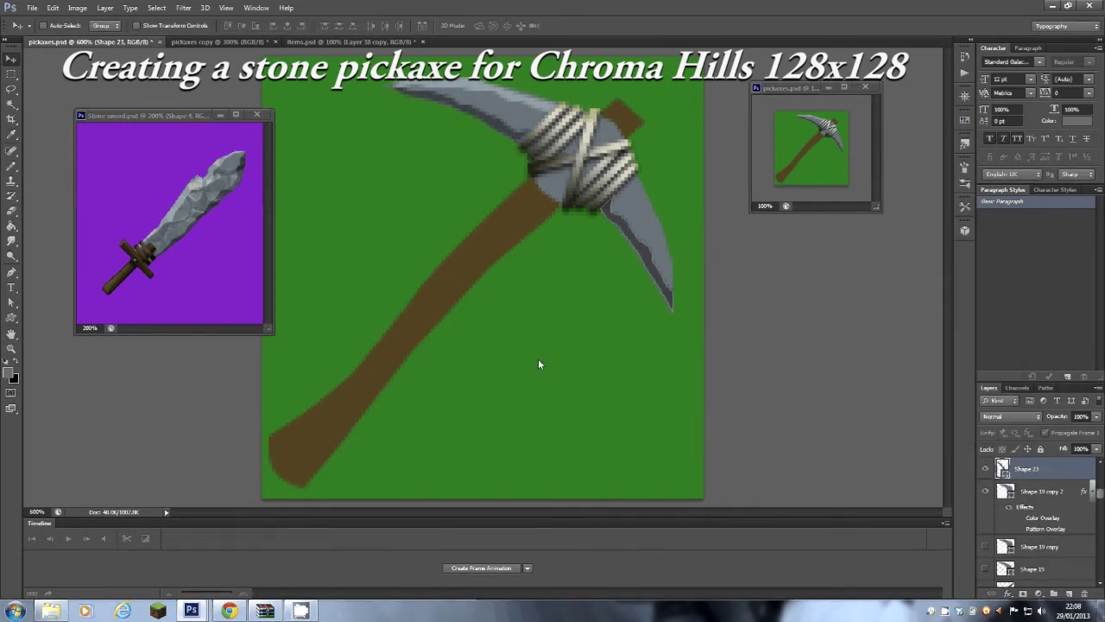
# Step: Duplicate the Shape 18 handle layer and rasterize the copy
pyautogui.rightClick(463, 272)
pyautogui.click(488, 281)
pyautogui.click(985, 576)
pyautogui.click(985, 576)
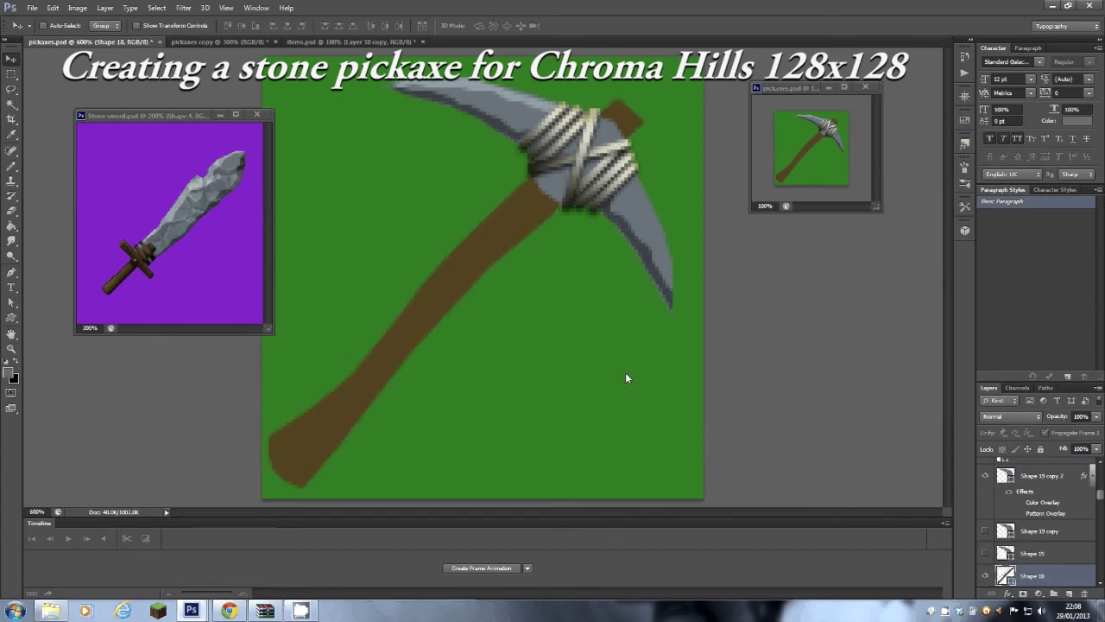
pyautogui.moveTo(1070, 582); pyautogui.dragTo(1069, 593)
pyautogui.rightClick(1073, 563)
pyautogui.click(990, 198)
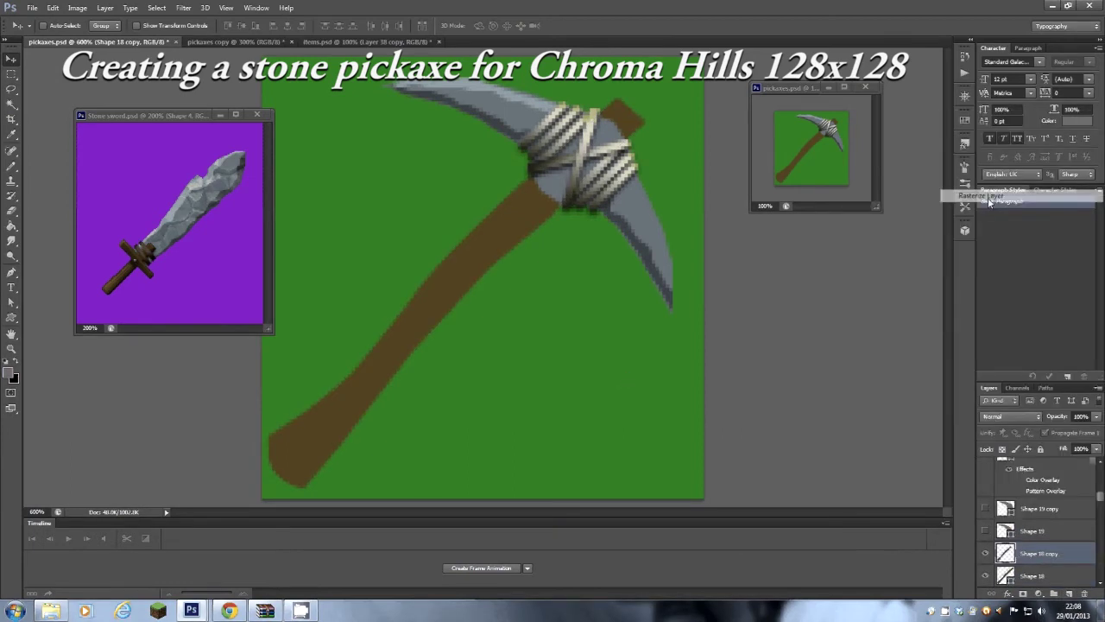
# Step: Dodge wood-grain highlights along the rasterized handle and burn shadows along its butt and lower edge, both on midtones
pyautogui.click(11, 256)
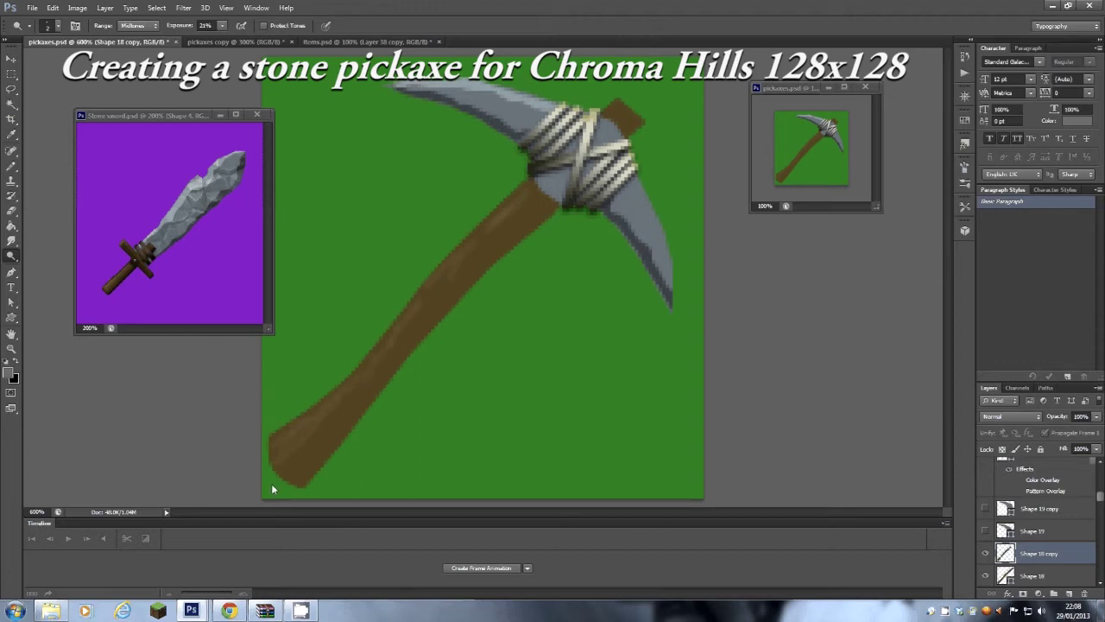
pyautogui.moveTo(11, 255); pyautogui.dragTo(52, 267)
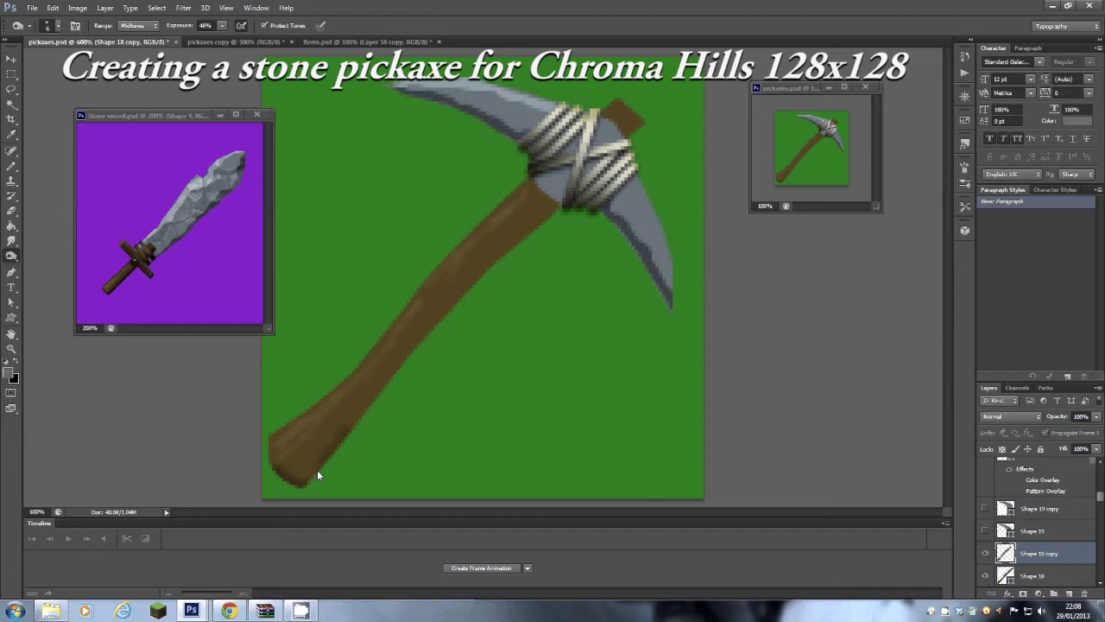
pyautogui.moveTo(346, 436)
pyautogui.mouseDown()
pyautogui.moveTo(391, 373)
pyautogui.moveTo(546, 223)
pyautogui.moveTo(333, 446)
pyautogui.mouseUp()
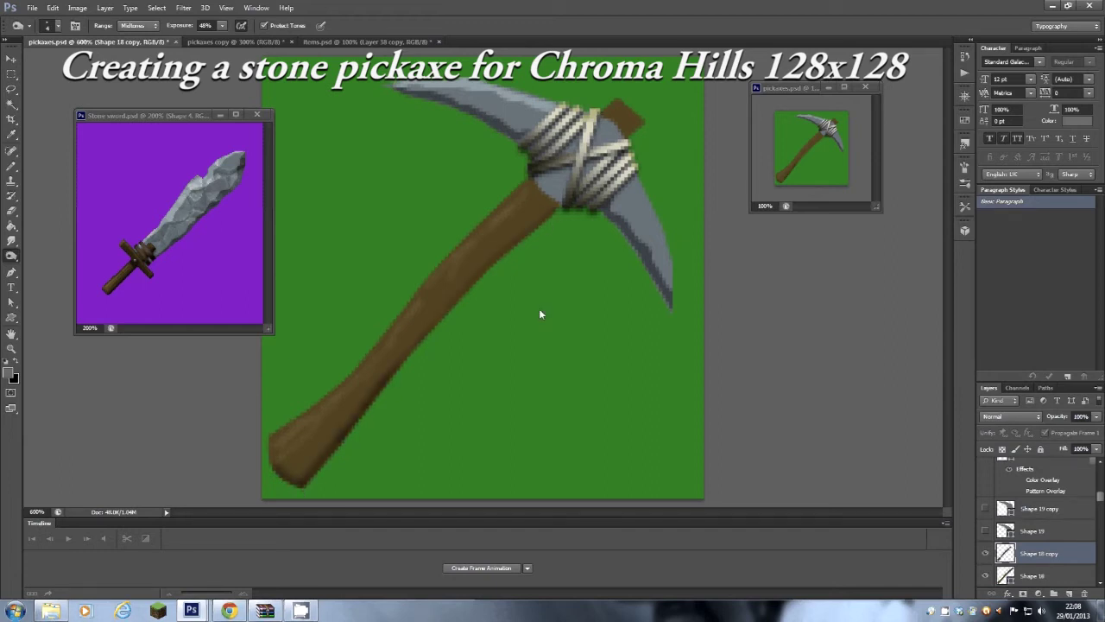
# Step: Burn the handle's upper end beneath the binding, lower the burn exposure to 18%, and dodge midtone highlights on the handle's protruding top
pyautogui.moveTo(536, 193); pyautogui.dragTo(552, 206)
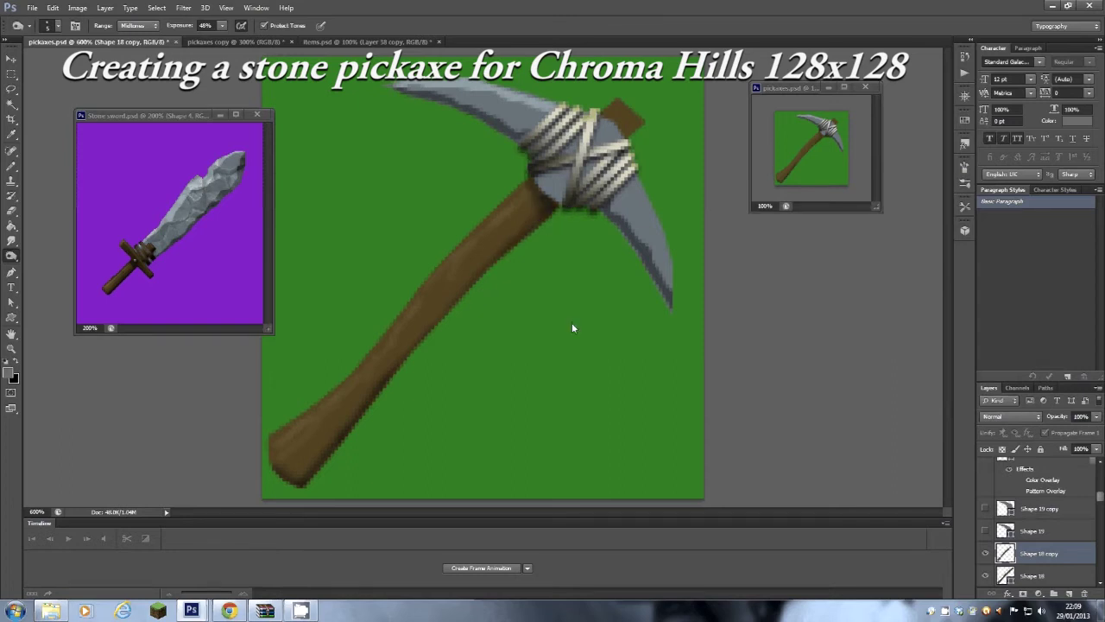
pyautogui.press('1')
pyautogui.press('8')
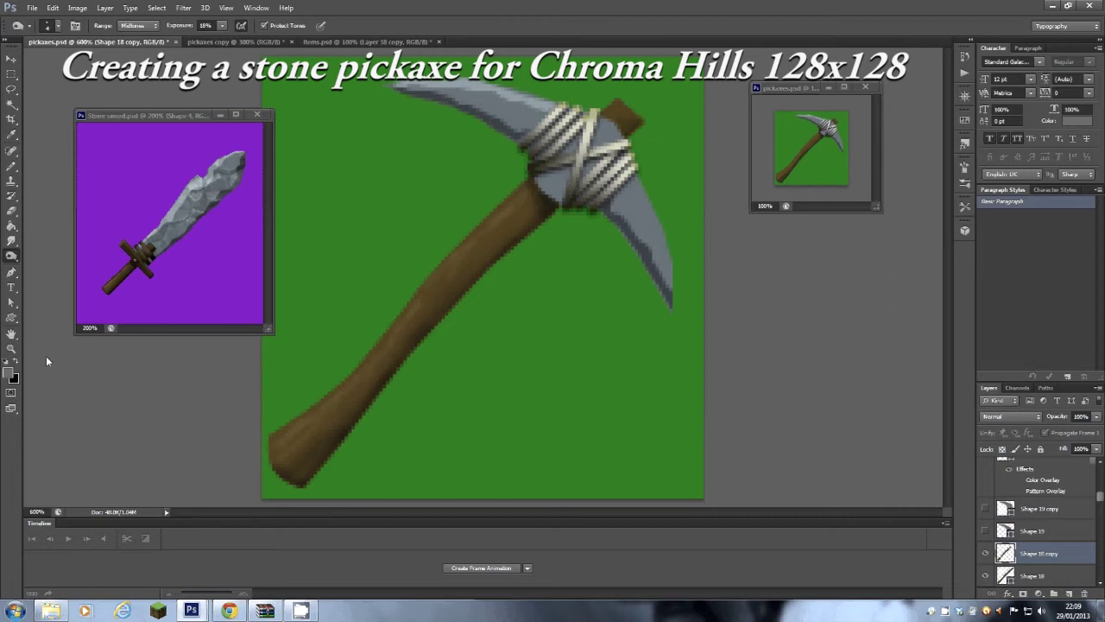
pyautogui.click(11, 256)
pyautogui.click(47, 269)
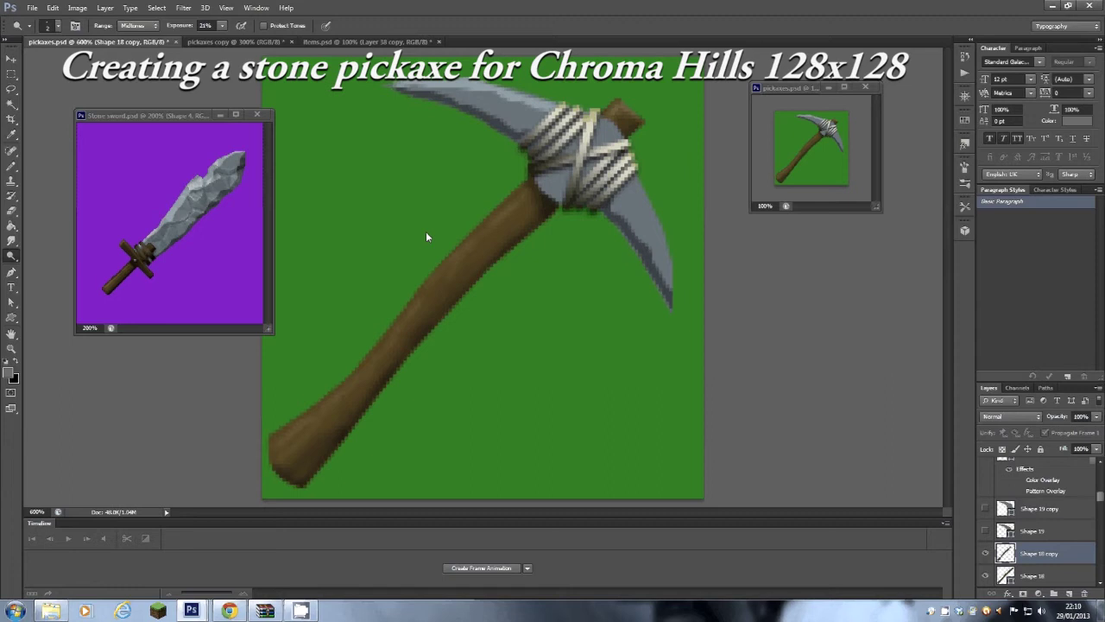
# Step: Adjust the lower end of the Shape 22 binding strand to widen the shape to 12 px
pyautogui.press('a')
pyautogui.click(574, 180)
pyautogui.click(564, 208)
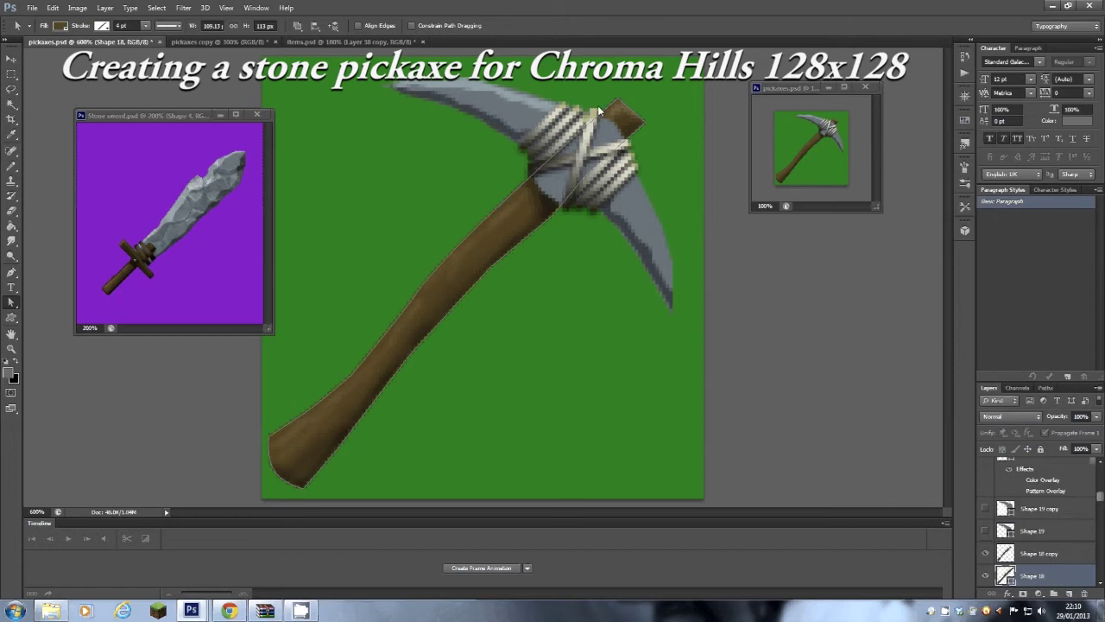
pyautogui.scroll(5, 1040, 539)
pyautogui.click(1042, 494)
pyautogui.click(584, 153)
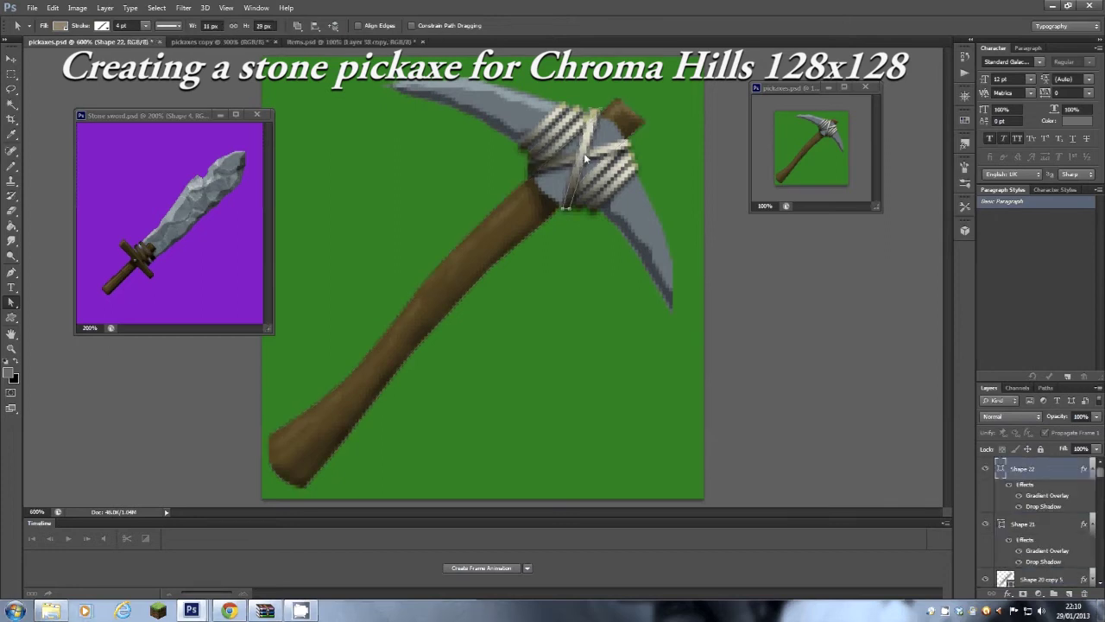
pyautogui.moveTo(562, 208); pyautogui.dragTo(565, 208)
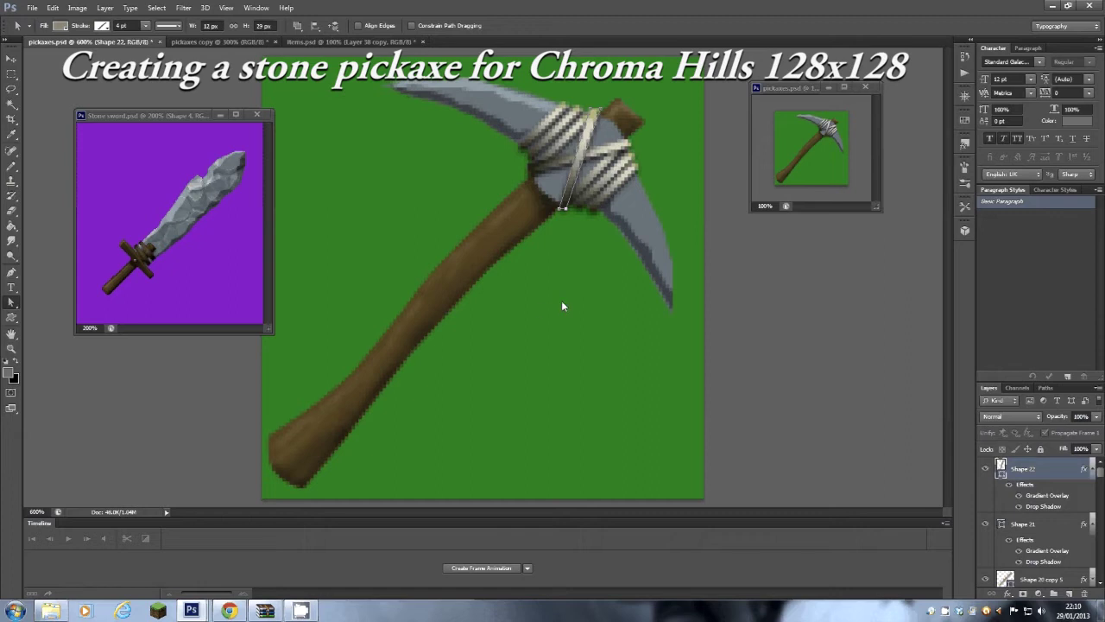
# Step: Check what the Sword final copy 2 layer contributes to the stone sword by toggling its visibility
pyautogui.click(158, 115)
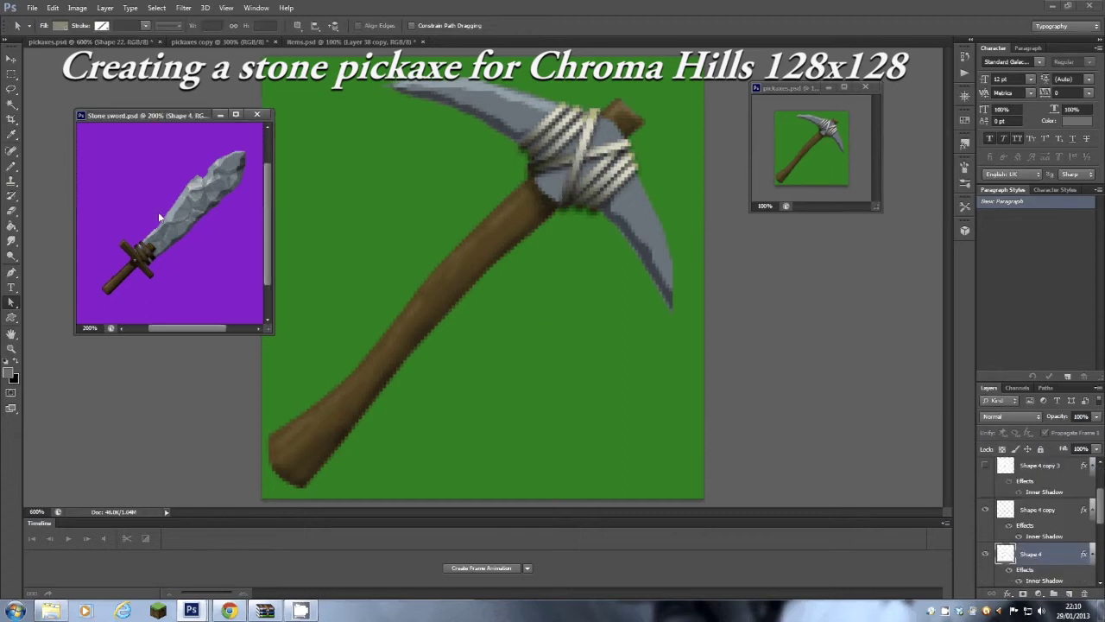
pyautogui.click(138, 267)
pyautogui.click(9, 60)
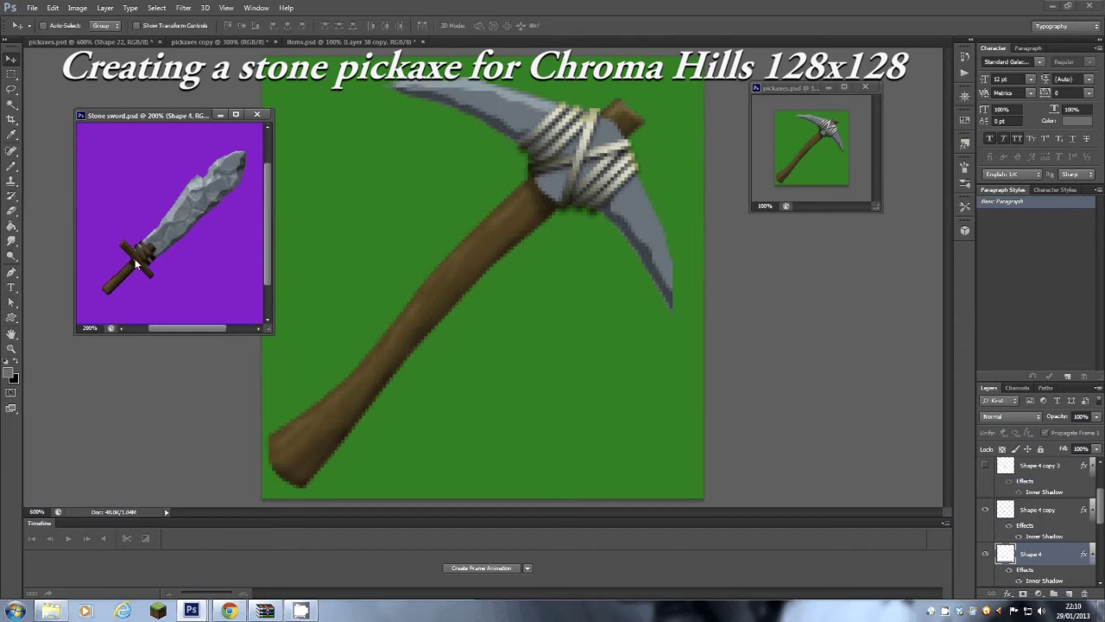
pyautogui.rightClick(138, 266)
pyautogui.click(169, 281)
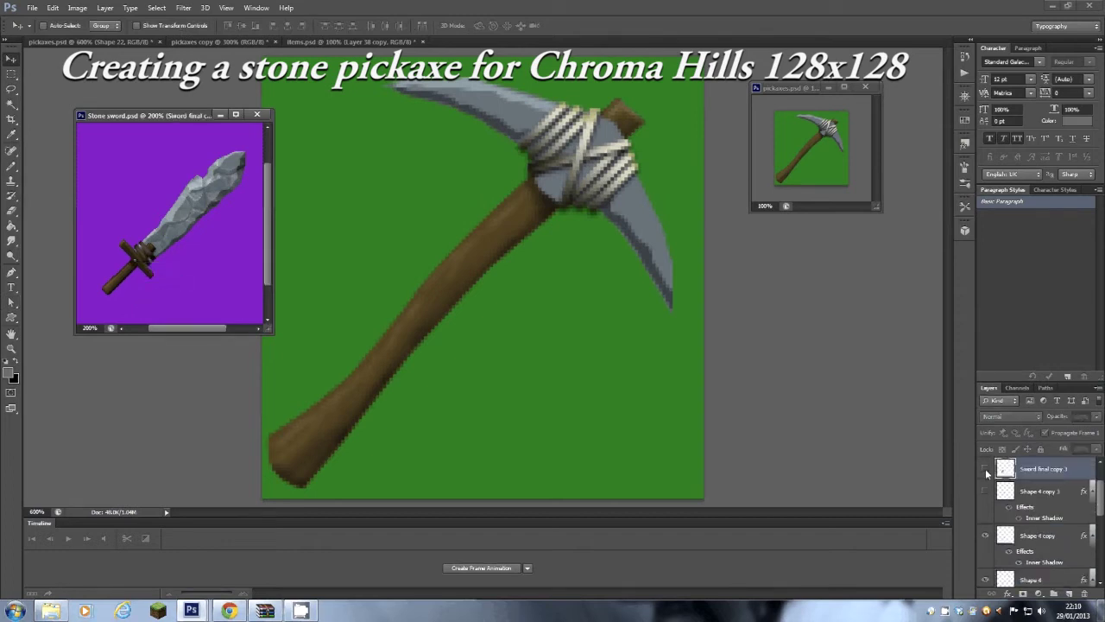
pyautogui.scroll(-1, 1020, 528)
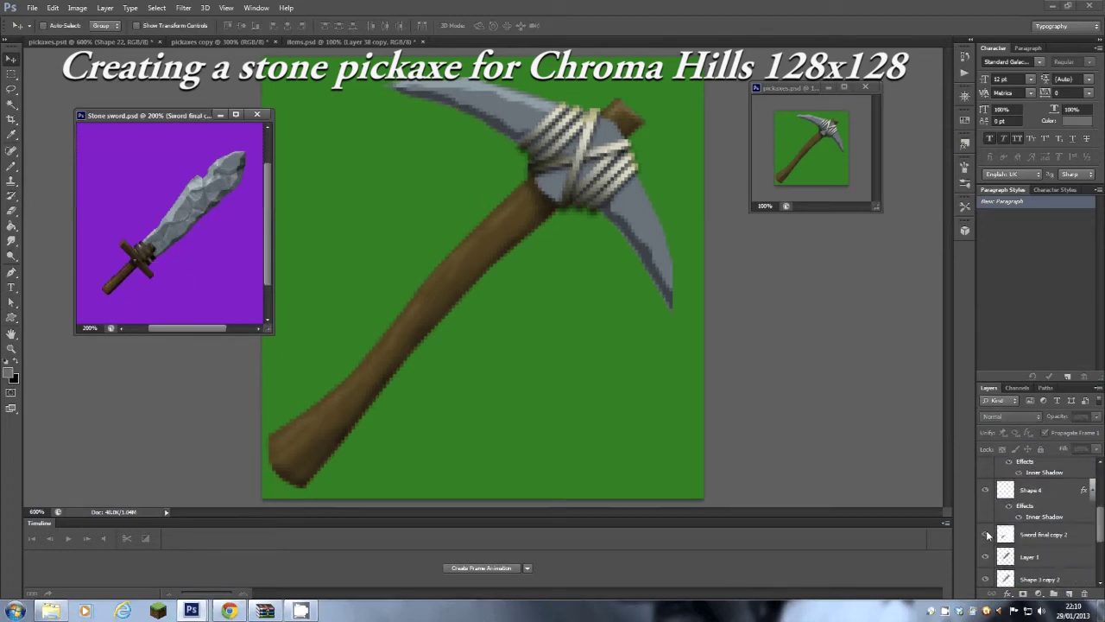
pyautogui.click(985, 534)
pyautogui.scroll(-4, 1036, 528)
pyautogui.scroll(3, 1036, 527)
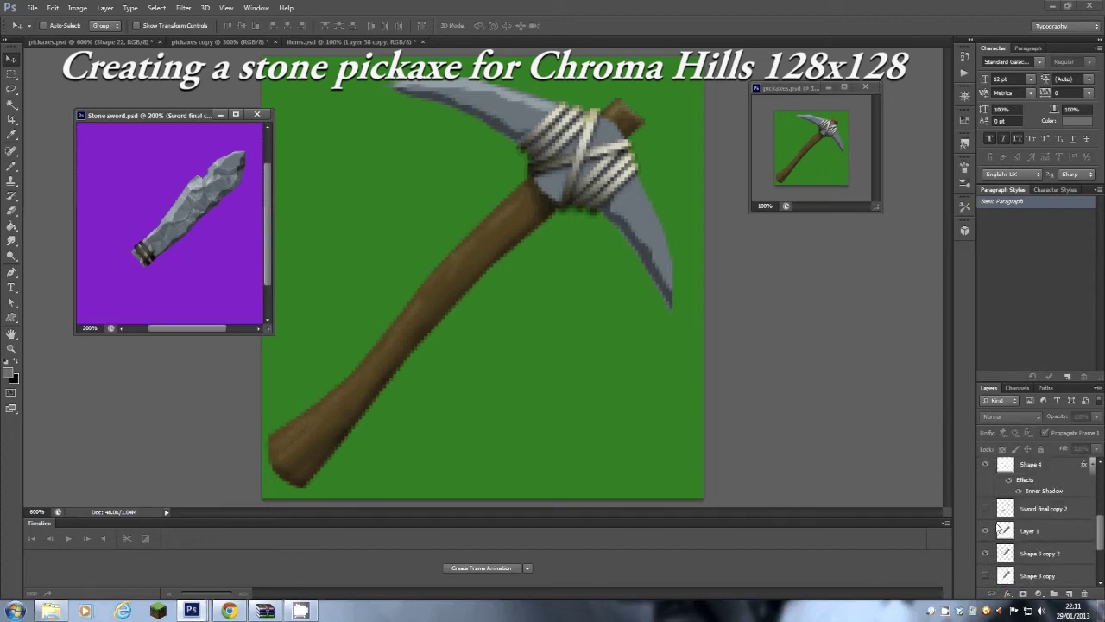
pyautogui.click(985, 509)
# Step: Draw a 3 by 3 px ellipse as a rivet on the pickaxe head's lower-left part, beside the binding
pyautogui.click(520, 246)
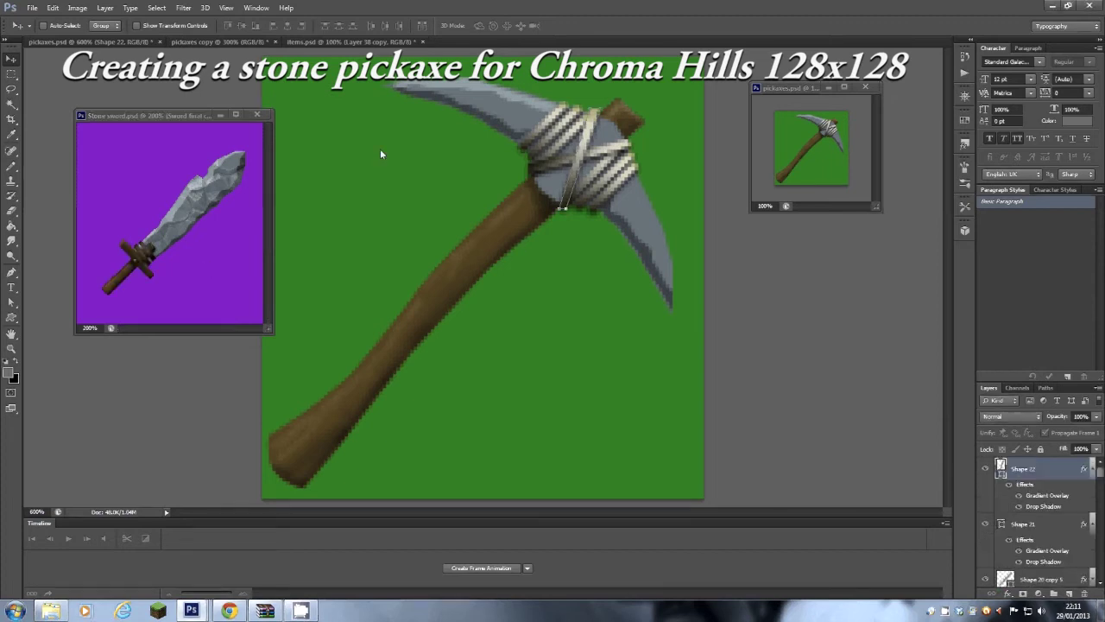
pyautogui.click(12, 288)
pyautogui.click(11, 302)
pyautogui.click(11, 318)
pyautogui.click(56, 336)
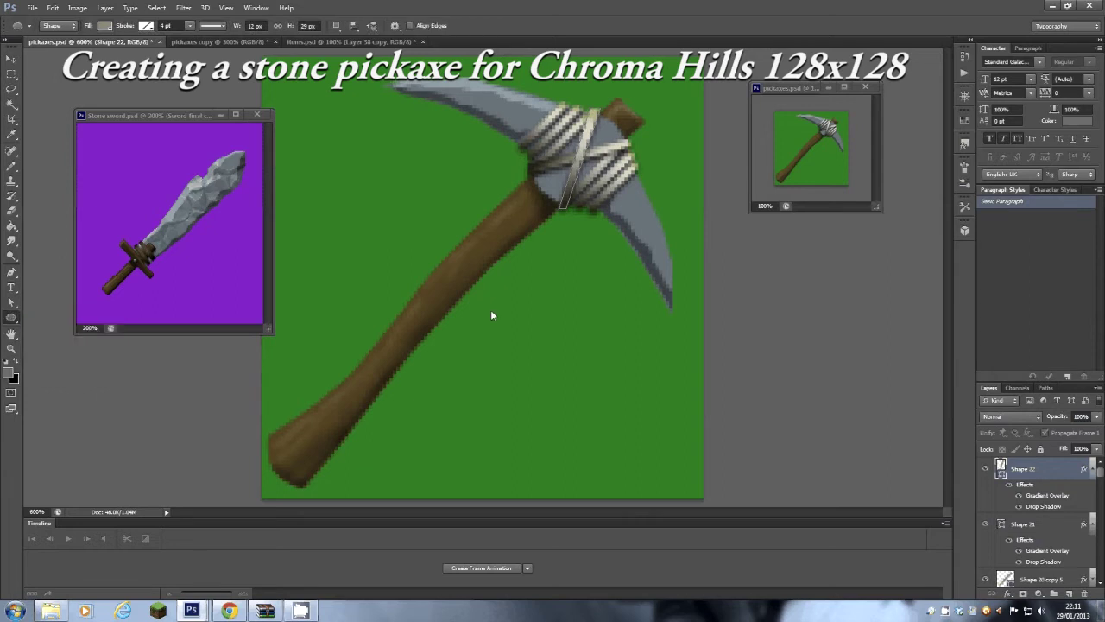
pyautogui.moveTo(550, 179); pyautogui.dragTo(562, 191)
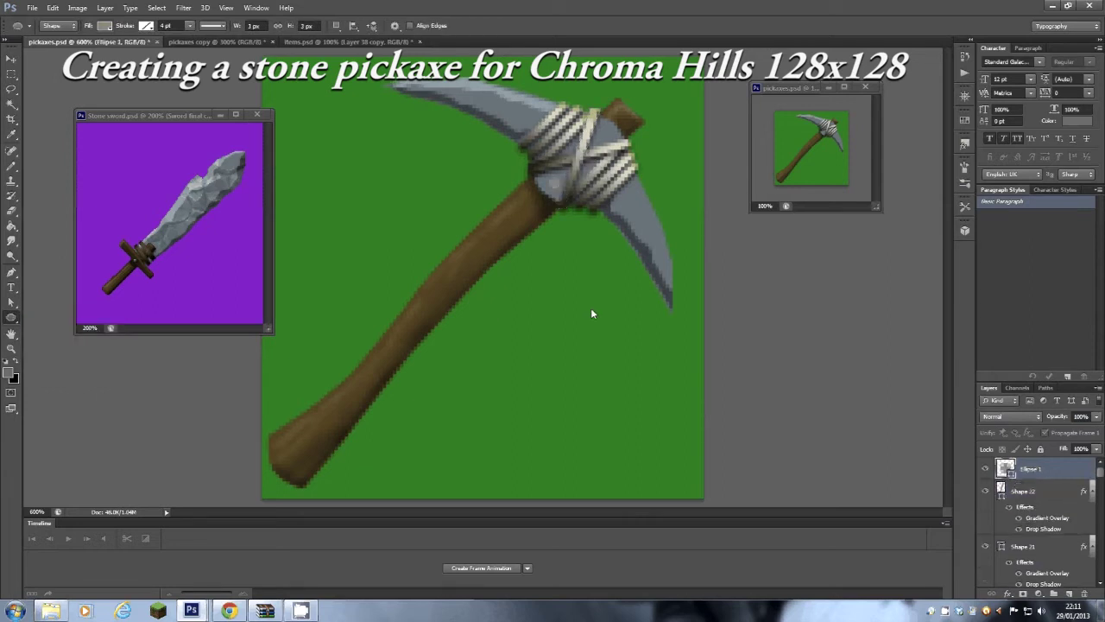
# Step: Apply Bevel & Emboss and a Multiply drop shadow to the rivet, adjusting the shadow's angle
pyautogui.doubleClick(1088, 472)
pyautogui.click(683, 237)
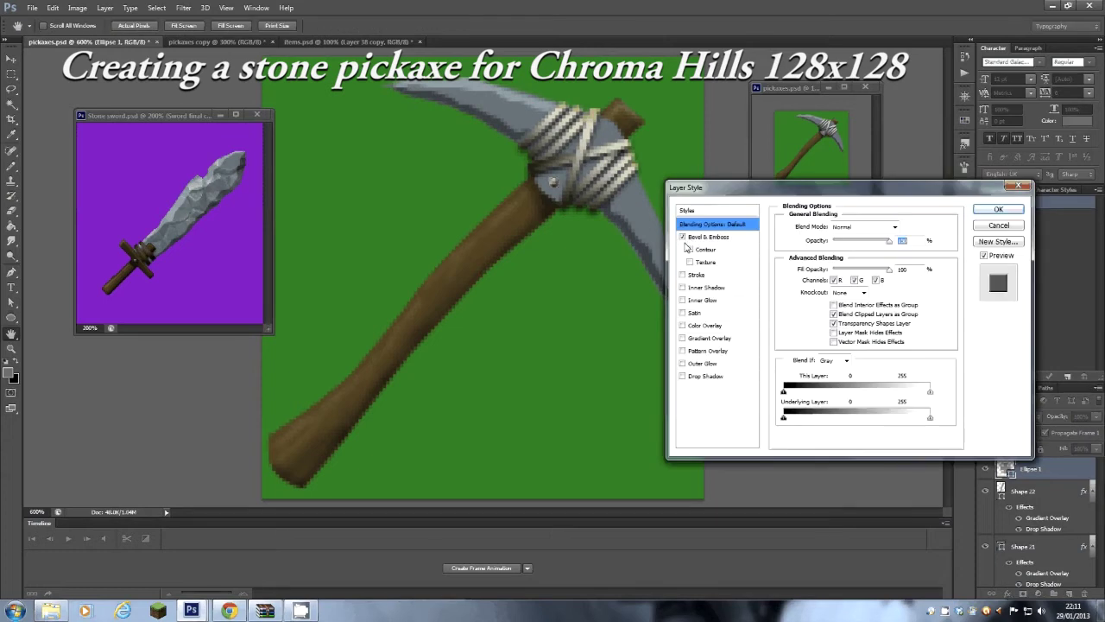
pyautogui.click(698, 376)
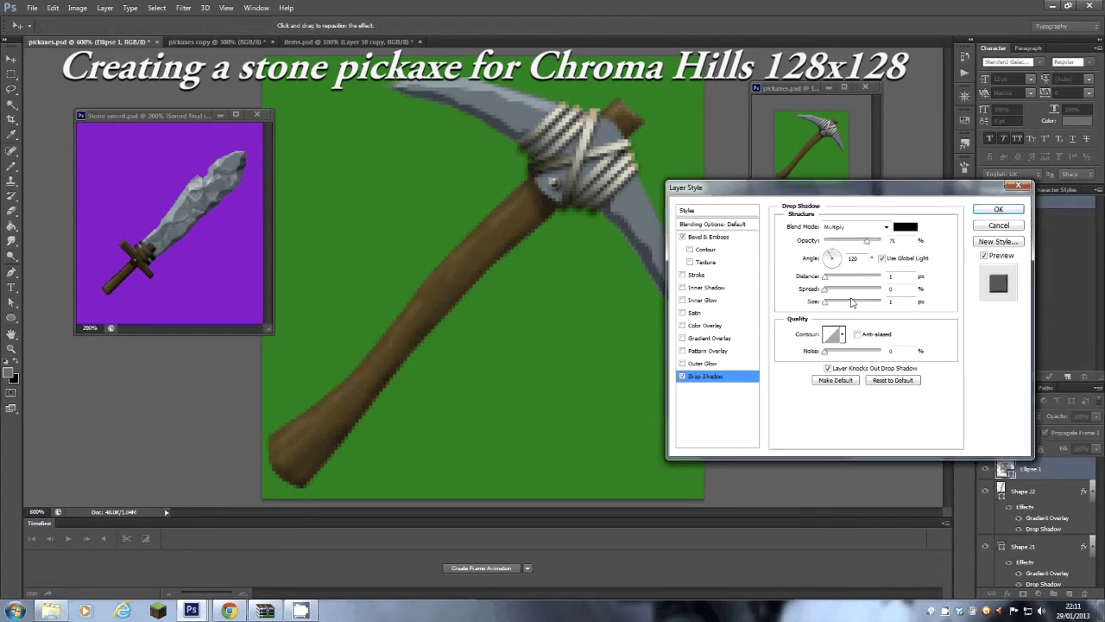
pyautogui.click(829, 257)
pyautogui.click(998, 209)
# Step: Duplicate the rivet onto the head's upper-right part near the handle's top and nudge it into place
pyautogui.moveTo(555, 178); pyautogui.dragTo(623, 120)
pyautogui.press('Down')
pyautogui.press('Down')
pyautogui.press('Left')
pyautogui.press('Left')
pyautogui.press('Left')
pyautogui.press('Down')
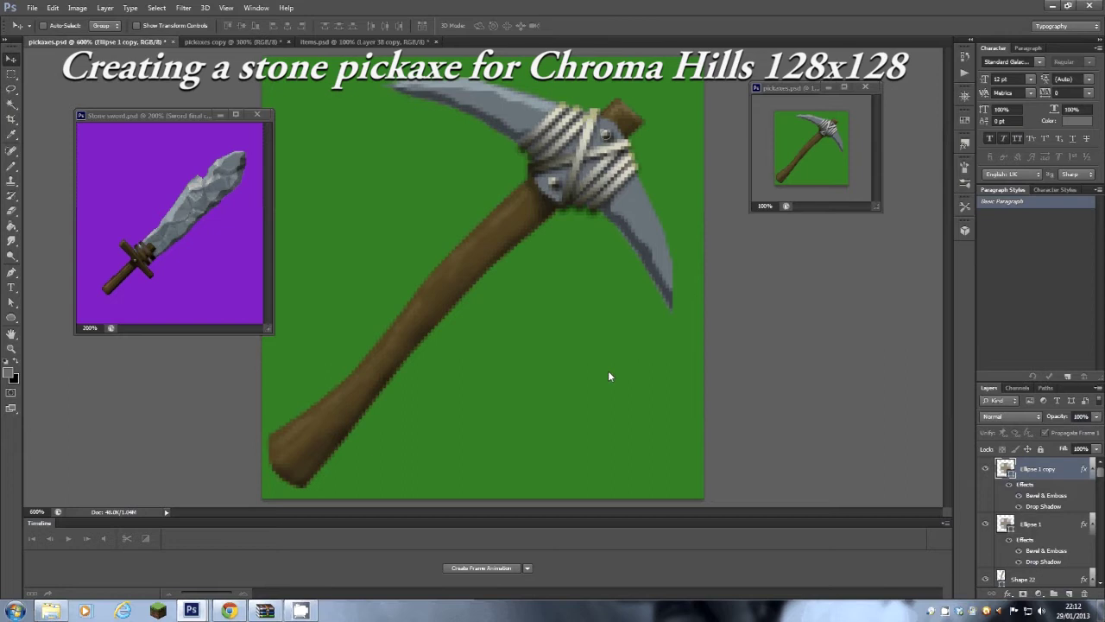
# Step: Select the head's Shape 19 copy 2 layer and identify its contribution by toggling its visibility
pyautogui.rightClick(636, 204)
pyautogui.click(665, 213)
pyautogui.click(986, 543)
pyautogui.click(986, 543)
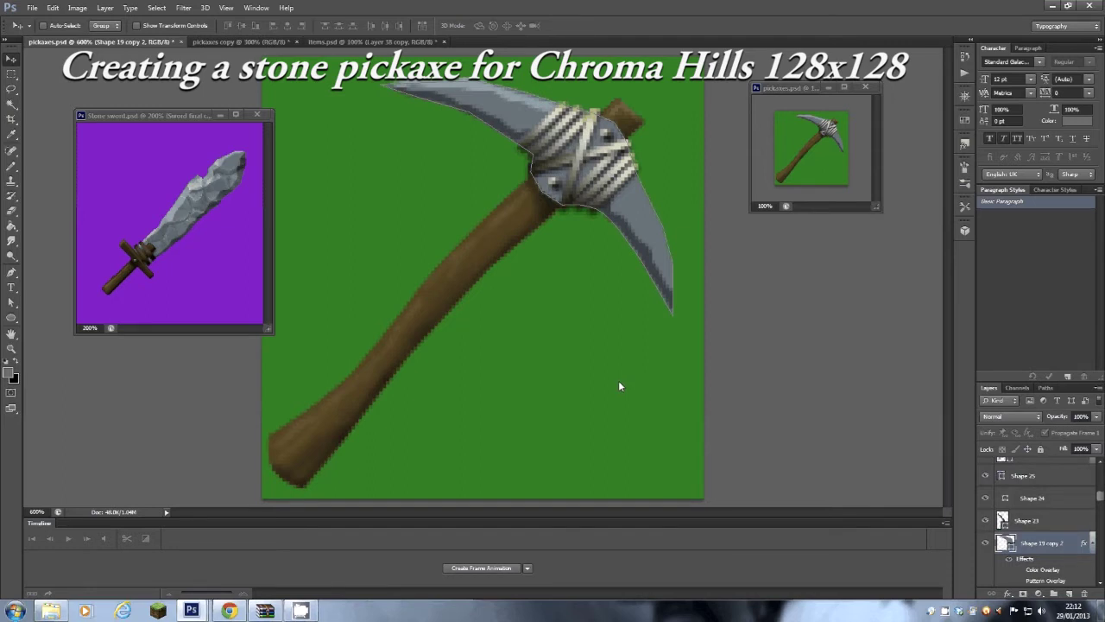
pyautogui.doubleClick(1085, 546)
pyautogui.click(703, 350)
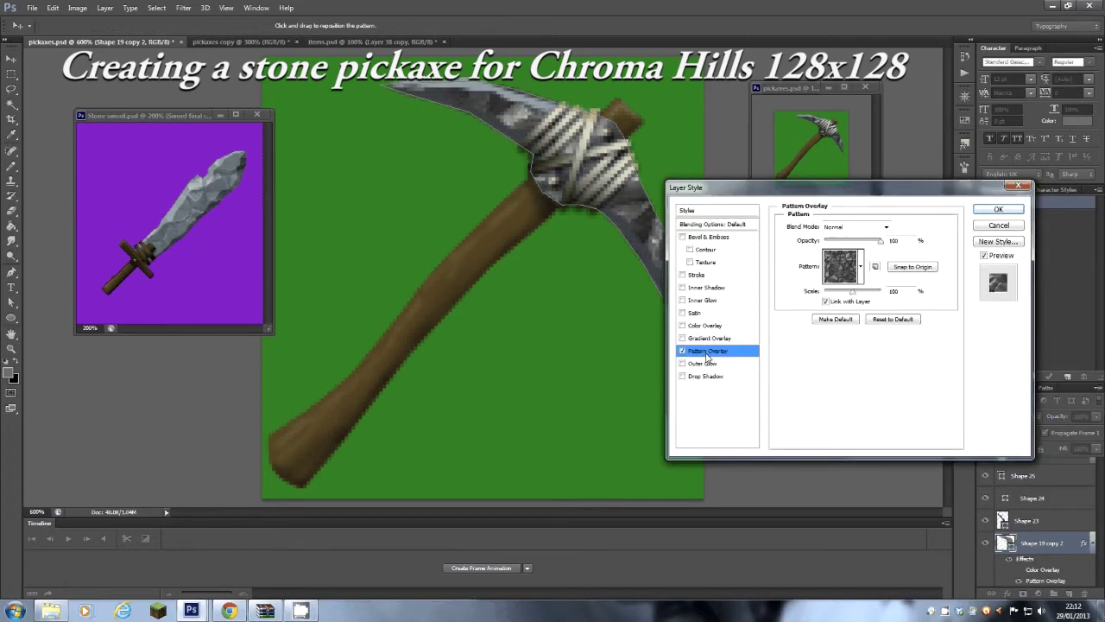
pyautogui.click(999, 225)
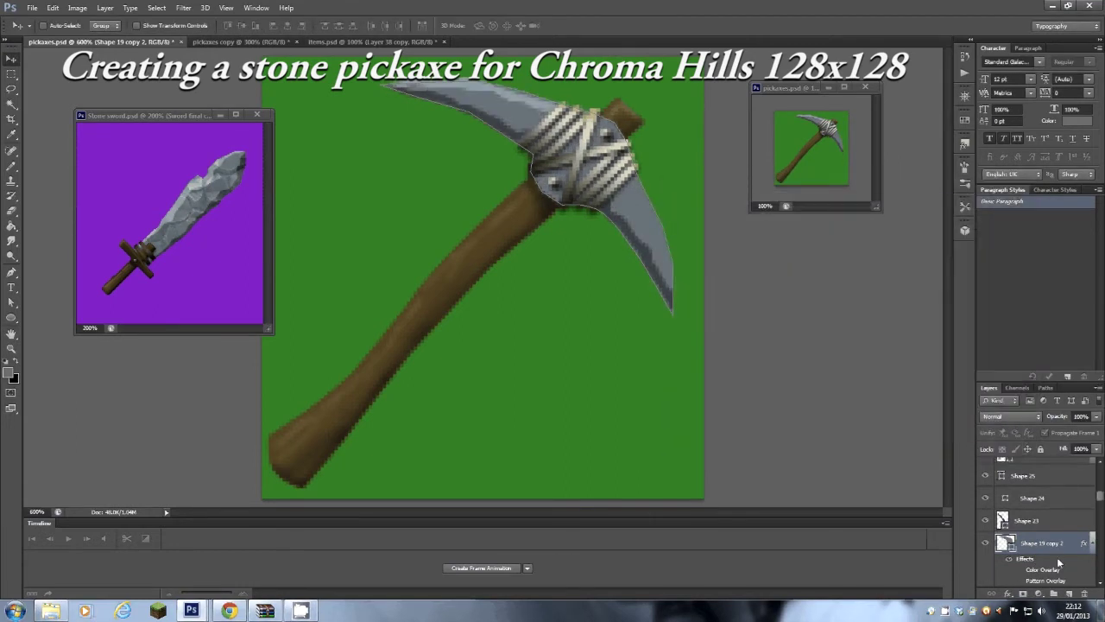
# Step: Duplicate the Shape 19 copy 2 head layer and move the copy above Shape 25 in the layer stack
pyautogui.click(1091, 543)
pyautogui.moveTo(1061, 544); pyautogui.dragTo(1069, 593)
pyautogui.click(986, 553)
pyautogui.click(986, 553)
pyautogui.moveTo(1006, 531); pyautogui.dragTo(995, 504)
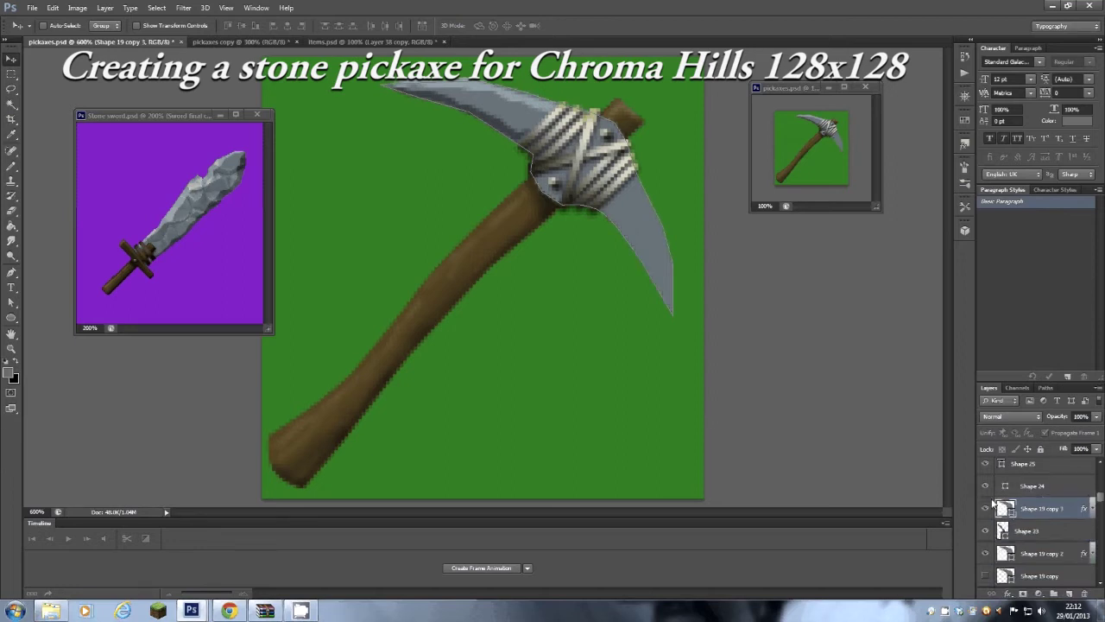
pyautogui.click(985, 508)
pyautogui.click(984, 508)
pyautogui.scroll(2, 1036, 544)
pyautogui.scroll(-1, 1041, 555)
pyautogui.moveTo(1041, 560); pyautogui.dragTo(1040, 516)
pyautogui.click(985, 519)
pyautogui.click(985, 520)
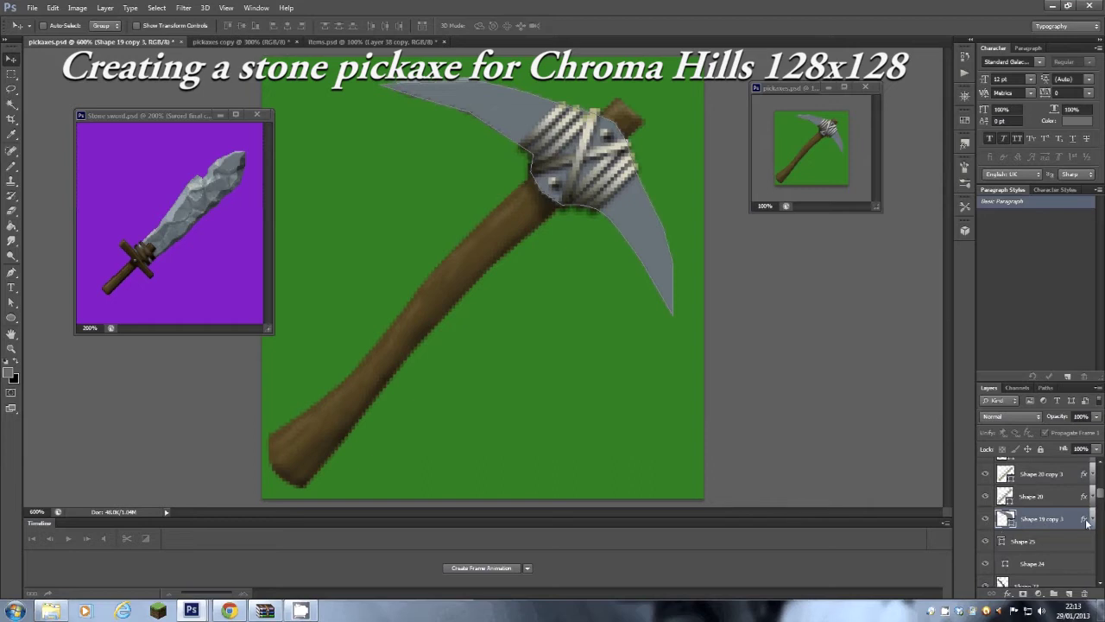
pyautogui.doubleClick(1084, 520)
pyautogui.moveTo(802, 191); pyautogui.dragTo(282, 274)
pyautogui.click(170, 438)
pyautogui.click(560, 230)
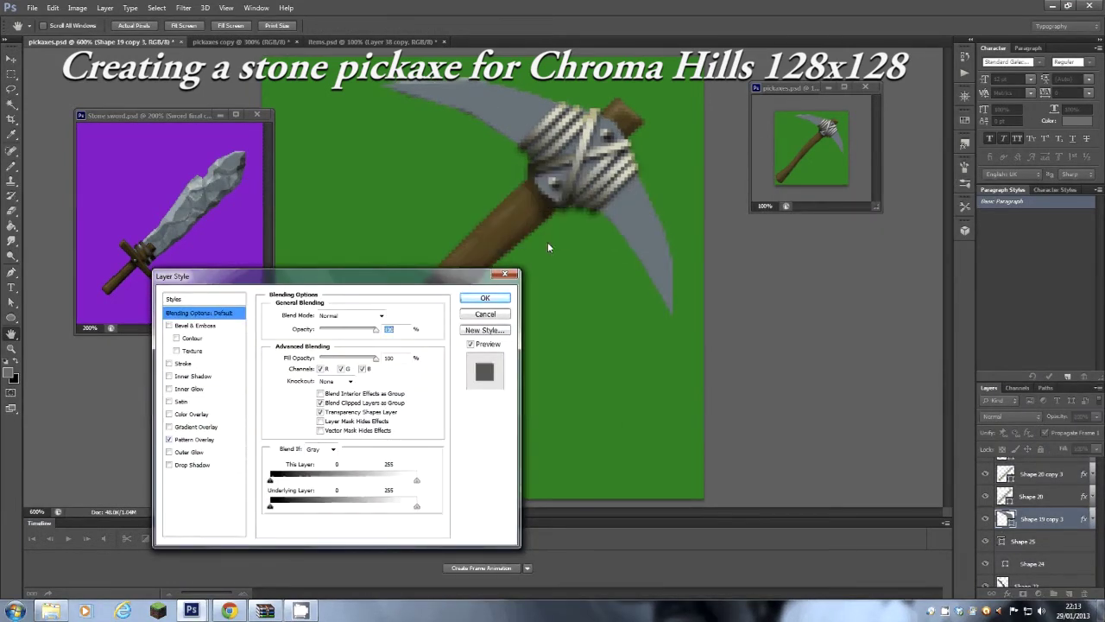
pyautogui.click(193, 441)
pyautogui.click(169, 439)
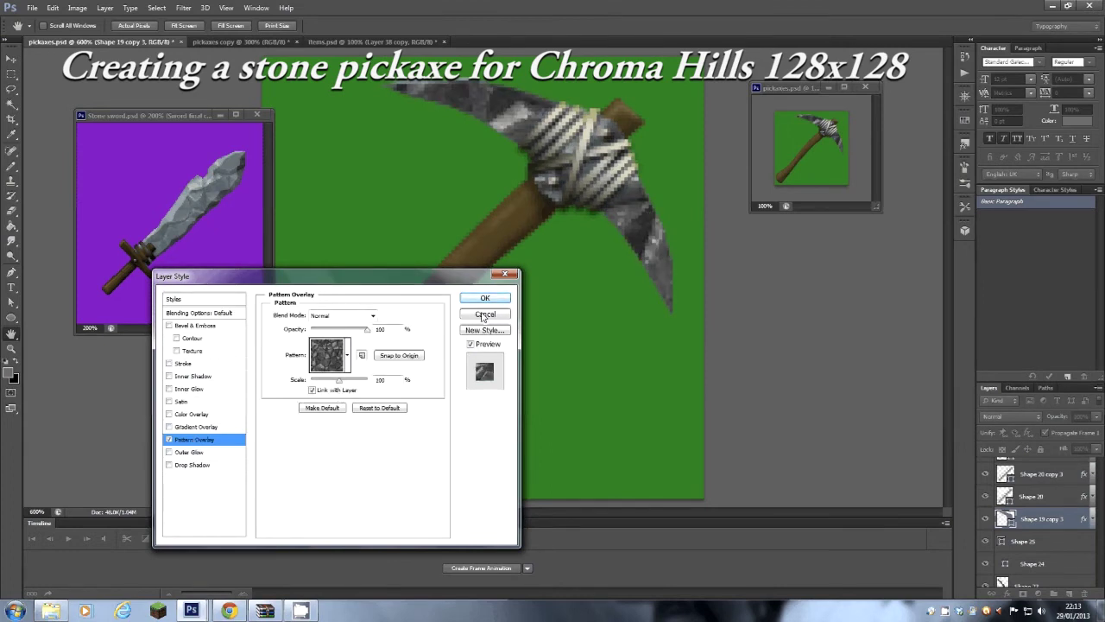
pyautogui.press('Escape')
# Step: Enable a stone Pattern Overlay on Shape 19 copy 3, reposition it, and set it to about 70% opacity with Luminosity blending
pyautogui.doubleClick(1085, 518)
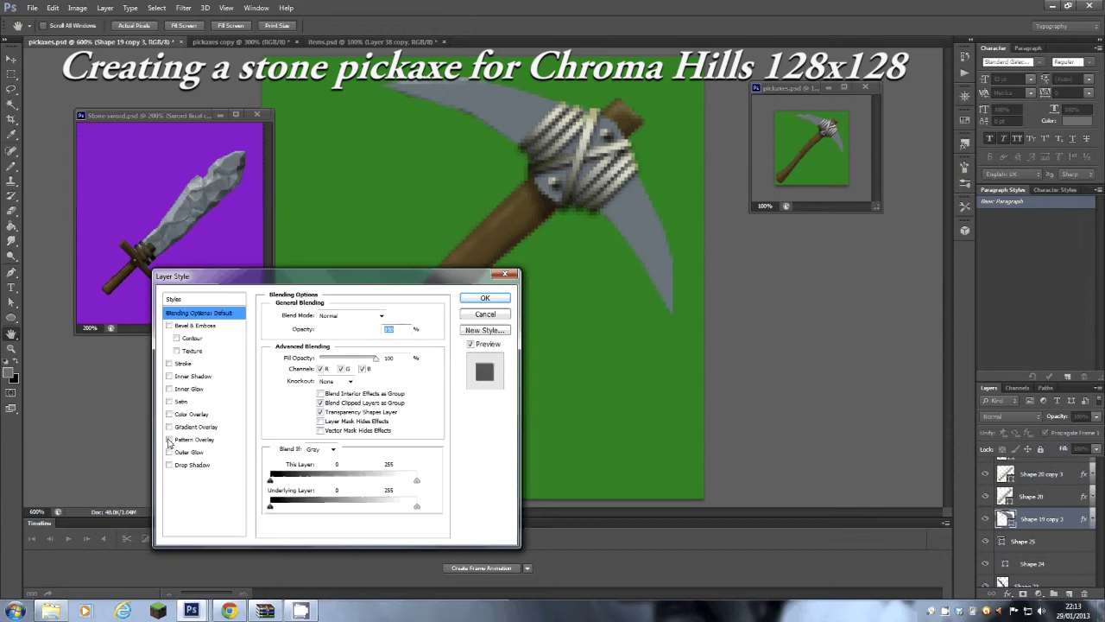
pyautogui.click(195, 439)
pyautogui.moveTo(621, 246); pyautogui.dragTo(643, 251)
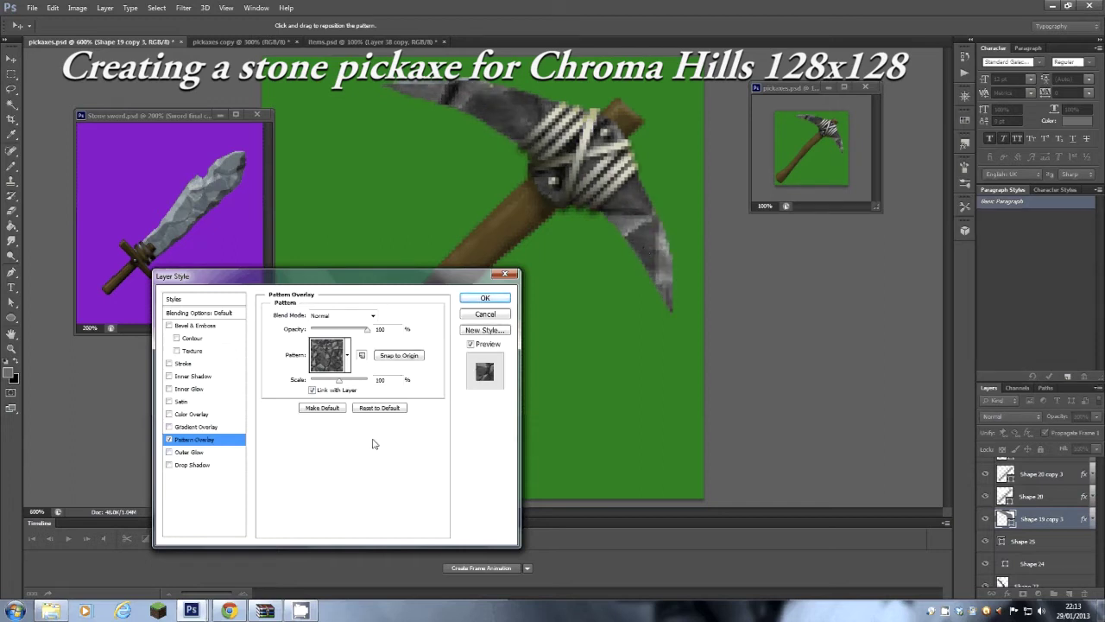
pyautogui.moveTo(366, 331)
pyautogui.mouseDown()
pyautogui.moveTo(339, 331)
pyautogui.moveTo(352, 332)
pyautogui.mouseUp()
pyautogui.click(325, 318)
pyautogui.scroll(-5, 325, 320)
pyautogui.scroll(-8, 325, 317)
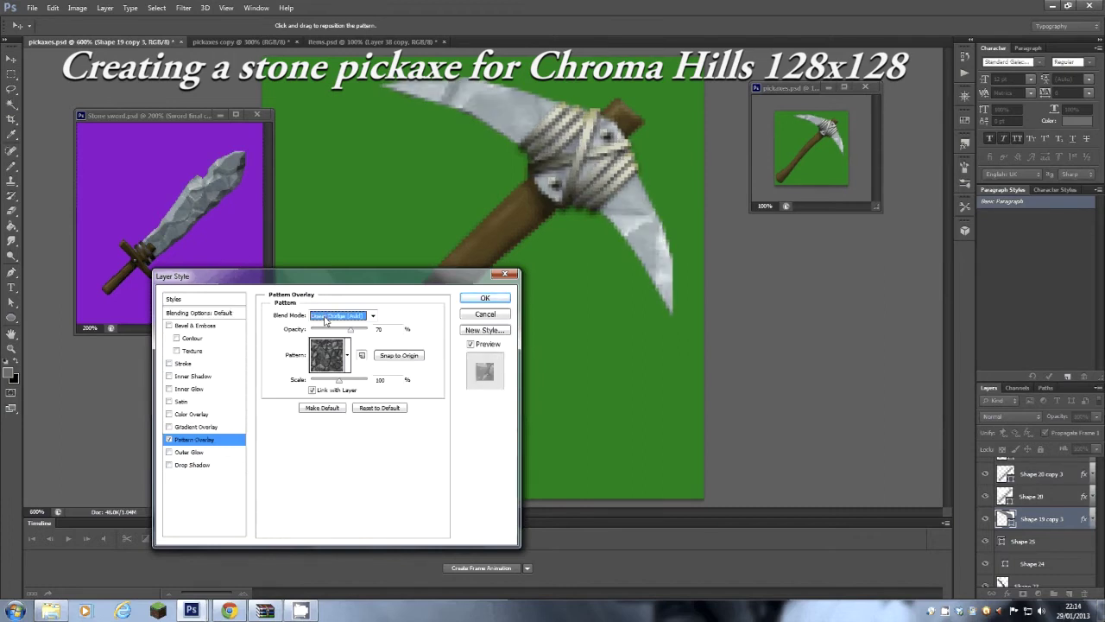
pyautogui.scroll(-3, 326, 318)
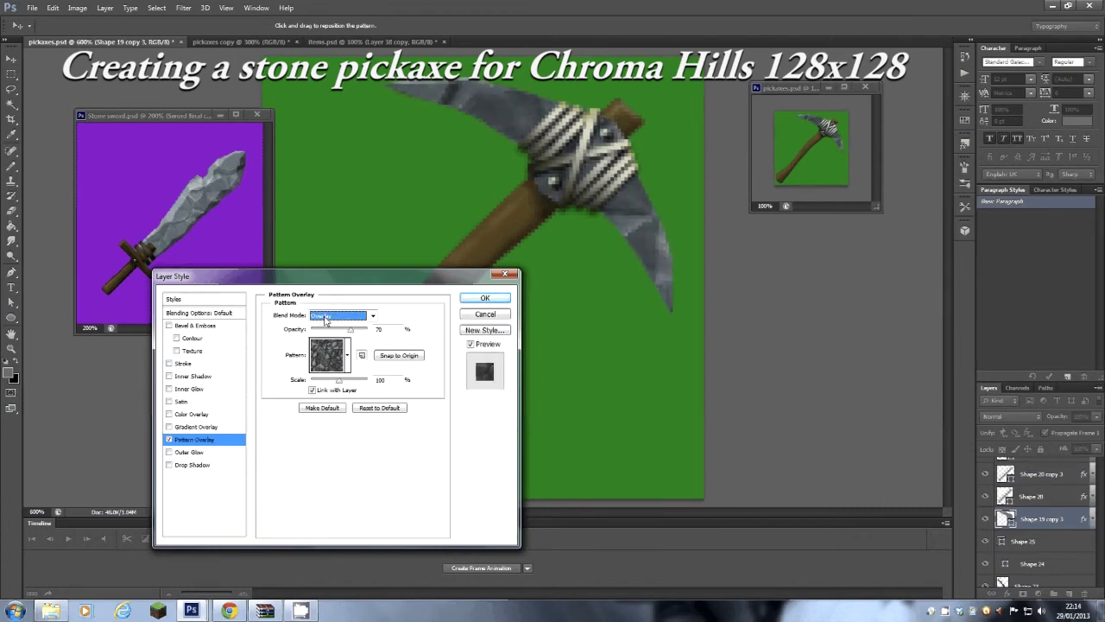
pyautogui.scroll(-10, 325, 318)
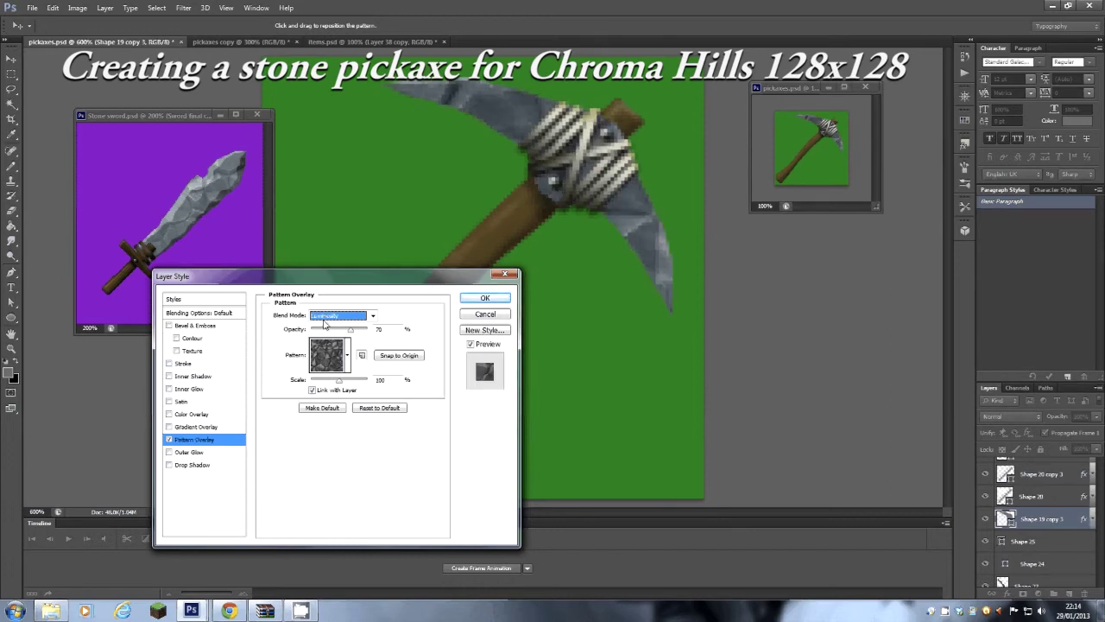
# Step: Scale the stone pattern down, reposition it over the blades, and raise its opacity to about 90%
pyautogui.moveTo(337, 380); pyautogui.dragTo(329, 382)
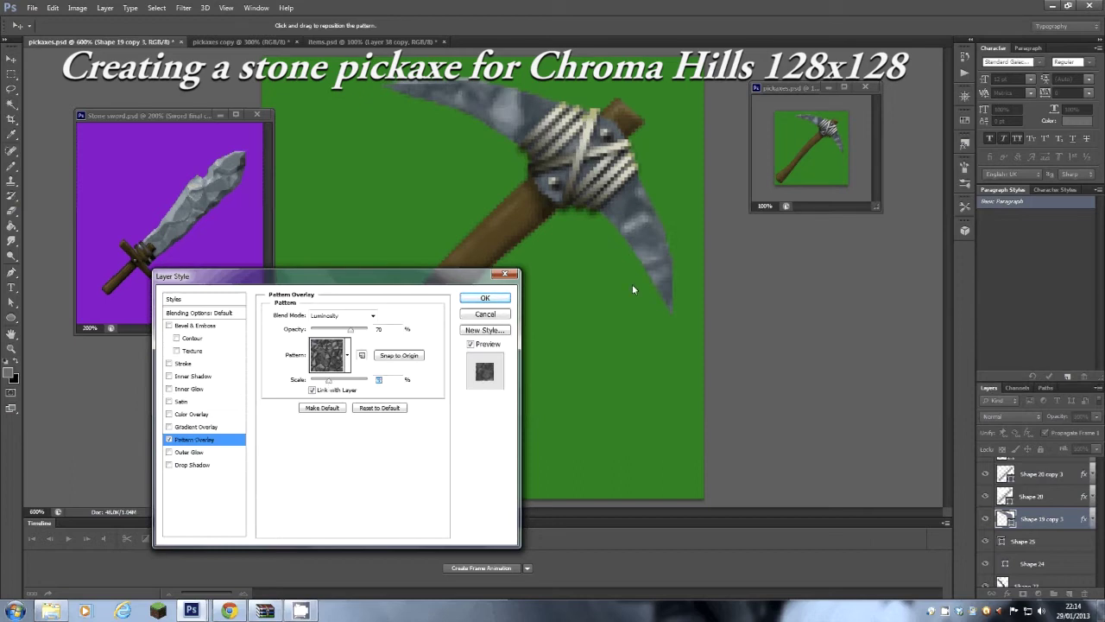
pyautogui.moveTo(633, 289)
pyautogui.mouseDown()
pyautogui.moveTo(644, 237)
pyautogui.moveTo(641, 305)
pyautogui.mouseUp()
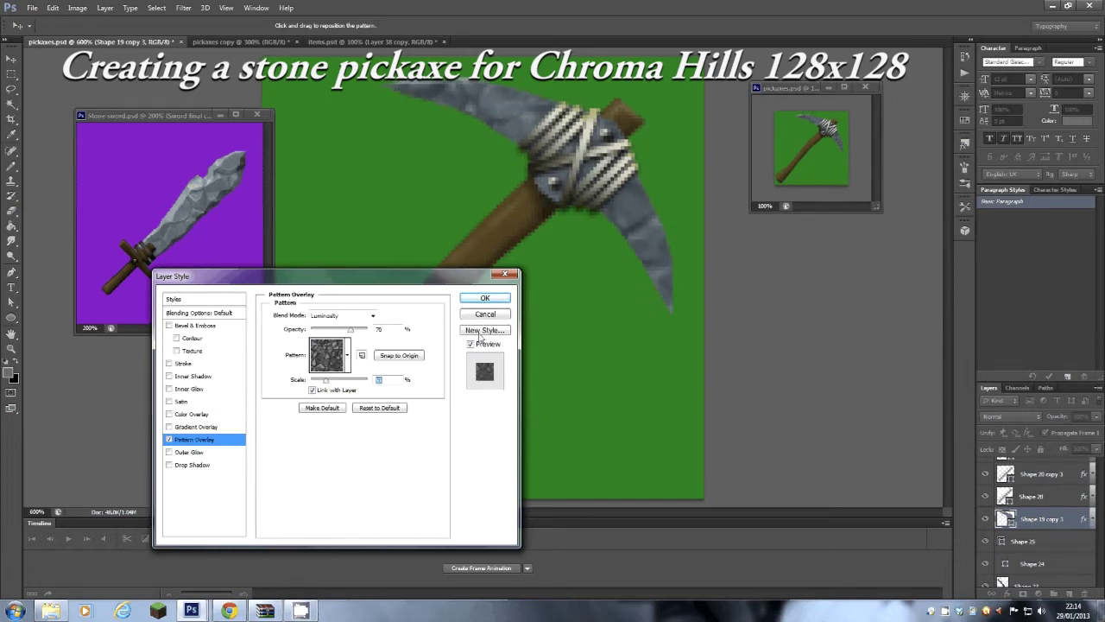
pyautogui.moveTo(351, 331); pyautogui.dragTo(363, 333)
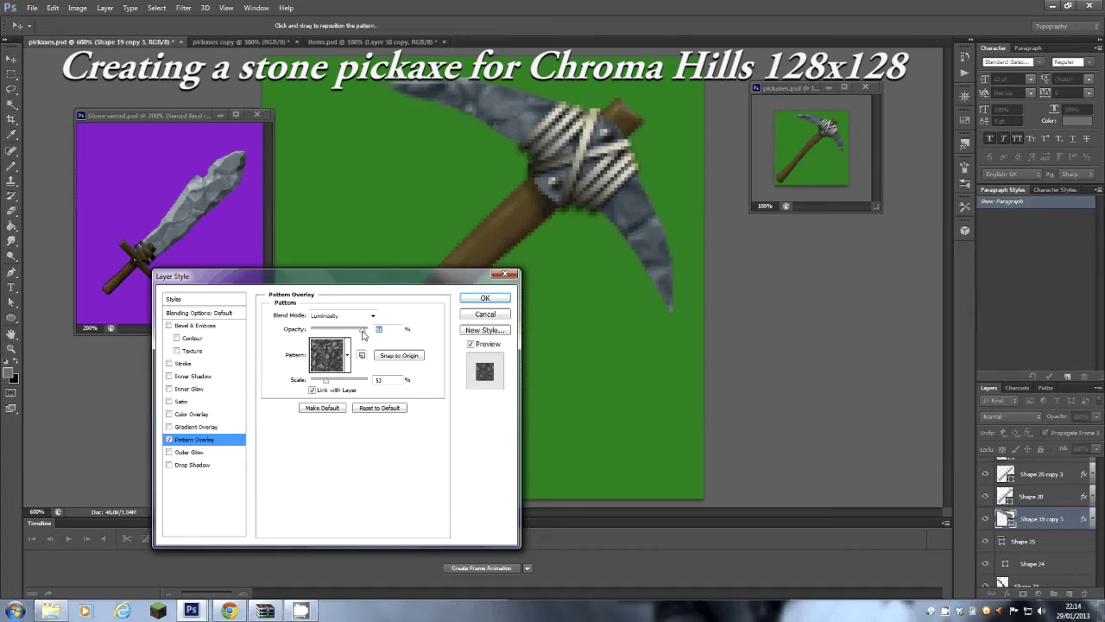
pyautogui.click(470, 299)
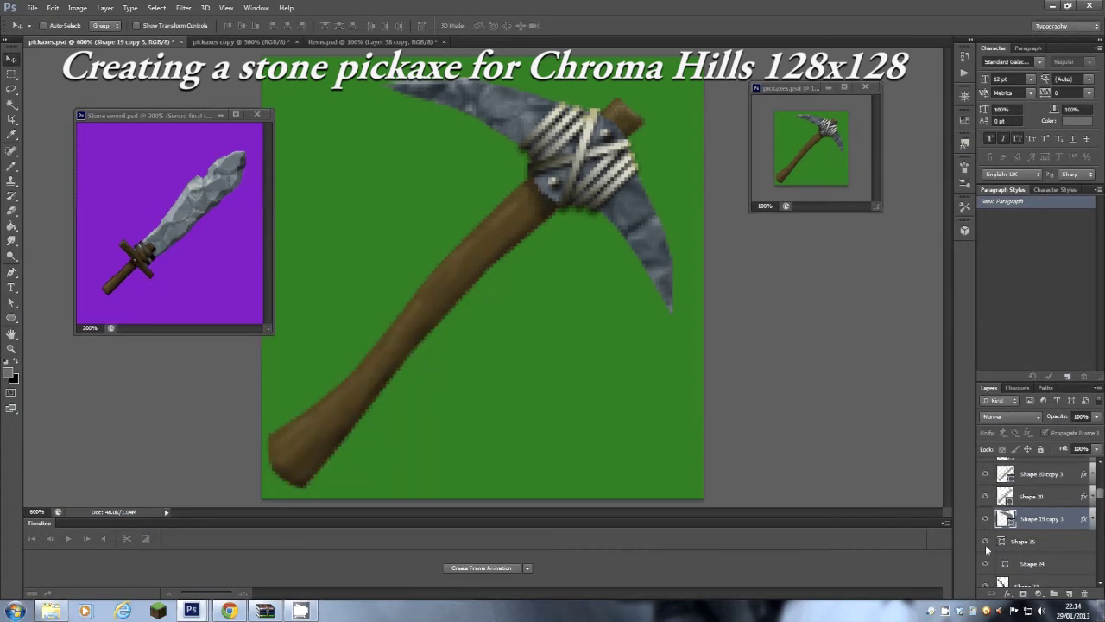
# Step: Move the Shape 25, Shape 24 and Shape 23 shading layers above the textured Shape 19 copy 3 layer
pyautogui.moveTo(1010, 544); pyautogui.dragTo(1054, 518)
pyautogui.moveTo(1036, 563); pyautogui.dragTo(1049, 530)
pyautogui.click(1048, 533)
pyautogui.scroll(-2, 1035, 552)
pyautogui.click(987, 477)
pyautogui.click(986, 477)
pyautogui.scroll(1, 1053, 539)
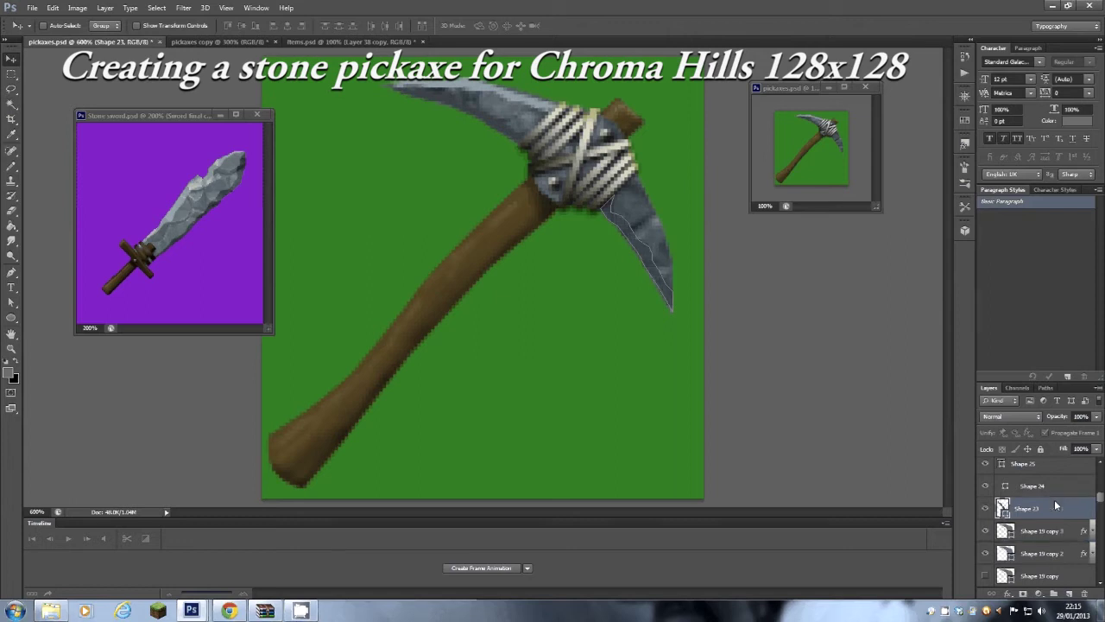
# Step: Hide the path outlines, darken Shape 23's fill to #33383b and lower the layer's opacity to 71%
pyautogui.hotkey('ctrl', 'h')
pyautogui.doubleClick(1003, 508)
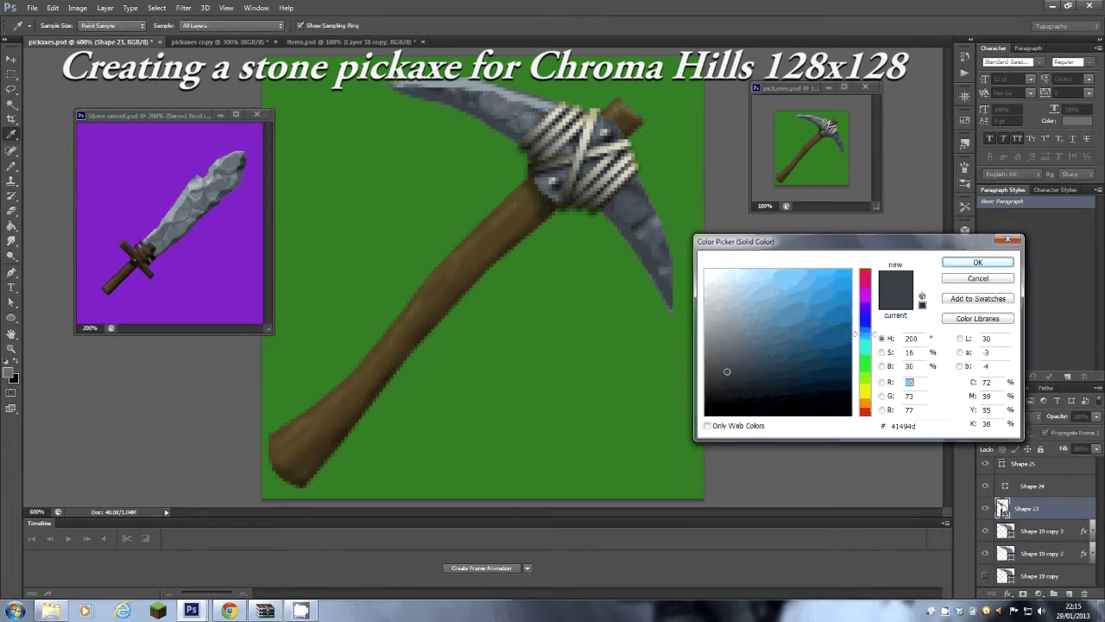
pyautogui.moveTo(732, 394); pyautogui.dragTo(729, 373)
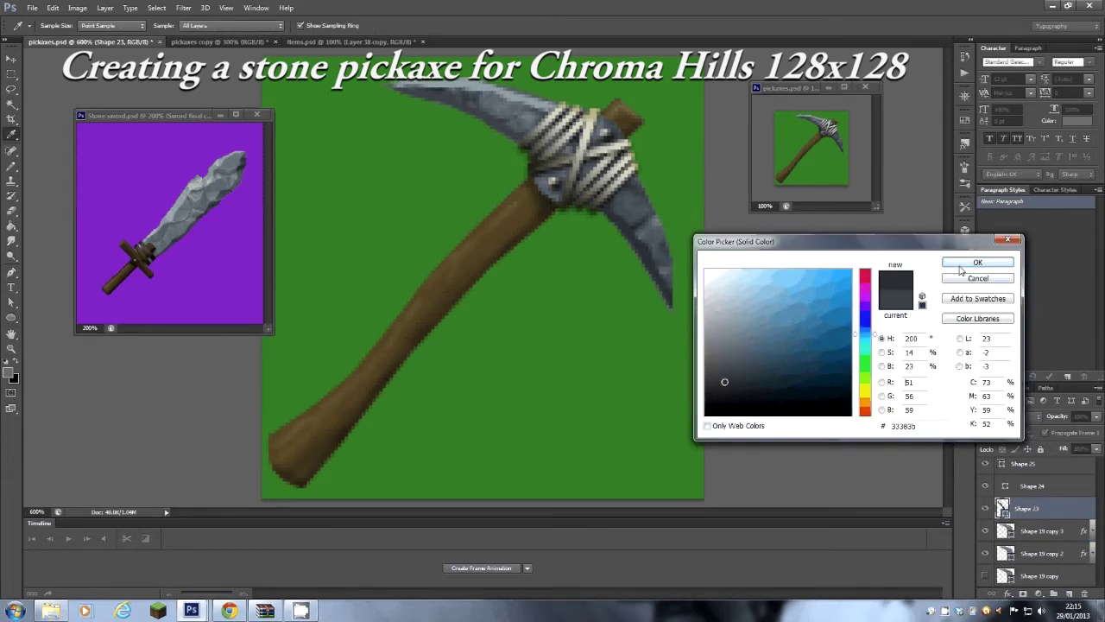
pyautogui.click(977, 262)
pyautogui.click(1095, 416)
pyautogui.moveTo(1094, 430); pyautogui.dragTo(1079, 431)
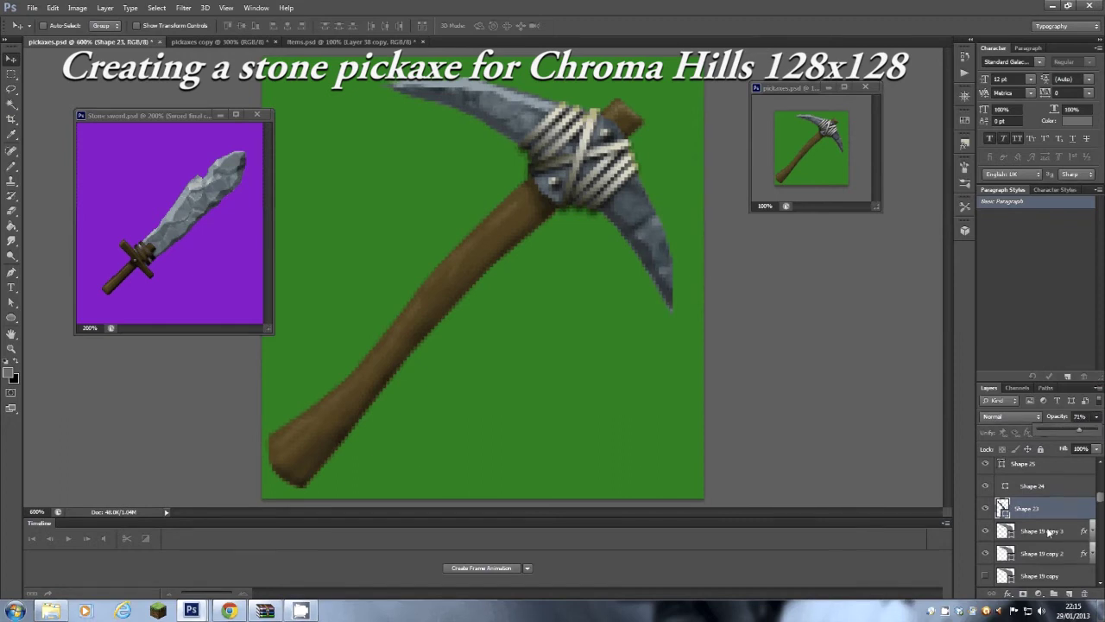
# Step: Try several dark blue-grey tones for Shape 23's fill and settle on RGB 59, 64, 67
pyautogui.doubleClick(1002, 508)
pyautogui.click(718, 392)
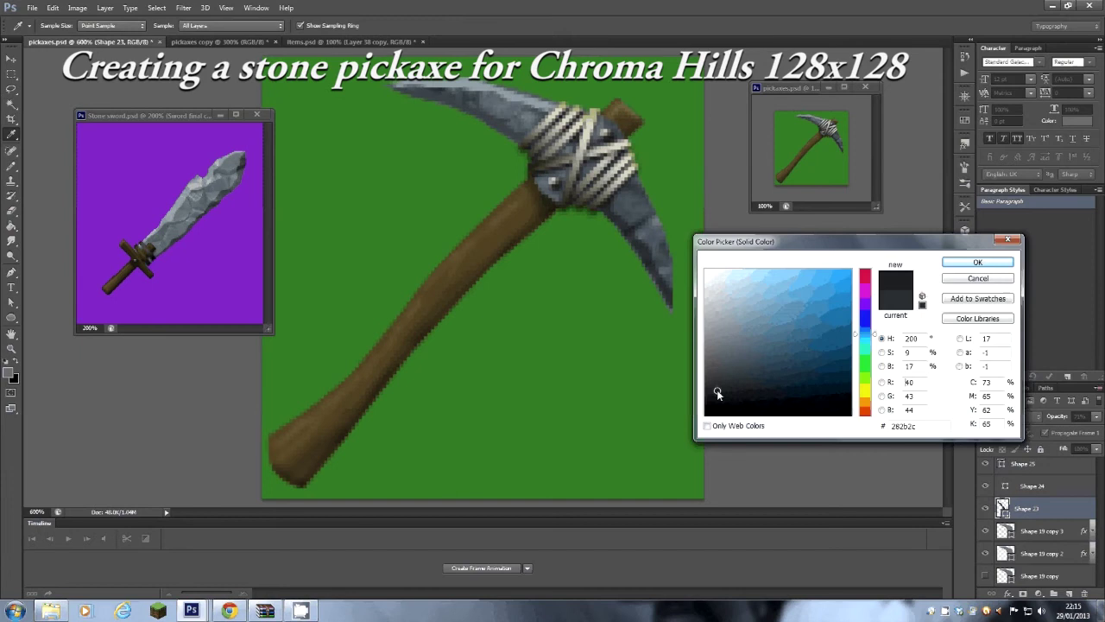
pyautogui.click(725, 357)
pyautogui.click(724, 384)
pyautogui.click(724, 378)
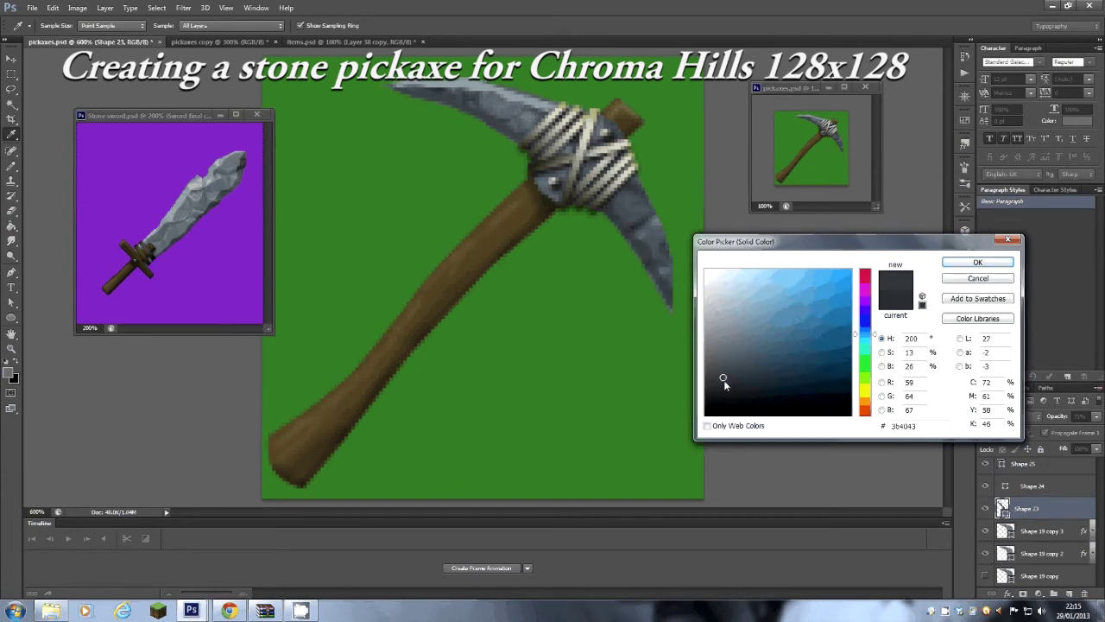
pyautogui.click(978, 261)
# Step: Lower the opacity of the Shape 25 layer to 77%
pyautogui.scroll(2, 1027, 543)
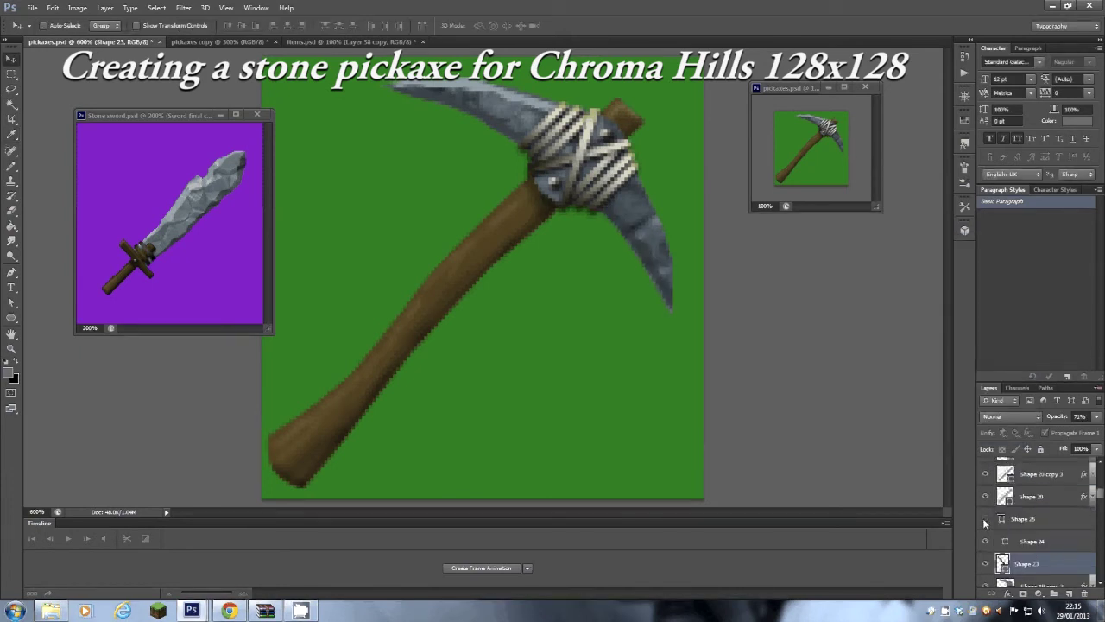
pyautogui.click(1023, 520)
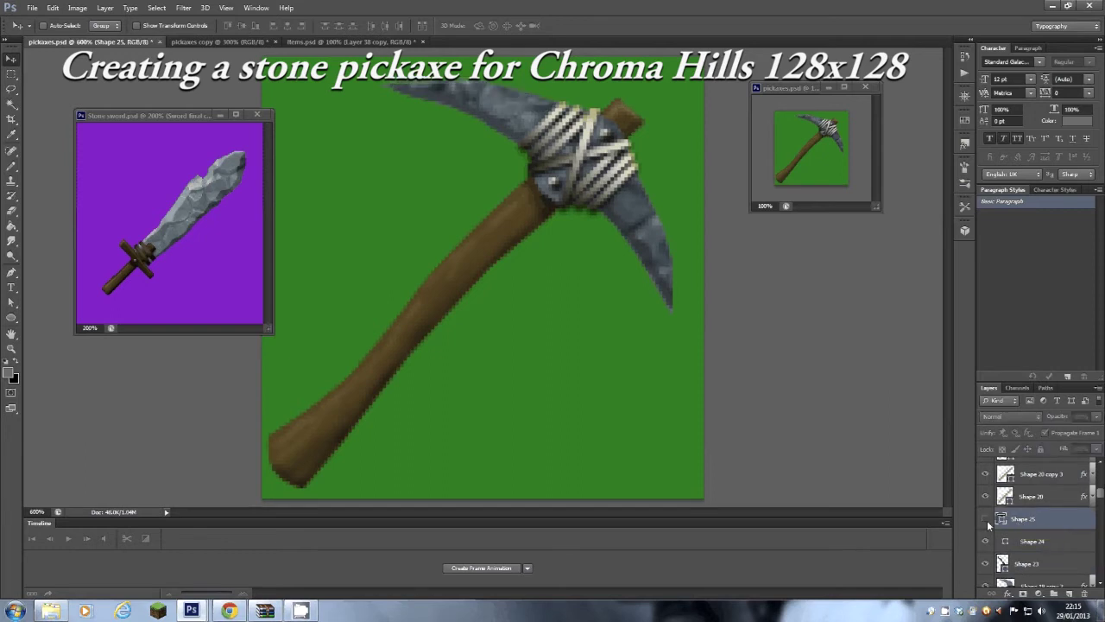
pyautogui.click(1096, 417)
pyautogui.moveTo(1097, 430); pyautogui.dragTo(1086, 433)
# Step: Compare blend modes on Shape 25, choose Lighten, and set the layer's opacity to 62%
pyautogui.click(1003, 421)
pyautogui.click(997, 421)
pyautogui.scroll(-7, 997, 421)
pyautogui.scroll(-3, 997, 422)
pyautogui.scroll(3, 997, 422)
pyautogui.scroll(-5, 997, 421)
pyautogui.scroll(-3, 996, 418)
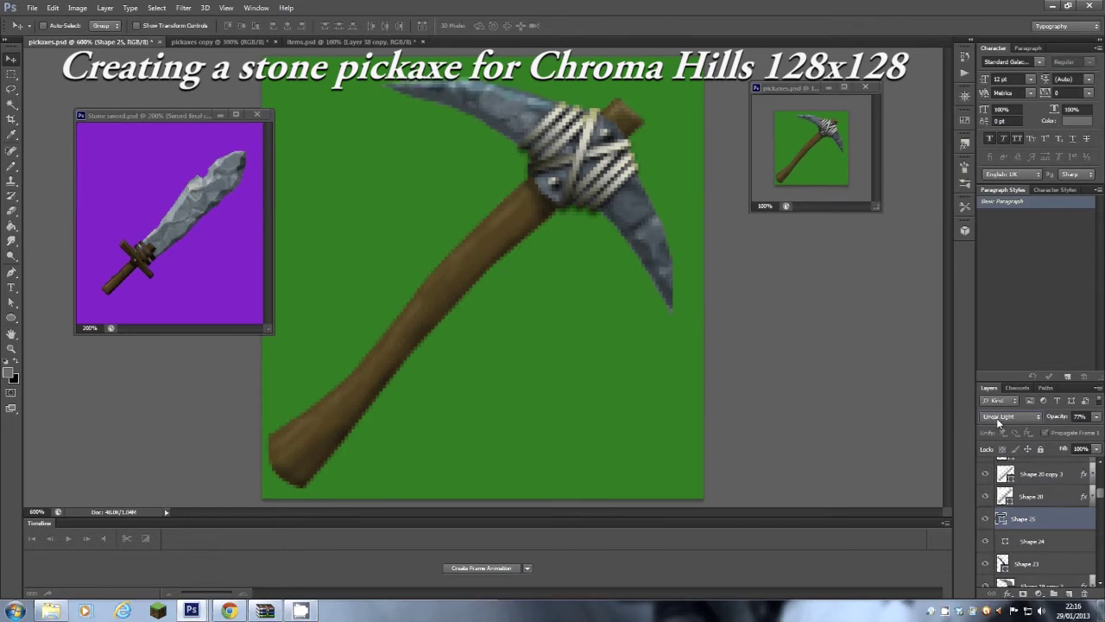
pyautogui.scroll(8, 997, 418)
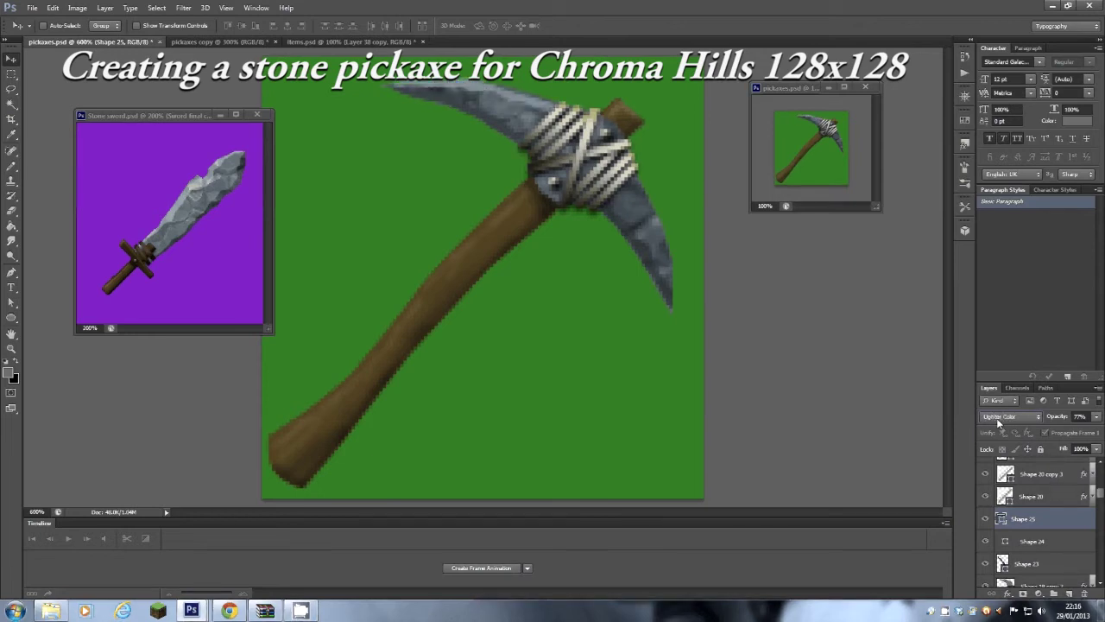
pyautogui.press('a')
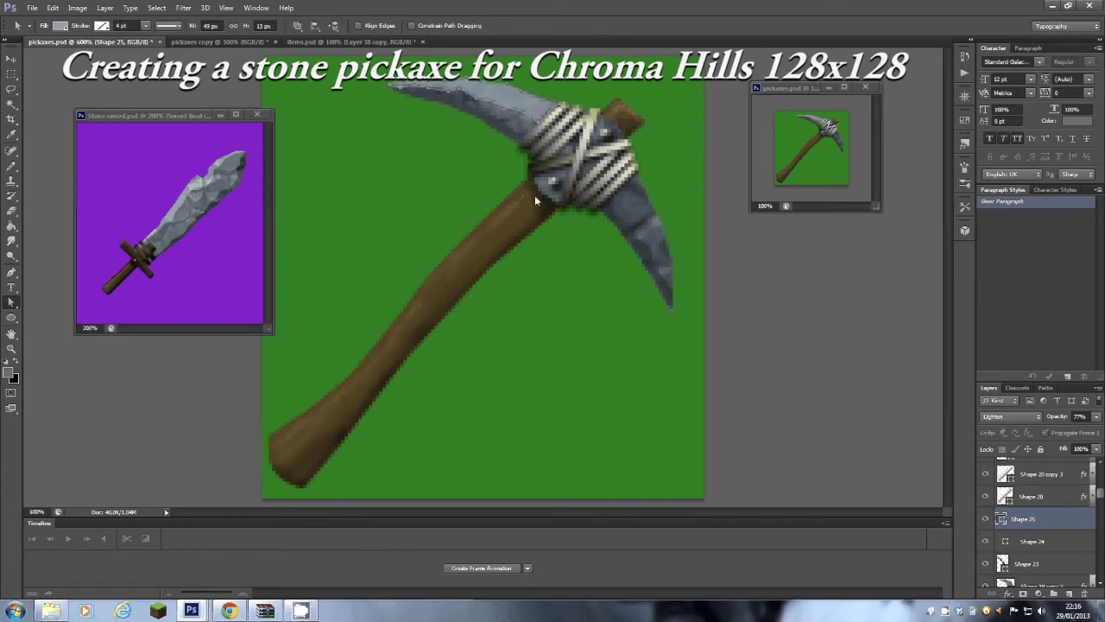
pyautogui.click(1096, 416)
pyautogui.moveTo(1085, 431); pyautogui.dragTo(1078, 431)
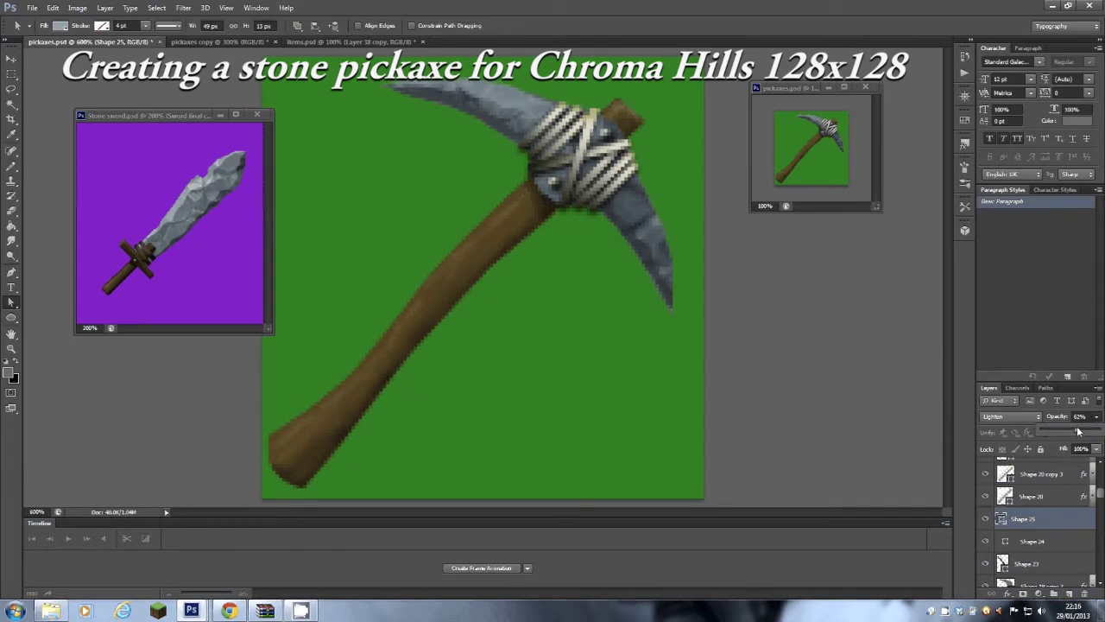
# Step: Hide the Shape 19 copy 2 layer and compare the head with and without Shape 19 copy 3
pyautogui.scroll(-2, 1044, 526)
pyautogui.click(985, 554)
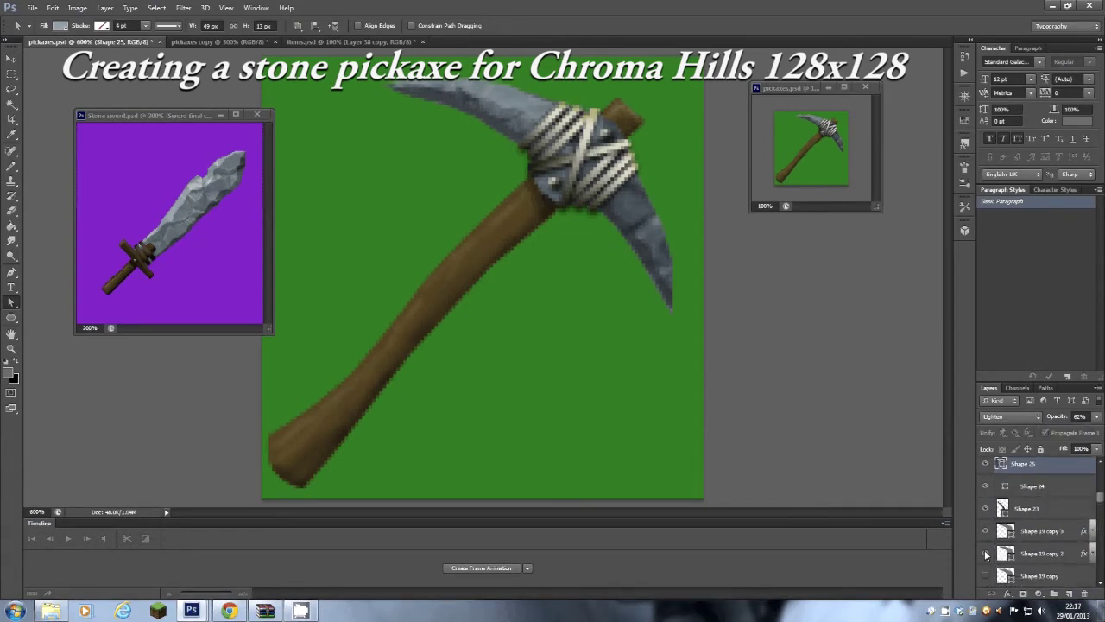
pyautogui.click(987, 530)
pyautogui.click(988, 531)
# Step: Draw a jagged highlight shape about 15 × 31 px with the Pen tool along the lower blade's outer edge, above Shape 19 copy 3
pyautogui.click(1032, 531)
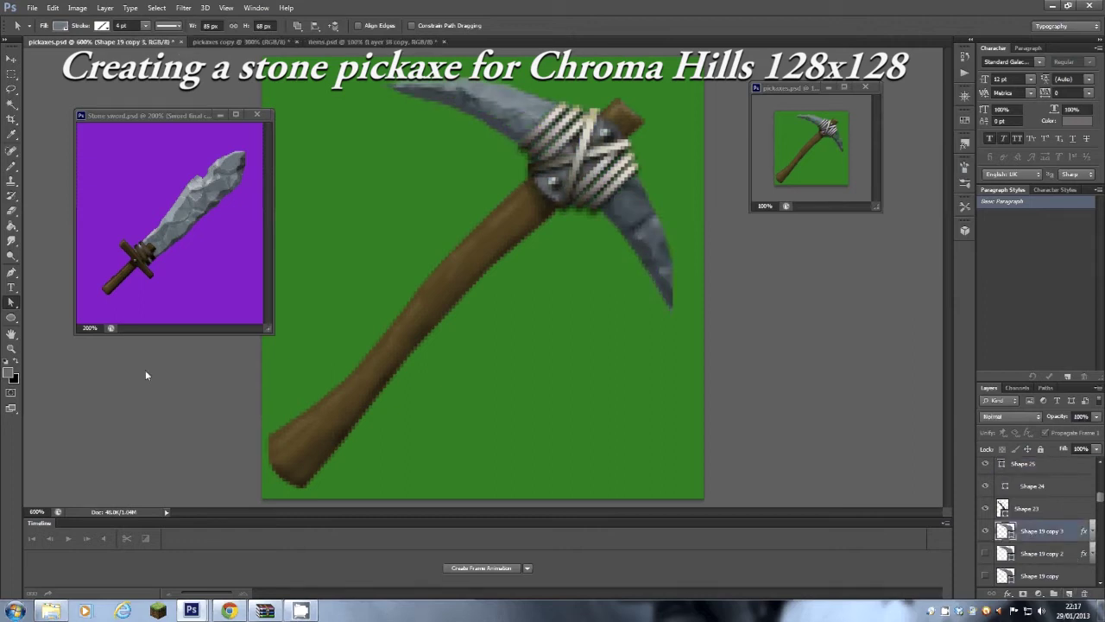
pyautogui.click(11, 273)
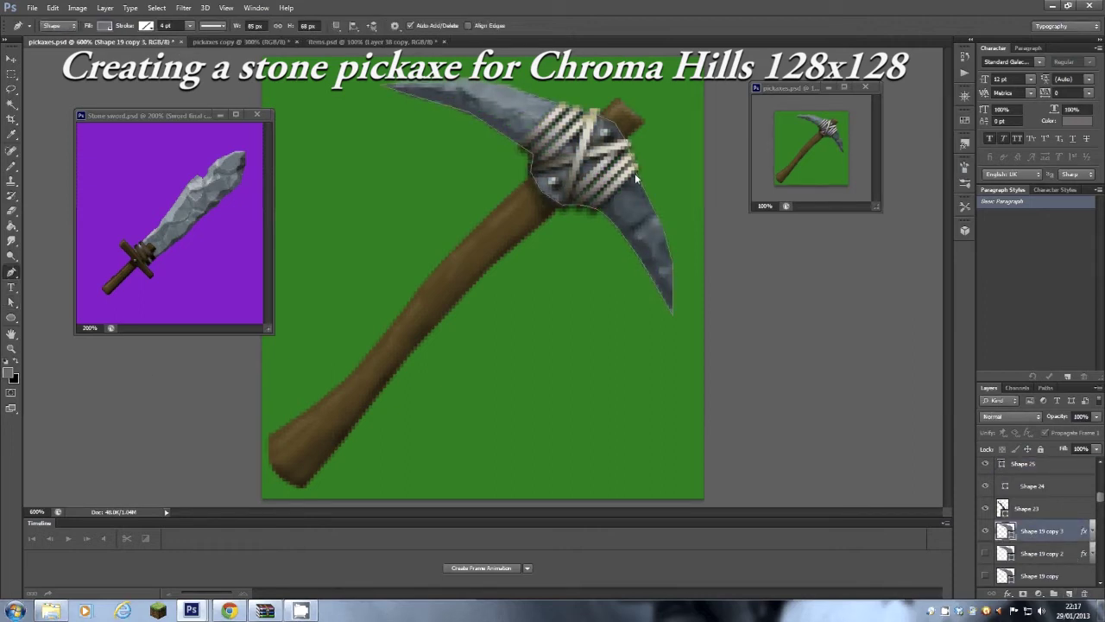
pyautogui.click(622, 189)
pyautogui.click(622, 187)
pyautogui.click(640, 197)
pyautogui.hotkey('ctrl', 'z')
pyautogui.click(624, 195)
pyautogui.click(632, 198)
pyautogui.click(638, 198)
pyautogui.click(639, 209)
pyautogui.click(653, 234)
pyautogui.click(656, 247)
pyautogui.click(662, 256)
pyautogui.click(668, 273)
pyautogui.click(670, 279)
pyautogui.click(672, 259)
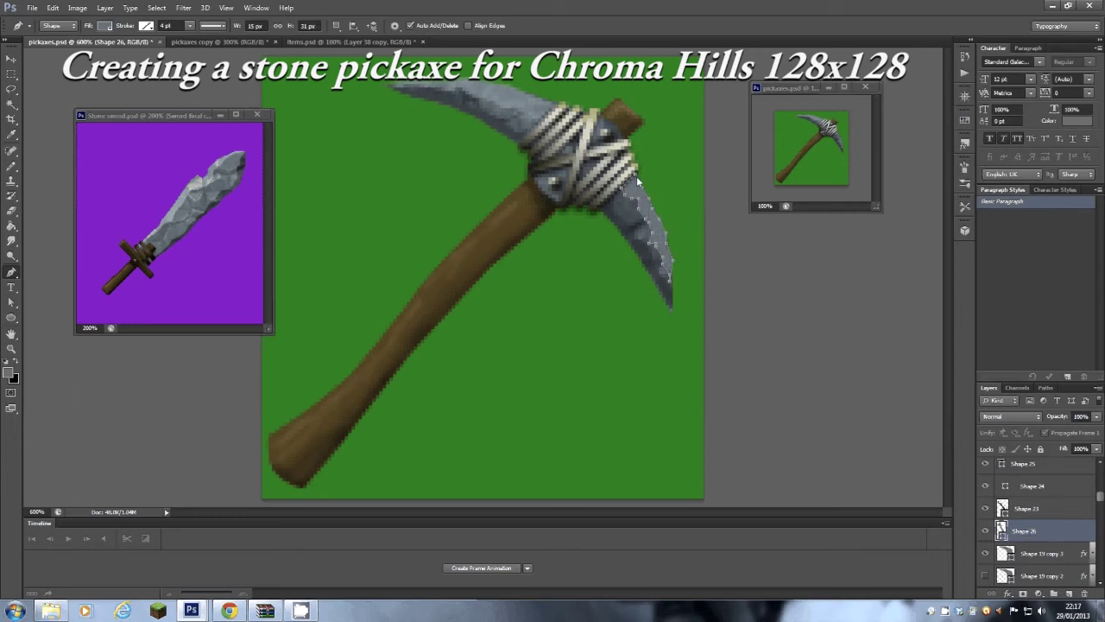
# Step: Delete a surplus anchor point from the Shape 26 highlight outline on the lower blade
pyautogui.click(12, 303)
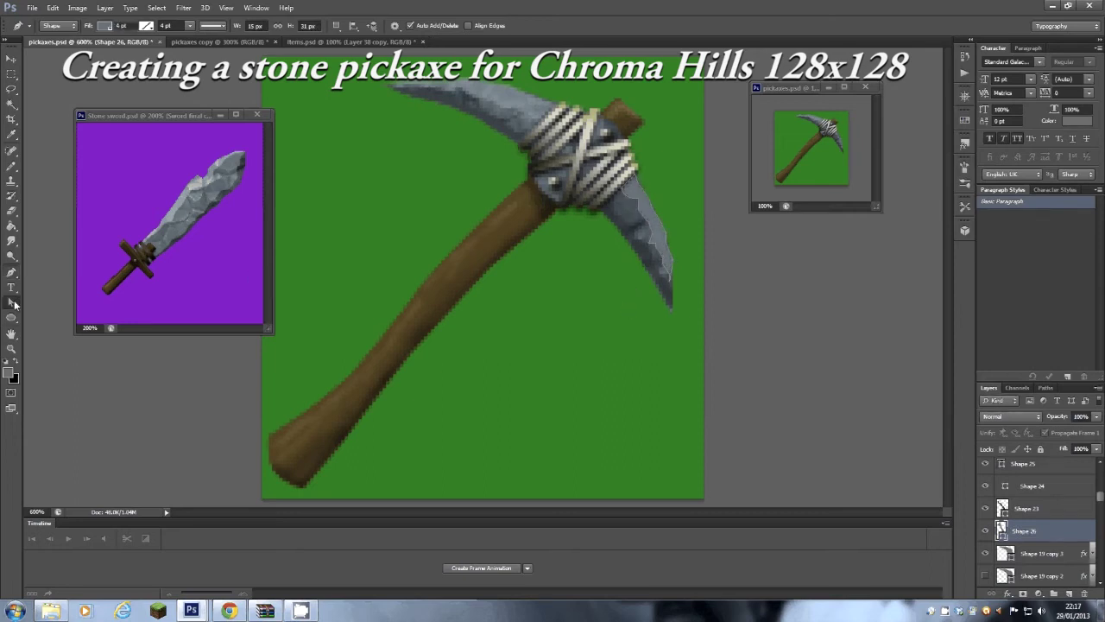
pyautogui.rightClick(12, 273)
pyautogui.click(60, 307)
pyautogui.click(656, 222)
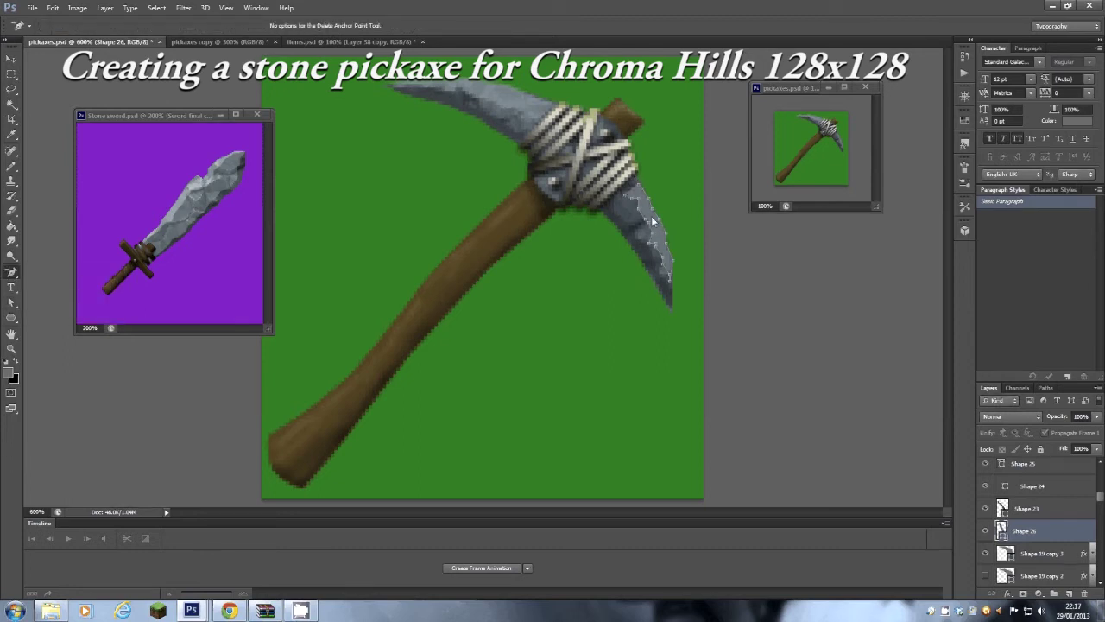
pyautogui.press('a')
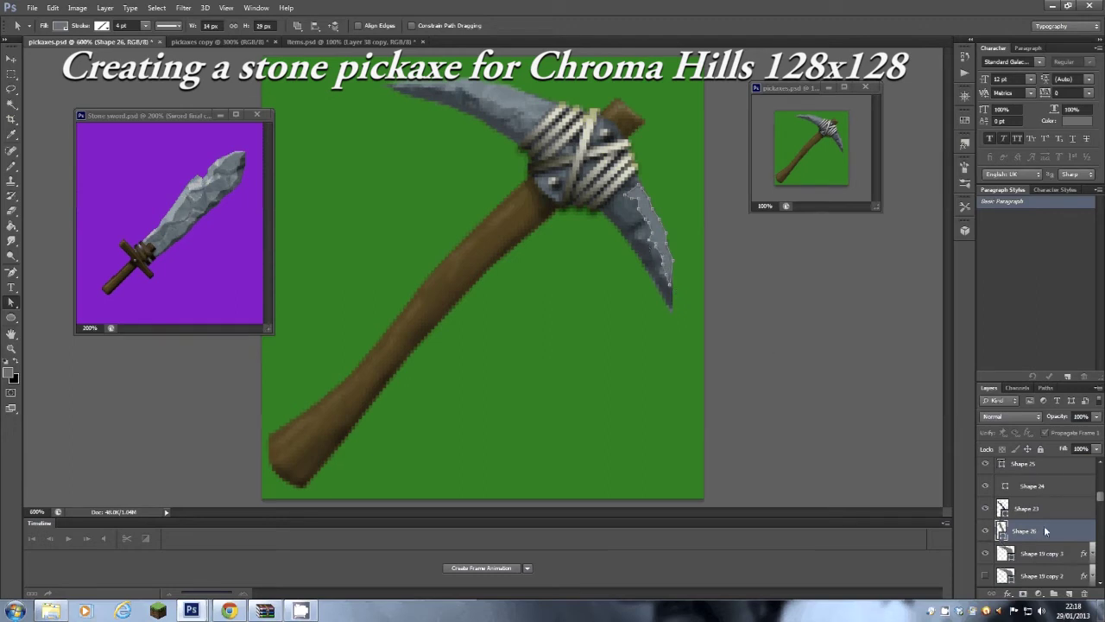
# Step: Set the Shape 26 highlight layer to Lighten blending at 70% opacity
pyautogui.click(989, 463)
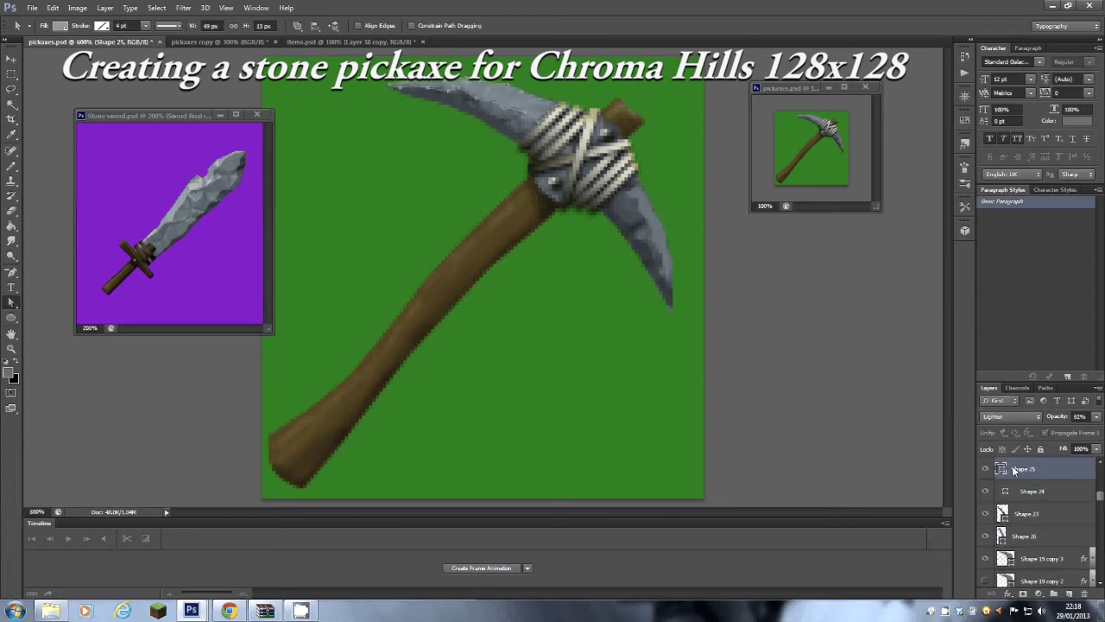
pyautogui.click(1024, 536)
pyautogui.click(1012, 416)
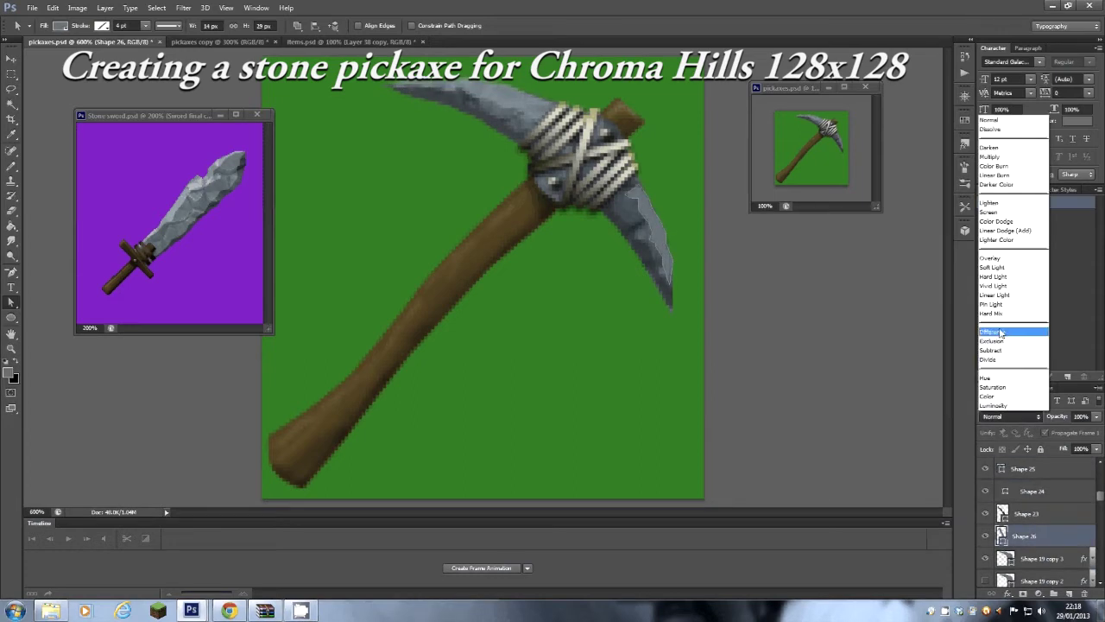
pyautogui.click(990, 203)
pyautogui.click(1097, 416)
pyautogui.moveTo(1089, 432); pyautogui.dragTo(1079, 432)
pyautogui.click(499, 320)
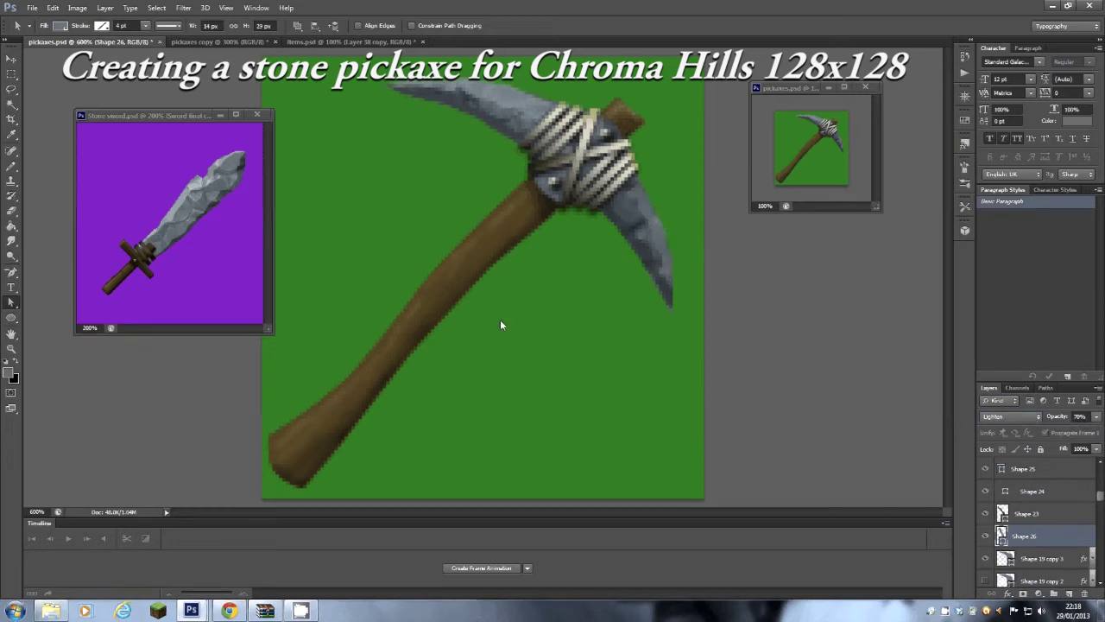
# Step: Reshape the Shape 26 highlight by shifting its upper anchor point closer to the binding
pyautogui.click(640, 214)
pyautogui.moveTo(638, 185); pyautogui.dragTo(637, 180)
pyautogui.click(675, 182)
pyautogui.click(656, 240)
# Step: Check the whole pickaxe at reduced size and save the pickaxes document
pyautogui.scroll(-4, 572, 357)
pyautogui.scroll(1, 561, 365)
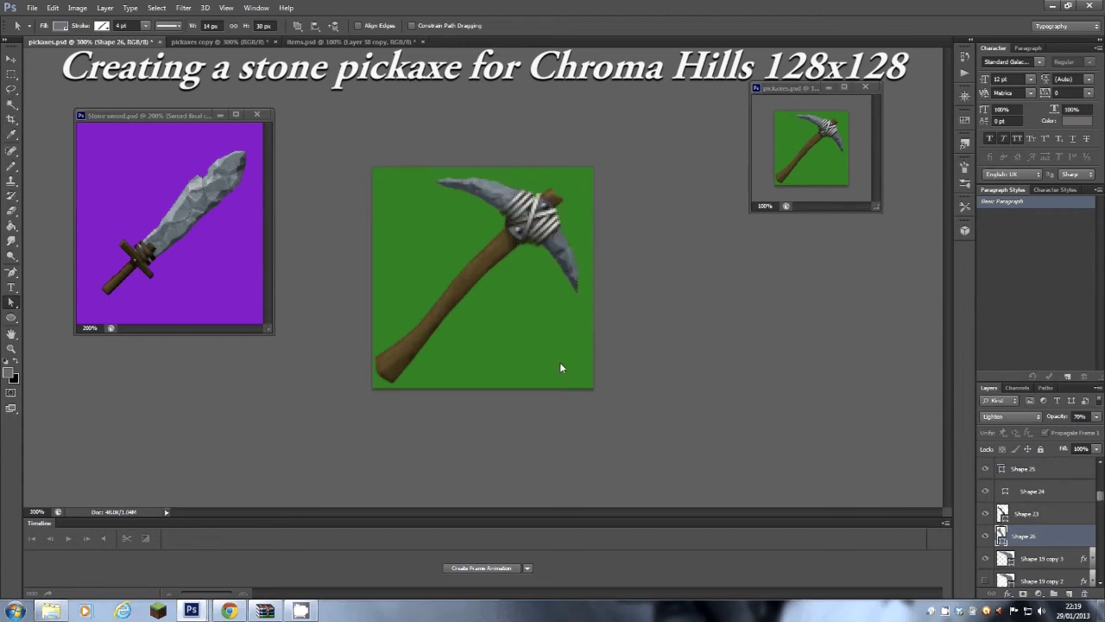
pyautogui.click(31, 8)
pyautogui.click(39, 135)
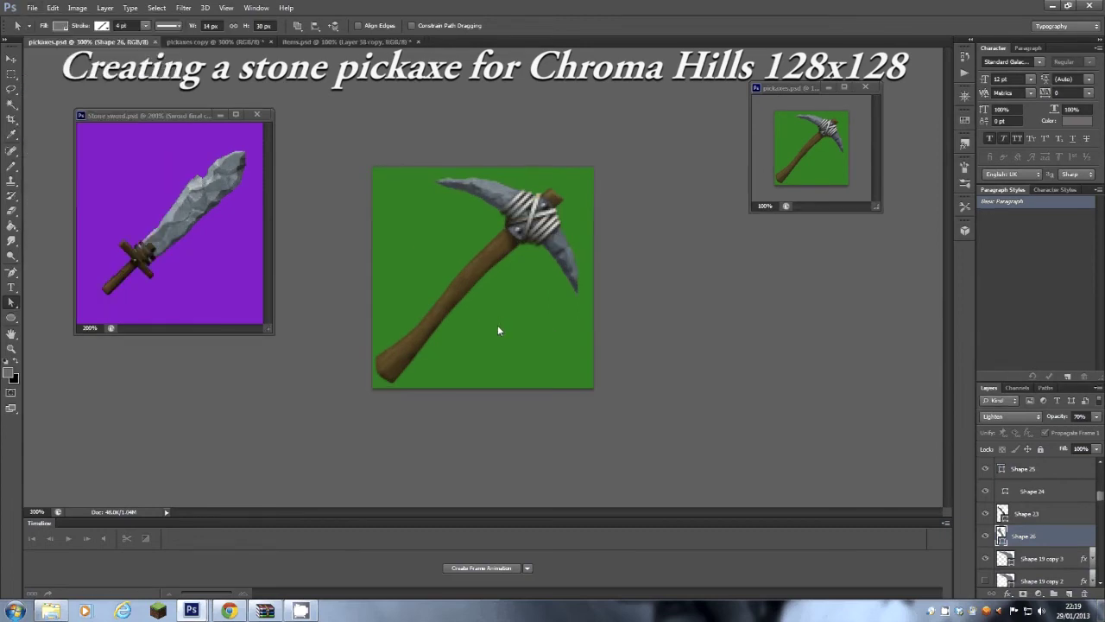
# Step: Draw a jagged crack shape about 12 × 11 px with the Pen tool at the handle's lower end
pyautogui.scroll(-2, 498, 330)
pyautogui.scroll(4, 497, 330)
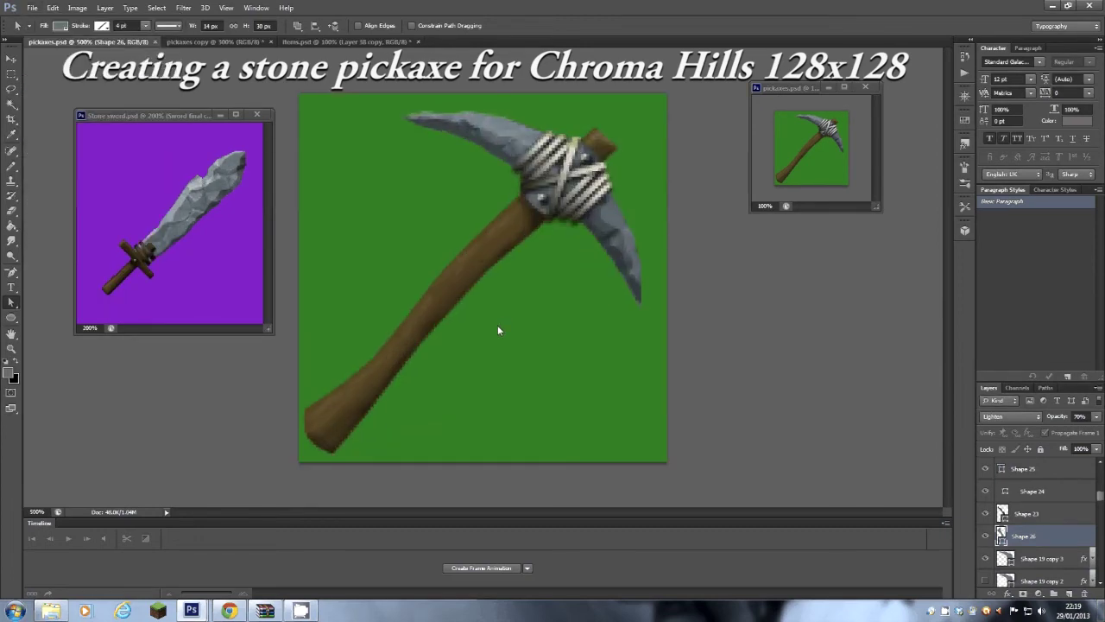
pyautogui.scroll(-1, 498, 329)
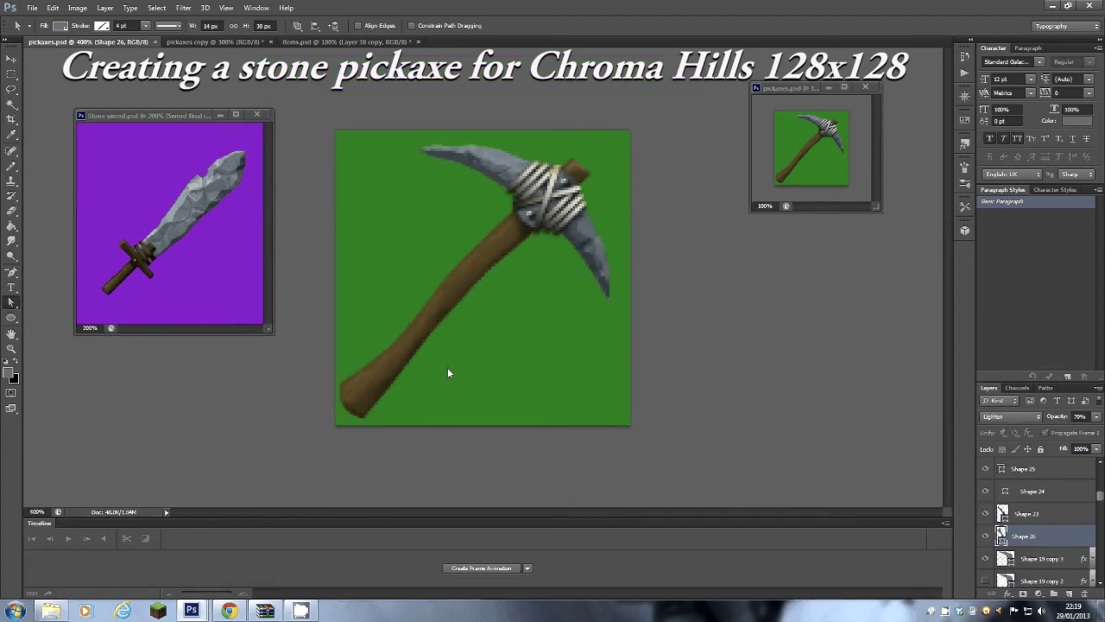
pyautogui.scroll(2, 448, 373)
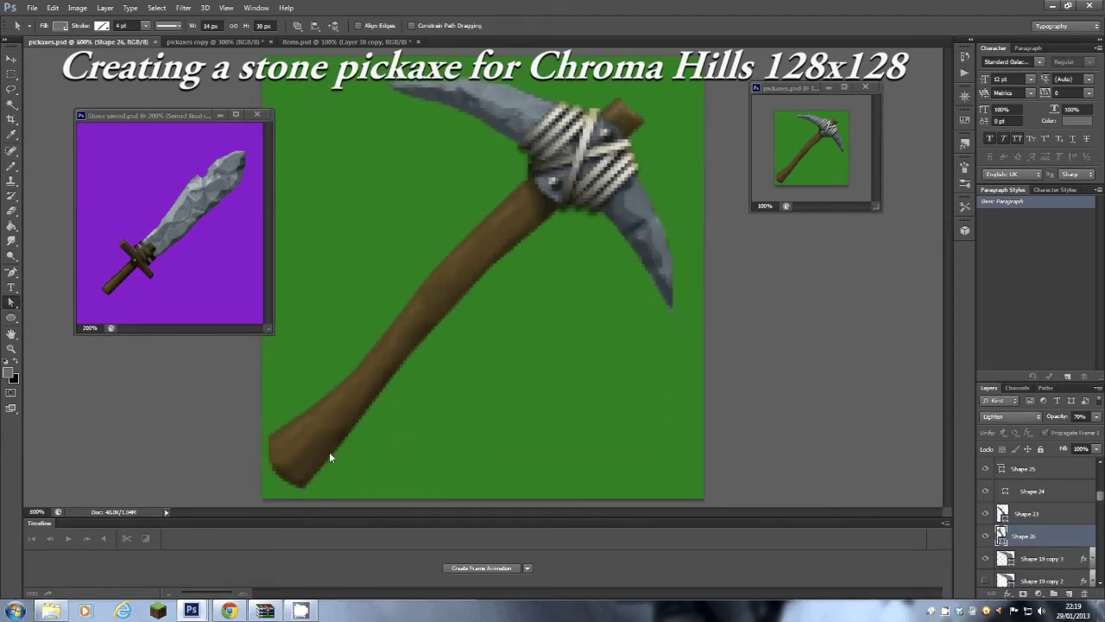
pyautogui.moveTo(11, 273); pyautogui.dragTo(72, 271)
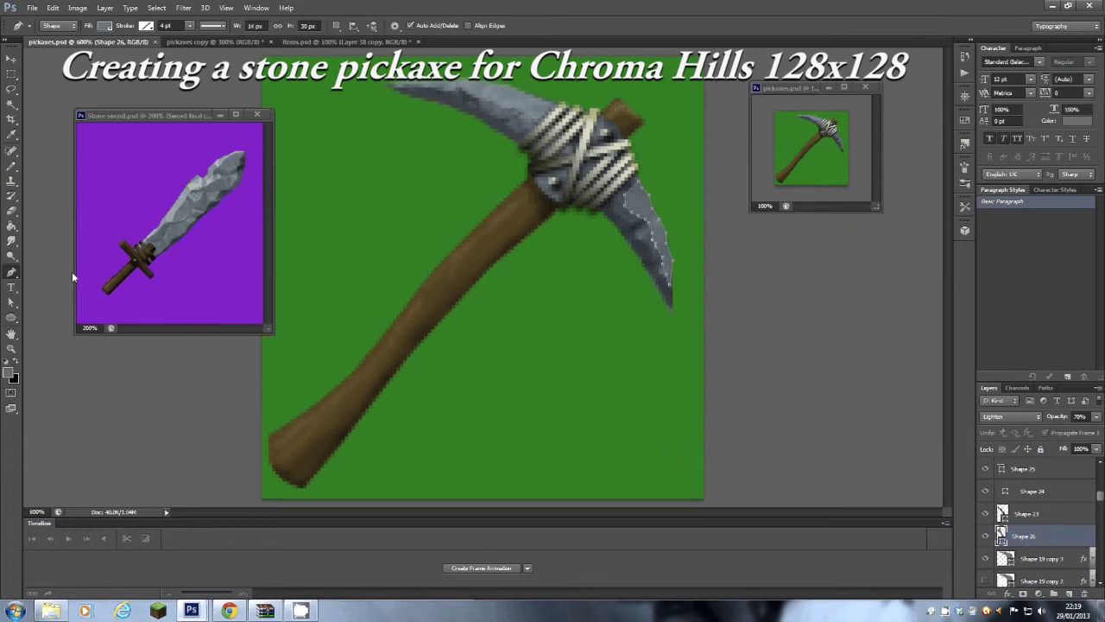
pyautogui.click(287, 481)
pyautogui.click(296, 472)
pyautogui.click(306, 467)
pyautogui.click(315, 457)
pyautogui.click(327, 447)
pyautogui.click(317, 460)
pyautogui.click(313, 467)
pyautogui.click(306, 471)
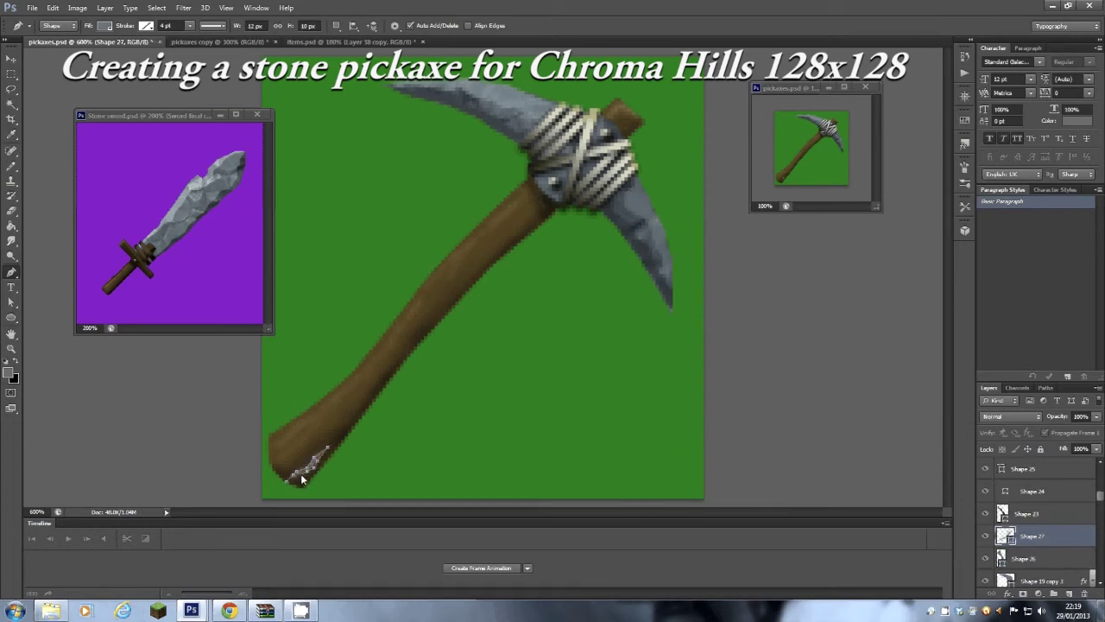
pyautogui.click(292, 485)
# Step: Fill the Shape 27 crack with a very dark brown based on a colour sampled from the handle
pyautogui.doubleClick(1005, 535)
pyautogui.click(390, 382)
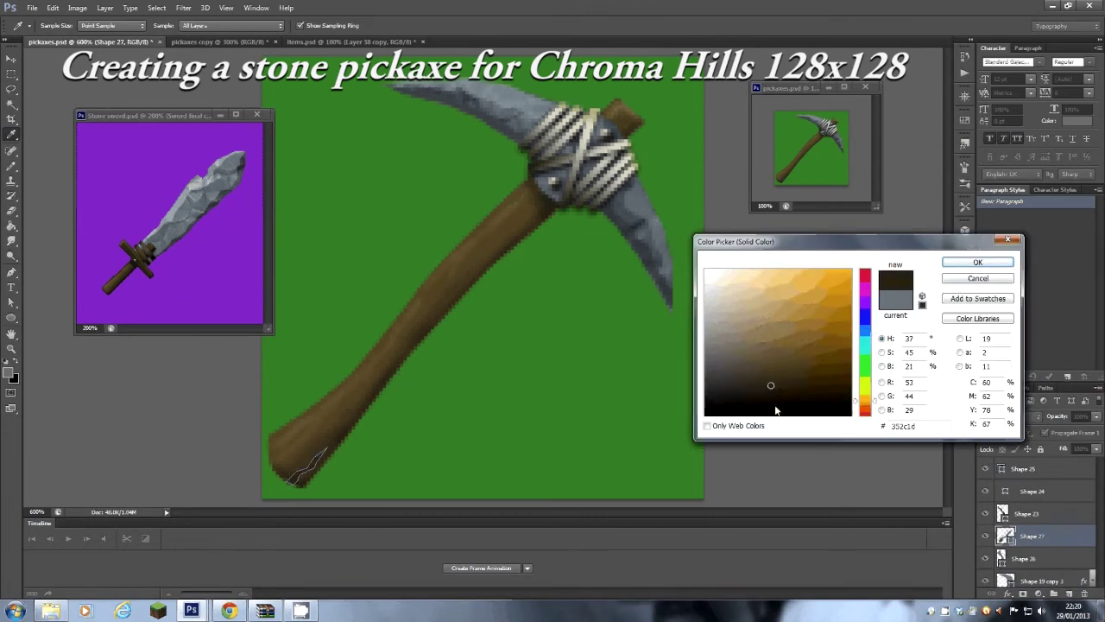
pyautogui.moveTo(770, 392); pyautogui.dragTo(775, 389)
pyautogui.click(962, 265)
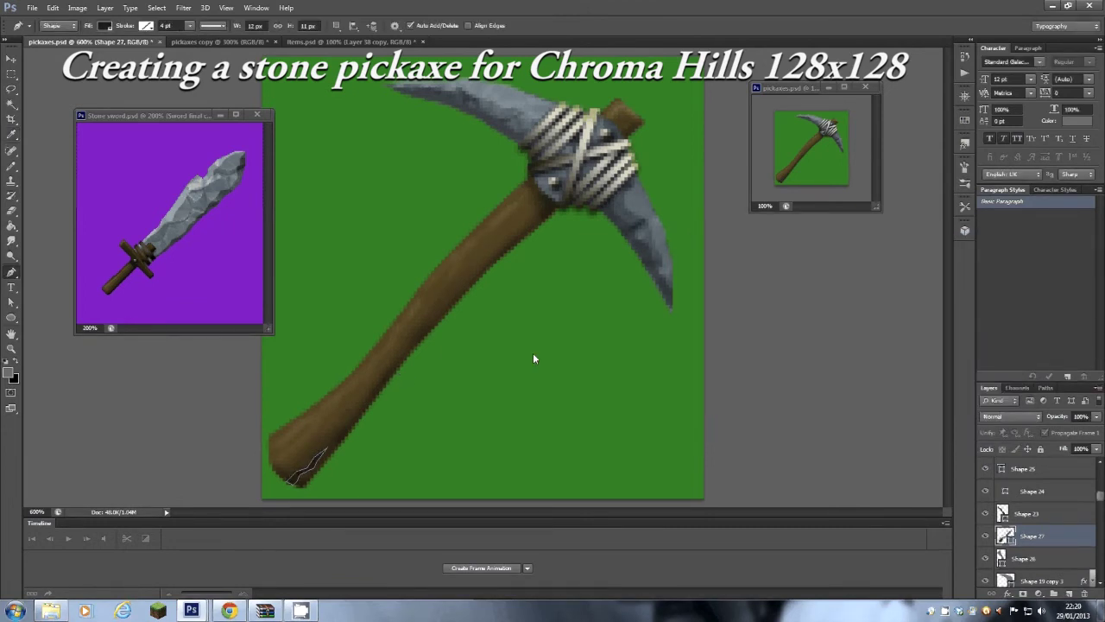
# Step: Duplicate the Shape 27 crack and recolour the original beneath with a lighter brown sampled from the handle, keeping both layers visible
pyautogui.hotkey('ctrl', 'j')
pyautogui.click(1064, 555)
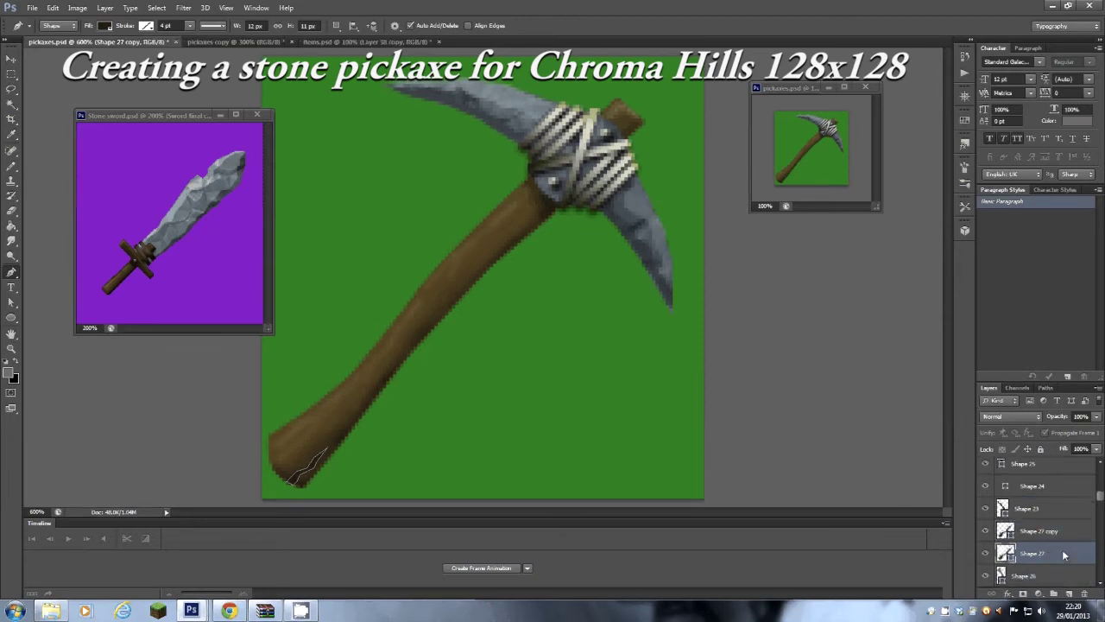
pyautogui.click(985, 530)
pyautogui.doubleClick(1005, 554)
pyautogui.click(408, 317)
pyautogui.click(977, 262)
pyautogui.click(985, 530)
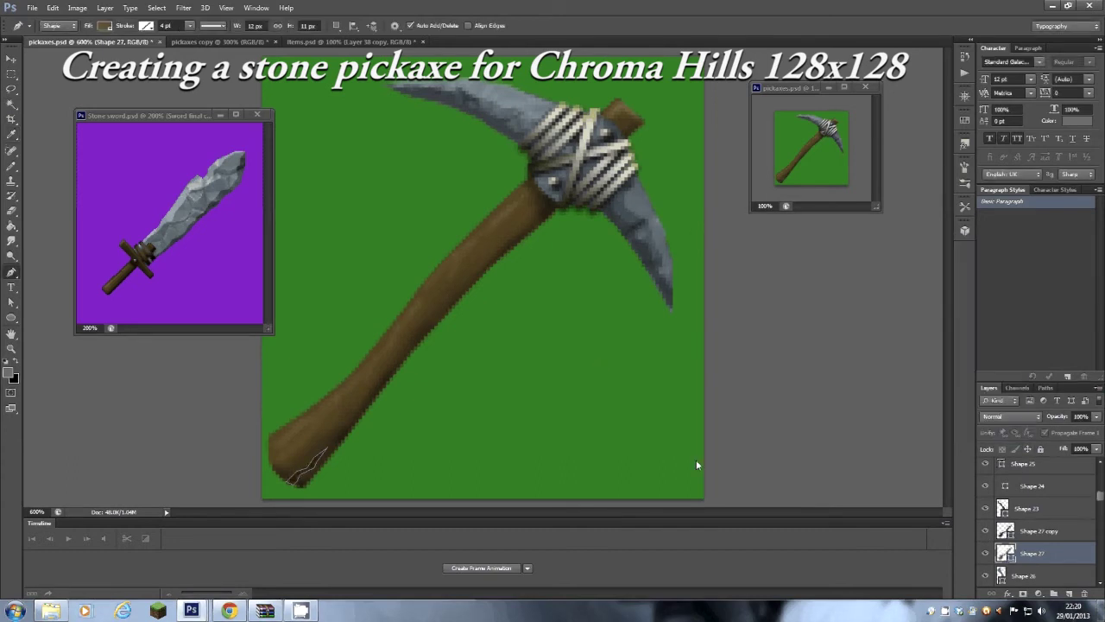
# Step: Select the Shape 27 copy layer for moving and hide the path outlines
pyautogui.press('v')
pyautogui.click(1069, 535)
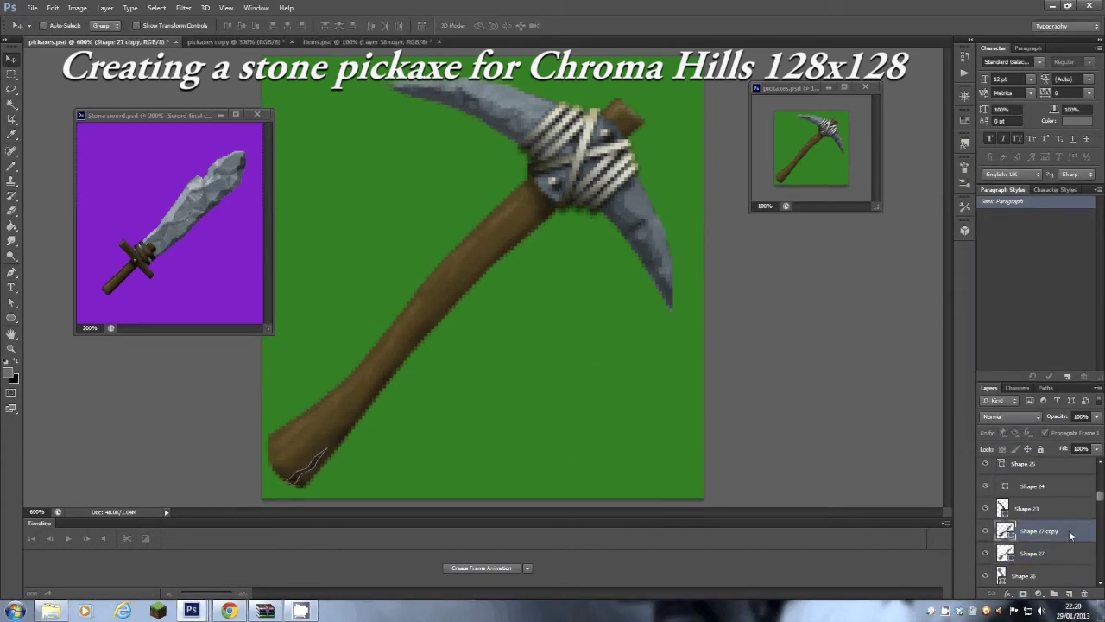
pyautogui.hotkey('ctrl', 'h')
# Step: Draw a small dark crack about 5 × 6 px at the middle of the handle's lower edge and duplicate its layer
pyautogui.press('p')
pyautogui.click(445, 314)
pyautogui.moveTo(443, 299); pyautogui.dragTo(444, 305)
pyautogui.click(450, 307)
pyautogui.click(446, 315)
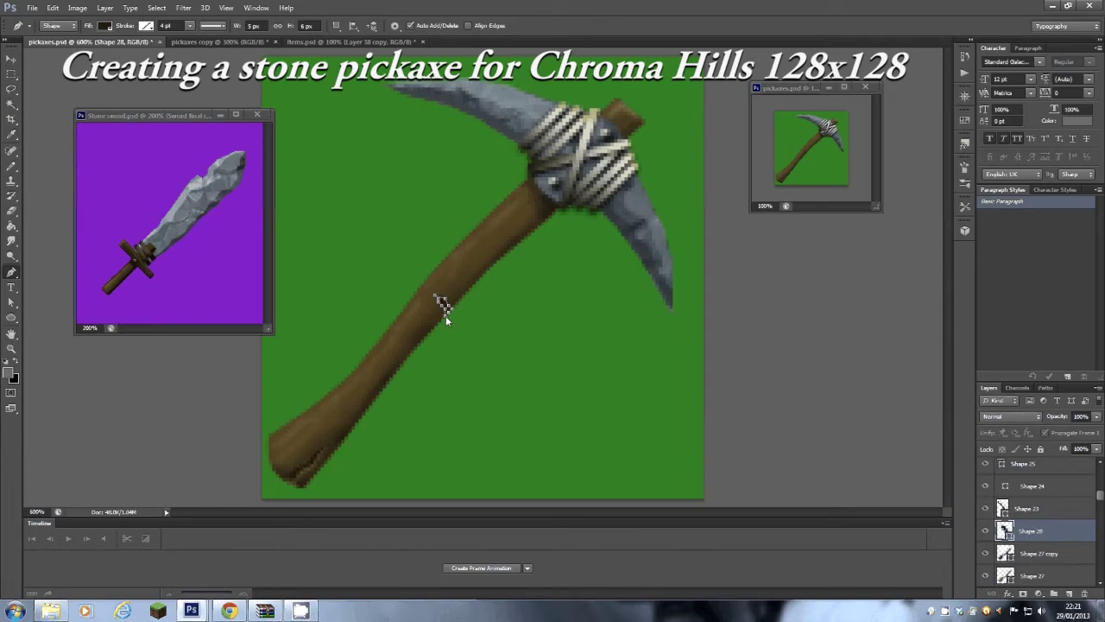
pyautogui.click(10, 59)
pyautogui.moveTo(1070, 534); pyautogui.dragTo(1070, 594)
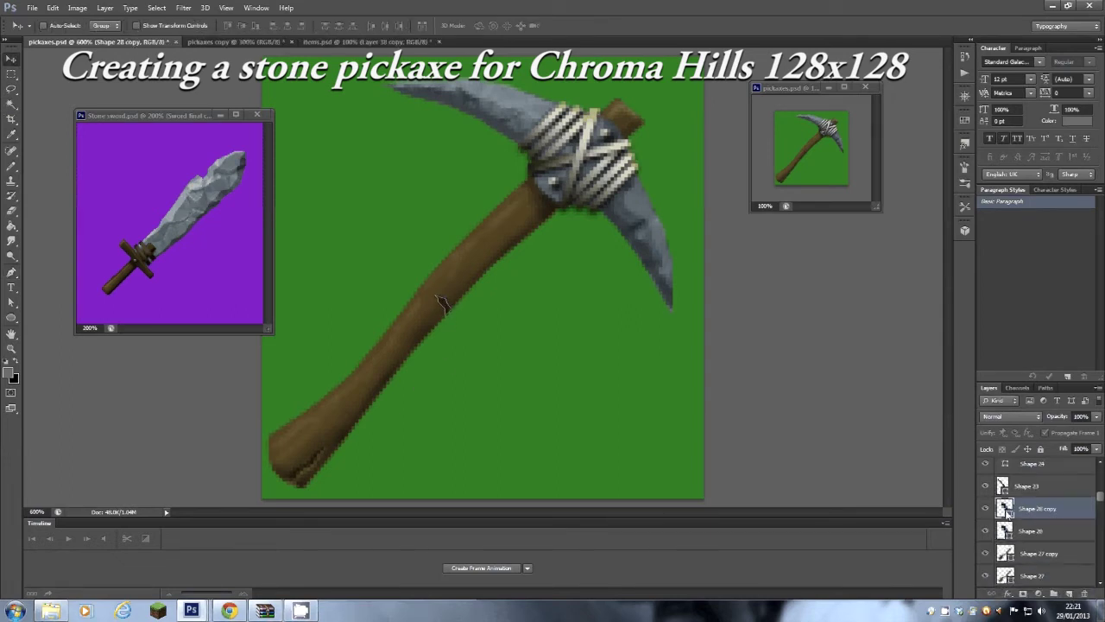
# Step: Recolour the Shape 28 copy crack with the brown #695635 sampled from the handle, and place the dark Shape 28 layer above it
pyautogui.doubleClick(1005, 510)
pyautogui.click(302, 423)
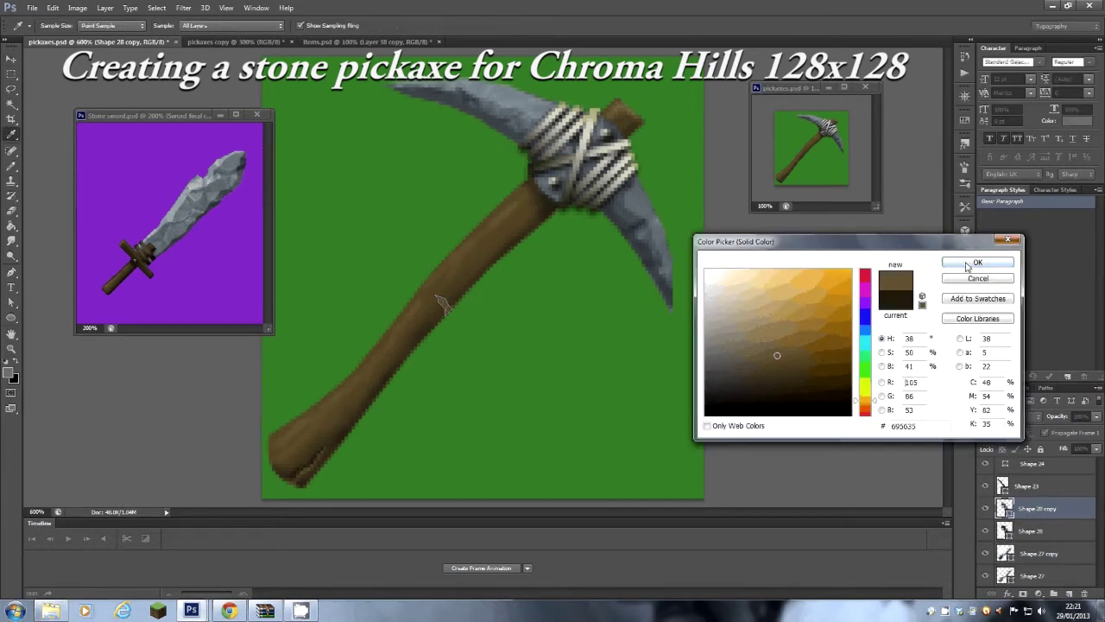
pyautogui.click(978, 260)
pyautogui.click(1063, 530)
pyautogui.moveTo(1063, 530); pyautogui.dragTo(1058, 505)
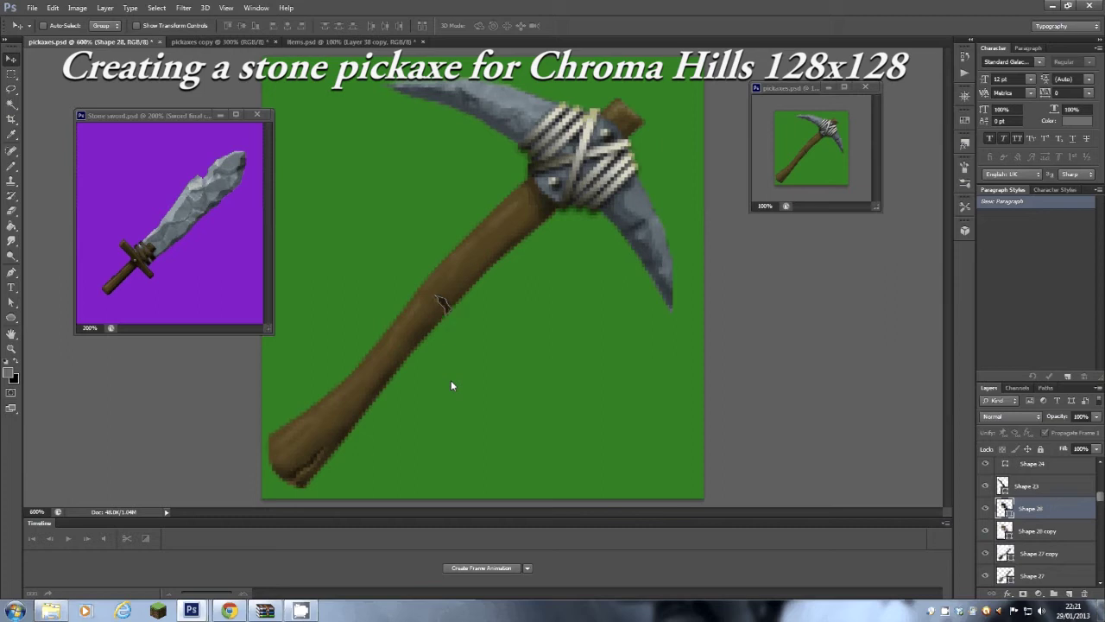
# Step: Reshape the dark Shape 28 crack by moving its anchor points, making it narrower in the middle and about 6 × 6 px overall
pyautogui.hotkey('ctrl', '+')
pyautogui.hotkey('ctrl', '+')
pyautogui.hotkey('ctrl', '+')
pyautogui.hotkey('ctrl', '+')
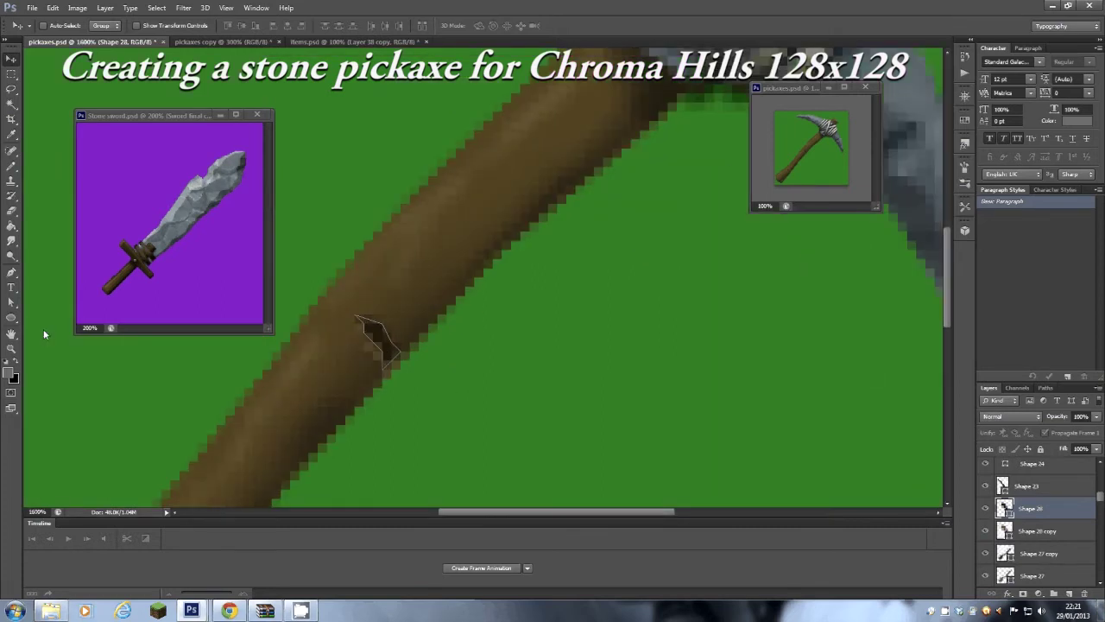
pyautogui.press('a')
pyautogui.moveTo(384, 371)
pyautogui.mouseDown()
pyautogui.moveTo(392, 379)
pyautogui.moveTo(410, 361)
pyautogui.moveTo(398, 367)
pyautogui.mouseUp()
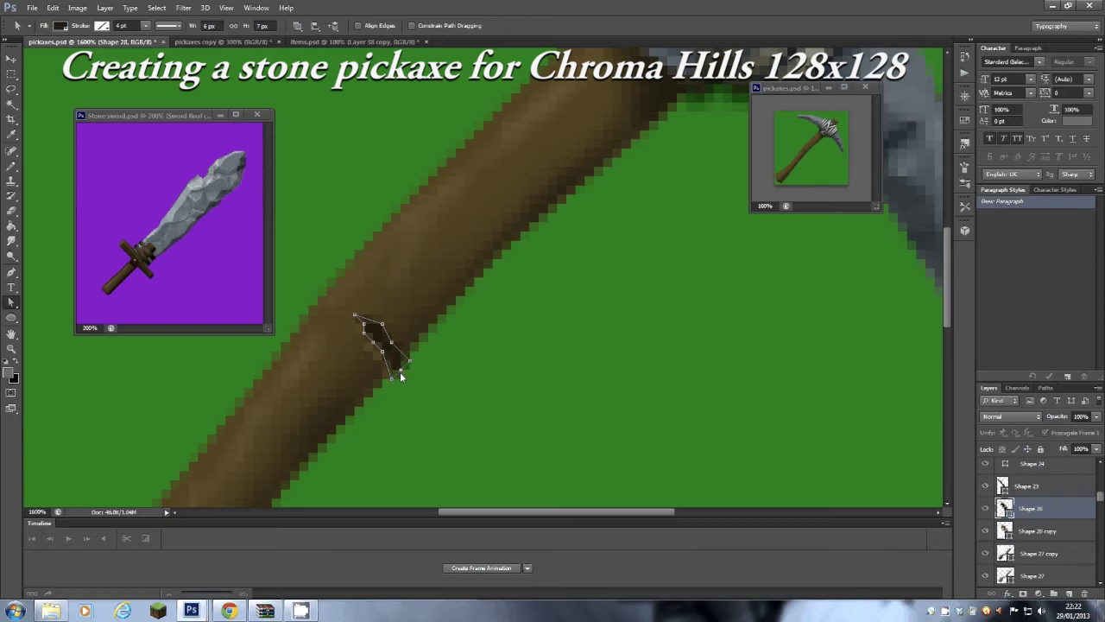
pyautogui.press('Up')
pyautogui.moveTo(382, 324); pyautogui.dragTo(374, 333)
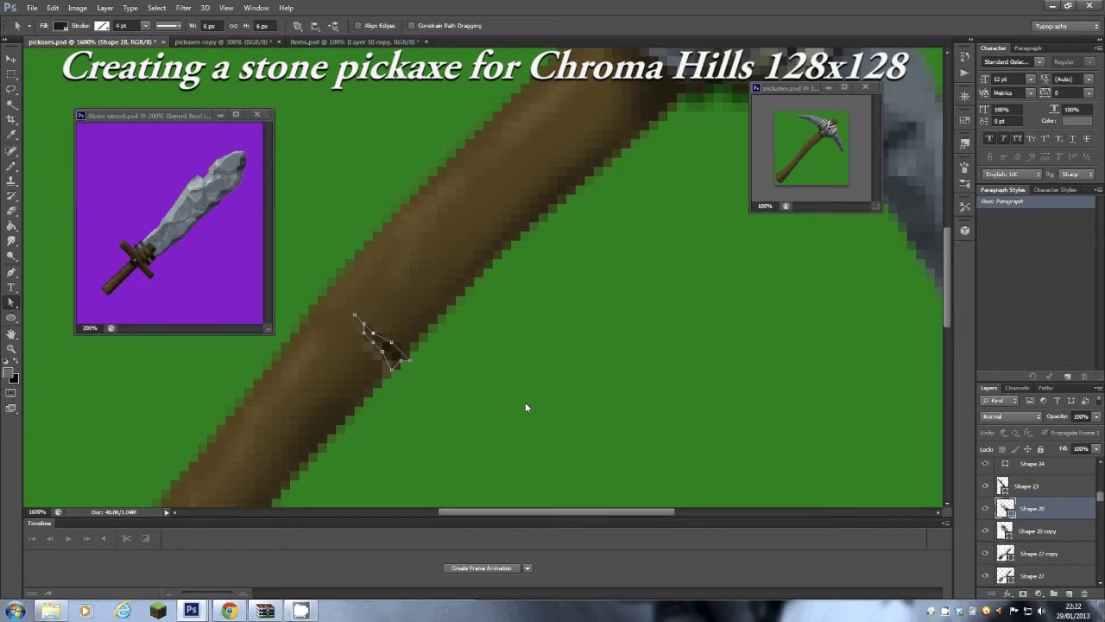
pyautogui.scroll(-5, 525, 401)
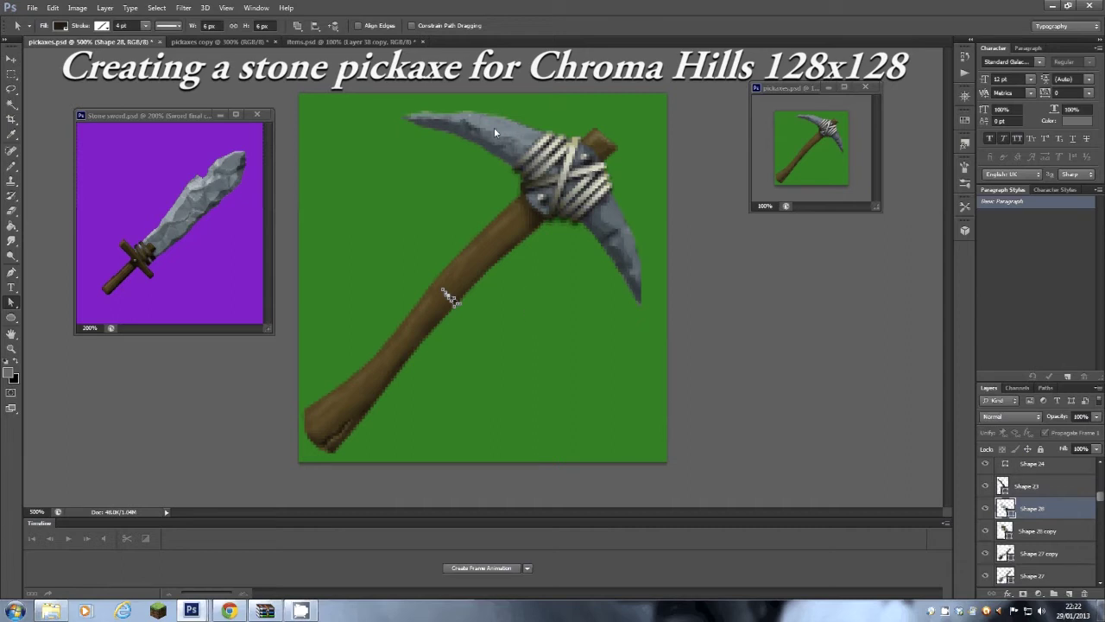
# Step: Identify the stone head's Shape 19 copy 3 layer by toggling its visibility, and select that layer
pyautogui.scroll(-2, 984, 528)
pyautogui.click(984, 510)
pyautogui.click(984, 510)
pyautogui.click(1039, 511)
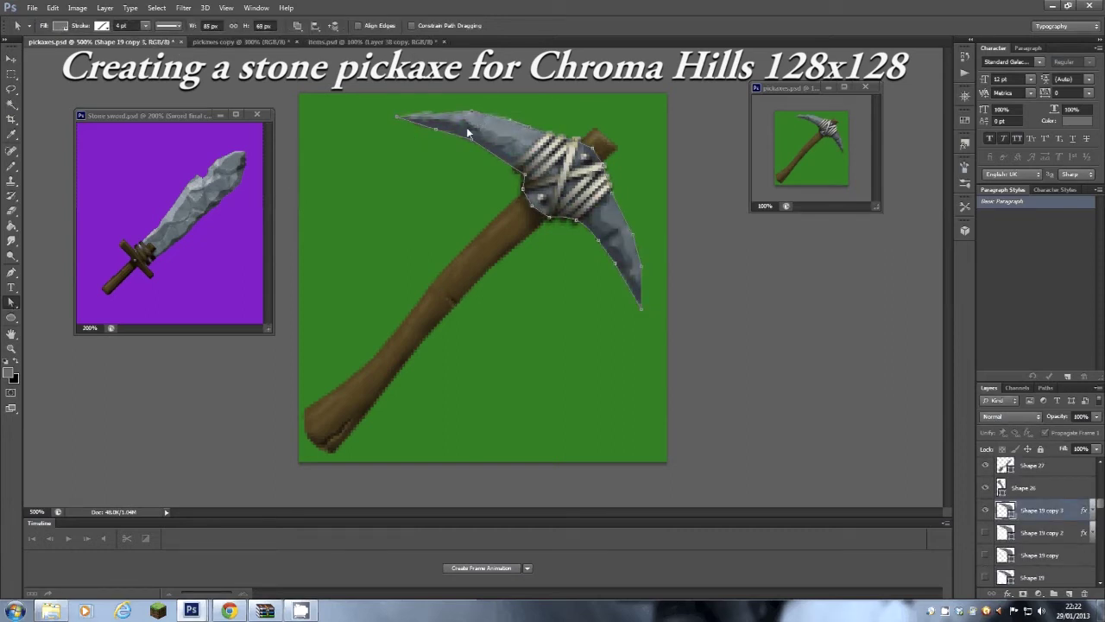
# Step: Try to shift an anchor point on the upper edge of the stone head's outline, and undo the change
pyautogui.moveTo(472, 112); pyautogui.dragTo(477, 112)
pyautogui.hotkey('ctrl', 'z')
pyautogui.hotkey('ctrl', 'z')
pyautogui.hotkey('ctrl', 'z')
# Step: Draw a thin jagged crack shape about 10 × 4 px on the handle and move it up the handle towards the head
pyautogui.hotkey('ctrl', '+')
pyautogui.hotkey('ctrl', '+')
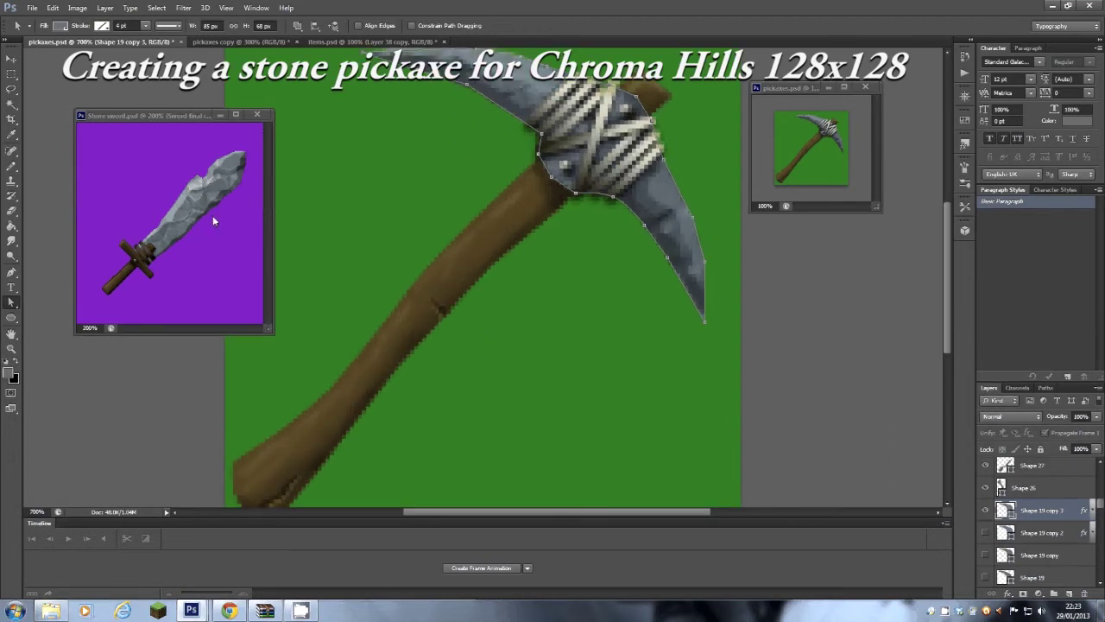
pyautogui.press('p')
pyautogui.click(451, 244)
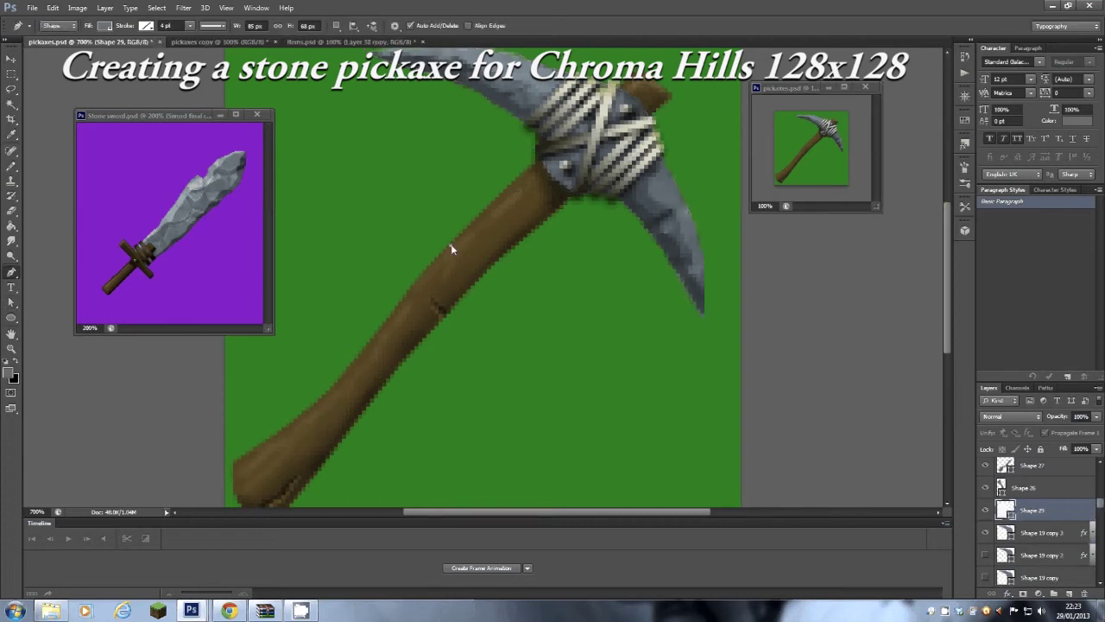
pyautogui.moveTo(470, 240); pyautogui.dragTo(480, 236)
pyautogui.click(456, 250)
pyautogui.click(446, 250)
pyautogui.click(439, 254)
pyautogui.press('v')
pyautogui.moveTo(458, 240)
pyautogui.mouseDown()
pyautogui.moveTo(486, 234)
pyautogui.moveTo(486, 210)
pyautogui.mouseUp()
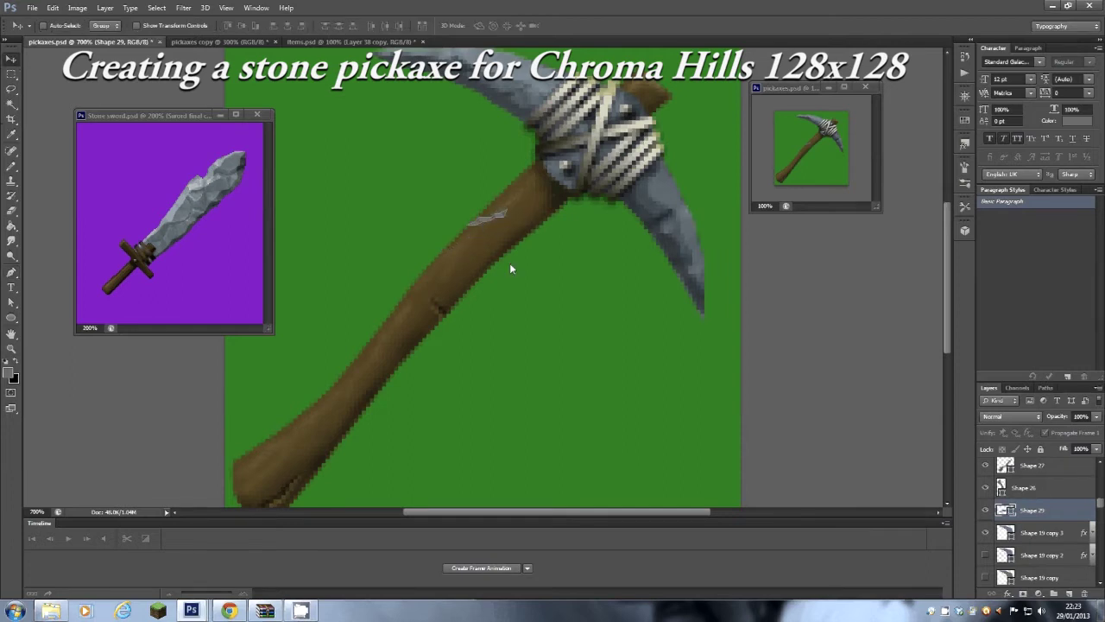
# Step: Extend the upper tip of the Shape 29 crack so the shape is about 11 × 5 px
pyautogui.scroll(3, 509, 268)
pyautogui.press('a')
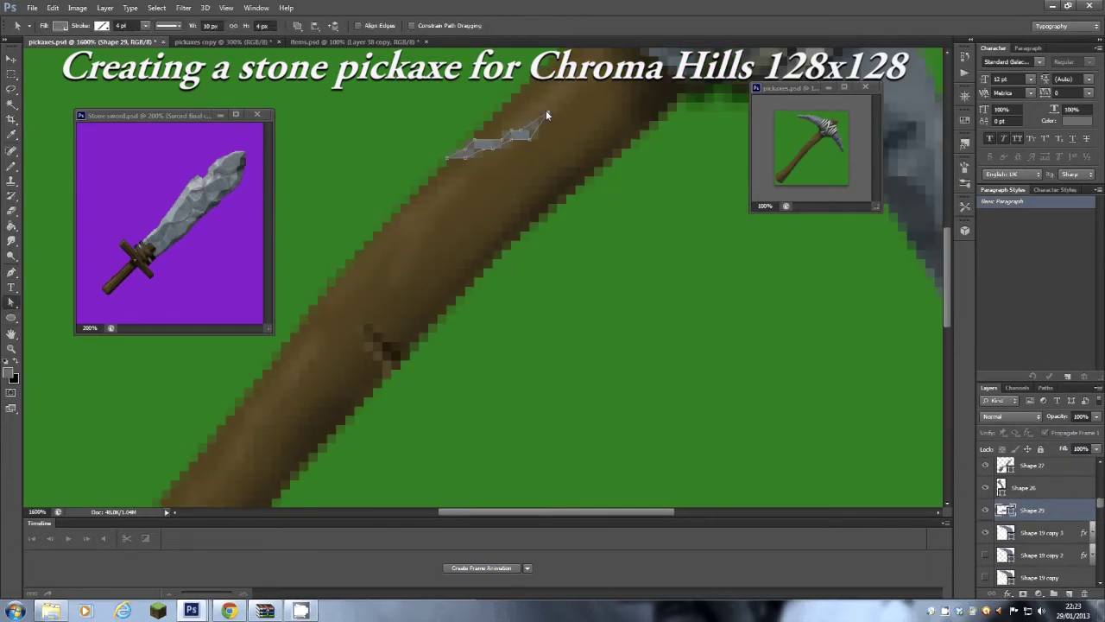
pyautogui.moveTo(546, 112); pyautogui.dragTo(547, 112)
pyautogui.moveTo(536, 161); pyautogui.dragTo(467, 246)
# Step: Fill the Shape 29 crack with a dark brown sampled from the handle and duplicate its layer
pyautogui.doubleClick(1005, 509)
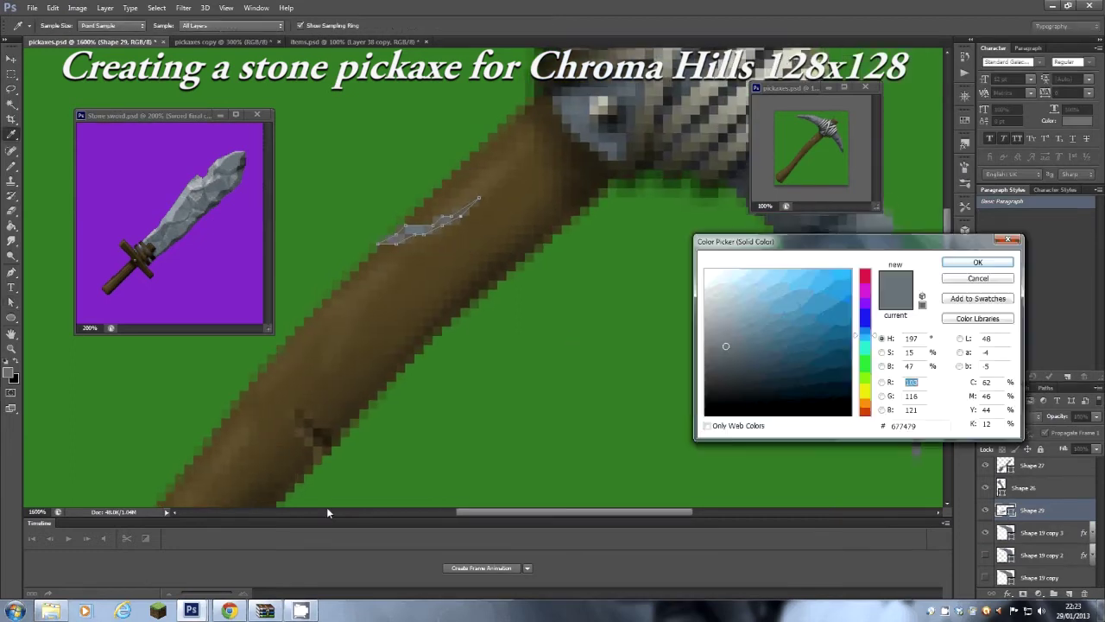
pyautogui.click(540, 385)
pyautogui.click(979, 263)
pyautogui.moveTo(1055, 516); pyautogui.dragTo(1058, 531)
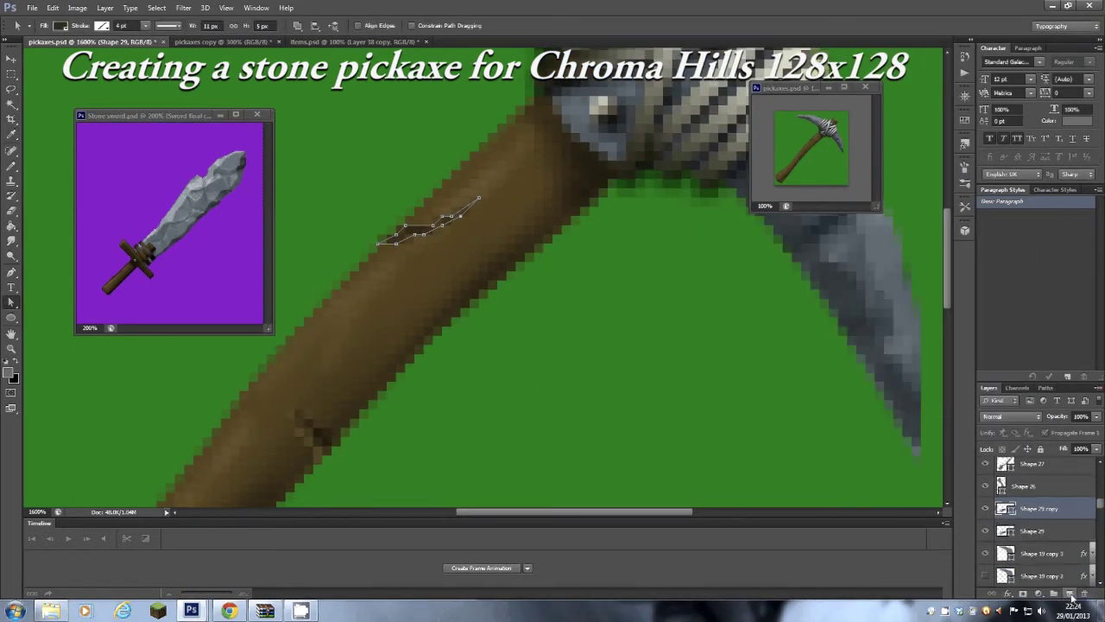
# Step: Recolour the original Shape 29 with a lighter brown sampled beside the lower crack and shift it two pixels down
pyautogui.doubleClick(1004, 530)
pyautogui.click(308, 443)
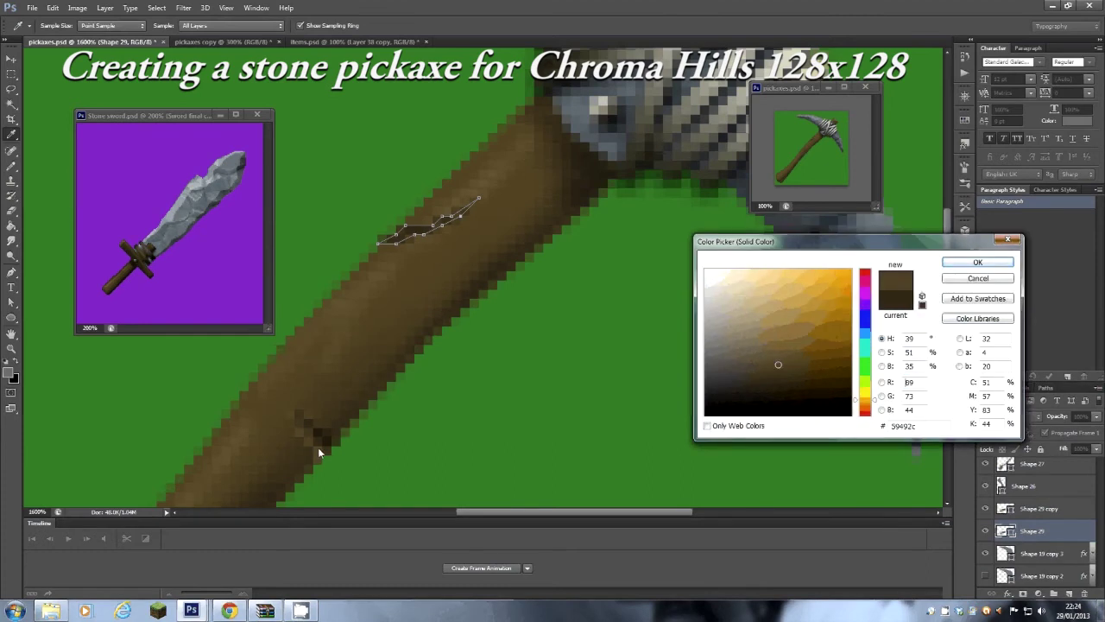
pyautogui.click(977, 262)
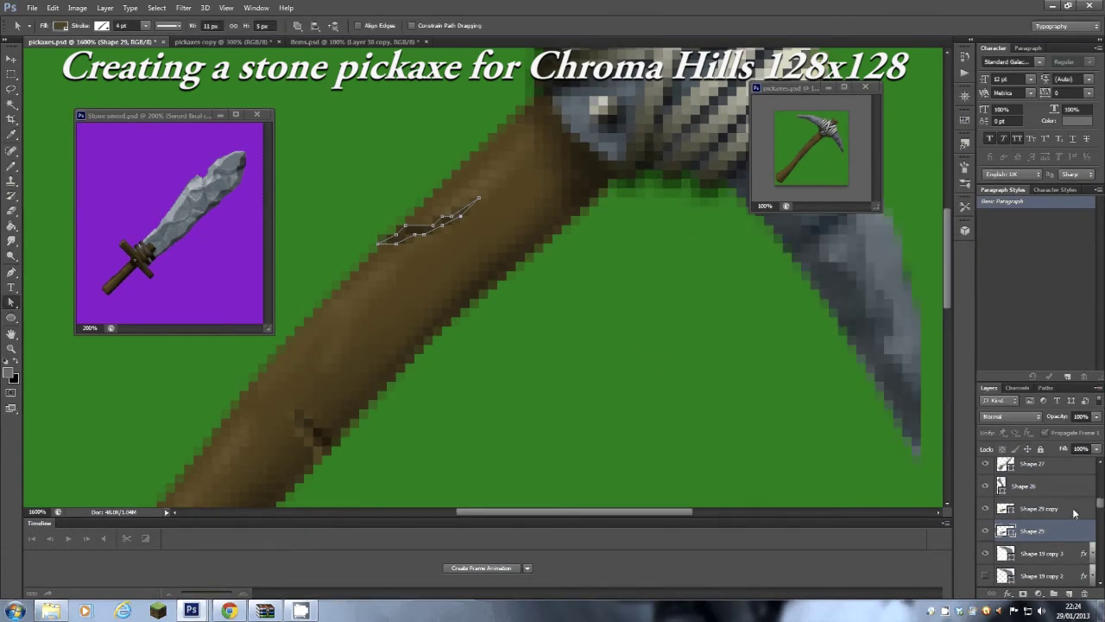
pyautogui.press('v')
pyautogui.press('Down')
pyautogui.press('Down')
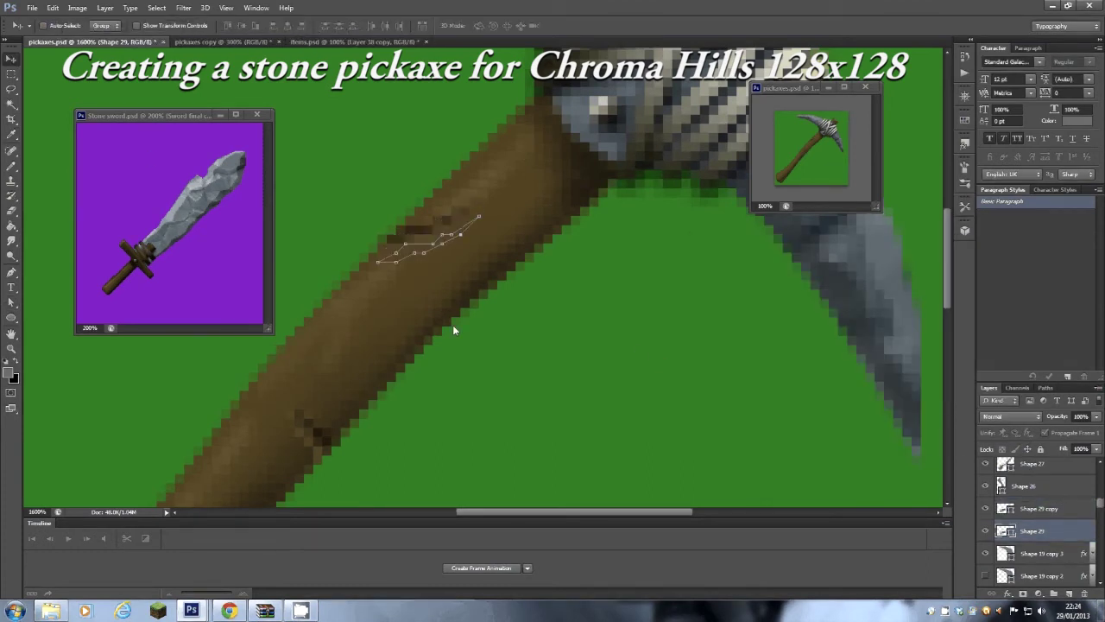
# Step: Compare the handle with and without Shape 29, and brighten its fill to a brown slightly lighter than the colour sampled from the handle
pyautogui.scroll(3, 1033, 543)
pyautogui.scroll(-3, 1033, 543)
pyautogui.click(985, 532)
pyautogui.click(985, 532)
pyautogui.doubleClick(1002, 532)
pyautogui.click(232, 448)
pyautogui.click(201, 477)
pyautogui.click(190, 500)
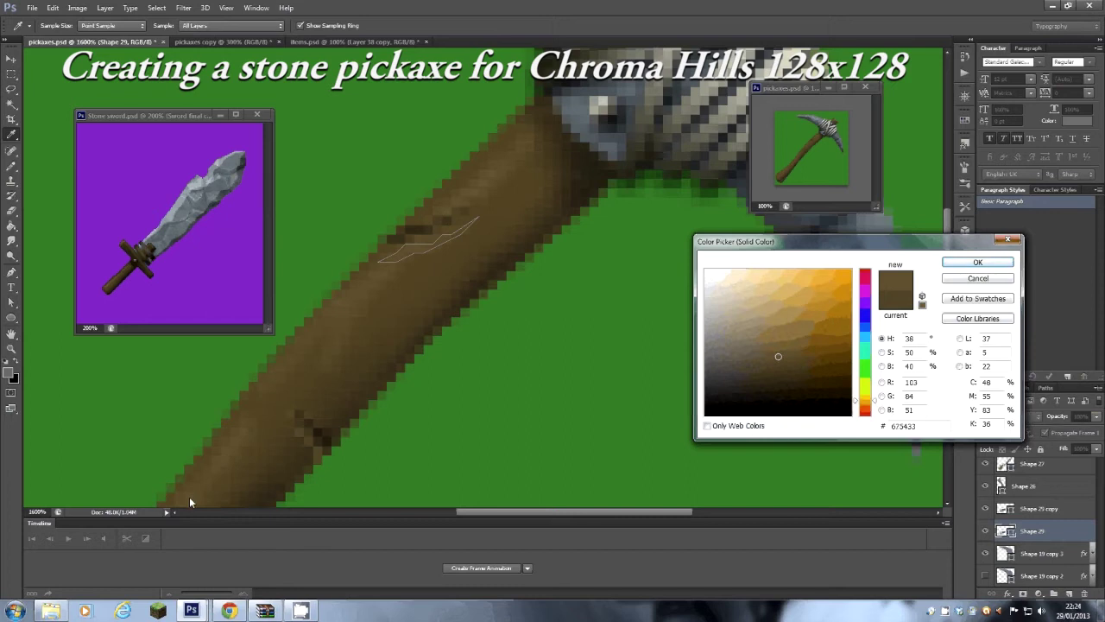
pyautogui.click(777, 349)
pyautogui.press('Return')
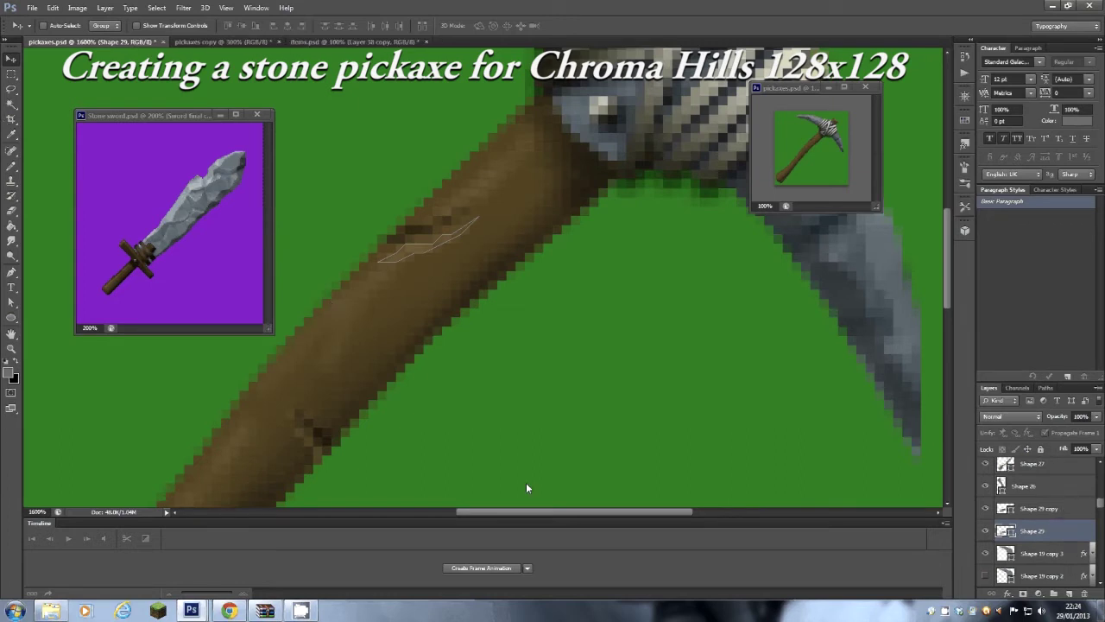
# Step: Shift the lighter Shape 29 highlight one pixel to the left beneath the dark crack
pyautogui.press('Left')
pyautogui.press('Up')
pyautogui.press('Down')
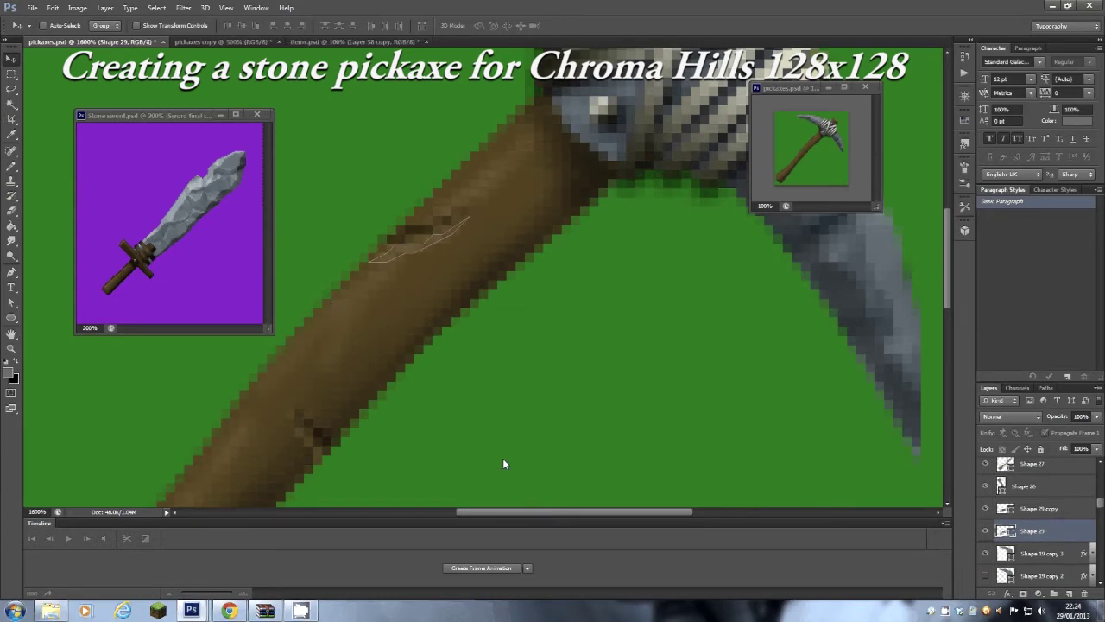
# Step: Stretch the upper tip of the dark Shape 29 copy crack towards the head, making it about 14 × 6 px
pyautogui.click(11, 302)
pyautogui.click(458, 217)
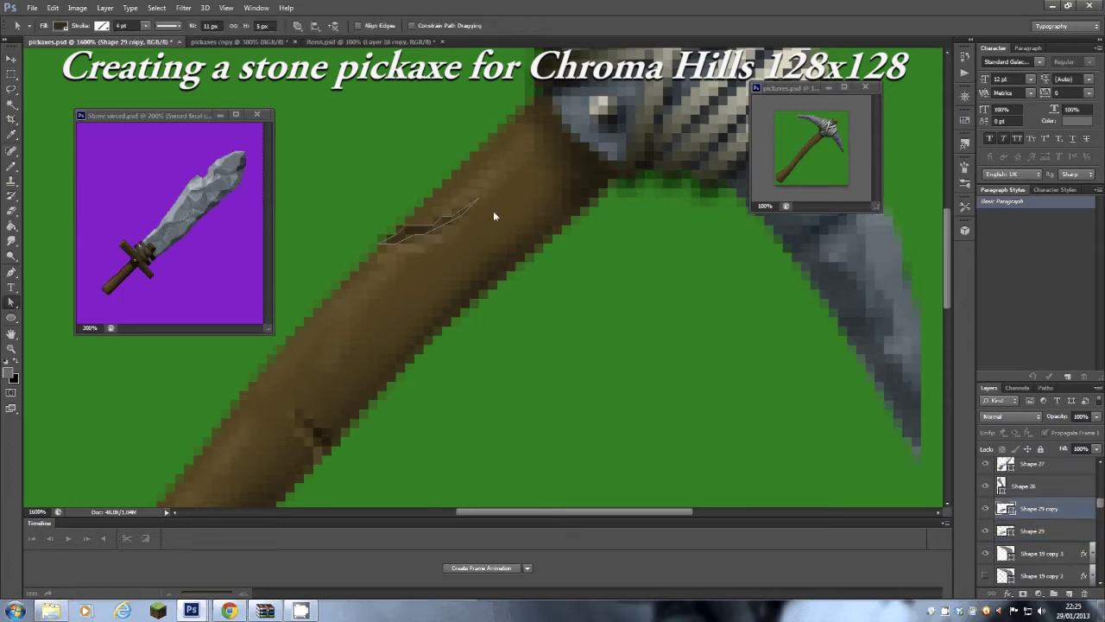
pyautogui.moveTo(477, 200); pyautogui.dragTo(508, 189)
# Step: Draw a slim highlight shape about 11 × 9 px along the handle's upper edge, just above the upper crack
pyautogui.press('p')
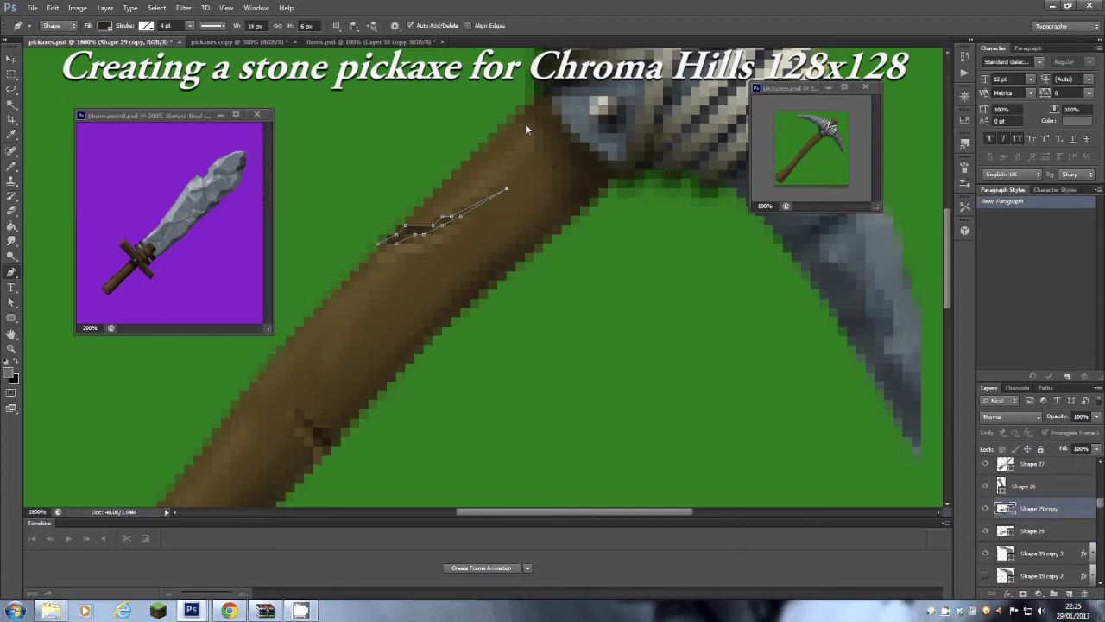
pyautogui.click(507, 132)
pyautogui.click(488, 152)
pyautogui.click(485, 182)
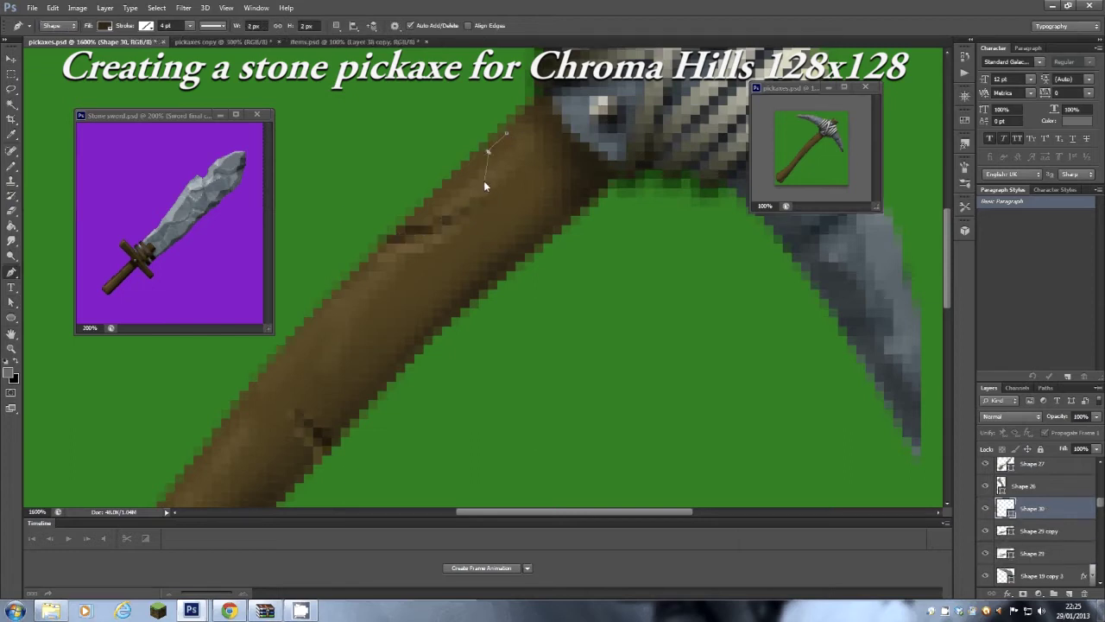
pyautogui.click(426, 207)
pyautogui.click(520, 125)
# Step: Fill the new Shape 30 highlight with the light brown #826d48
pyautogui.doubleClick(1006, 508)
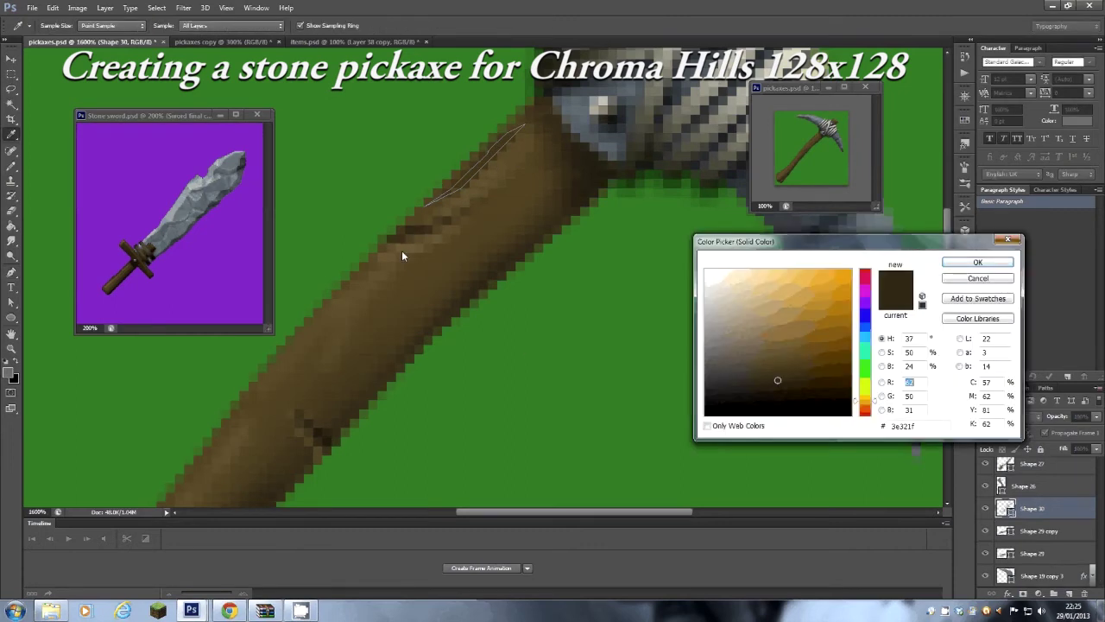
pyautogui.moveTo(775, 346)
pyautogui.mouseDown()
pyautogui.moveTo(761, 319)
pyautogui.moveTo(770, 340)
pyautogui.mouseUp()
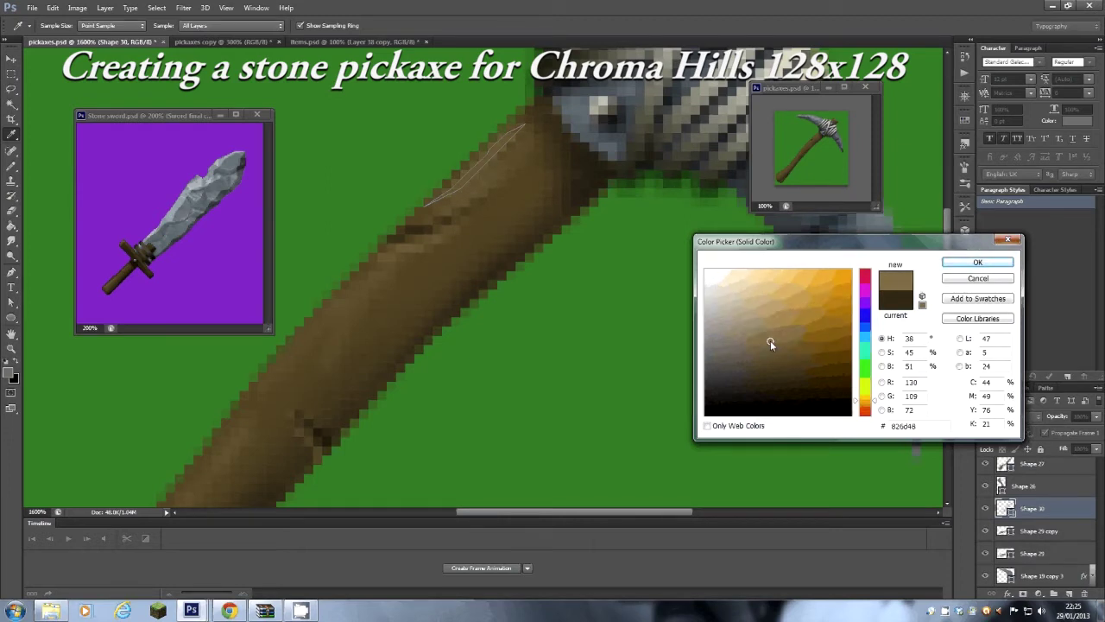
pyautogui.click(953, 262)
# Step: Reshape the dark Shape 29 copy crack by adjusting its upper anchor points, making it about 16 × 8 px
pyautogui.click(13, 301)
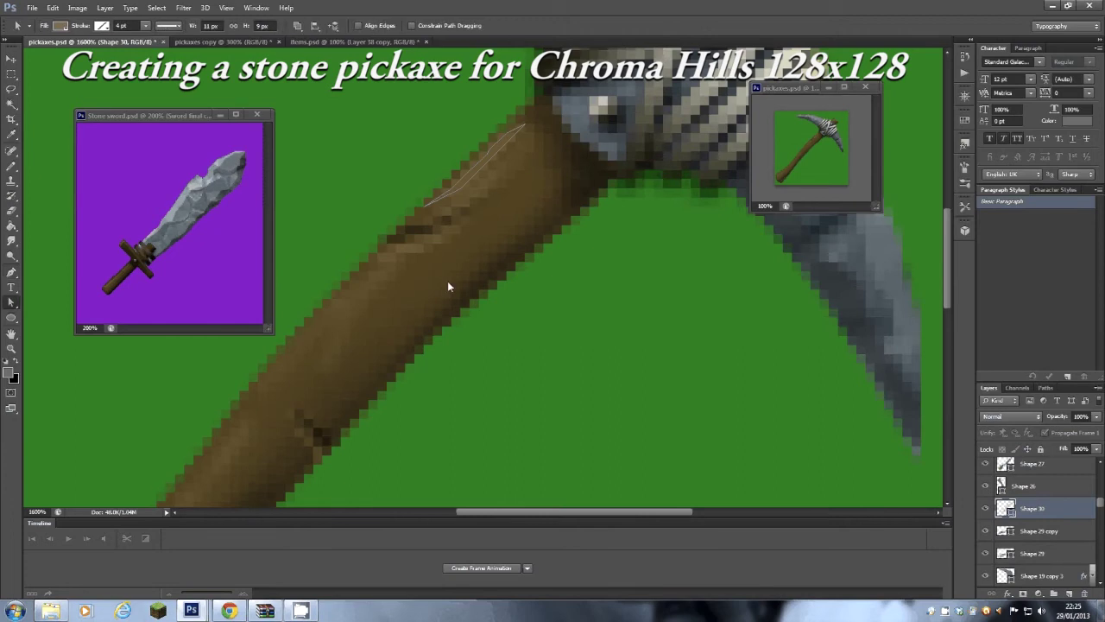
pyautogui.click(488, 205)
pyautogui.moveTo(468, 207); pyautogui.dragTo(468, 204)
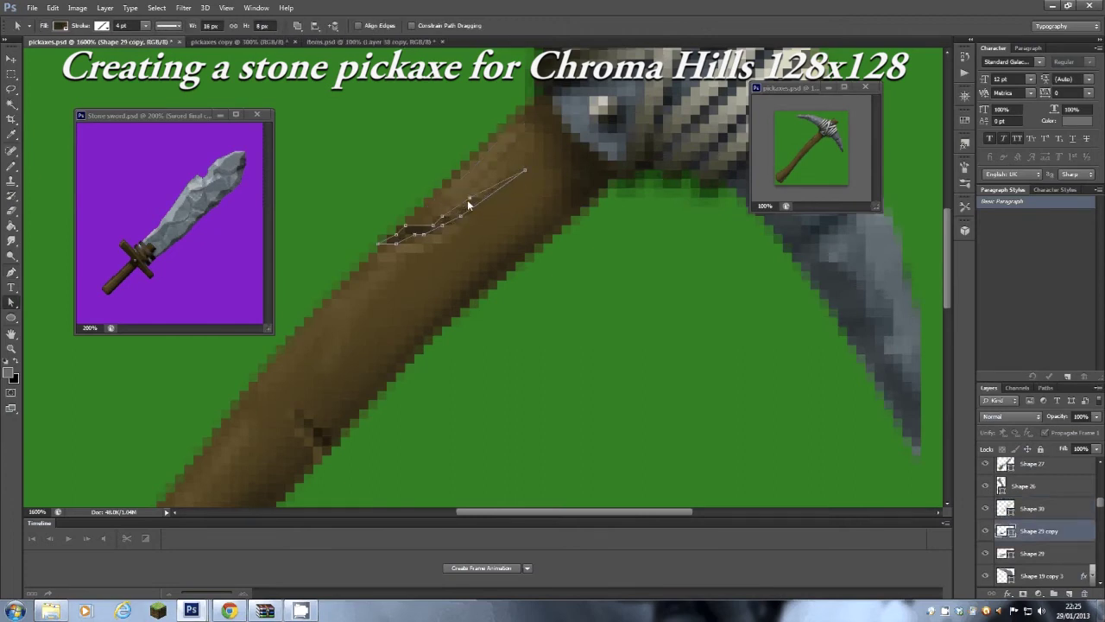
# Step: Examine the whole pickaxe with and without the dark Shape 28 crack at the middle of the handle
pyautogui.click(309, 422)
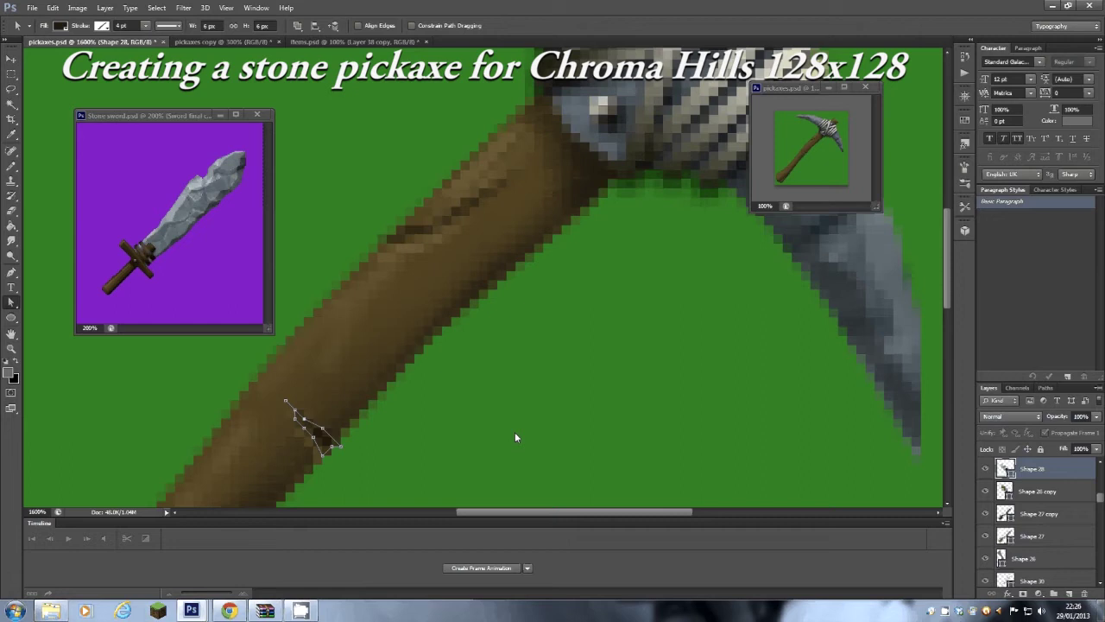
pyautogui.hotkey('ctrl', '-')
pyautogui.hotkey('ctrl', '-')
pyautogui.hotkey('ctrl', '-')
pyautogui.hotkey('ctrl', '-')
pyautogui.hotkey('ctrl', '-')
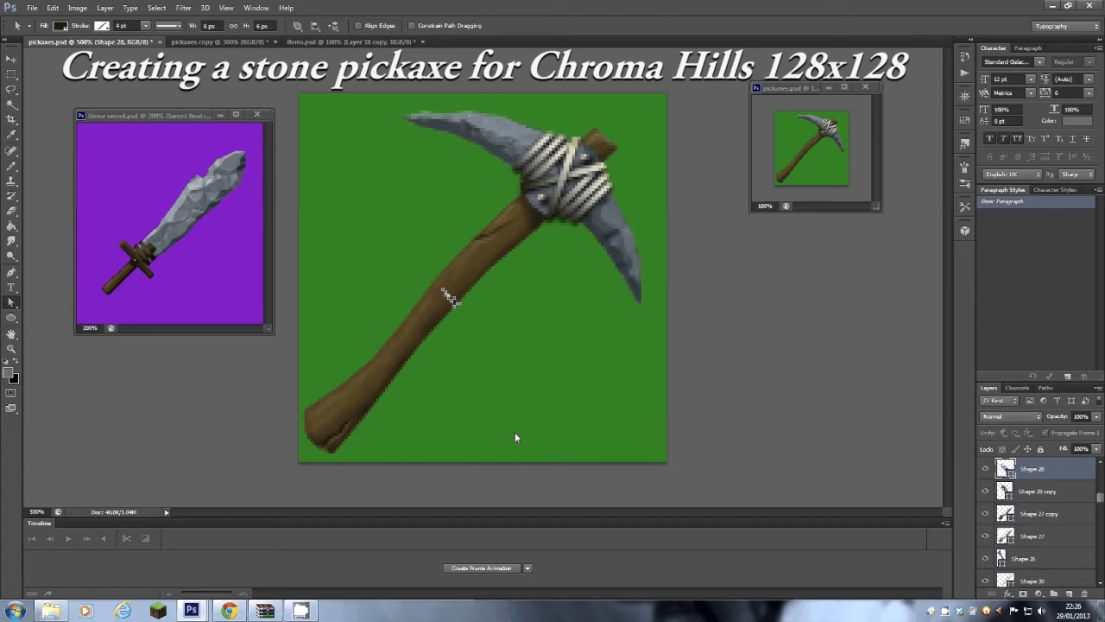
pyautogui.click(521, 424)
pyautogui.click(985, 468)
pyautogui.click(985, 468)
# Step: Find the handle's base layer by toggling layer visibility, and select Shape 18 copy with all visibilities restored
pyautogui.scroll(-5, 1028, 540)
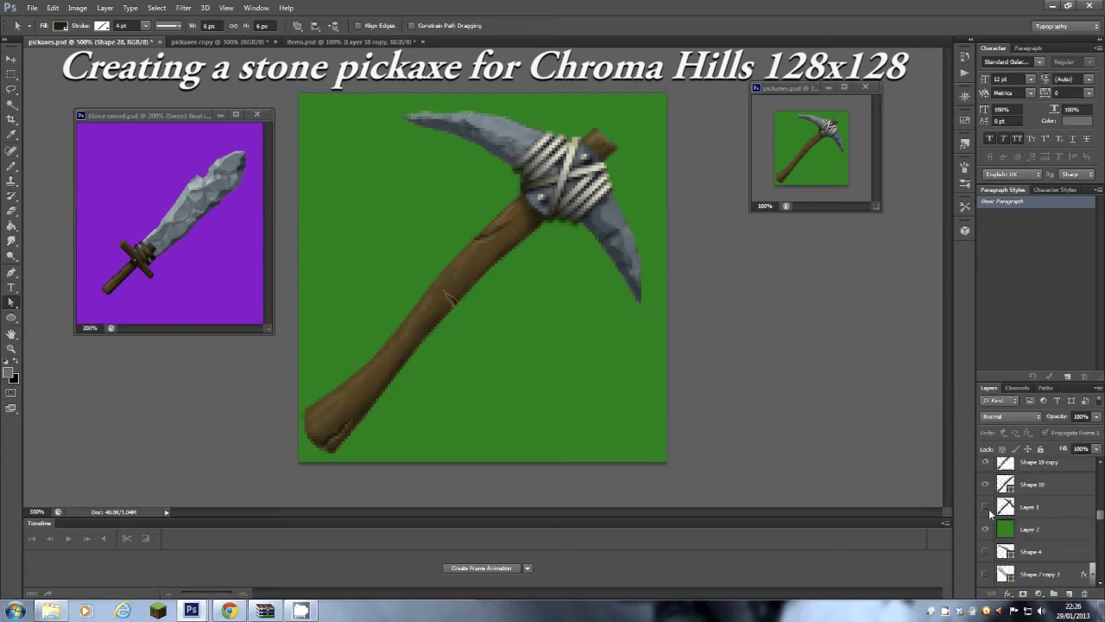
pyautogui.click(987, 466)
pyautogui.click(987, 465)
pyautogui.click(987, 510)
pyautogui.click(987, 509)
pyautogui.click(1007, 467)
pyautogui.click(985, 525)
pyautogui.click(985, 525)
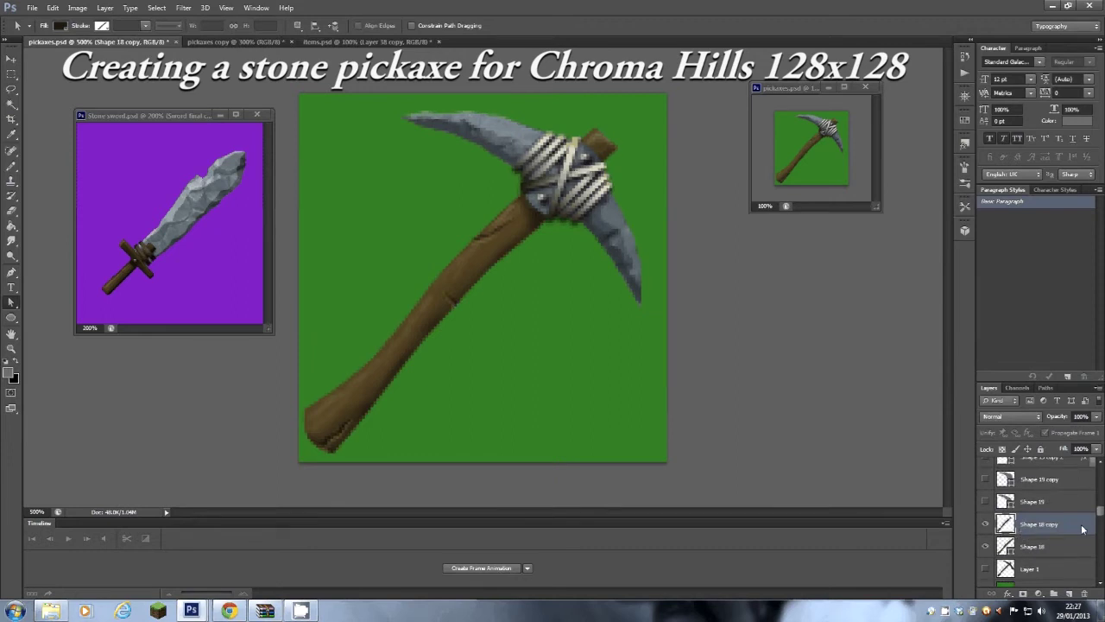
# Step: Darken the handle around the cracks with the Burn tool, and brighten its highlights with the Dodge tool at Midtones, 21% exposure
pyautogui.click(11, 256)
pyautogui.click(58, 267)
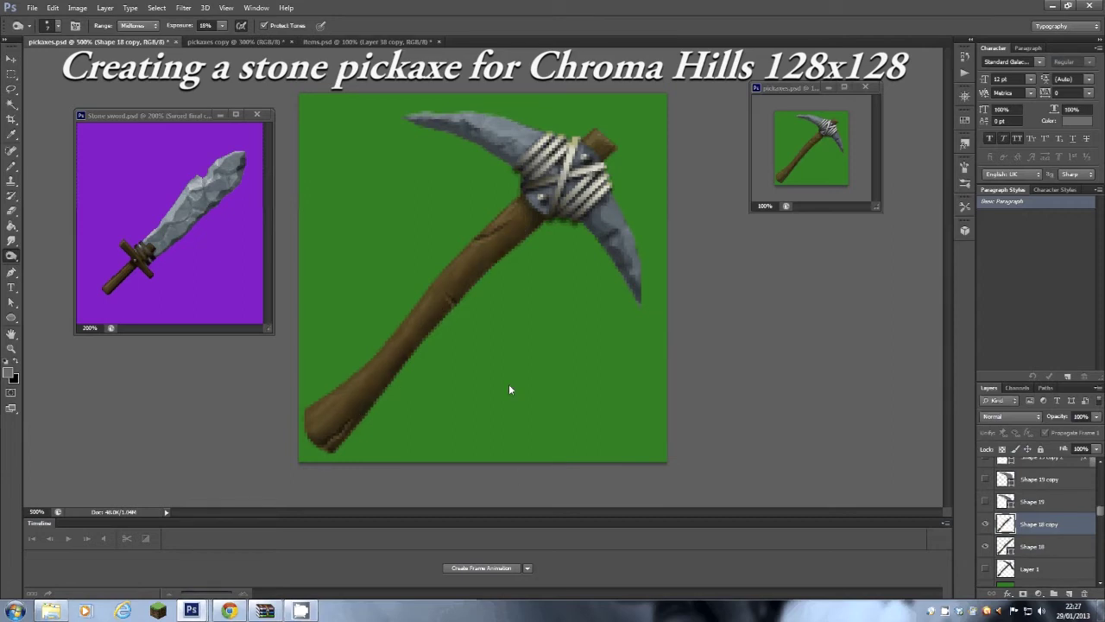
pyautogui.rightClick(7, 259)
pyautogui.click(53, 255)
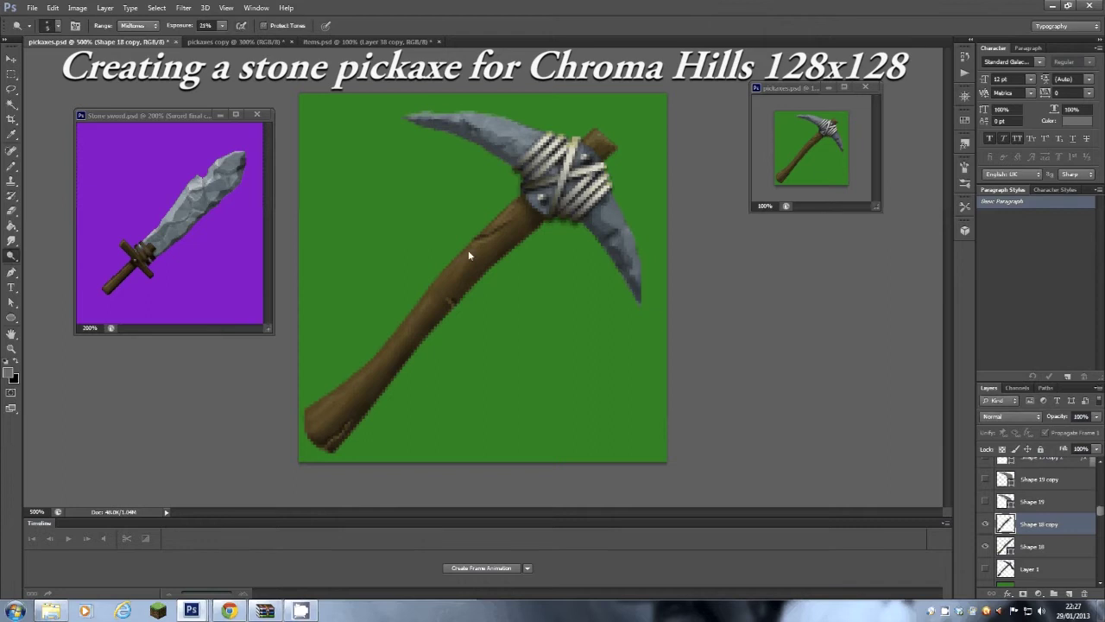
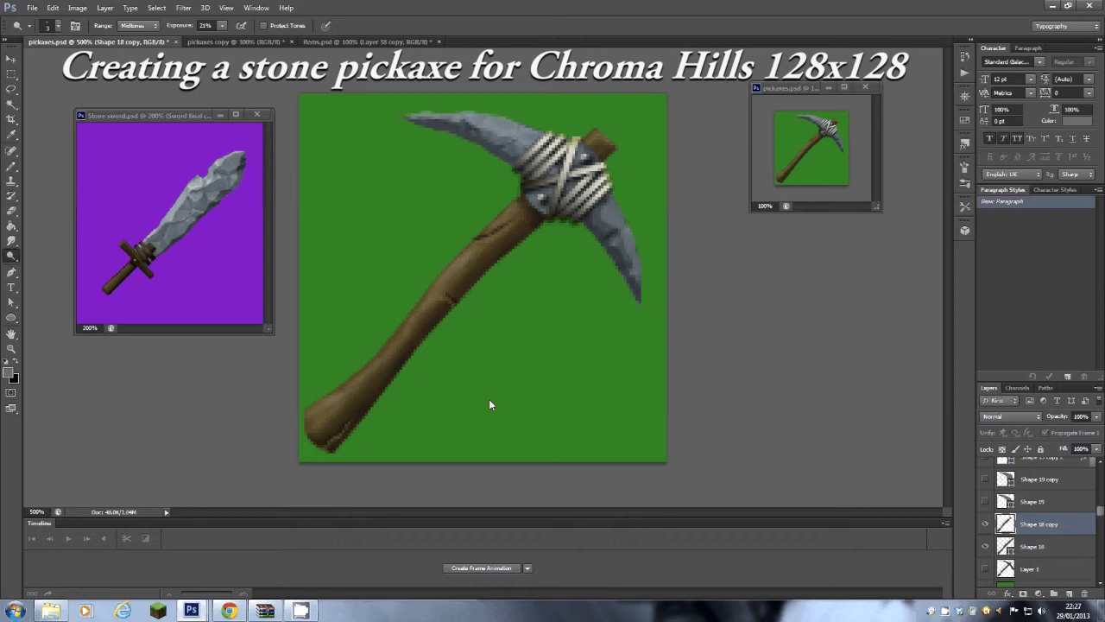
# Step: Deepen the shading around the handle's cracks using the Burn tool at Midtones with a fine brush, and check the texture at 100%
pyautogui.rightClick(12, 257)
pyautogui.click(48, 266)
pyautogui.hotkey('ctrl', '+')
pyautogui.hotkey('ctrl', '+')
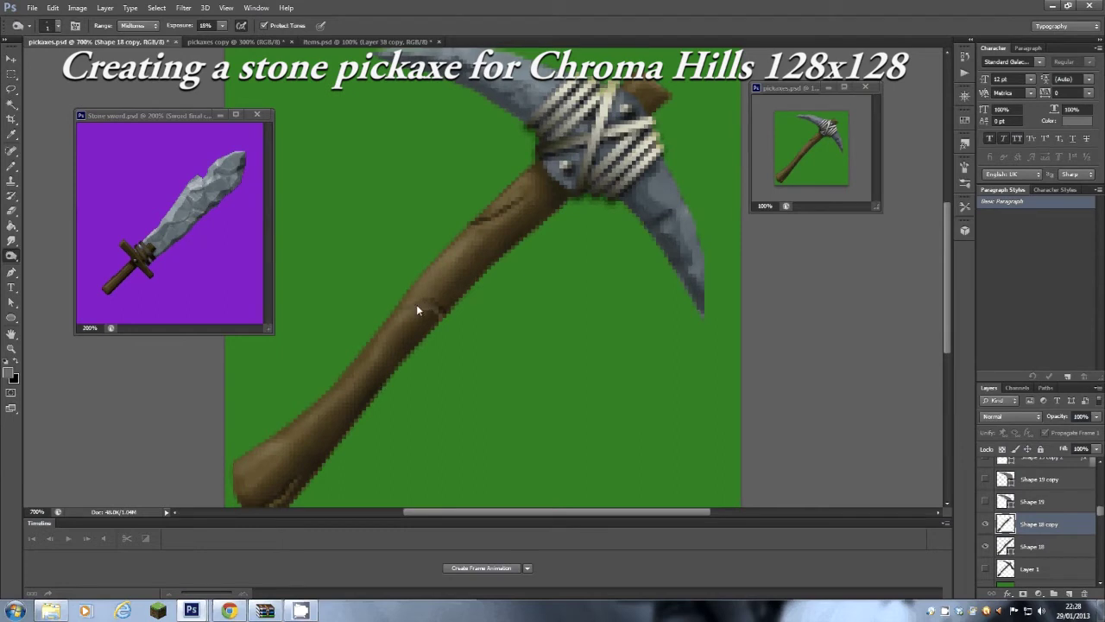
pyautogui.hotkey('ctrl', '-')
pyautogui.hotkey('ctrl', '-')
pyautogui.hotkey('ctrl', '-')
pyautogui.hotkey('ctrl', '-')
pyautogui.hotkey('ctrl', '-')
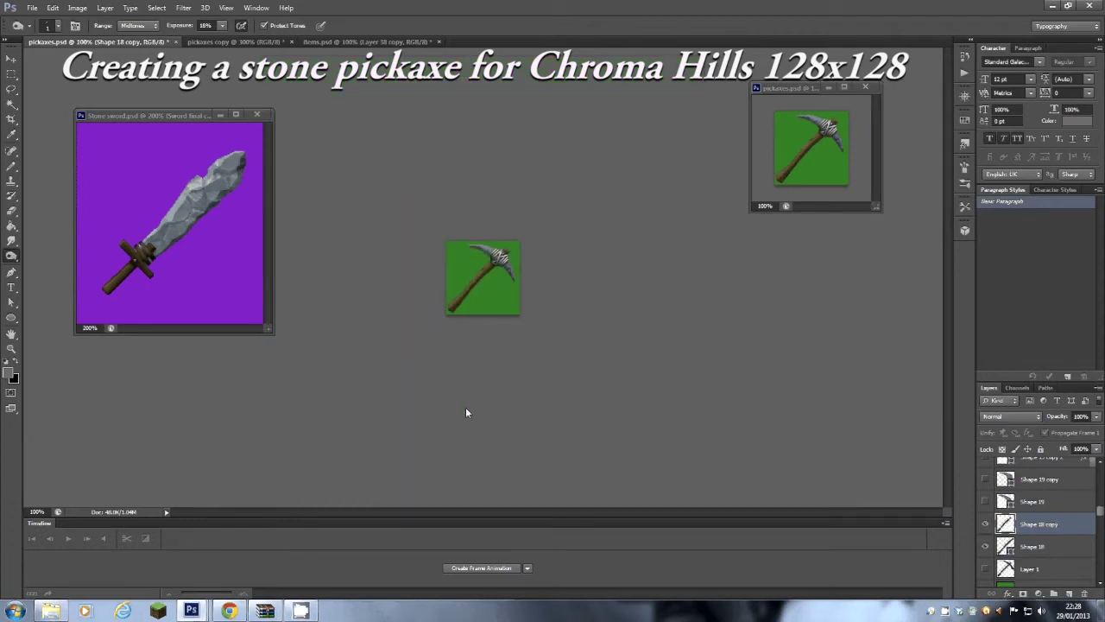
# Step: Brighten the handle's highlights with the Dodge tool at Midtones, 21% exposure, and check the texture at 100%
pyautogui.hotkey('ctrl', '+')
pyautogui.hotkey('ctrl', '+')
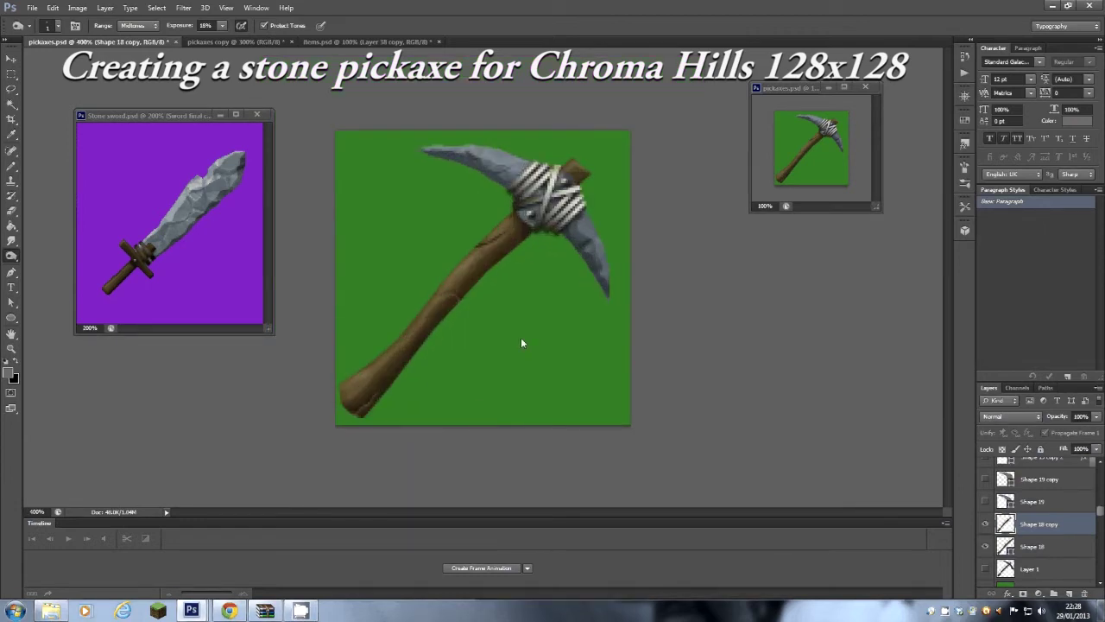
pyautogui.rightClick(11, 256)
pyautogui.click(48, 254)
pyautogui.hotkey('ctrl', '1')
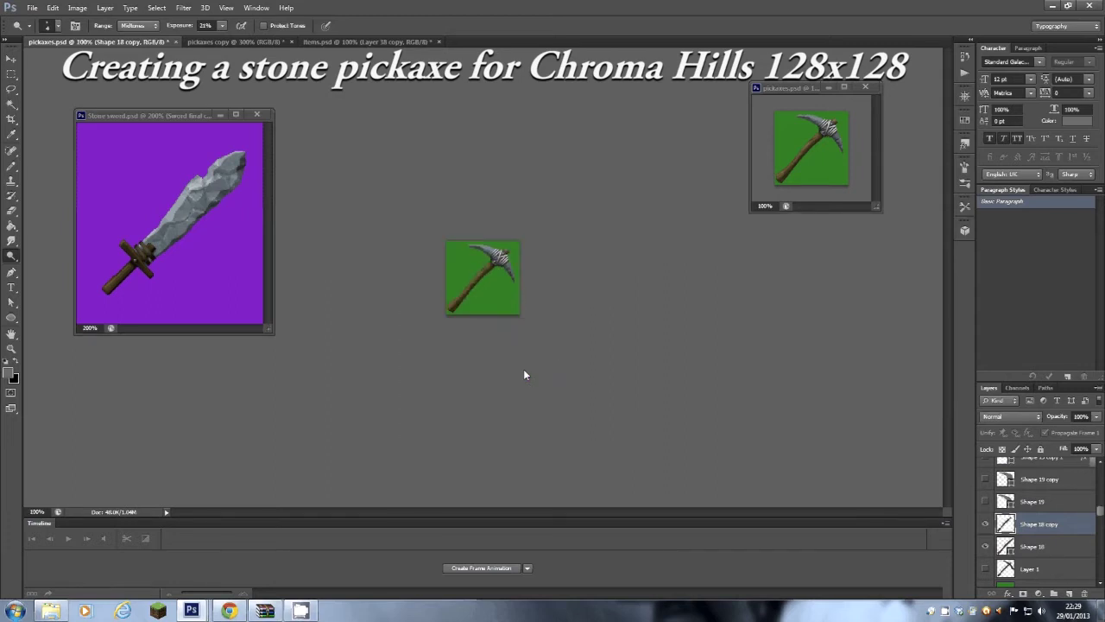
# Step: Hide the underlying Shape 18 layer and compare the pickaxe with and without the Shape 18 copy handle layer
pyautogui.hotkey('ctrl', '+')
pyautogui.hotkey('ctrl', '+')
pyautogui.hotkey('ctrl', '+')
pyautogui.hotkey('ctrl', '+')
pyautogui.hotkey('ctrl', '+')
pyautogui.click(985, 525)
pyautogui.click(985, 525)
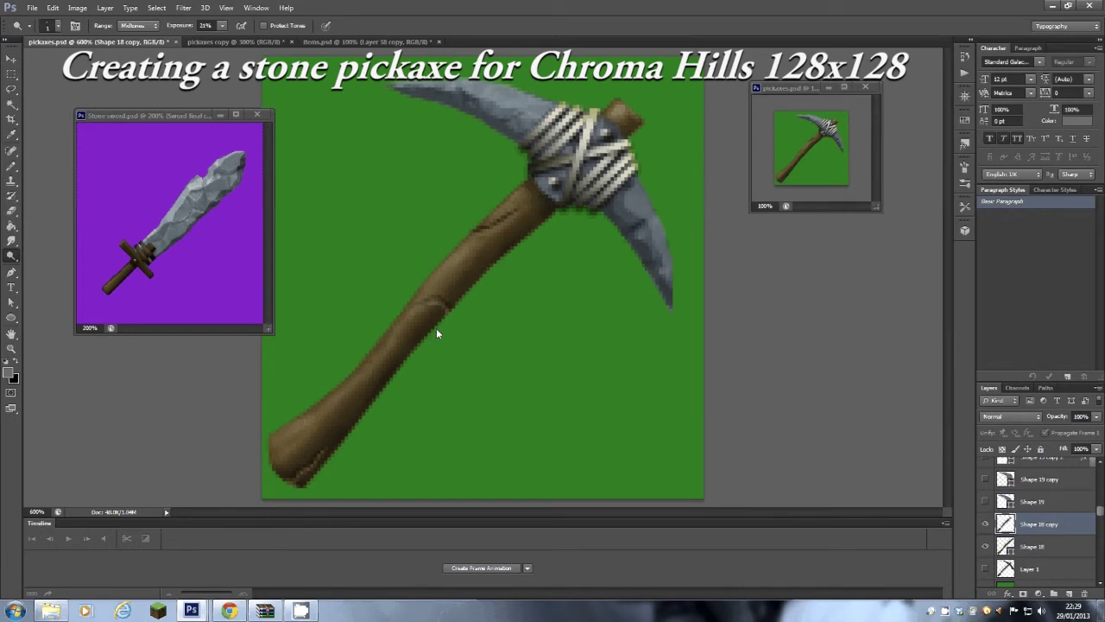
pyautogui.click(986, 524)
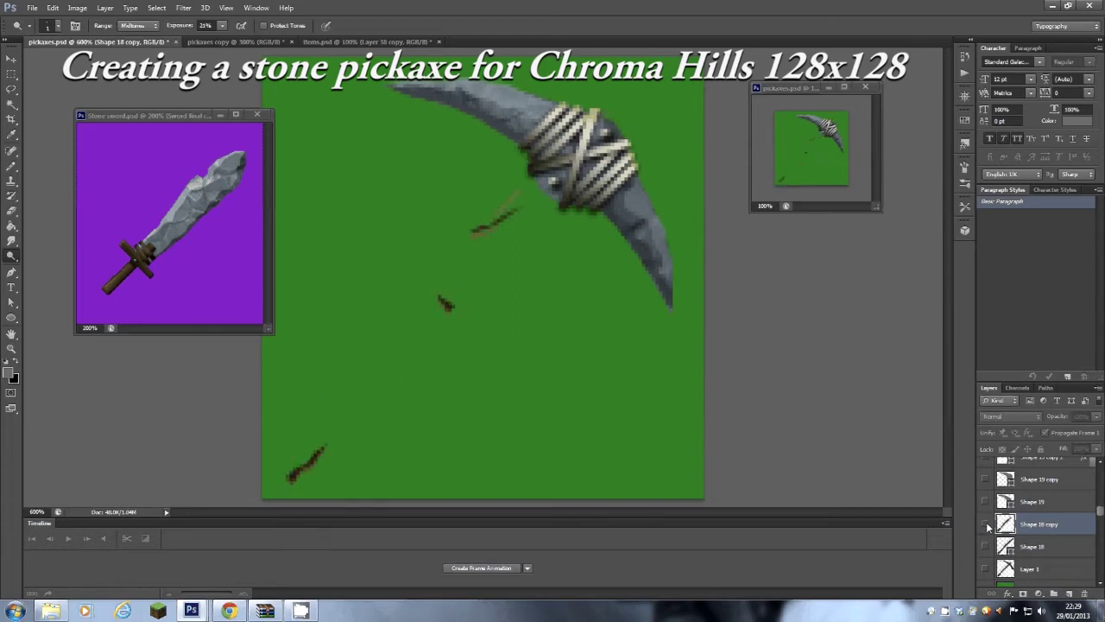
pyautogui.click(986, 524)
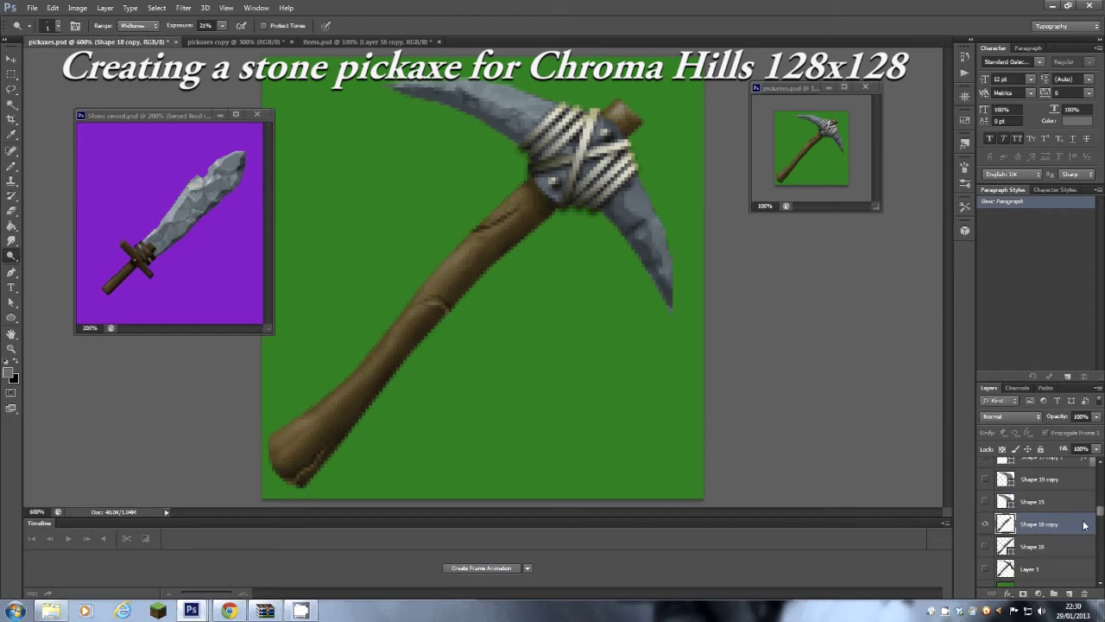
# Step: Sharpen the Shape 18 copy handle layer and fade the filter to about 65% opacity in Normal mode
pyautogui.click(183, 8)
pyautogui.moveTo(314, 181)
pyautogui.click(346, 222)
pyautogui.click(52, 8)
pyautogui.click(86, 57)
pyautogui.moveTo(785, 226); pyautogui.dragTo(750, 229)
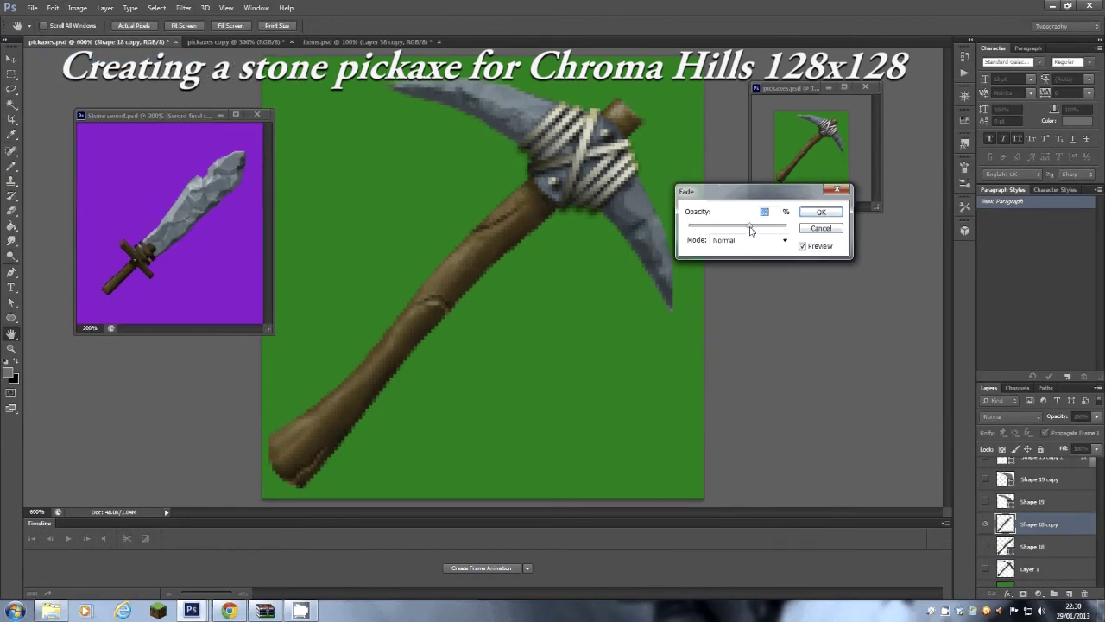
pyautogui.moveTo(790, 191); pyautogui.dragTo(713, 249)
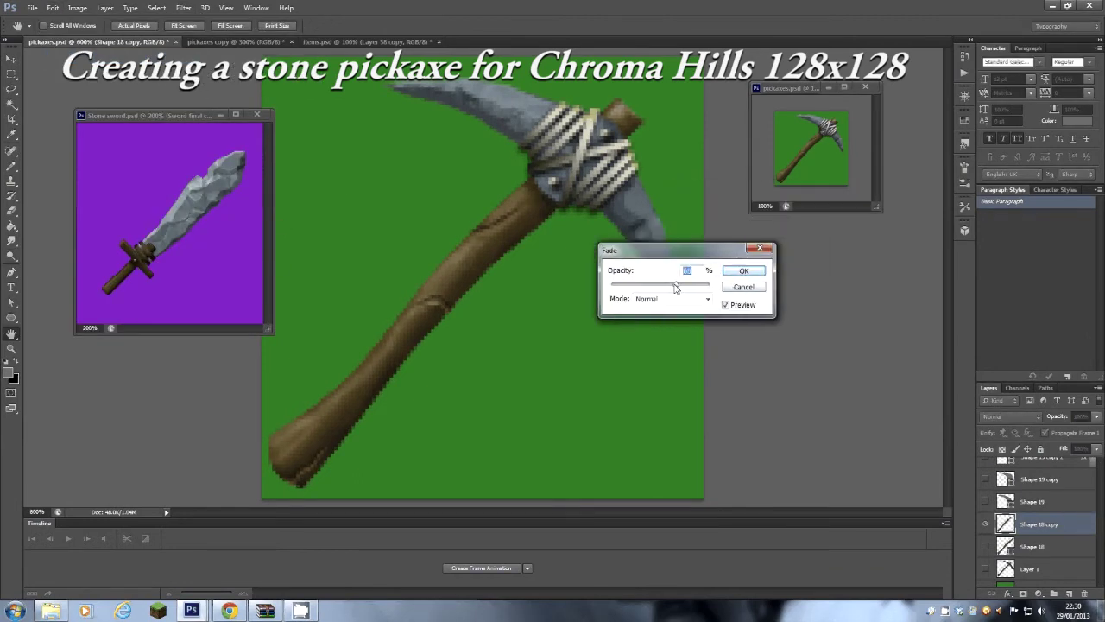
pyautogui.click(744, 271)
# Step: Examine the sharpened handle up close by toggling the visibility of Shape 18 copy and the layers above it
pyautogui.hotkey('ctrl', '+')
pyautogui.click(986, 524)
pyautogui.click(986, 524)
pyautogui.click(986, 524)
pyautogui.click(986, 524)
pyautogui.scroll(5, 987, 518)
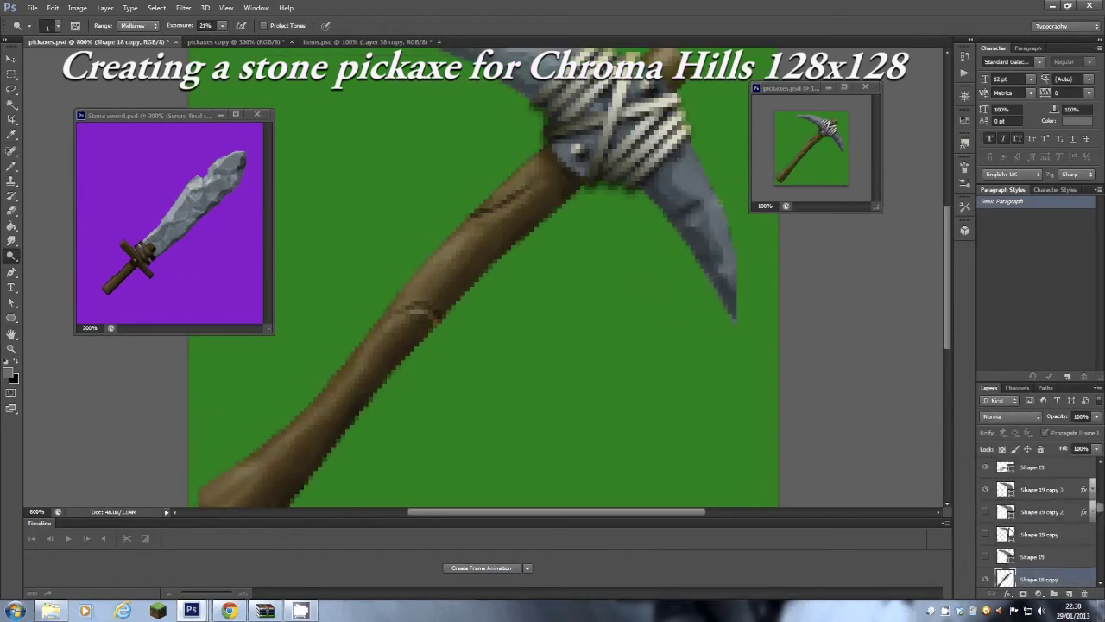
pyautogui.click(987, 480)
pyautogui.click(988, 522)
pyautogui.scroll(-5, 988, 523)
pyautogui.click(985, 469)
pyautogui.click(985, 469)
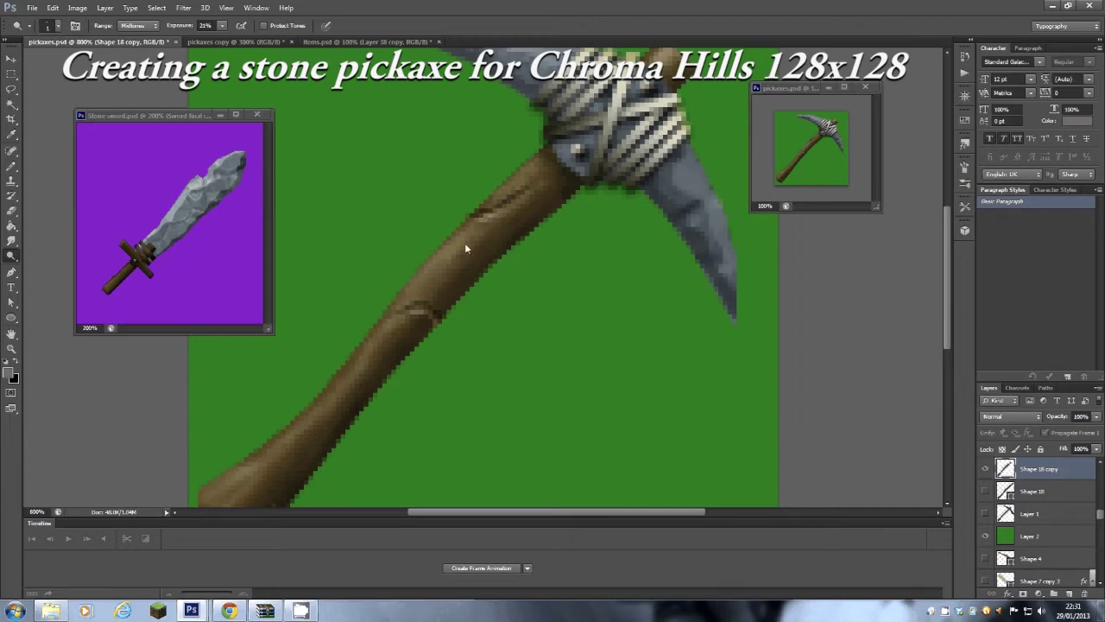
# Step: Examine the whole pickaxe from a distance and compare it with the handle's Shape 18 copy layer shown and hidden
pyautogui.scroll(-6, 472, 353)
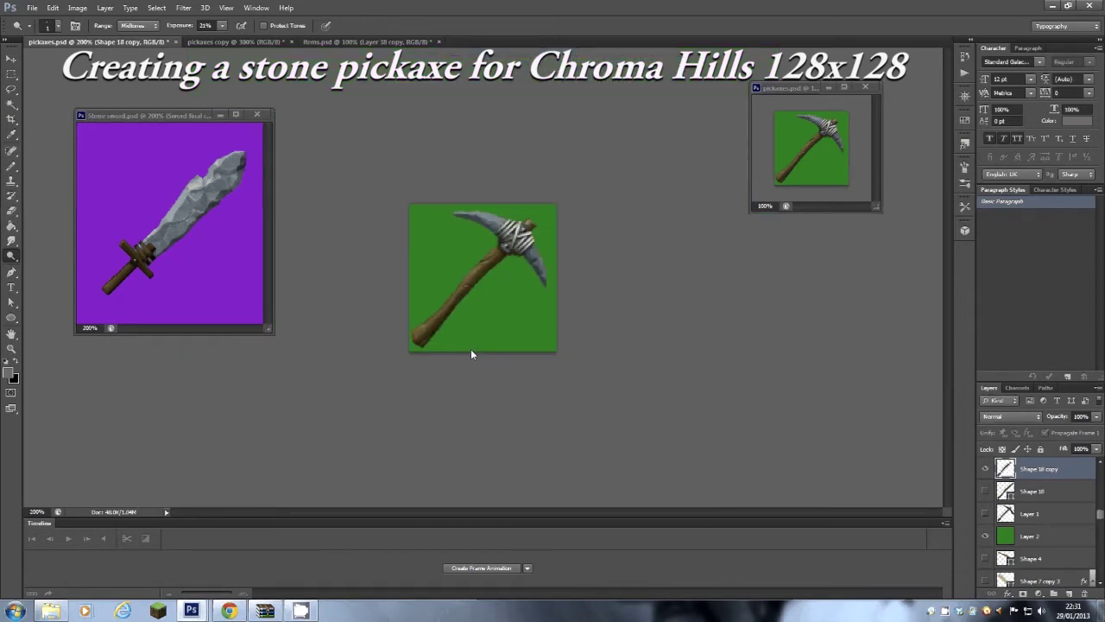
pyautogui.scroll(4, 530, 233)
pyautogui.press('v')
pyautogui.rightClick(464, 259)
pyautogui.click(492, 270)
pyautogui.click(985, 469)
pyautogui.click(985, 469)
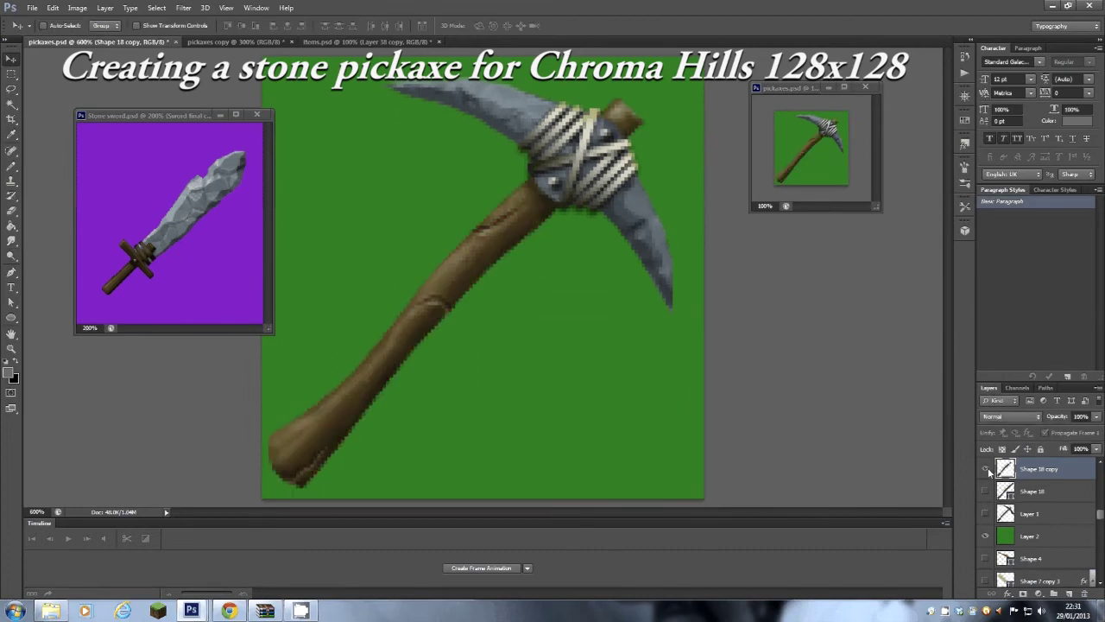
# Step: Erase the faint, semi-transparent pixels along the handle's lower edge with a 1-pixel Eraser in Pencil mode at 100% opacity
pyautogui.scroll(2, 625, 389)
pyautogui.moveTo(586, 311); pyautogui.dragTo(458, 441)
pyautogui.press('e')
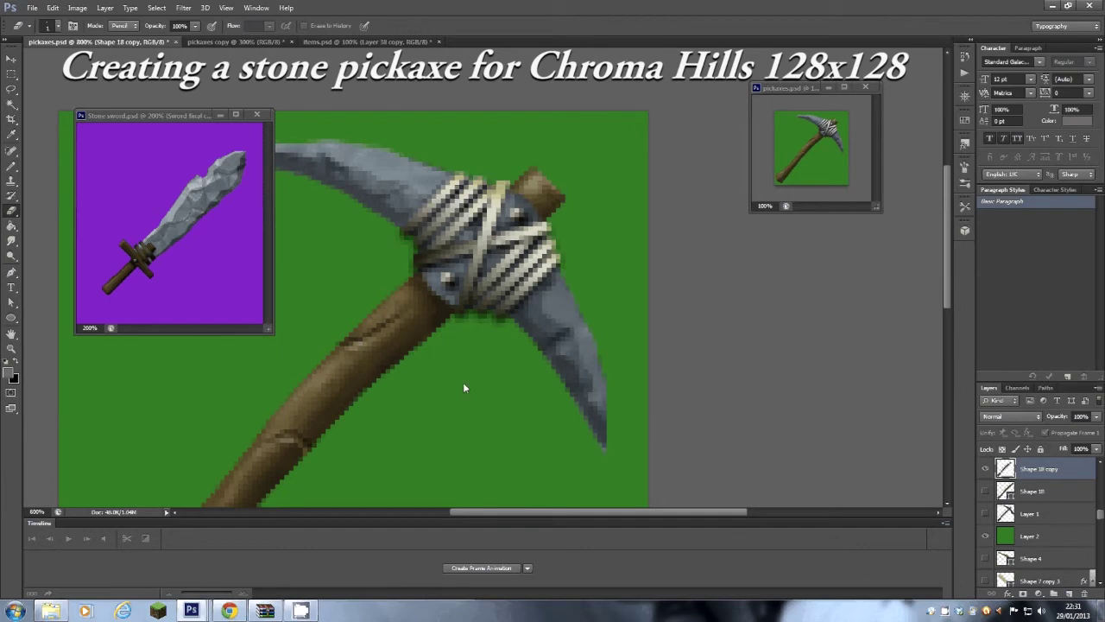
pyautogui.moveTo(449, 318); pyautogui.dragTo(534, 261)
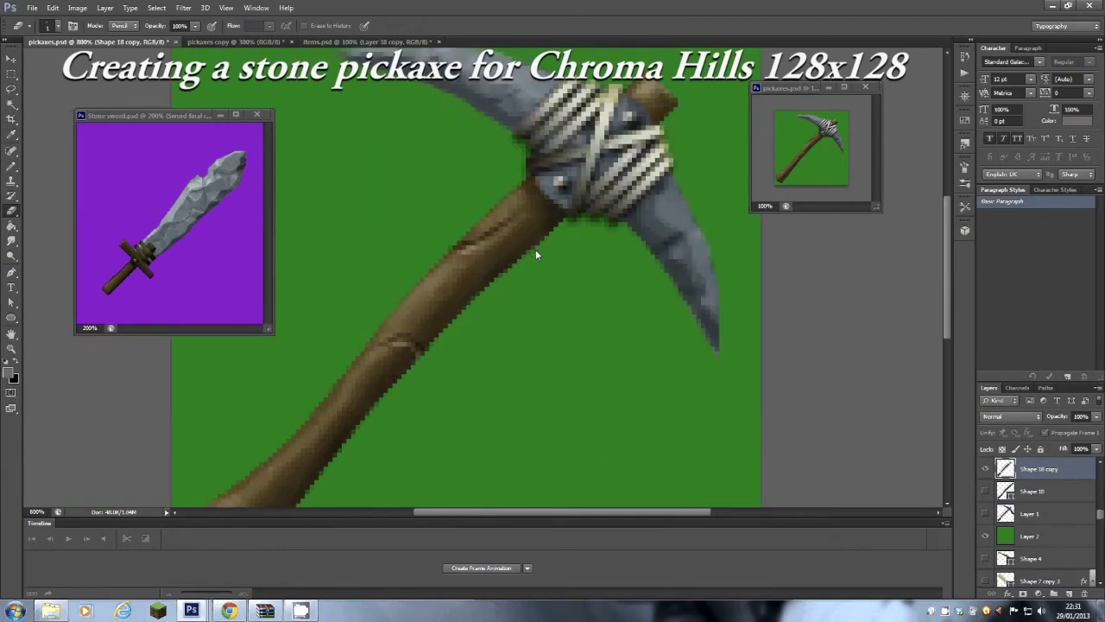
pyautogui.scroll(2, 544, 320)
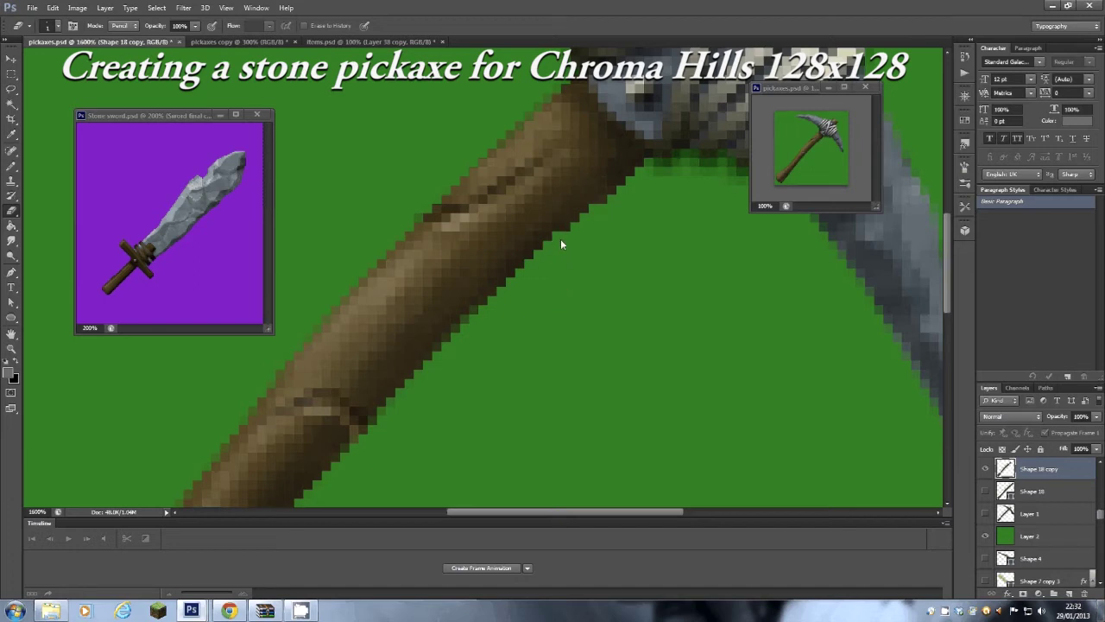
pyautogui.moveTo(416, 410); pyautogui.dragTo(486, 282)
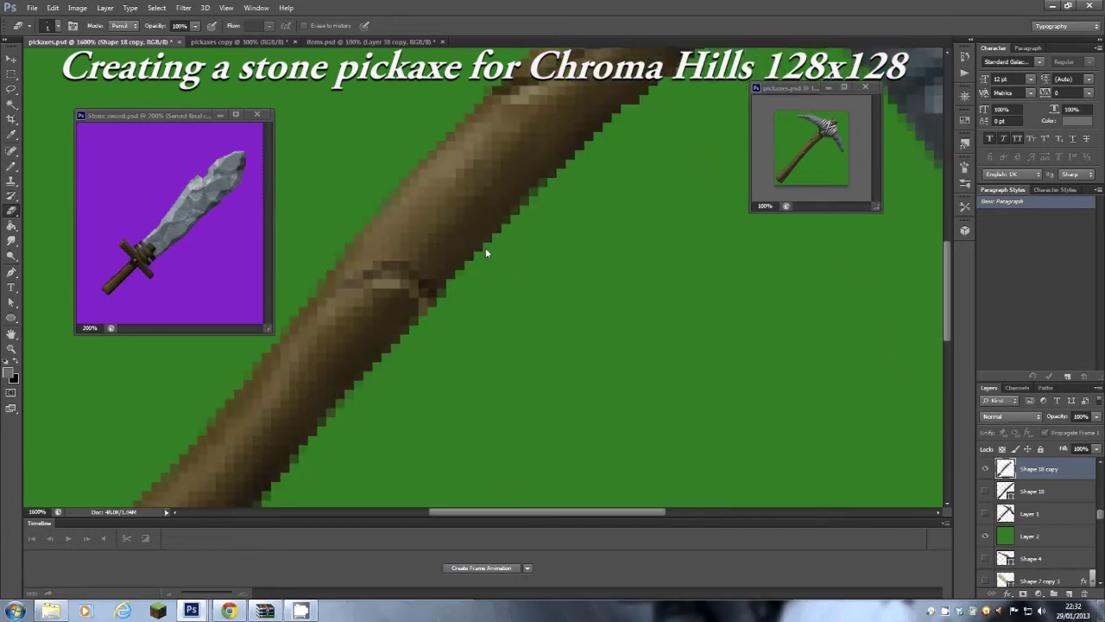
pyautogui.scroll(-3, 543, 190)
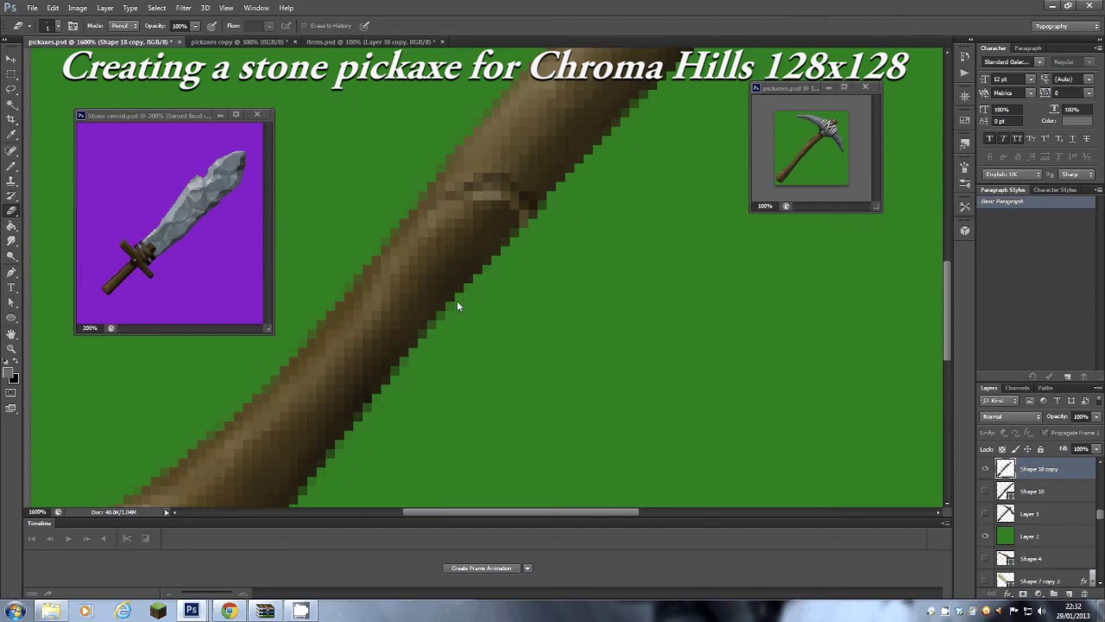
pyautogui.moveTo(361, 459); pyautogui.dragTo(480, 331)
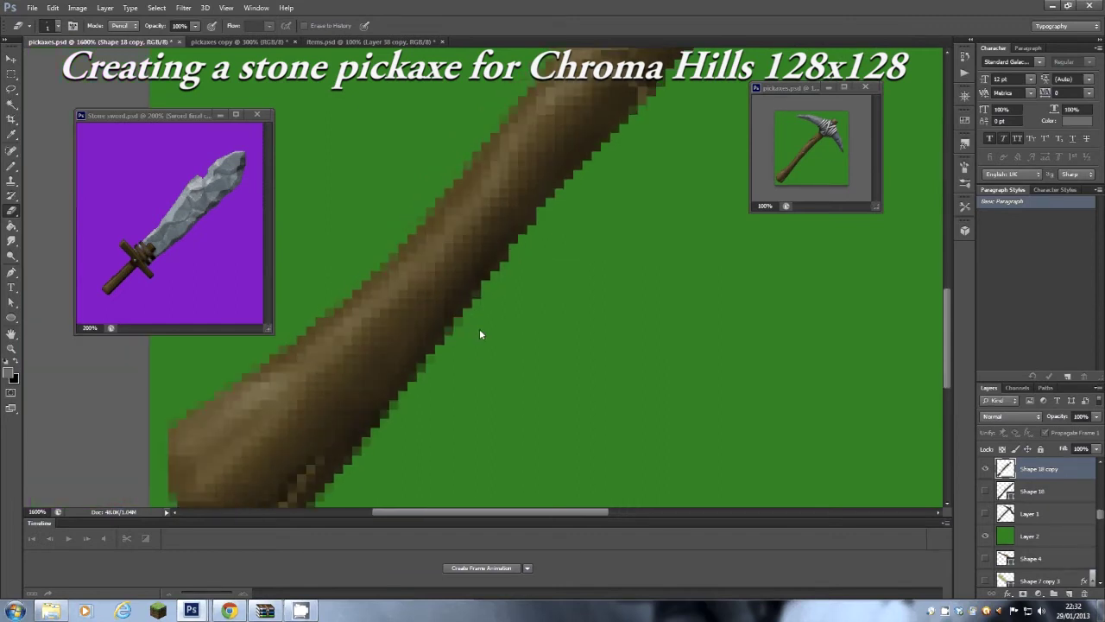
# Step: Pencil solid dark brown pixels, sampled from the handle, along its lower edge at 100% opacity
pyautogui.press('b')
pyautogui.click(468, 301)
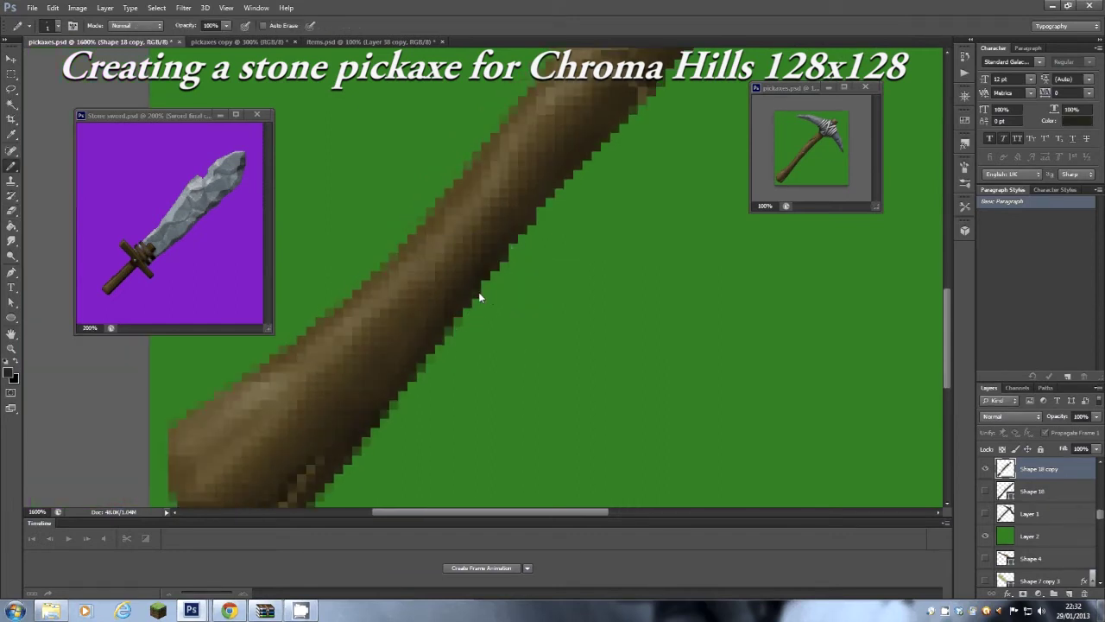
pyautogui.click(632, 112)
pyautogui.click(384, 412)
pyautogui.click(403, 390)
pyautogui.click(428, 358)
pyautogui.moveTo(385, 489); pyautogui.dragTo(545, 373)
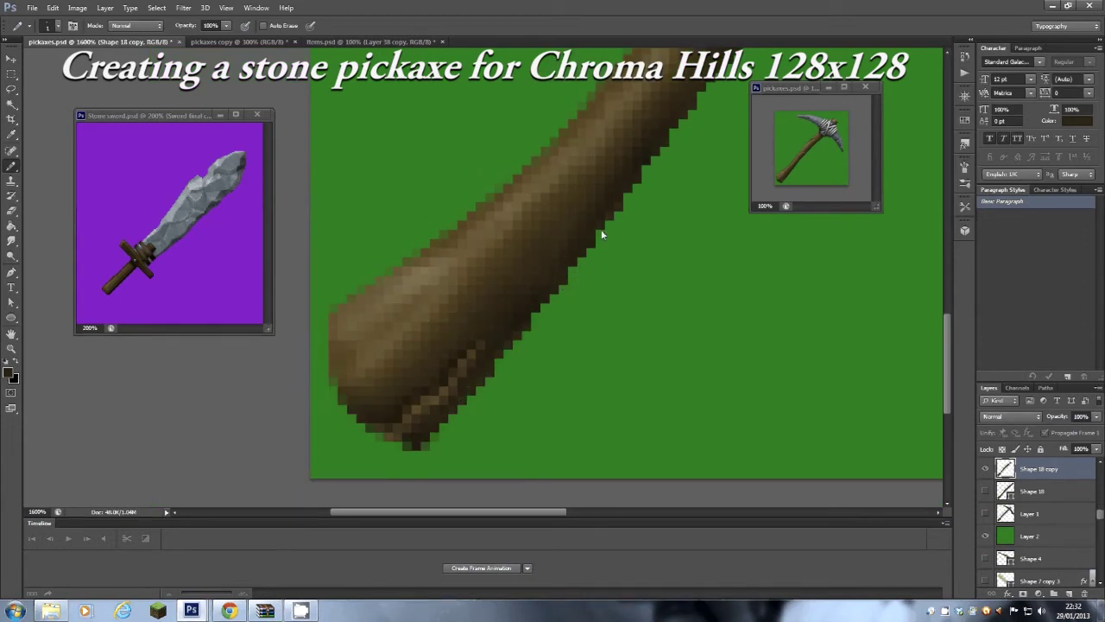
# Step: Fill the soft edge pixels around the handle's butt end with solid browns sampled from the adjacent wood
pyautogui.click(433, 437)
pyautogui.keyDown('alt'); pyautogui.click(345, 398); pyautogui.keyUp('alt')
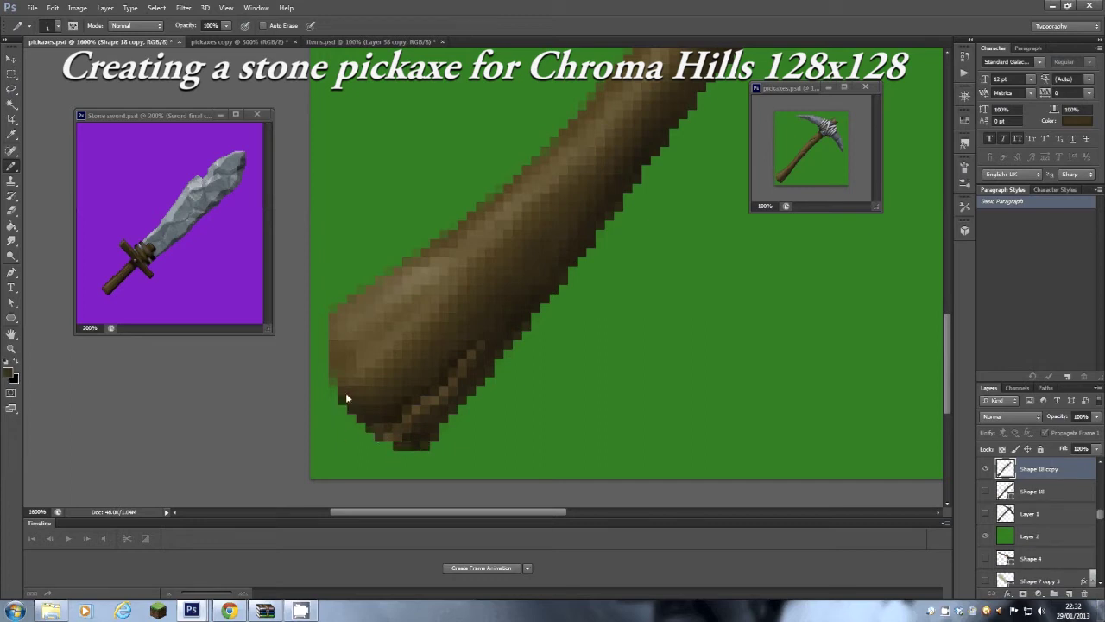
pyautogui.keyDown('alt'); pyautogui.click(345, 385); pyautogui.keyUp('alt')
pyautogui.click(333, 379)
pyautogui.hotkey('alt', 'e')
pyautogui.press('Escape')
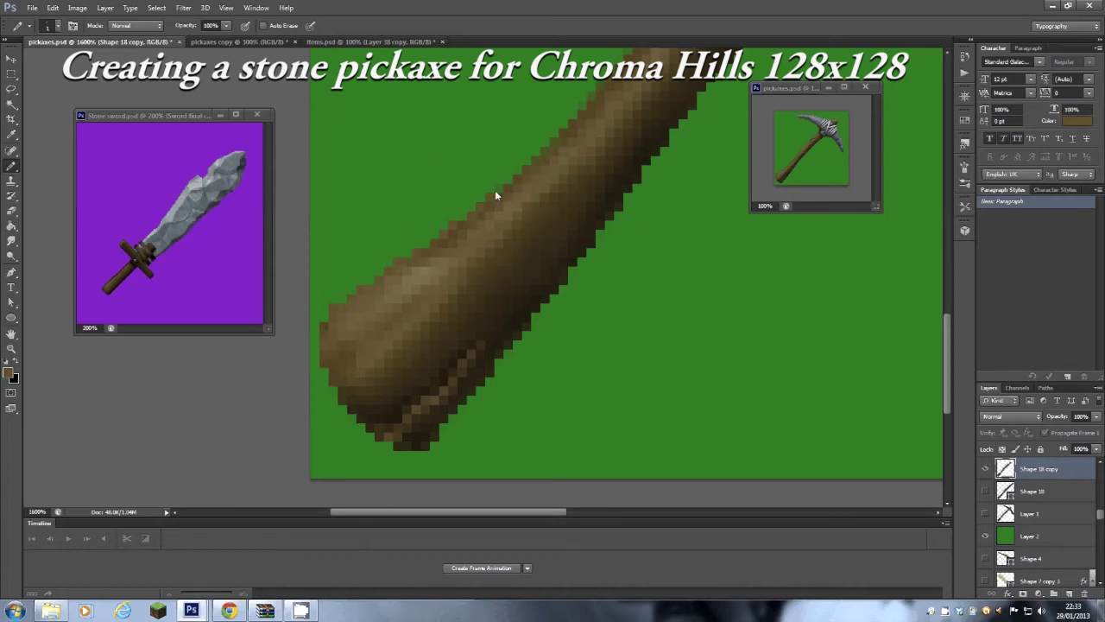
# Step: Clean up the outline of the handle's lower half and middle crack by erasing stray pixels and pencilling sampled browns
pyautogui.moveTo(600, 159); pyautogui.dragTo(492, 271)
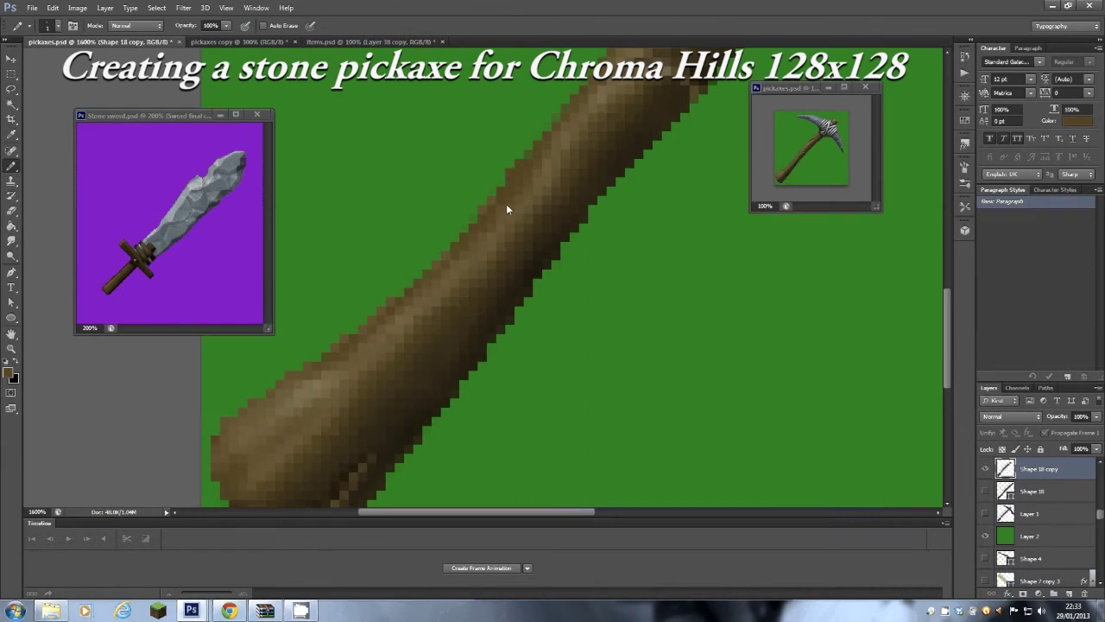
pyautogui.press('e')
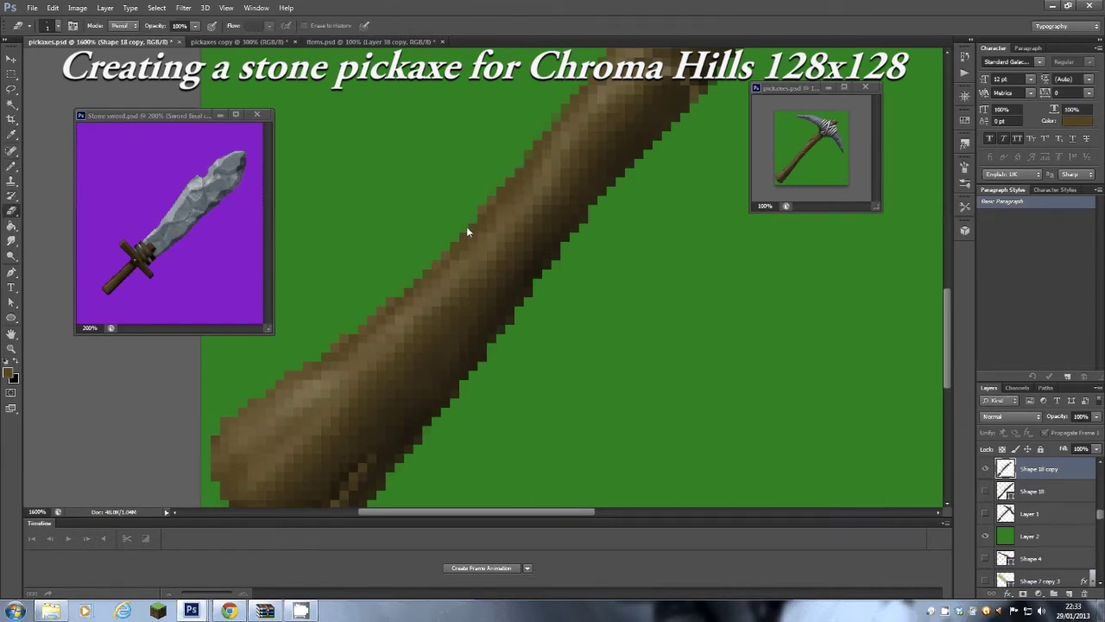
pyautogui.moveTo(510, 235); pyautogui.dragTo(420, 397)
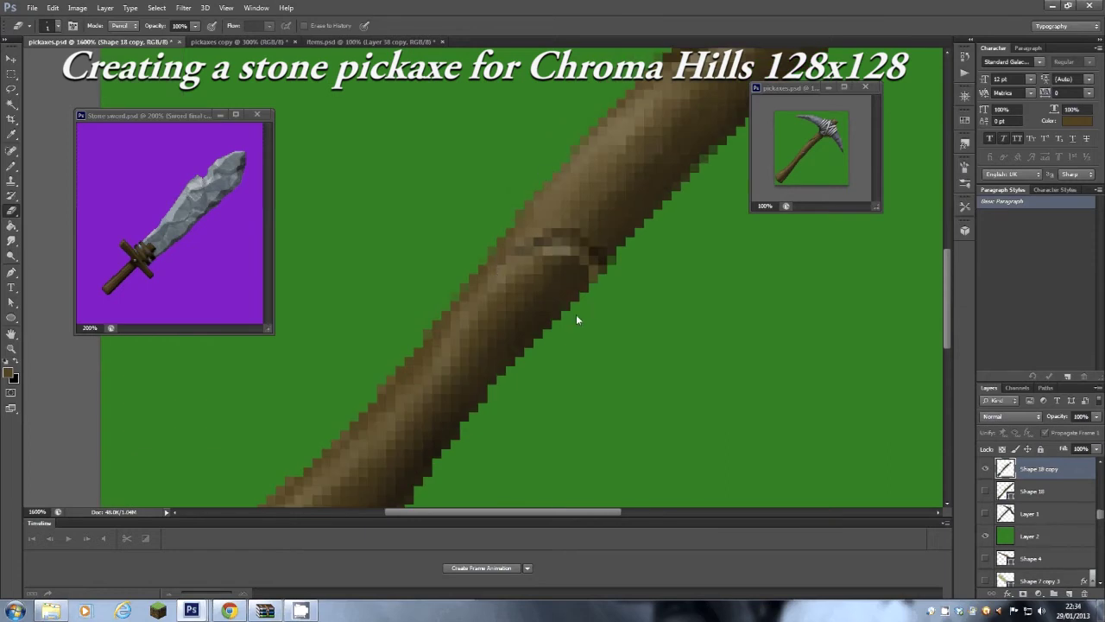
pyautogui.press('b')
pyautogui.keyDown('alt'); pyautogui.click(609, 260); pyautogui.keyUp('alt')
pyautogui.keyDown('alt'); pyautogui.click(430, 332); pyautogui.keyUp('alt')
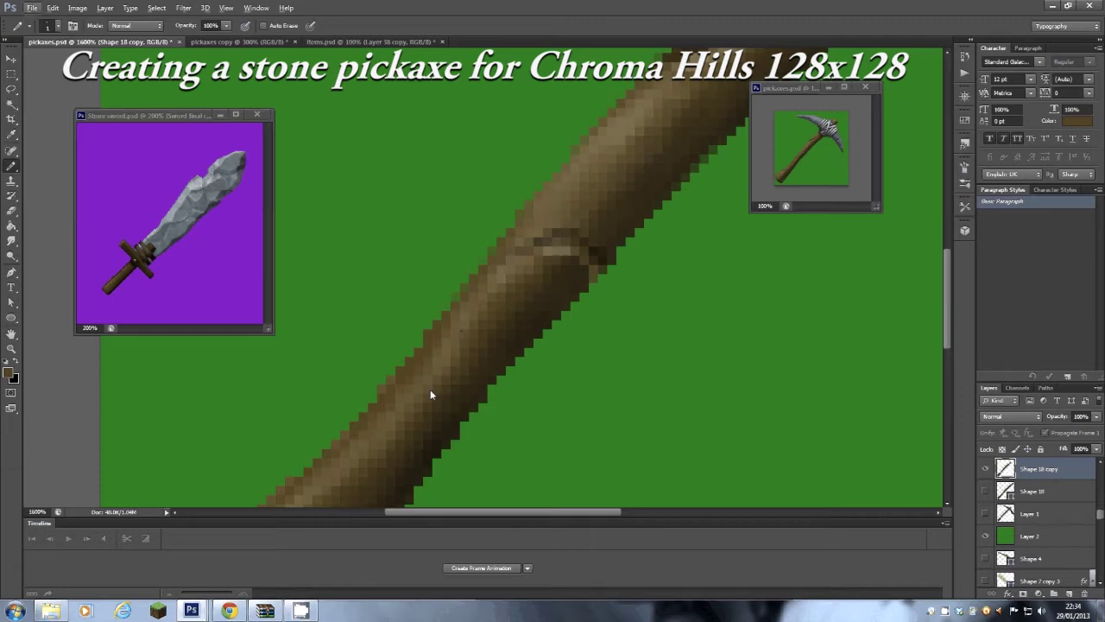
pyautogui.moveTo(431, 390); pyautogui.dragTo(564, 233)
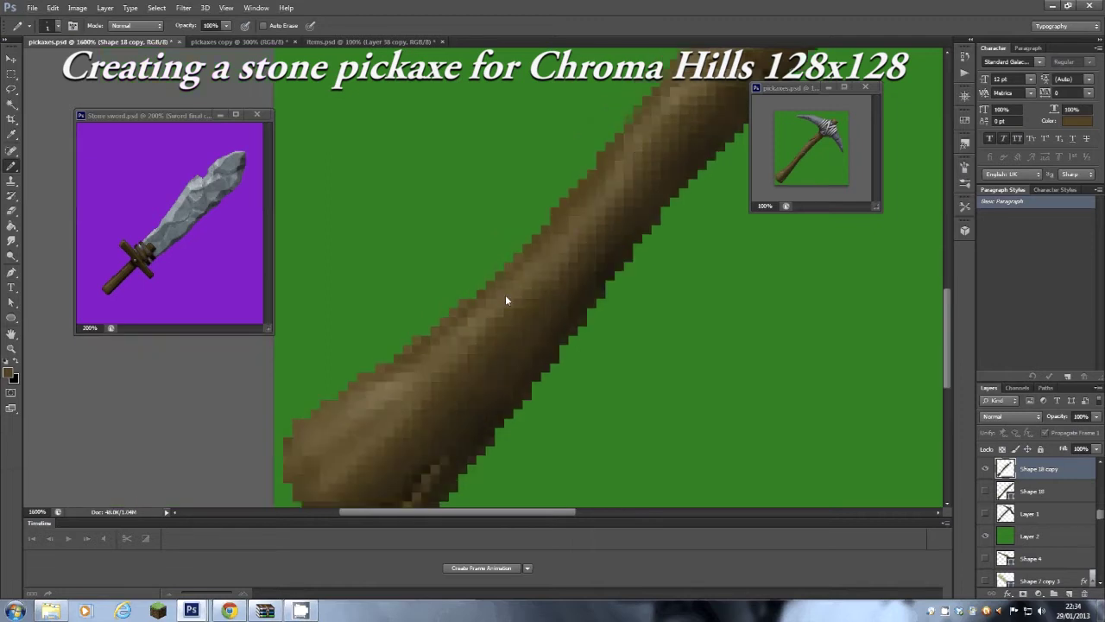
# Step: Harden the upper edge of the handle's upper half with the Eraser and Pencil, and check the texture at 100%
pyautogui.moveTo(505, 294)
pyautogui.mouseDown()
pyautogui.moveTo(415, 398)
pyautogui.moveTo(445, 331)
pyautogui.moveTo(420, 305)
pyautogui.mouseUp()
pyautogui.press('e')
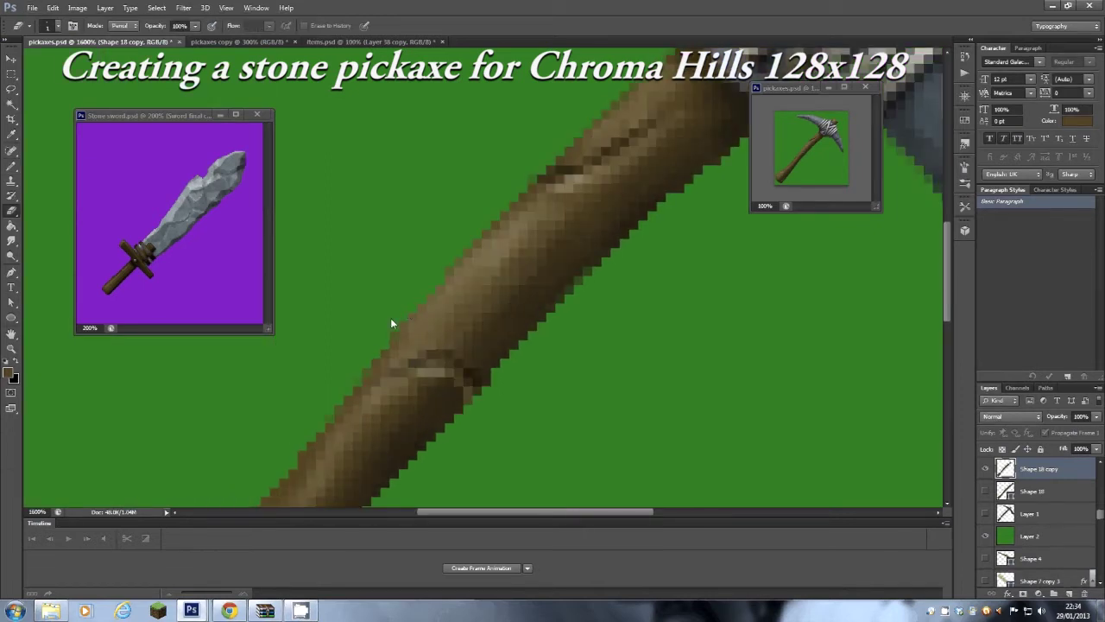
pyautogui.moveTo(592, 175); pyautogui.dragTo(507, 278)
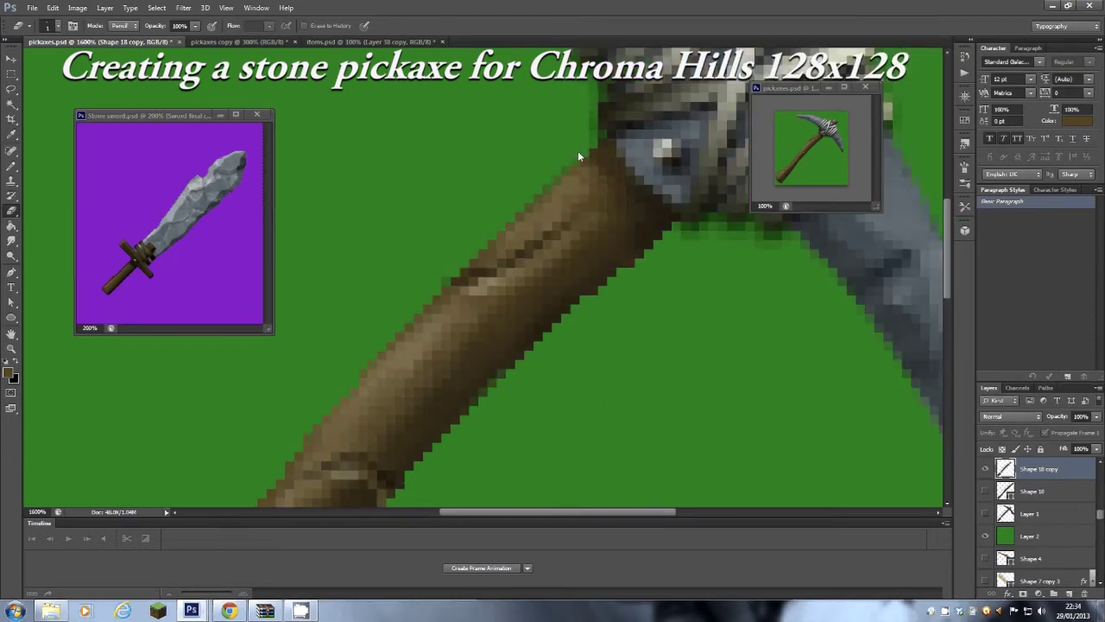
pyautogui.press('b')
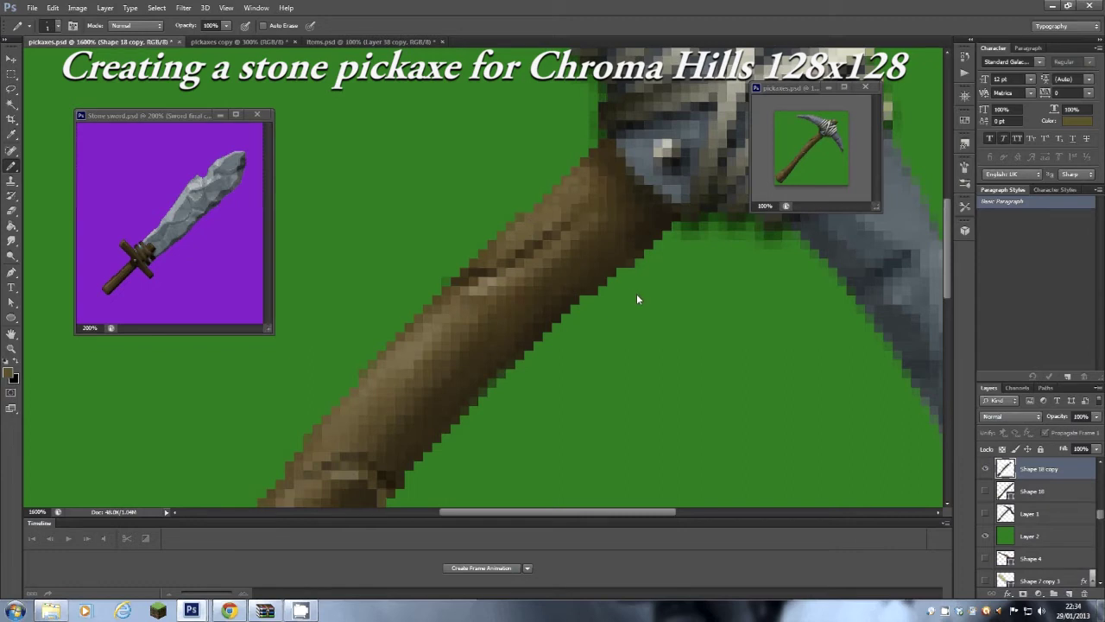
pyautogui.press('e')
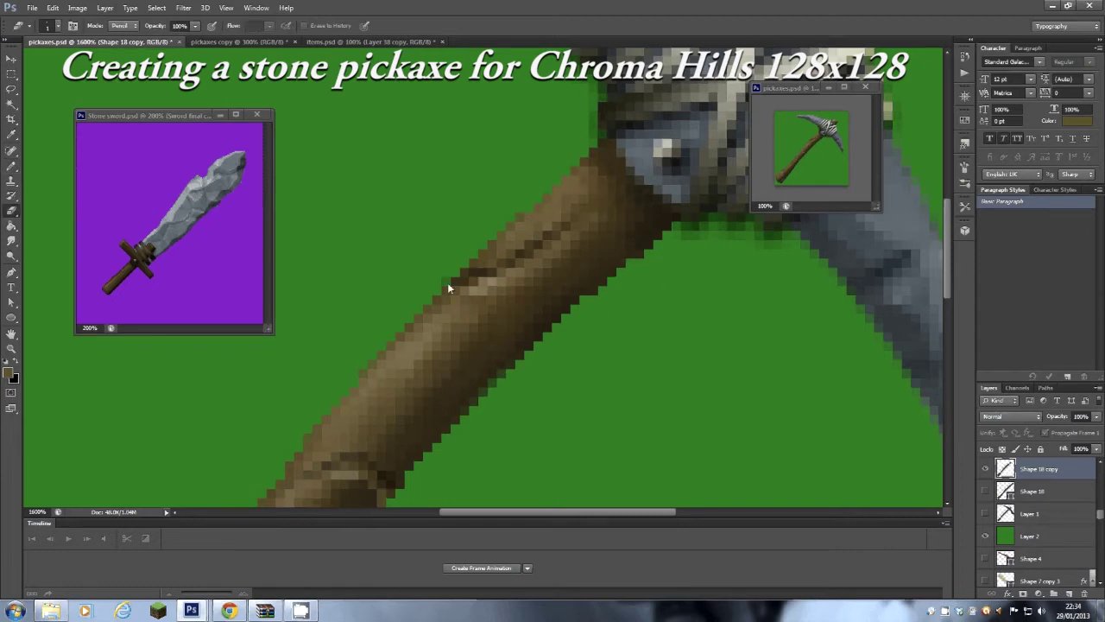
pyautogui.press('v')
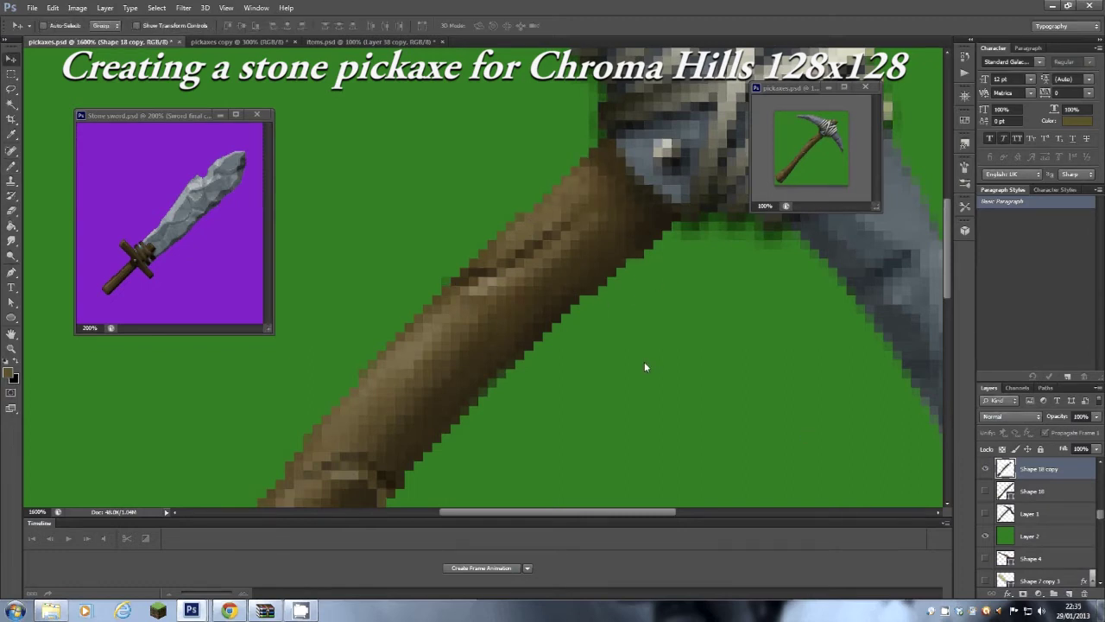
pyautogui.hotkey('ctrl', '1')
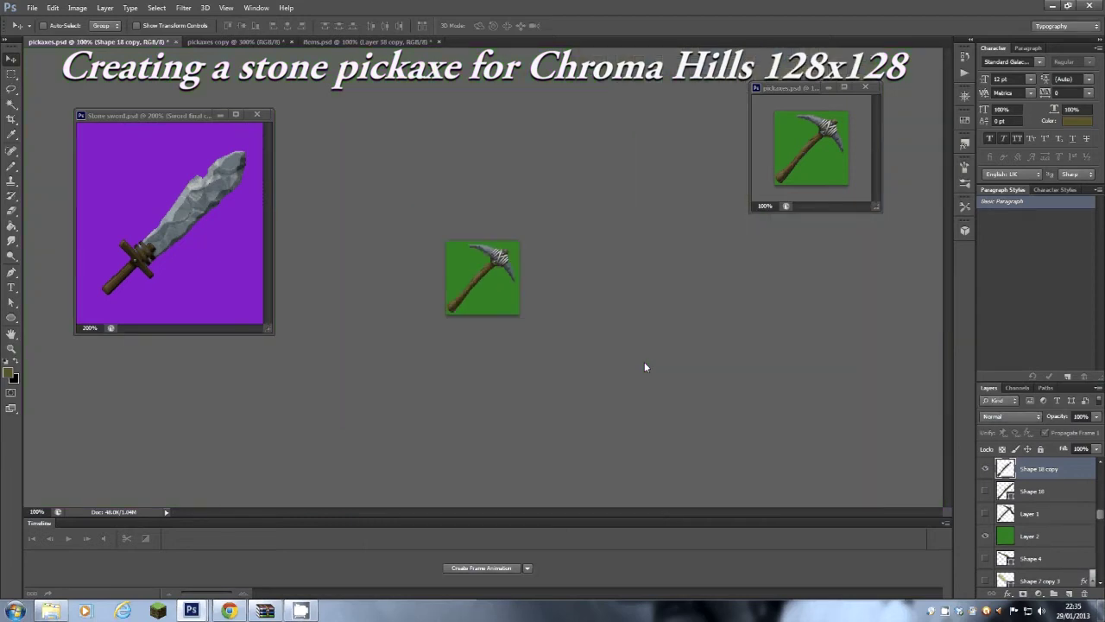
# Step: Convert the layer effects of the Shape 20 copy 3 binding strand into separate layers
pyautogui.hotkey('ctrl', '+')
pyautogui.hotkey('ctrl', '+')
pyautogui.hotkey('ctrl', '+')
pyautogui.hotkey('ctrl', '+')
pyautogui.hotkey('ctrl', '+')
pyautogui.hotkey('ctrl', '+')
pyautogui.hotkey('ctrl', '+')
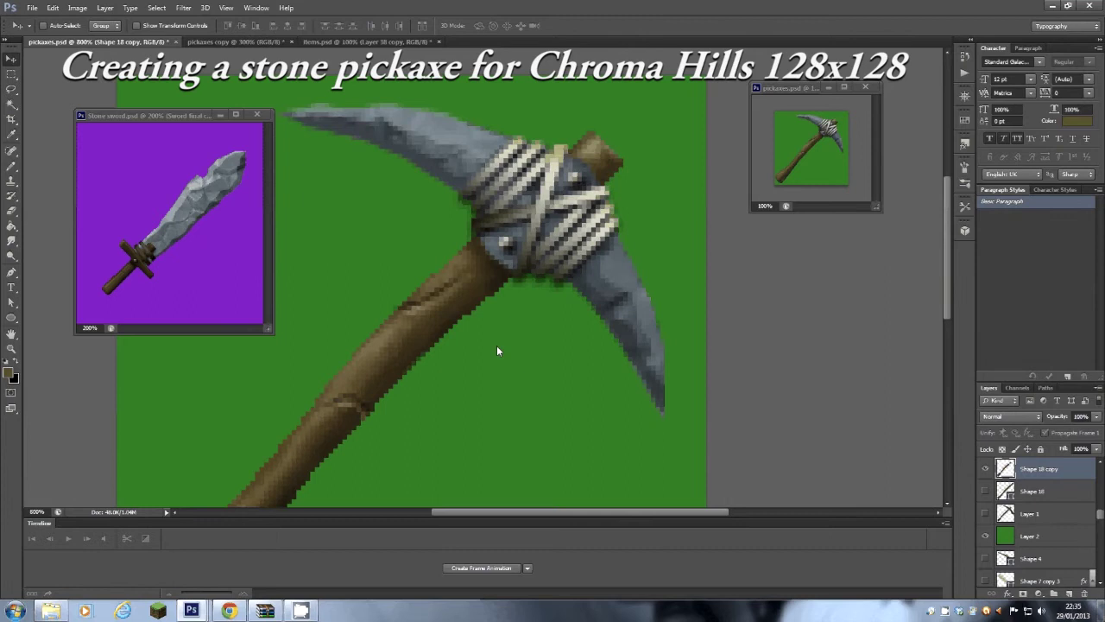
pyautogui.rightClick(544, 268)
pyautogui.click(566, 274)
pyautogui.click(31, 8)
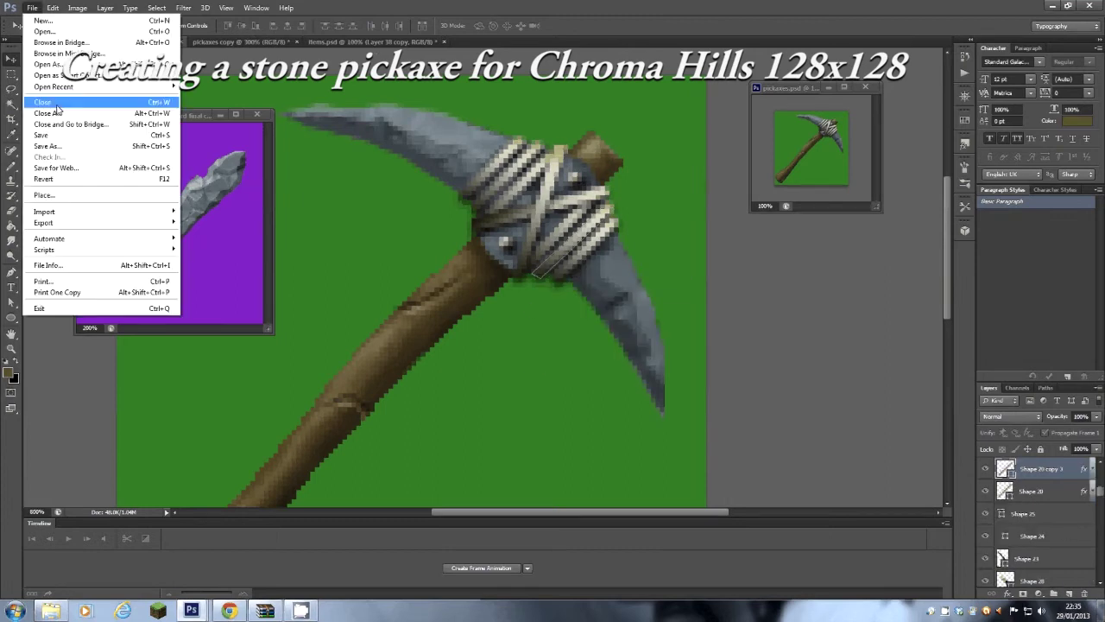
pyautogui.press('Escape')
pyautogui.rightClick(1084, 468)
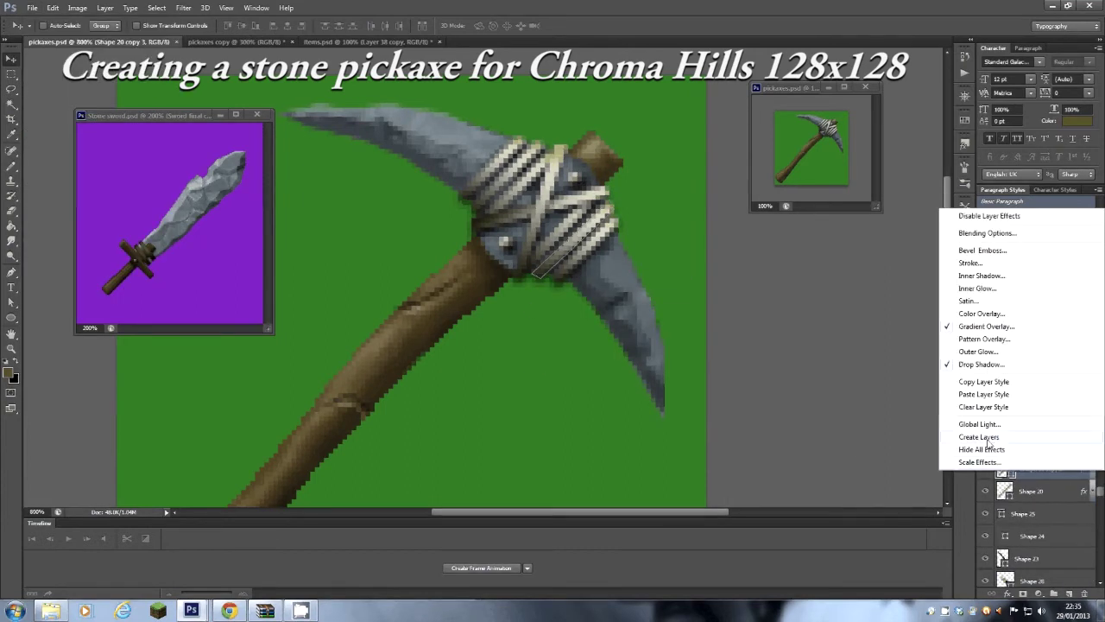
pyautogui.click(988, 438)
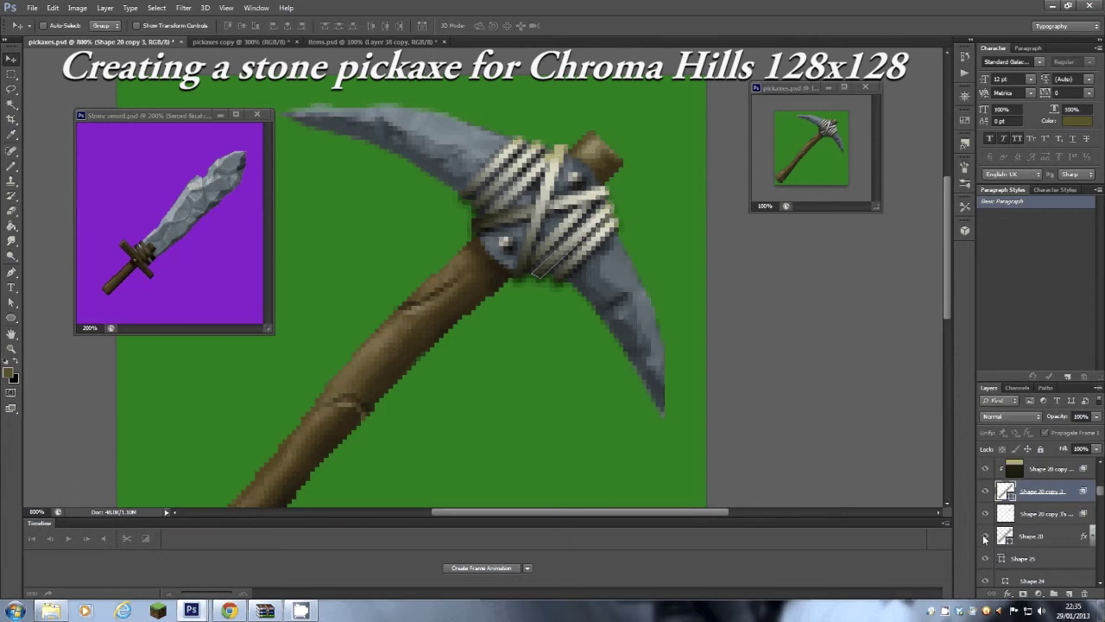
# Step: Split the layer effects of the Shape 20, Shape 20 copy 4 and Shape 20 copy strands into their own layers
pyautogui.rightClick(1084, 536)
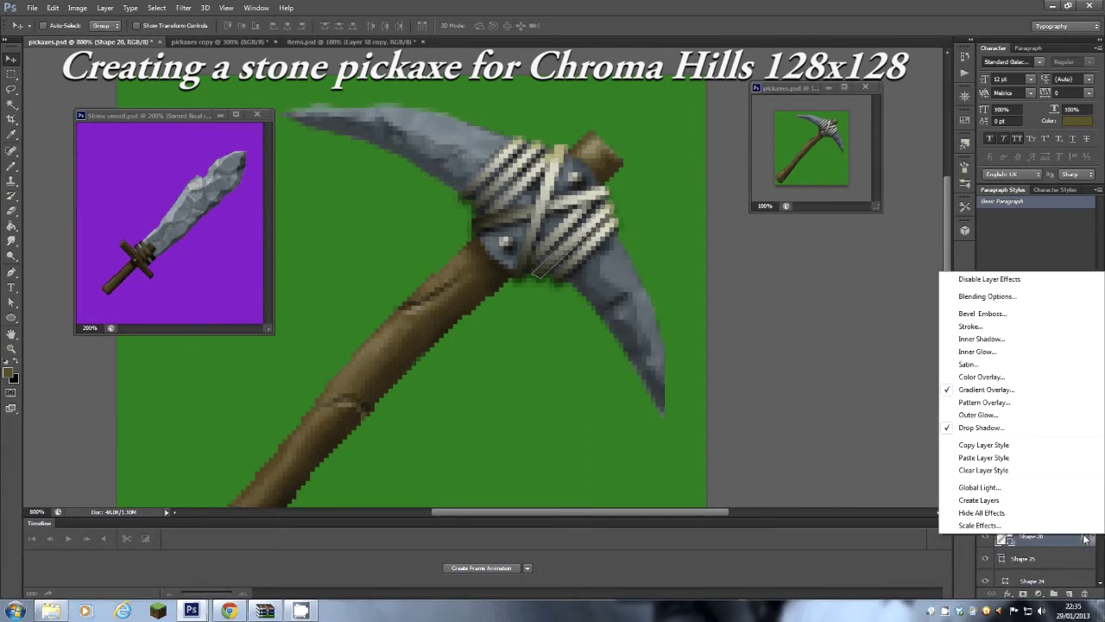
pyautogui.click(1004, 501)
pyautogui.press('Return')
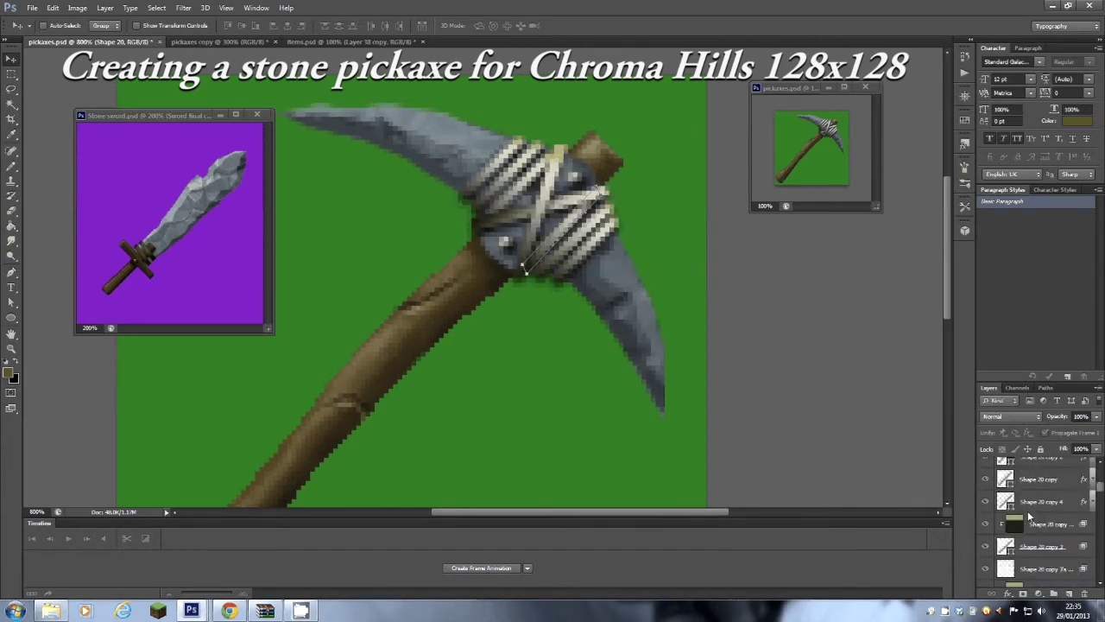
pyautogui.rightClick(1083, 500)
pyautogui.click(980, 472)
pyautogui.press('Return')
pyautogui.rightClick(1084, 480)
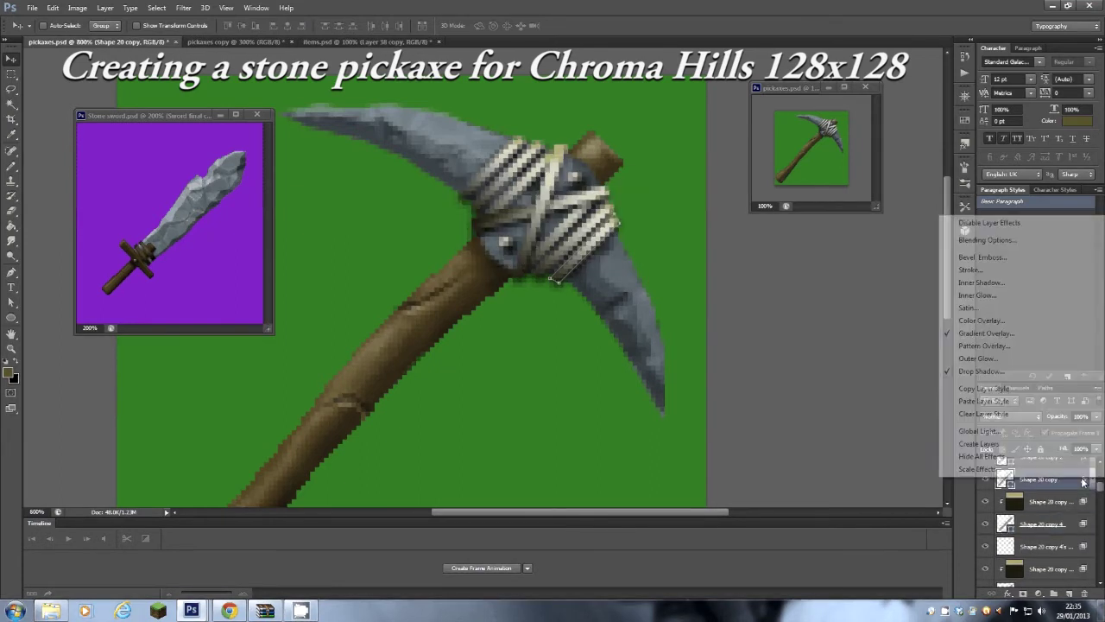
pyautogui.click(980, 444)
pyautogui.press('Return')
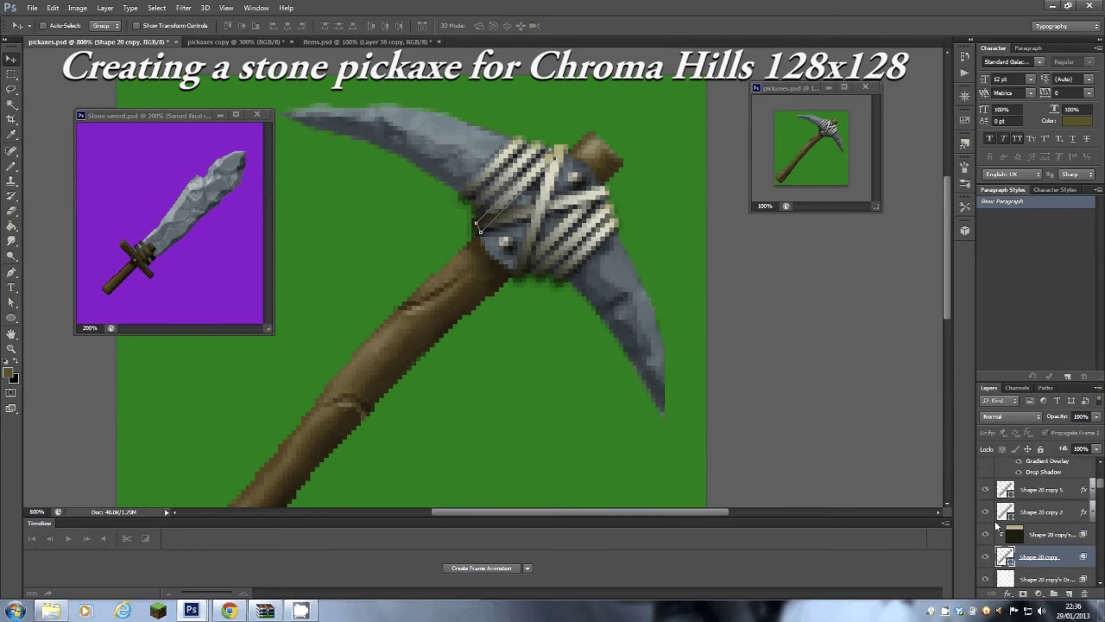
# Step: Create separate layers from the effects of the Shape 20 copy 2 and Shape 20 copy 5 strands
pyautogui.rightClick(1084, 513)
pyautogui.click(988, 481)
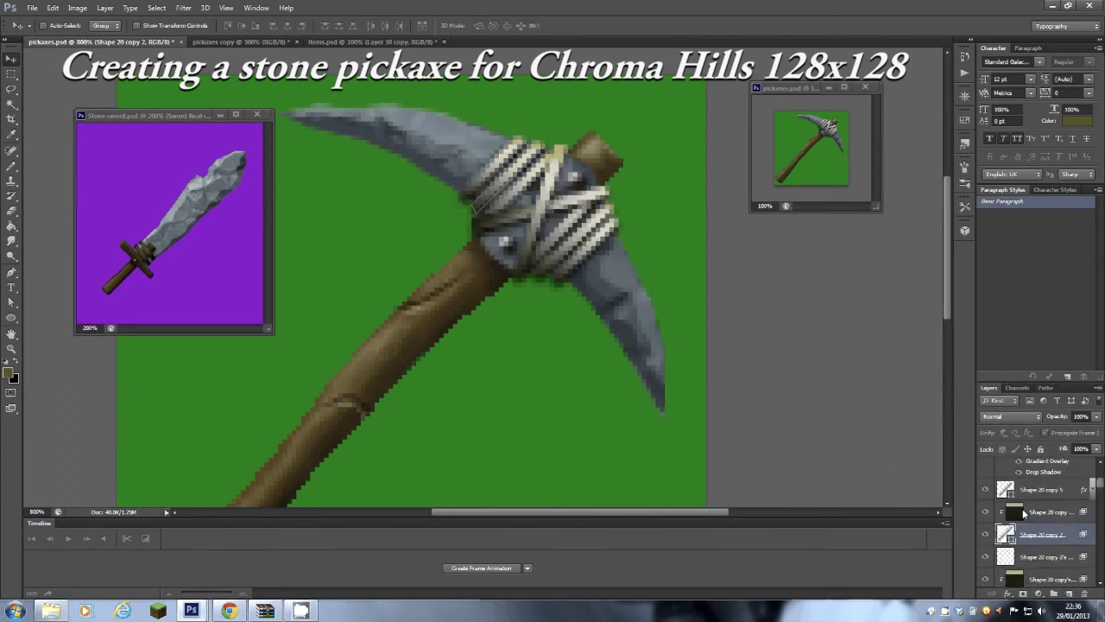
pyautogui.scroll(1, 1022, 508)
pyautogui.rightClick(1084, 547)
pyautogui.click(989, 511)
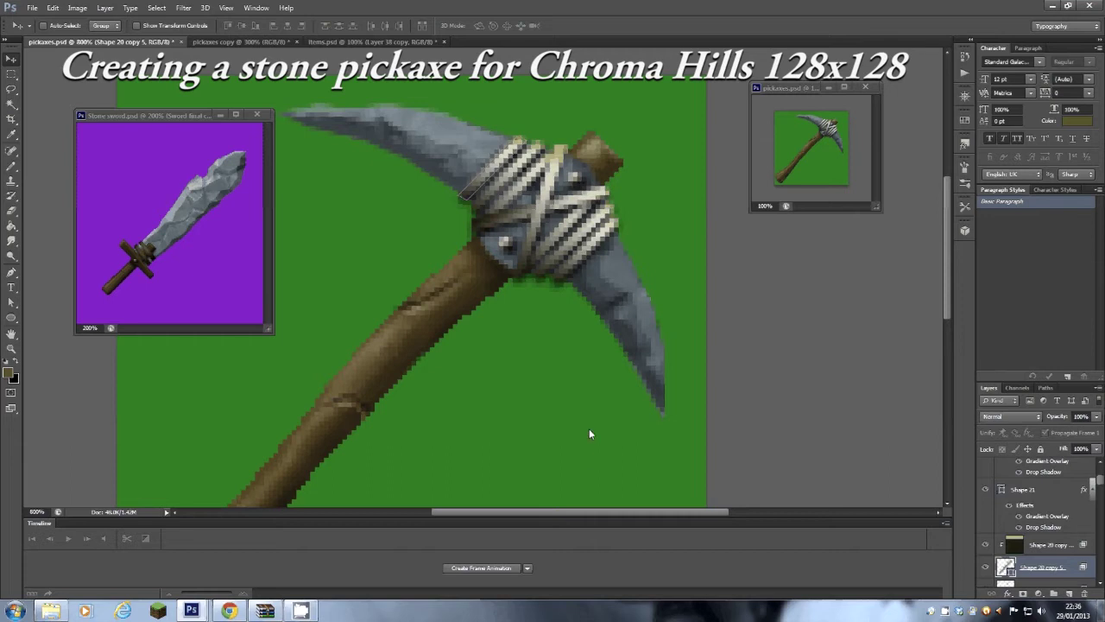
# Step: Erase shadow spilling onto the green background from the drop shadow layers of Shape 20 copy 5, copy 2 and copy
pyautogui.scroll(-1, 1042, 535)
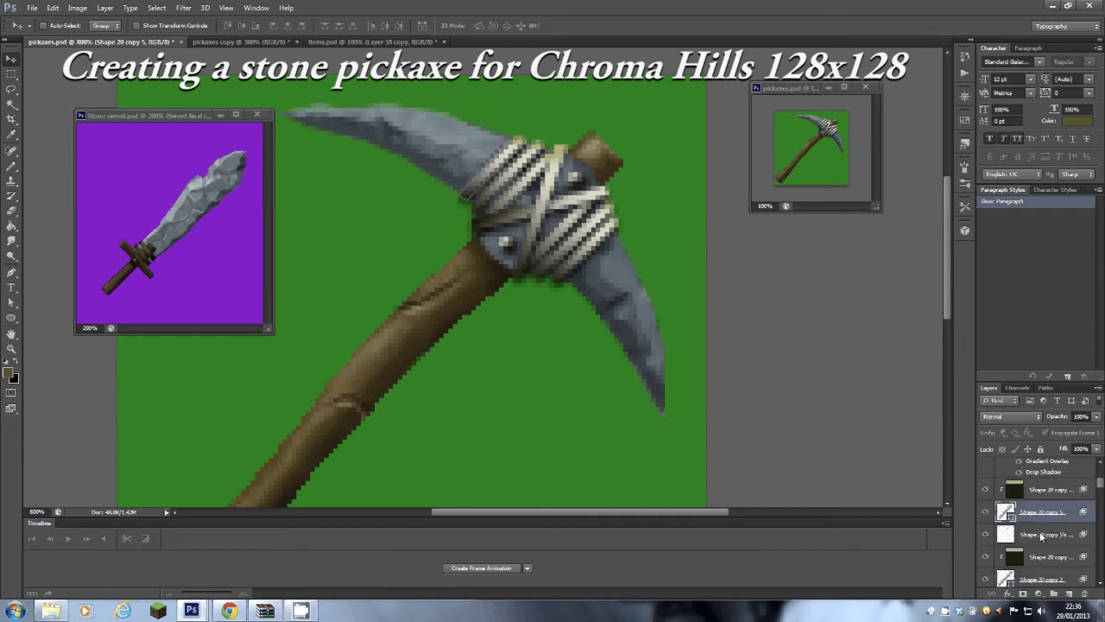
pyautogui.click(1042, 536)
pyautogui.press('b')
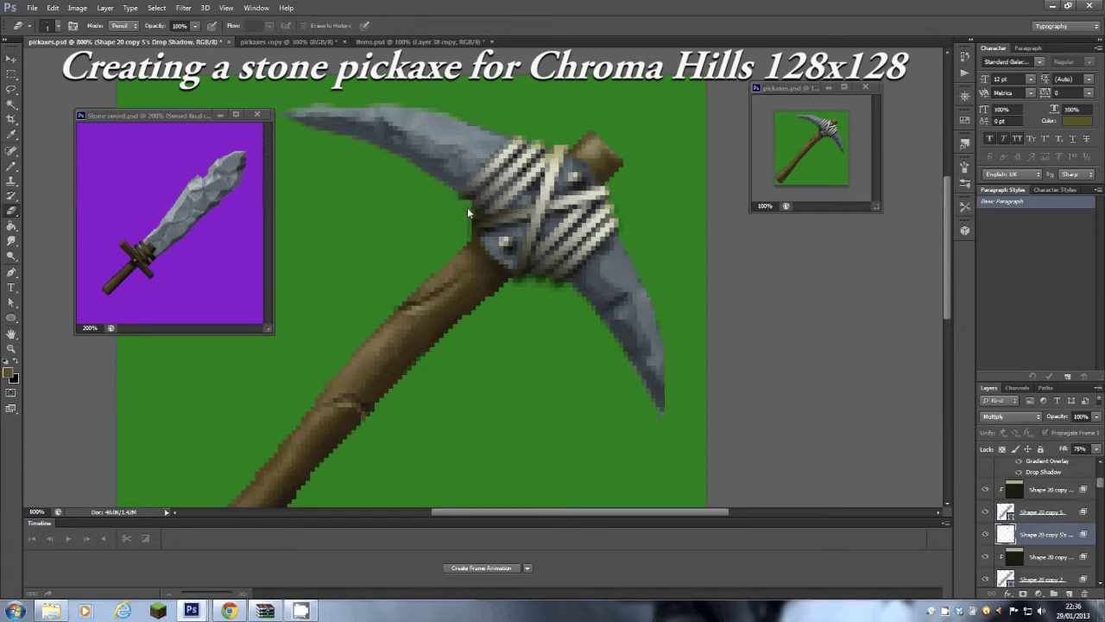
pyautogui.scroll(-1, 1042, 526)
pyautogui.click(1045, 545)
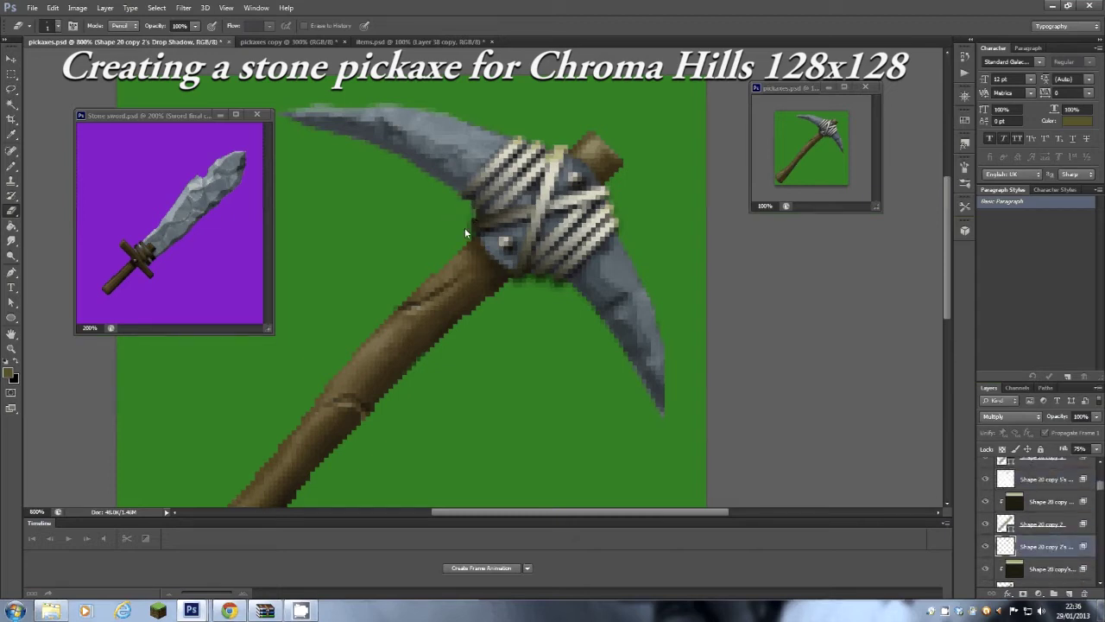
pyautogui.scroll(-1, 1051, 508)
pyautogui.click(1056, 562)
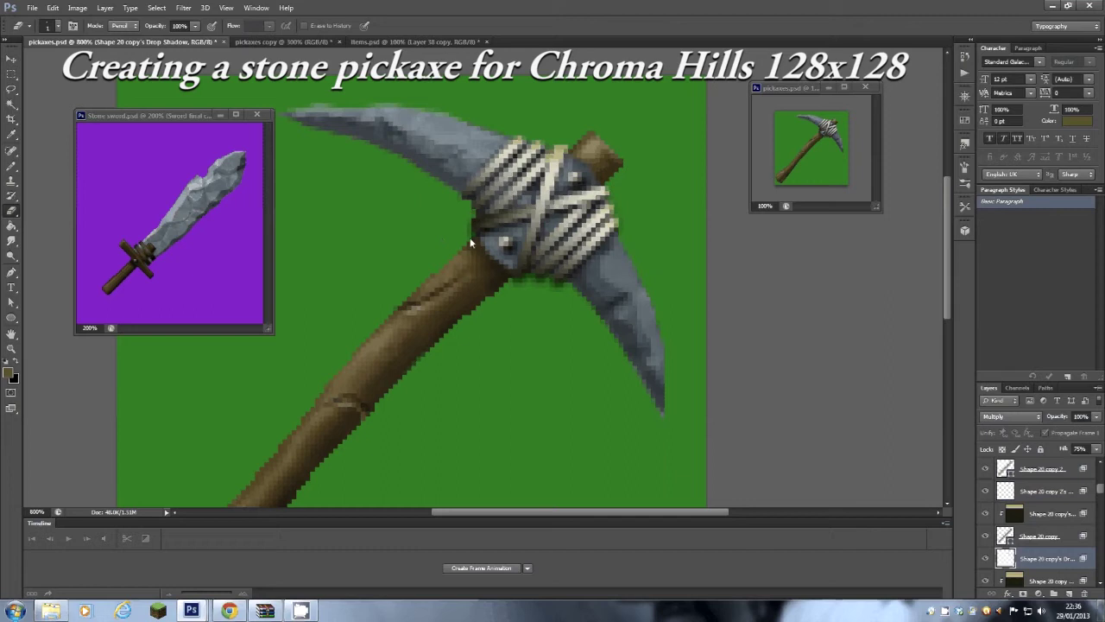
pyautogui.click(544, 282)
# Step: Erase the stray shadow below the binding from the drop shadow layers of Shape 20 copy 4 and copy 3
pyautogui.scroll(-1, 1027, 552)
pyautogui.click(985, 503)
pyautogui.click(985, 503)
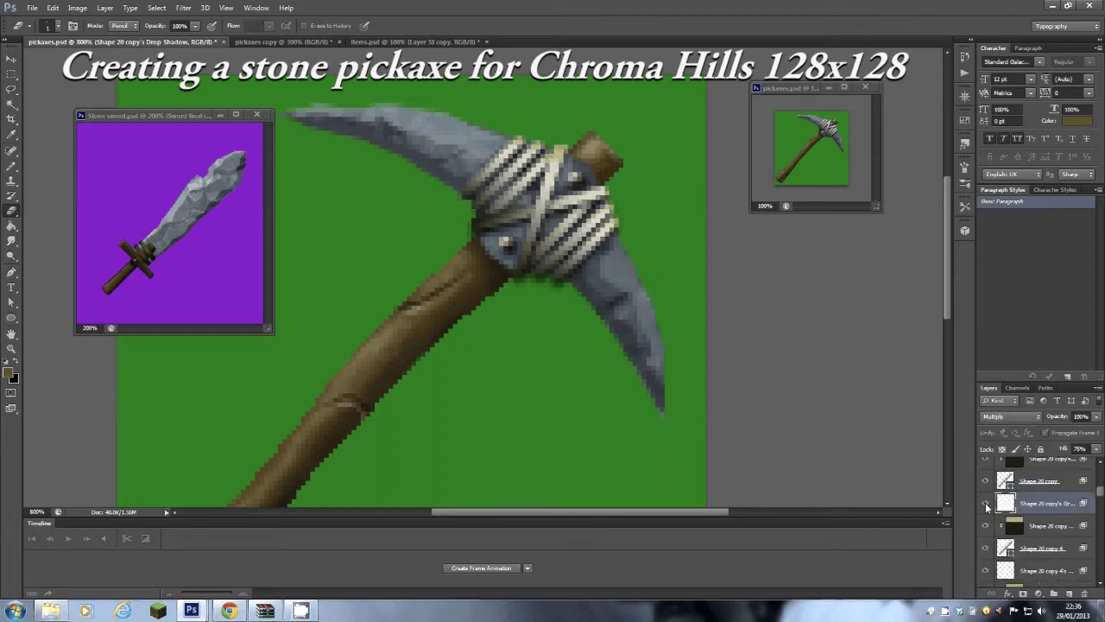
pyautogui.click(985, 570)
pyautogui.click(984, 570)
pyautogui.click(1045, 569)
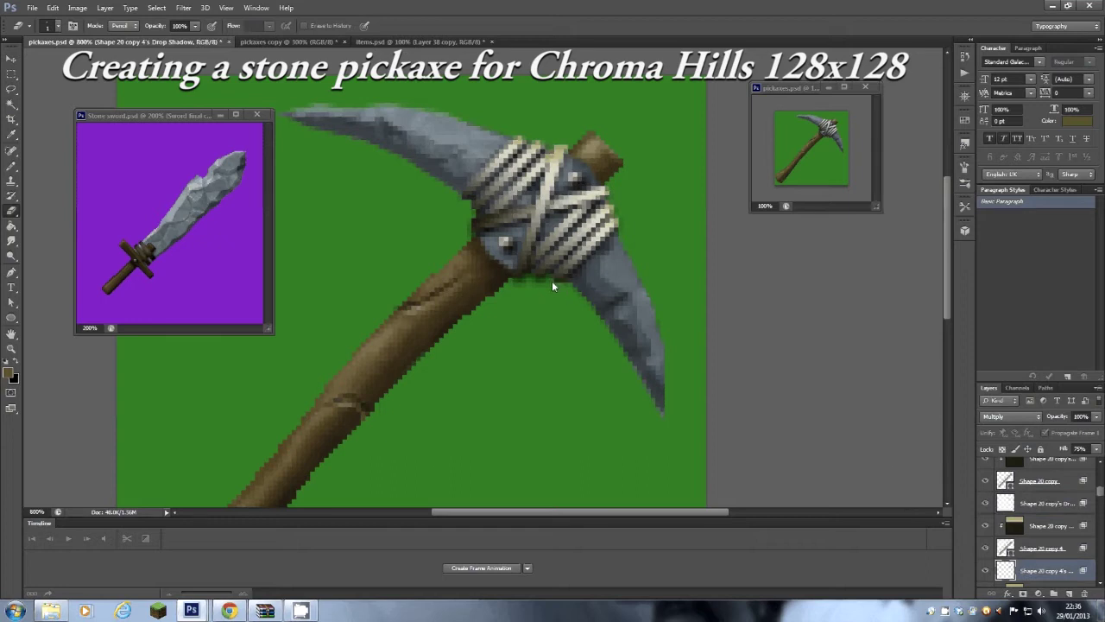
pyautogui.scroll(-2, 983, 493)
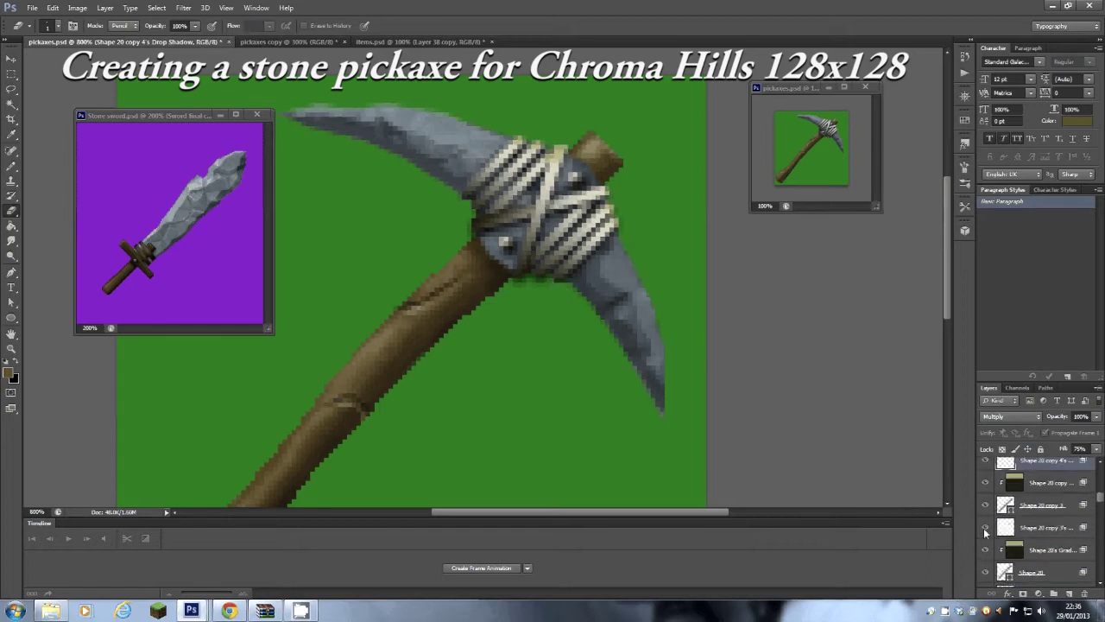
pyautogui.click(1042, 527)
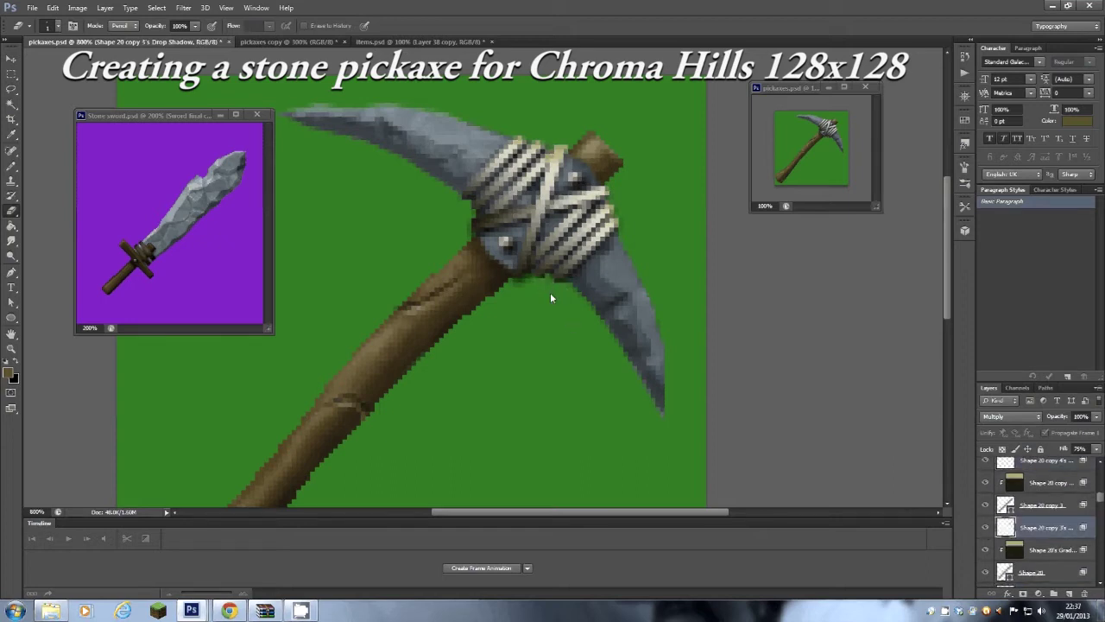
# Step: Erase the remaining spill under the binding on the drop shadow layers of Shape 20 and Shape 20 copy 3
pyautogui.hotkey('alt', '[')
pyautogui.hotkey('alt', '[')
pyautogui.hotkey('alt', '[')
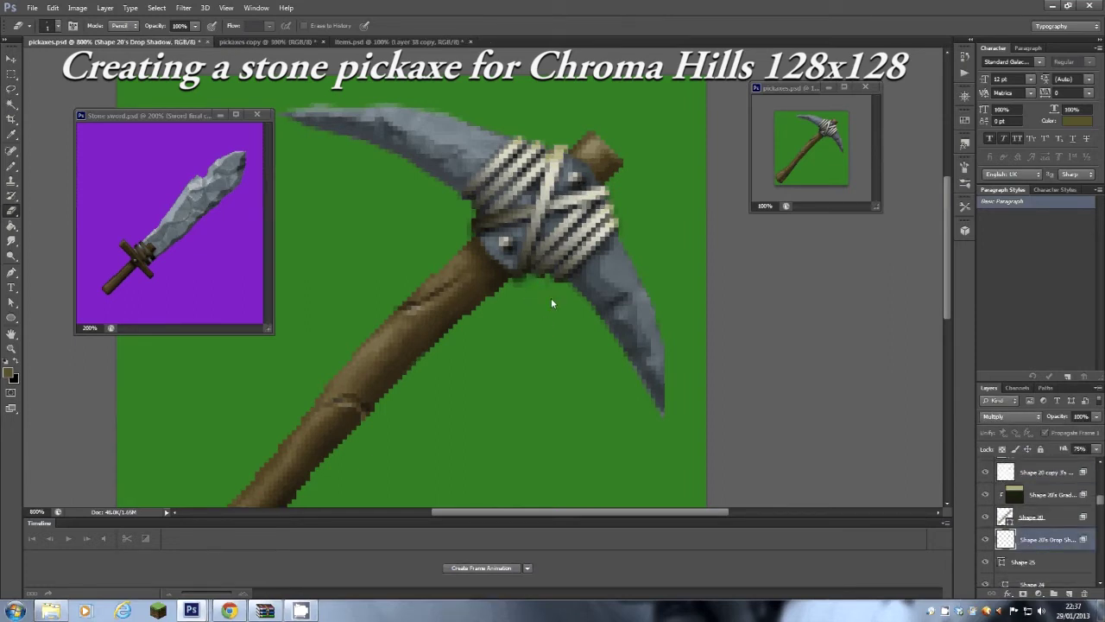
pyautogui.scroll(-2, 1038, 558)
pyautogui.scroll(4, 988, 524)
pyautogui.click(1010, 526)
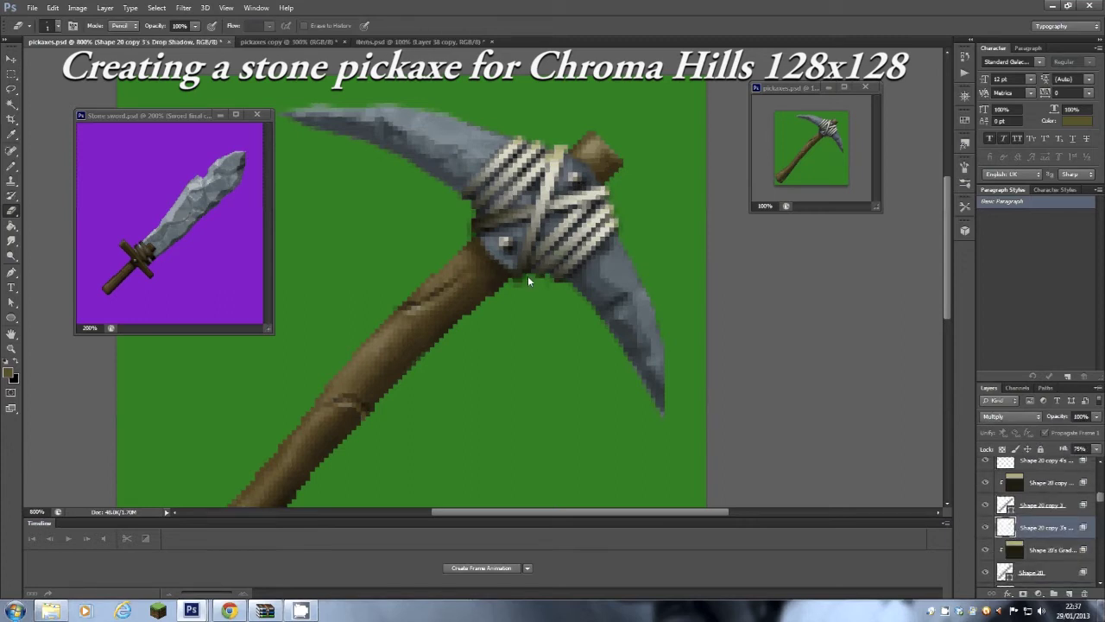
# Step: Inspect the drop shadow layers of the Shape 20 copy 4 and copy 2 strands for leftover shadow around the binding
pyautogui.scroll(2, 1044, 554)
pyautogui.click(985, 516)
pyautogui.click(985, 516)
pyautogui.click(1010, 515)
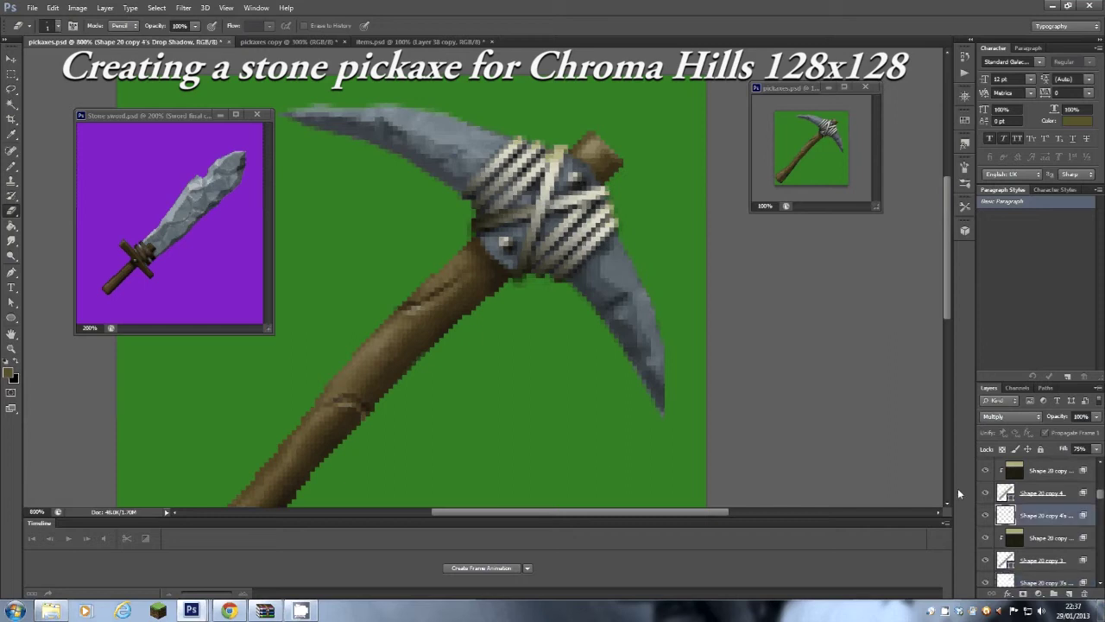
pyautogui.scroll(2, 986, 507)
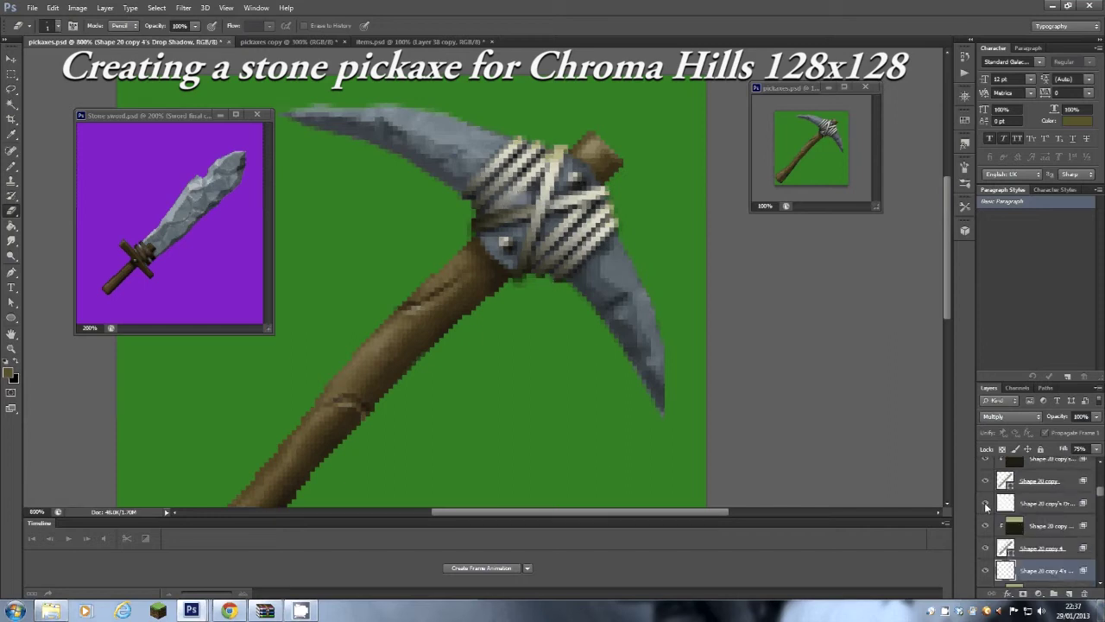
pyautogui.scroll(2, 986, 550)
pyautogui.click(991, 547)
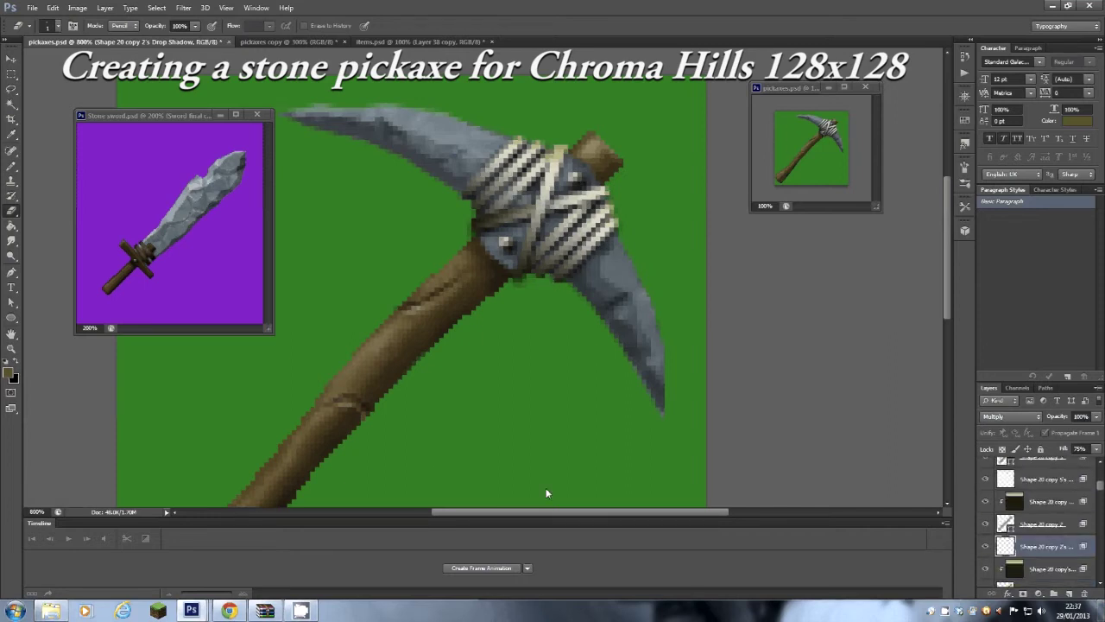
pyautogui.scroll(2, 1017, 563)
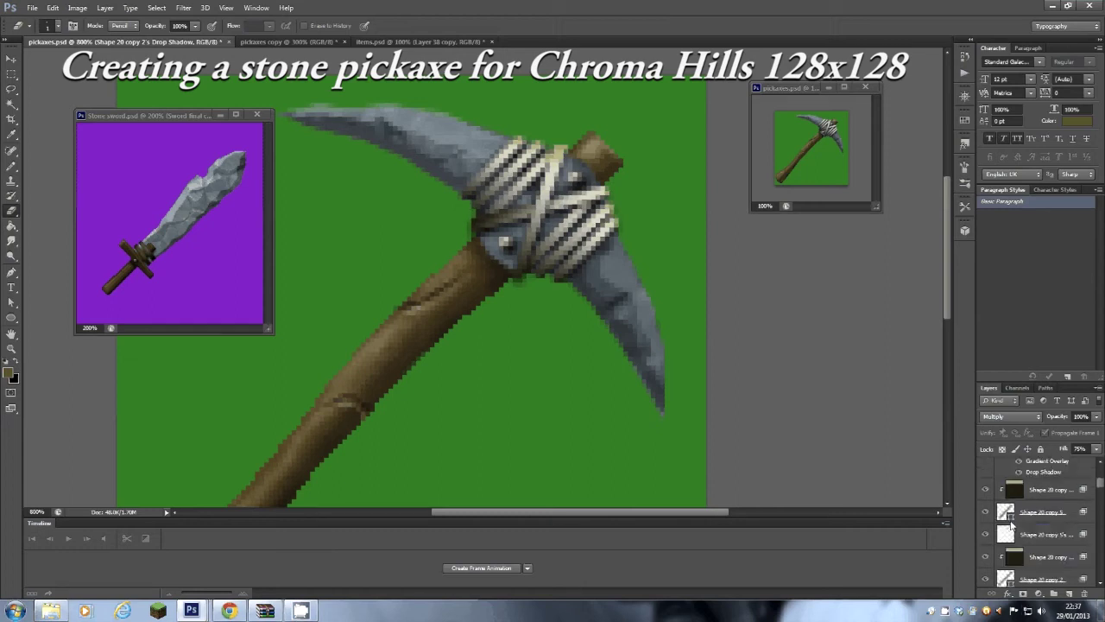
pyautogui.scroll(2, 989, 544)
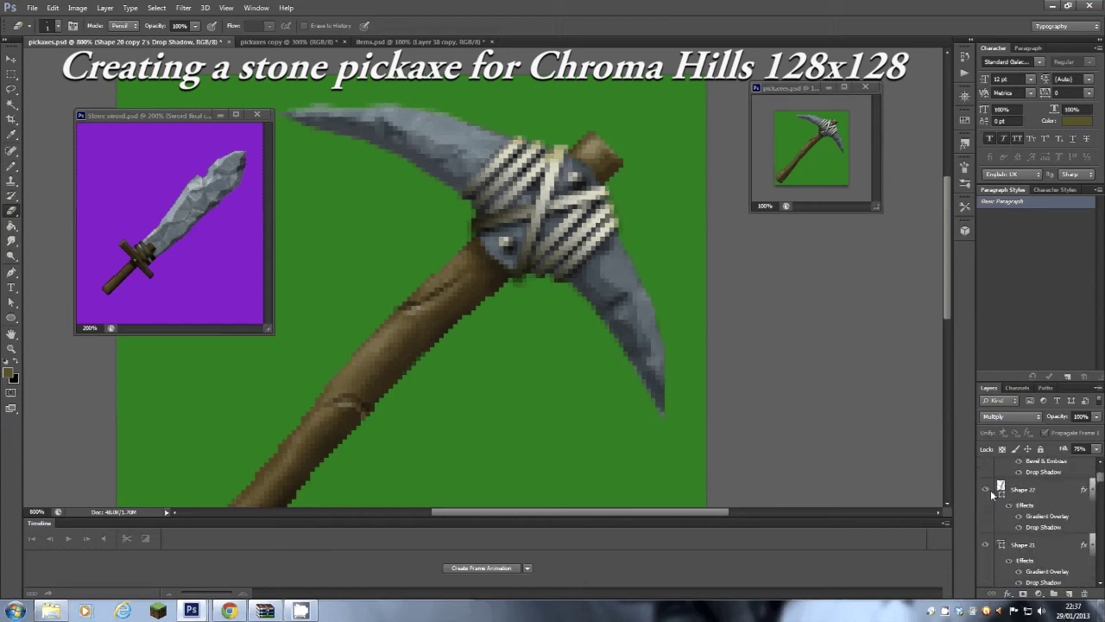
# Step: Convert Shape 22's effects into layers and erase its drop shadow where it spills onto the green below the binding
pyautogui.click(1084, 489)
pyautogui.rightClick(1085, 489)
pyautogui.click(979, 455)
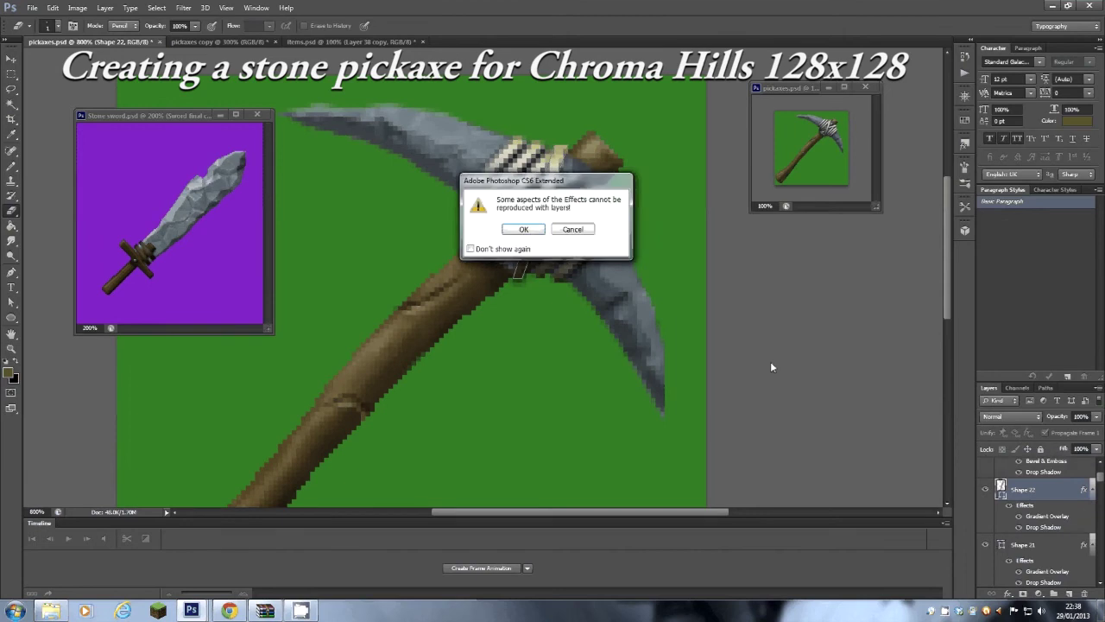
pyautogui.press('Return')
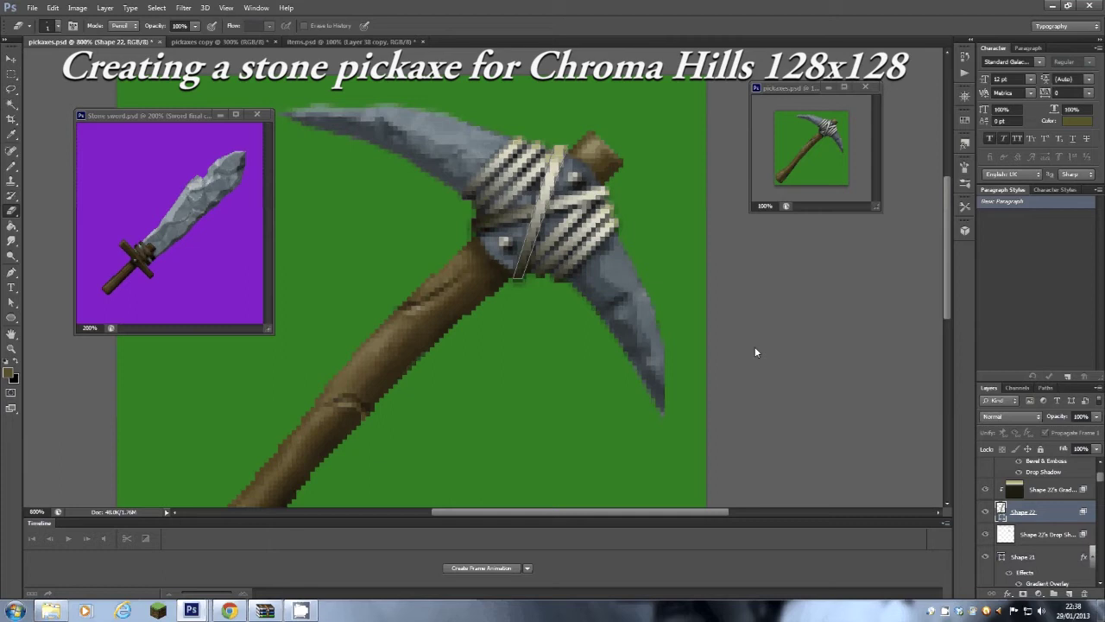
pyautogui.click(1005, 534)
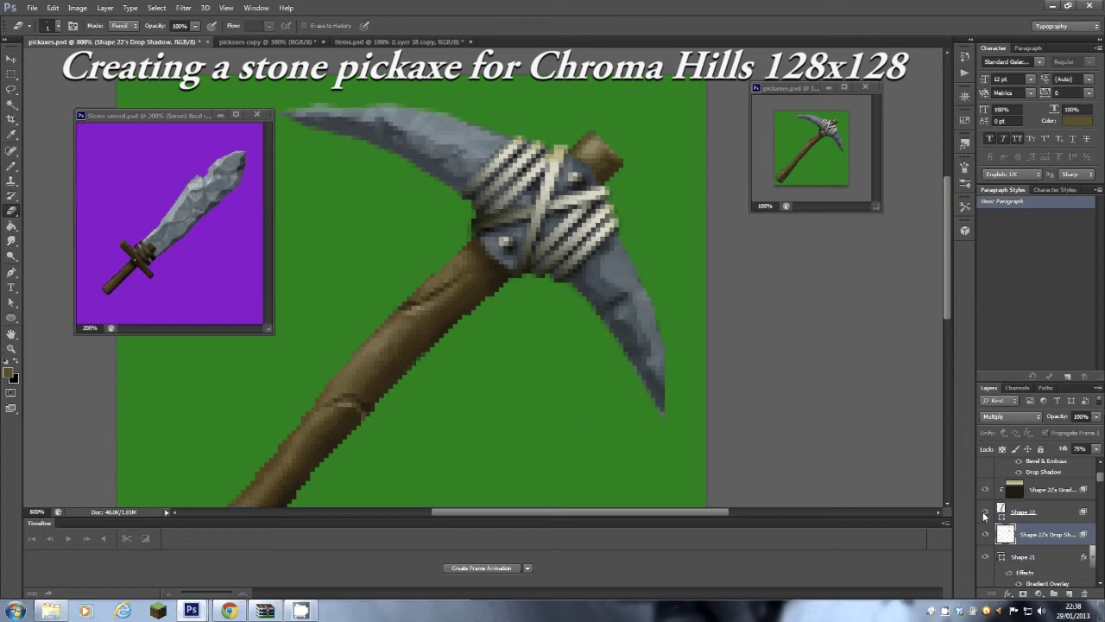
# Step: Convert Shape 21's effects into layers and erase its drop shadow where it spills past the binding beside the handle
pyautogui.scroll(1, 1031, 544)
pyautogui.scroll(-1, 1034, 542)
pyautogui.click(11, 61)
pyautogui.rightClick(560, 200)
pyautogui.click(587, 207)
pyautogui.click(983, 544)
pyautogui.click(985, 546)
pyautogui.rightClick(1086, 544)
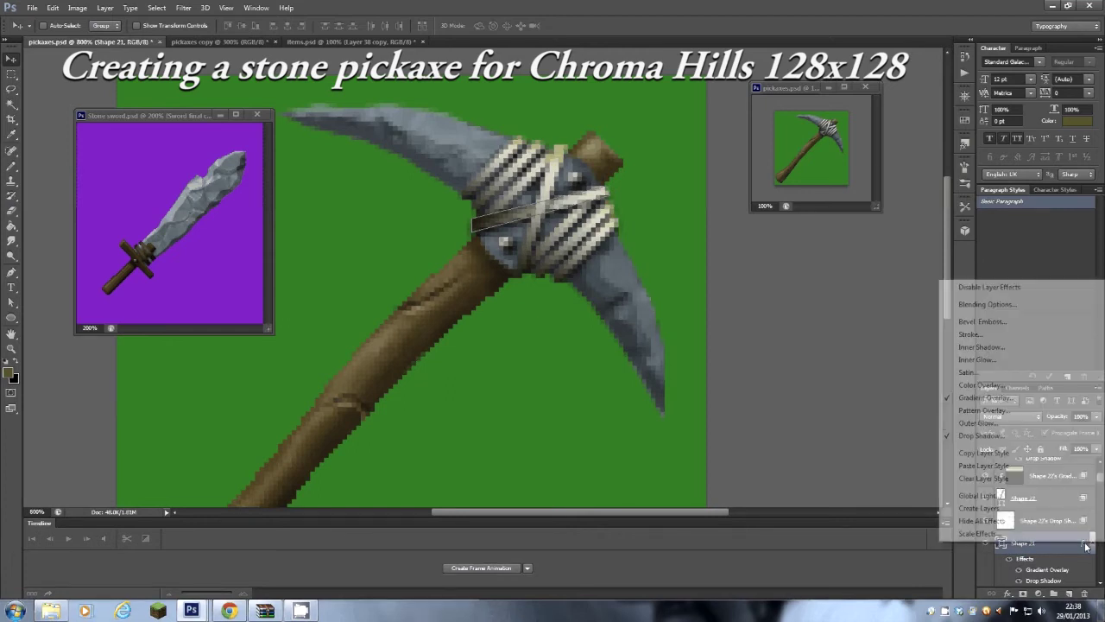
pyautogui.click(980, 507)
pyautogui.click(527, 227)
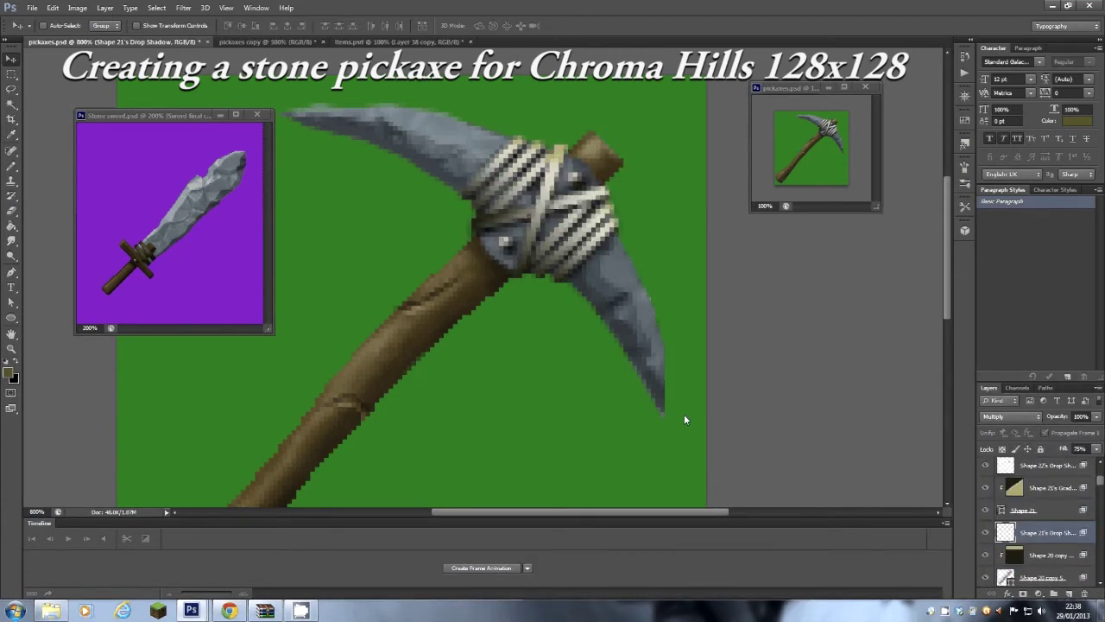
pyautogui.press('b')
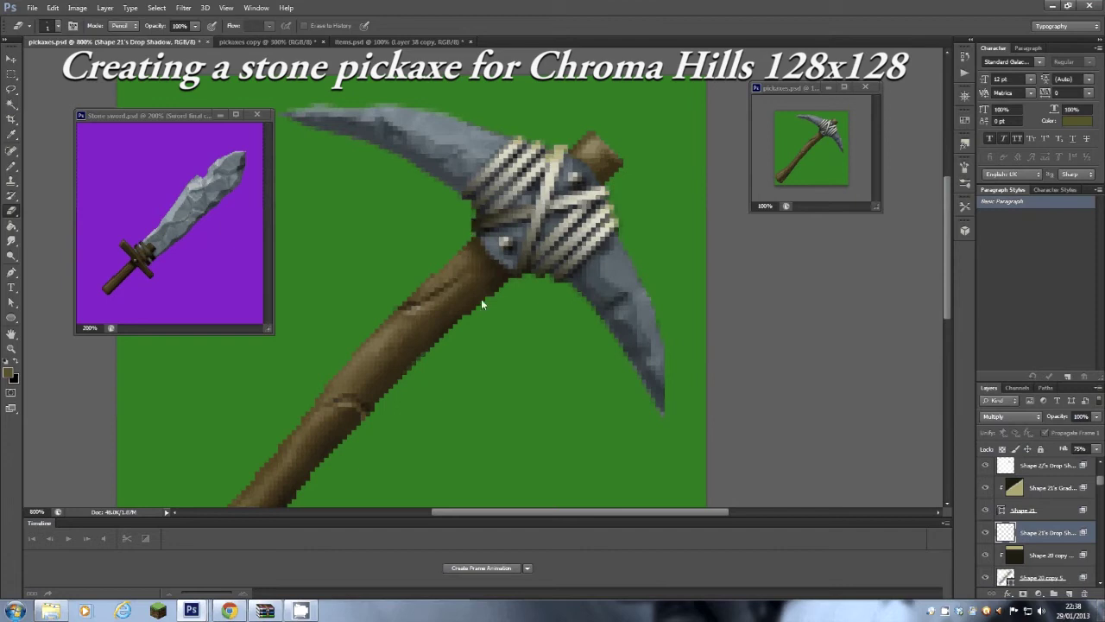
# Step: Erase the shadow spill beside the binding's outer edge on the drop shadow layer of Shape 20 copy 4
pyautogui.press('v')
pyautogui.rightClick(615, 222)
pyautogui.click(656, 229)
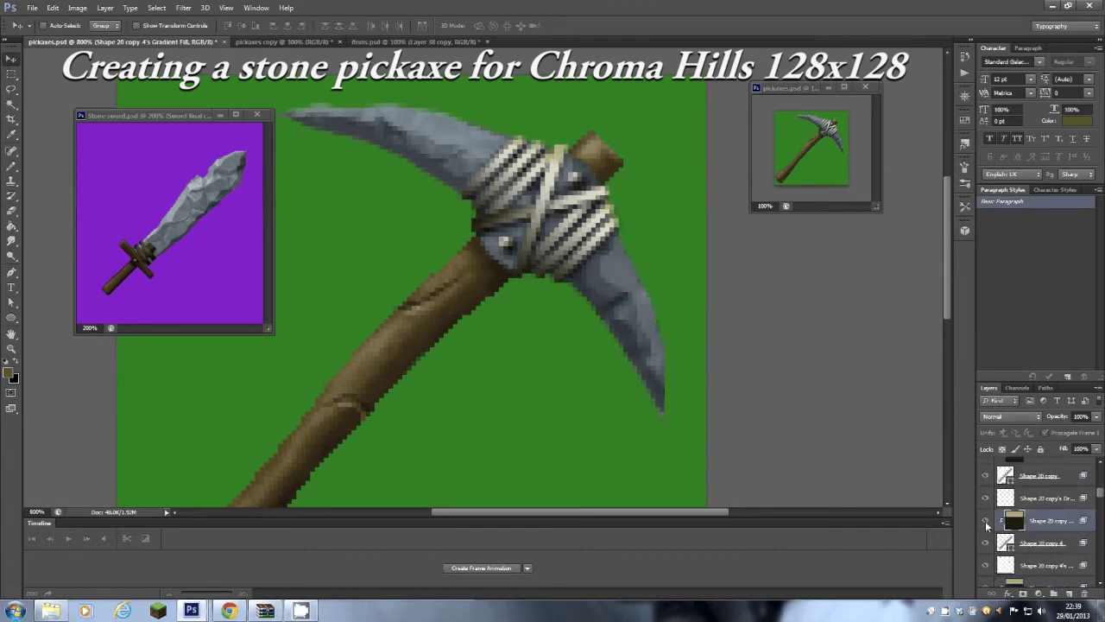
pyautogui.click(1040, 564)
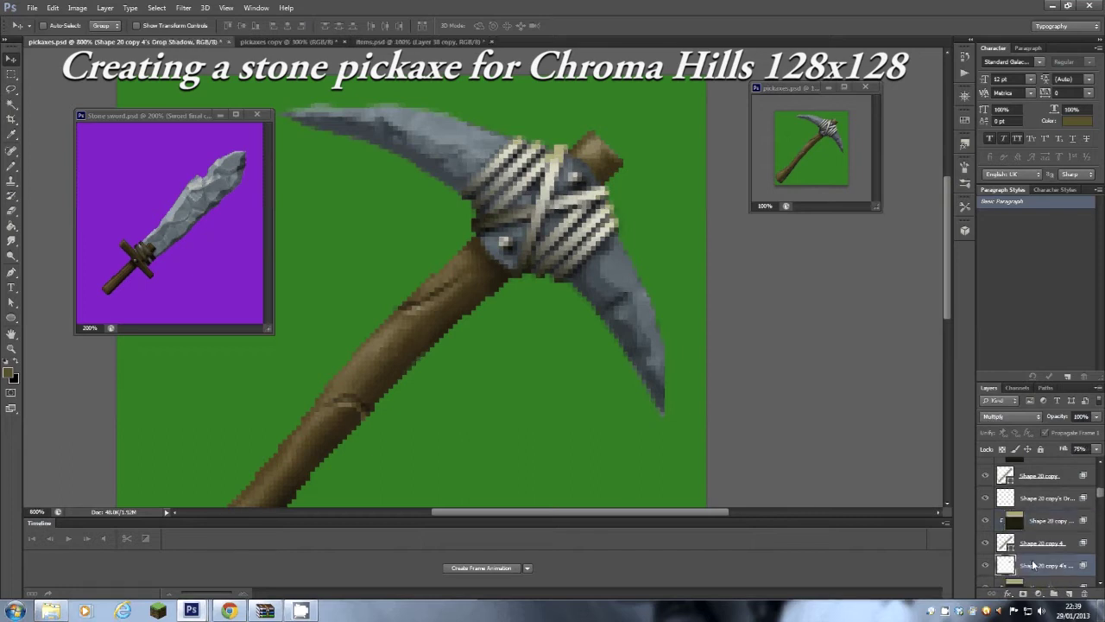
pyautogui.press('b')
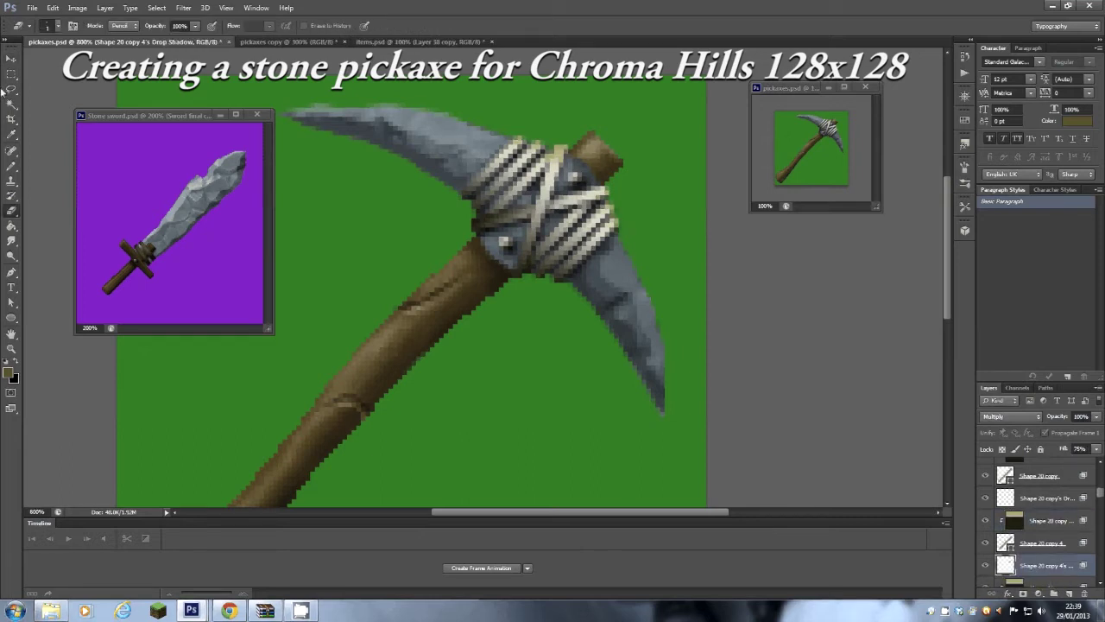
# Step: Erase the remaining shadow spill beside the binding on the drop shadow layer of Shape 20 copy 3
pyautogui.press('v')
pyautogui.rightClick(609, 210)
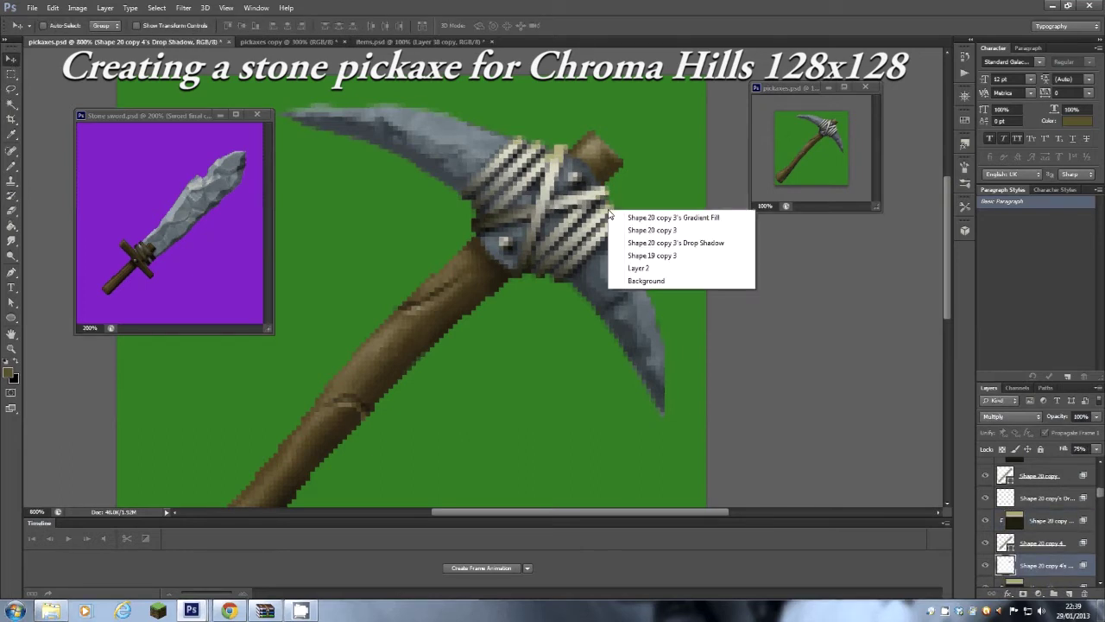
pyautogui.click(656, 243)
pyautogui.press('b')
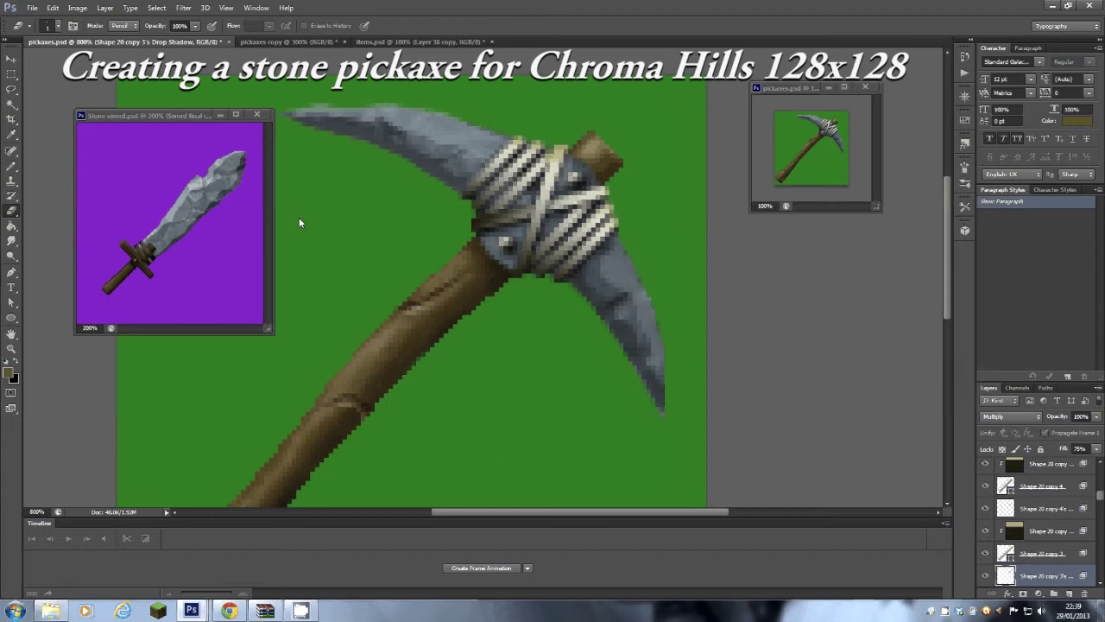
pyautogui.hotkey('ctrl', '1')
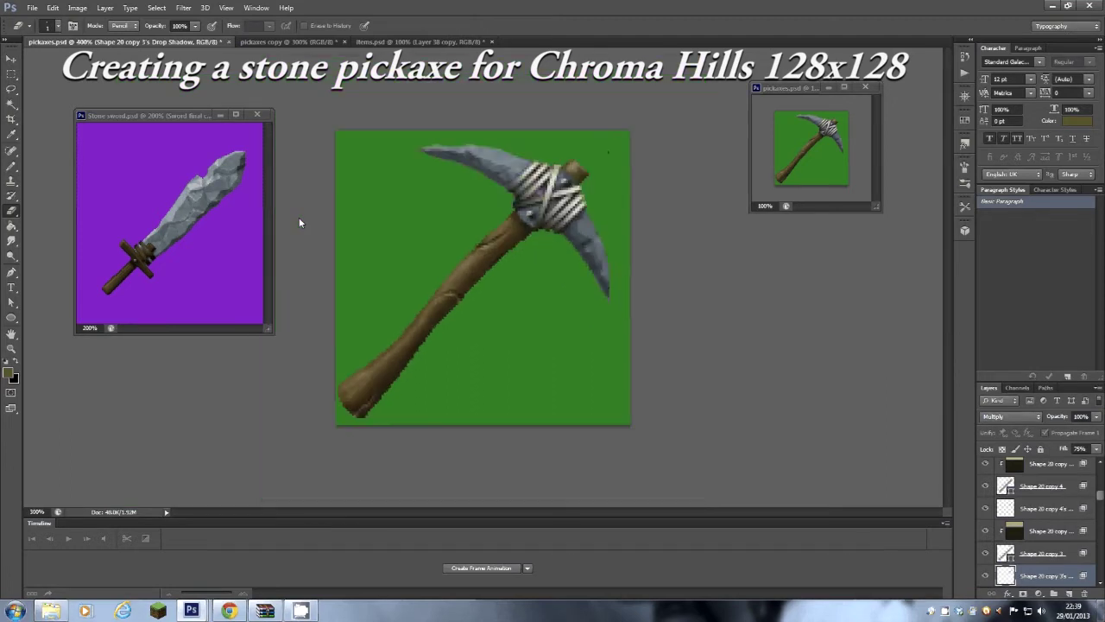
pyautogui.hotkey('ctrl', '+')
pyautogui.hotkey('ctrl', '+')
pyautogui.hotkey('ctrl', '+')
pyautogui.hotkey('ctrl', '+')
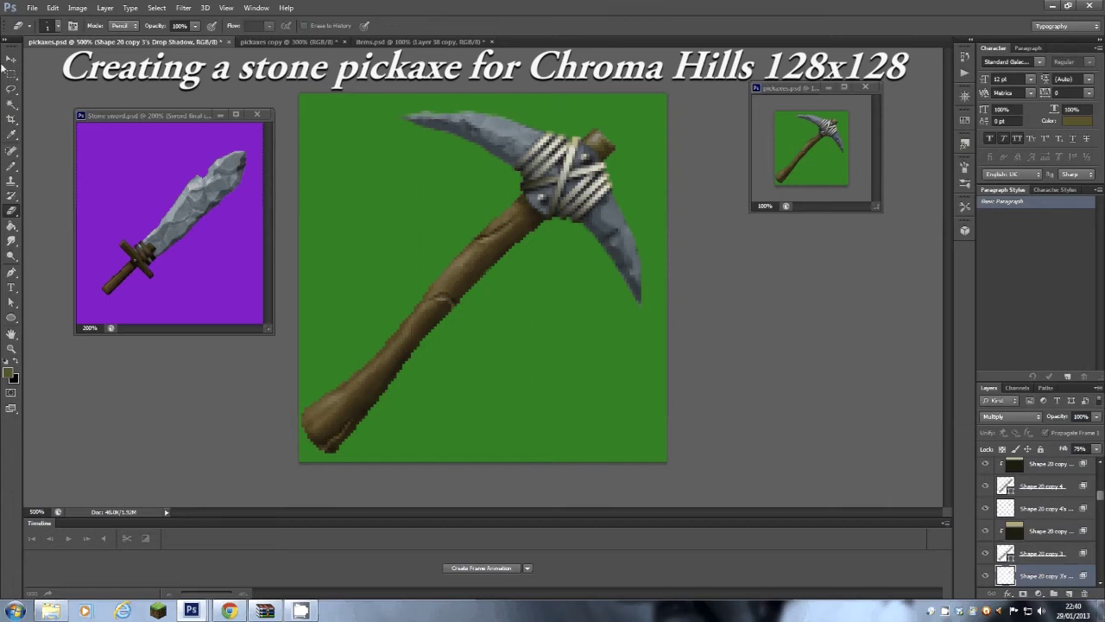
# Step: Toggle the stone head layers' visibility to identify them, and move Shape 19 copy 3 directly beneath Shape 26
pyautogui.press('v')
pyautogui.rightClick(635, 226)
pyautogui.click(682, 223)
pyautogui.click(986, 555)
pyautogui.click(986, 555)
pyautogui.click(986, 465)
pyautogui.click(986, 466)
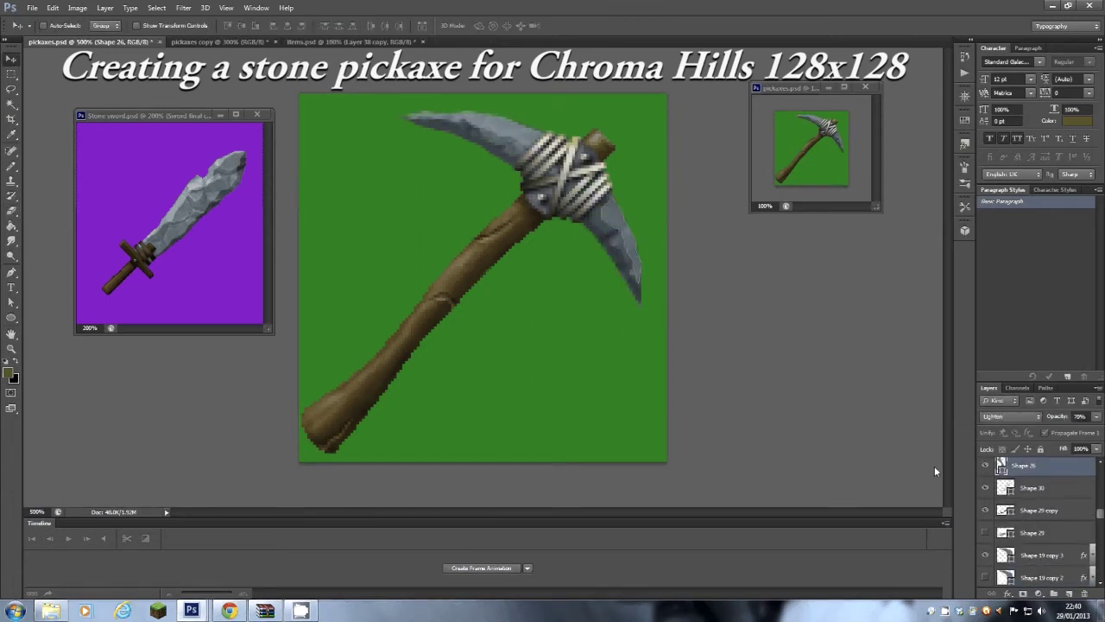
pyautogui.click(986, 488)
pyautogui.click(986, 488)
pyautogui.moveTo(1048, 557); pyautogui.dragTo(1065, 488)
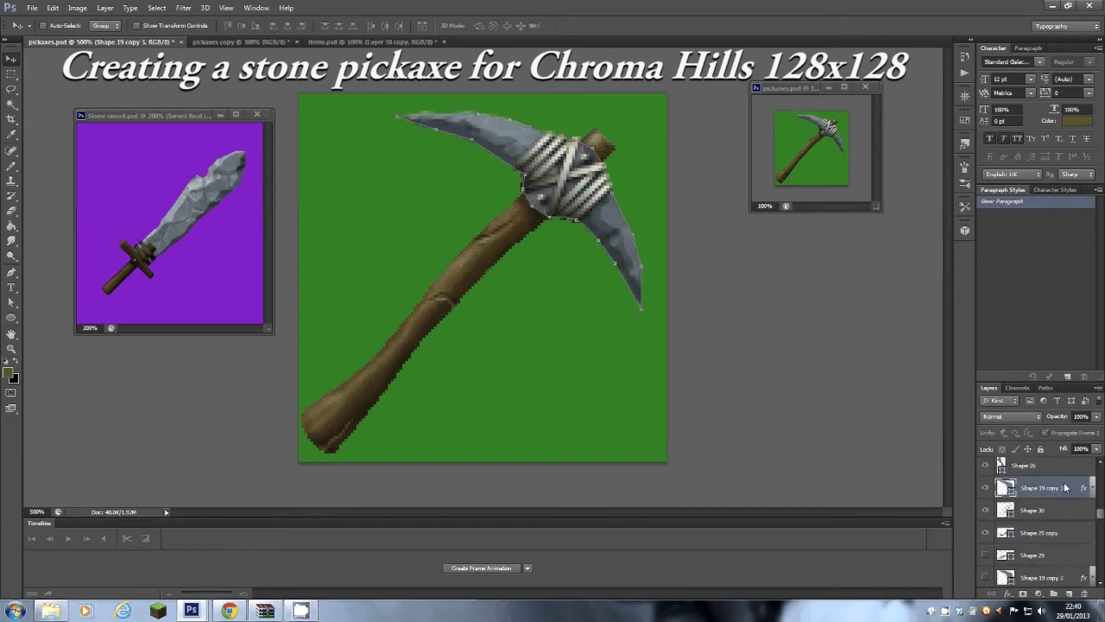
# Step: Move Shape 26 and Shape 19 copy 3 together up the layer stack, directly beneath Shape 23
pyautogui.scroll(3, 1048, 540)
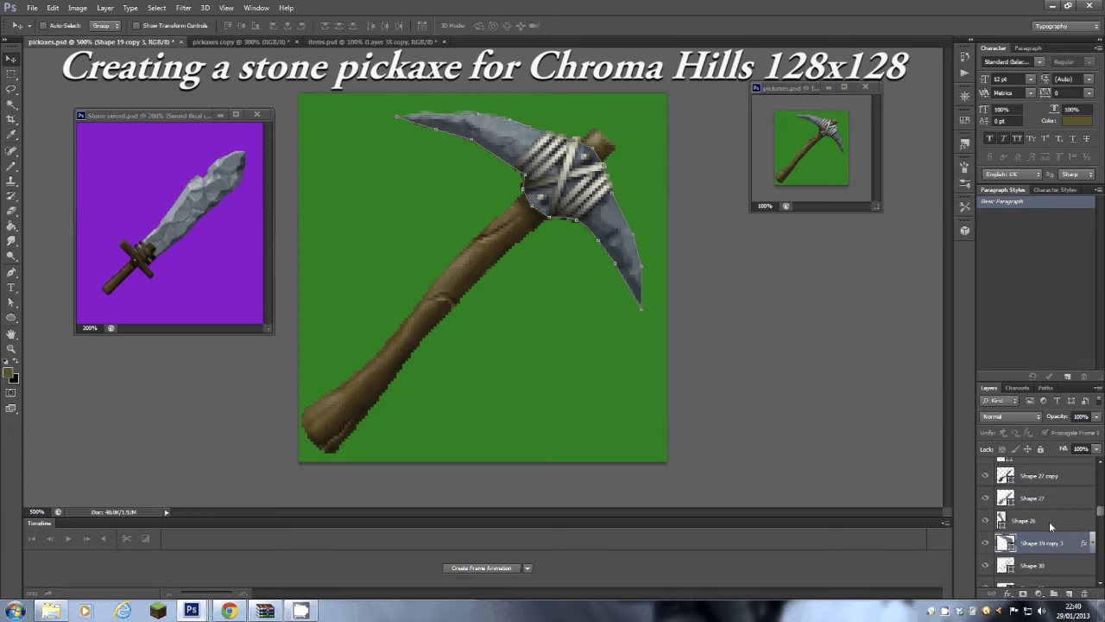
pyautogui.click(1048, 521)
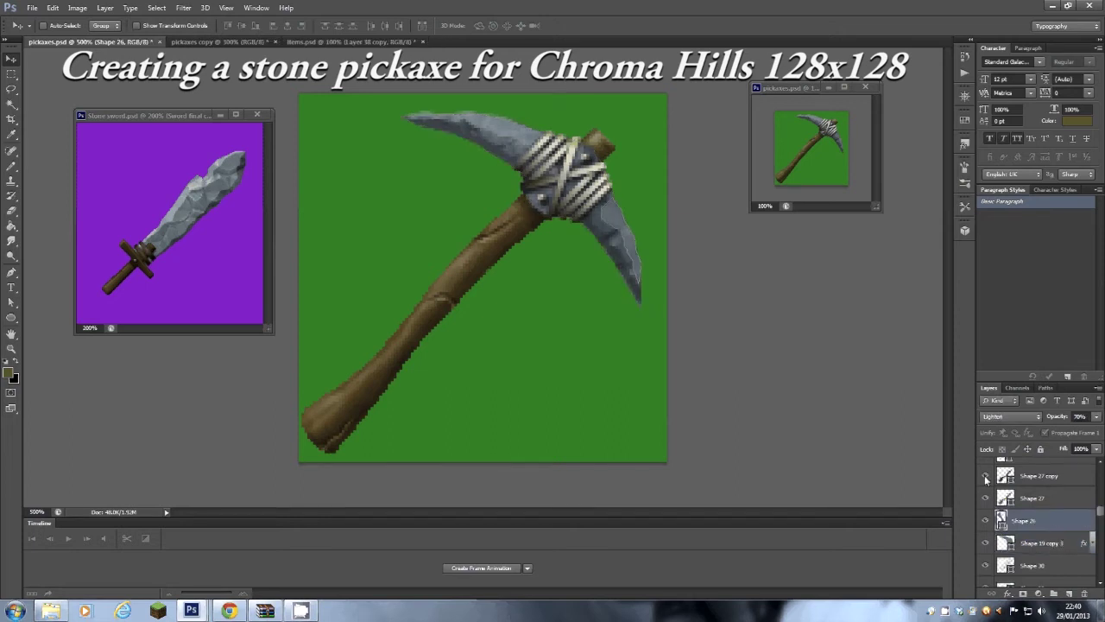
pyautogui.moveTo(1057, 520)
pyautogui.mouseDown()
pyautogui.moveTo(1057, 482)
pyautogui.moveTo(1067, 573)
pyautogui.moveTo(1073, 507)
pyautogui.mouseUp()
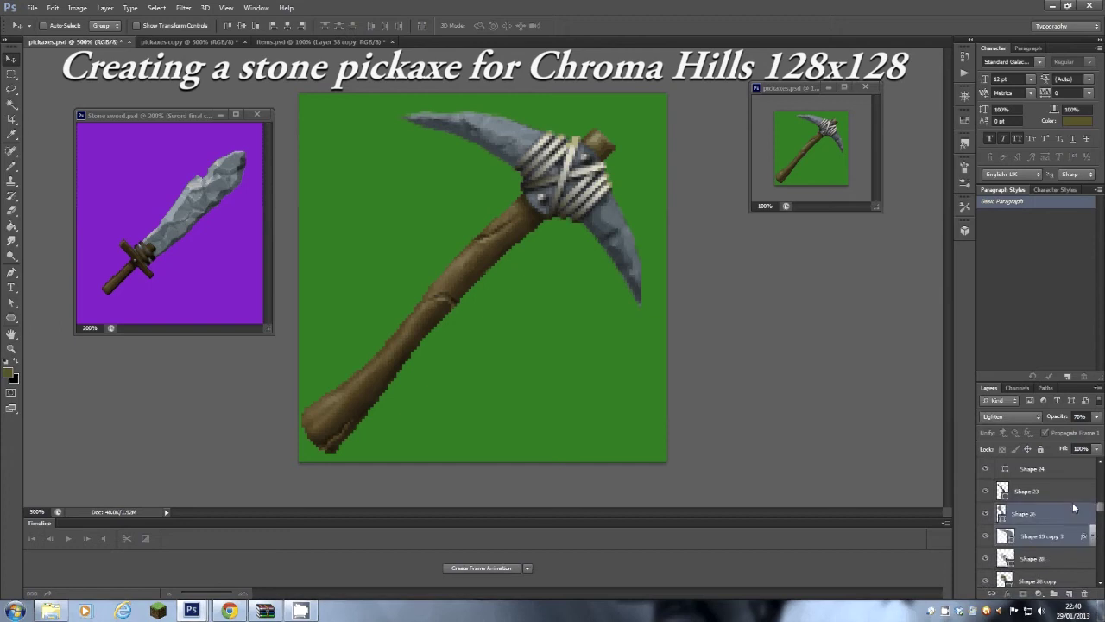
# Step: Toggle the visibility of Shape 26, Shape 23 and the layers above them to identify which belong to the stone head
pyautogui.click(986, 514)
pyautogui.click(986, 514)
pyautogui.click(986, 492)
pyautogui.click(986, 492)
pyautogui.scroll(2, 1001, 537)
pyautogui.click(985, 525)
pyautogui.click(985, 524)
pyautogui.click(986, 503)
pyautogui.click(985, 502)
pyautogui.click(986, 479)
pyautogui.click(986, 479)
# Step: Group the stone head layers from Shape 25 down to Shape 19 copy 3 into a new group named head
pyautogui.click(1046, 503)
pyautogui.scroll(-2, 1066, 535)
pyautogui.keyDown('shift'); pyautogui.click(1046, 536); pyautogui.keyUp('shift')
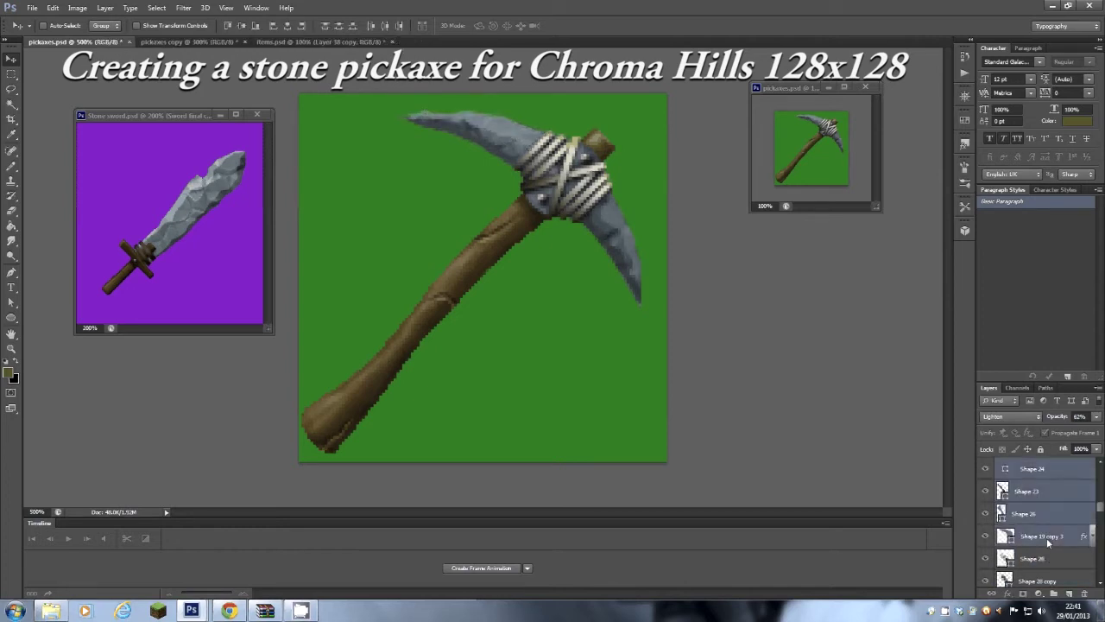
pyautogui.click(1097, 387)
pyautogui.click(1015, 172)
pyautogui.write('head')
pyautogui.click(635, 198)
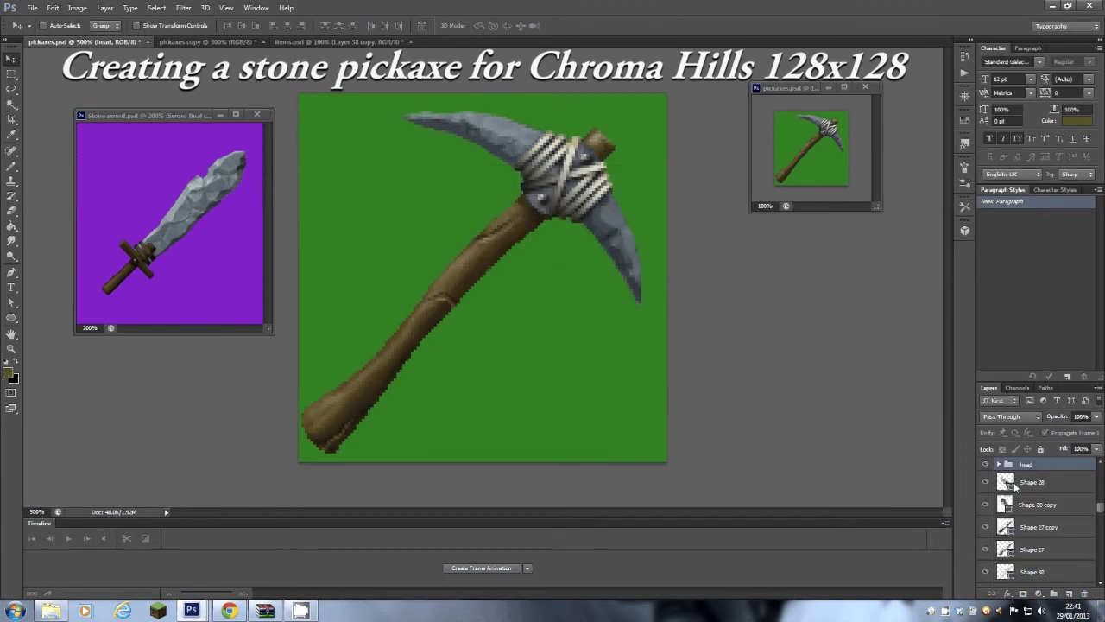
# Step: Hide and show the head group to check its contents, and save the pickaxe document
pyautogui.click(986, 464)
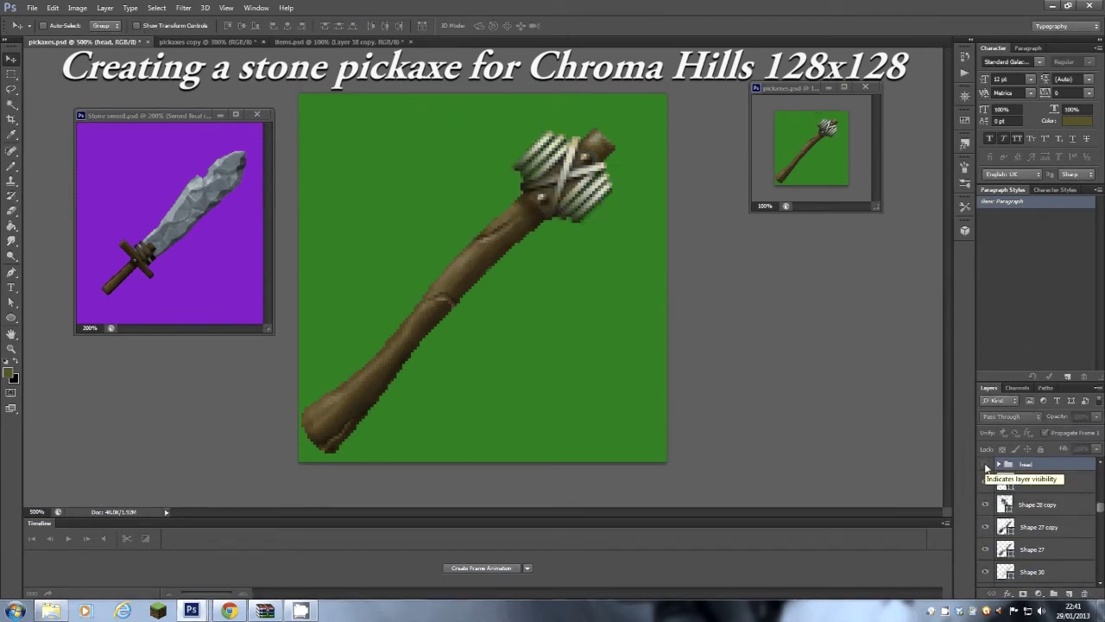
pyautogui.click(986, 465)
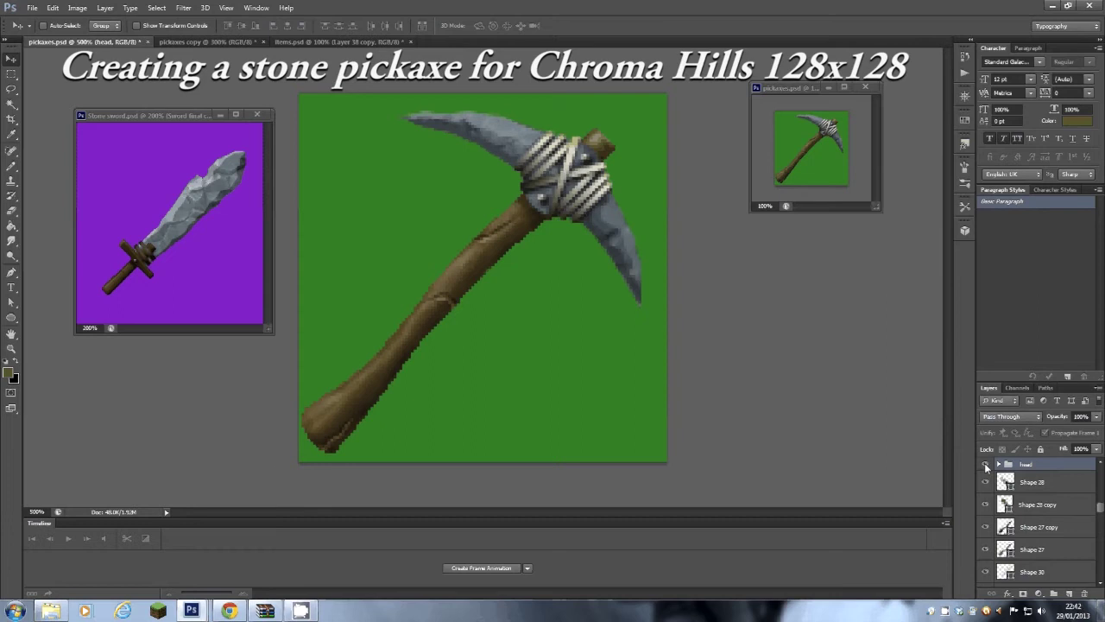
pyautogui.click(32, 8)
pyautogui.click(39, 132)
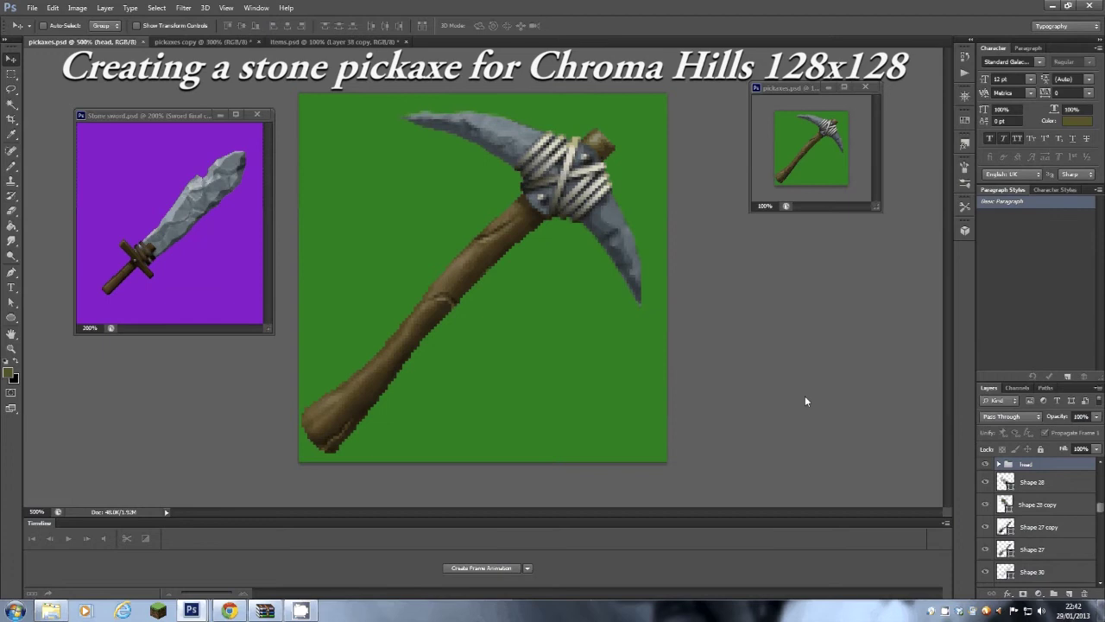
pyautogui.click(985, 465)
pyautogui.click(986, 465)
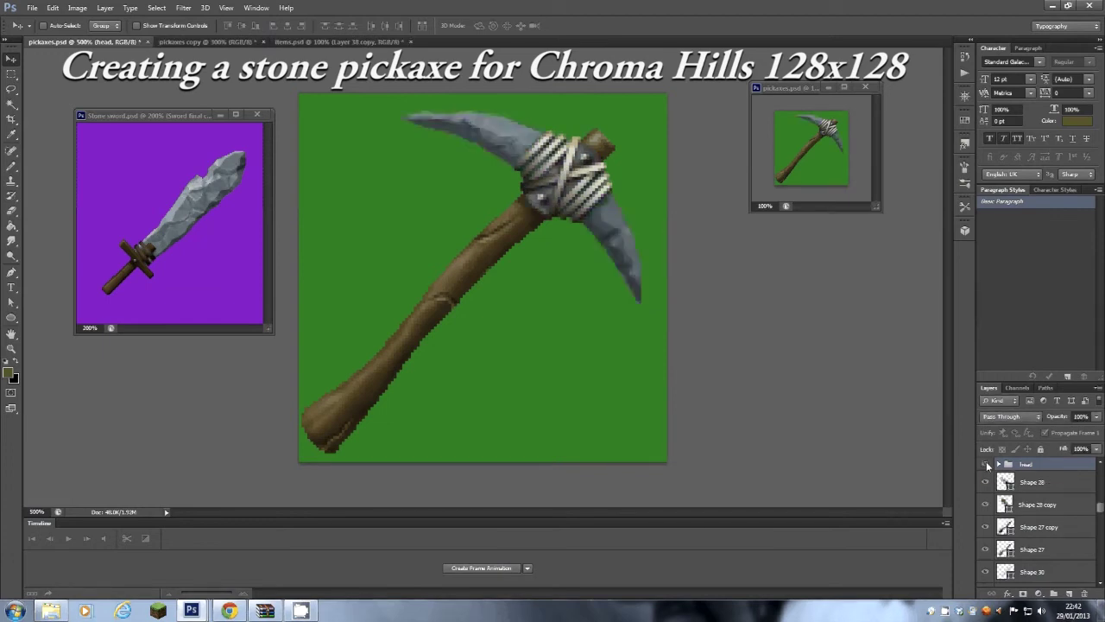
# Step: Duplicate the head group and expand the copy to show its layers
pyautogui.moveTo(1007, 468); pyautogui.dragTo(1069, 593)
pyautogui.rightClick(1079, 465)
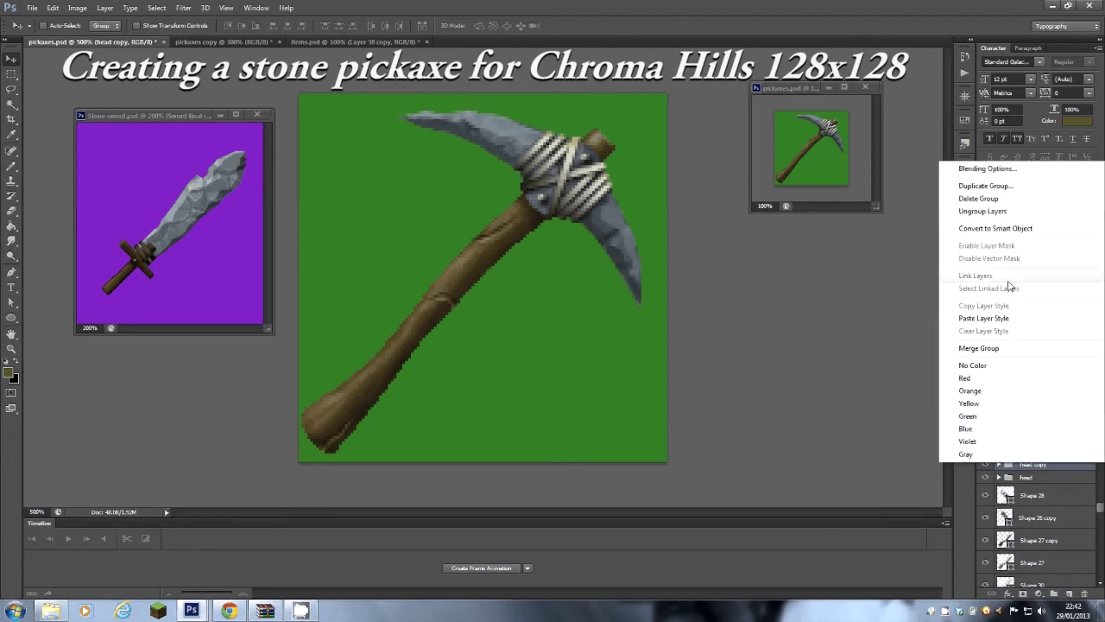
pyautogui.click(1078, 469)
pyautogui.click(999, 464)
# Step: Rasterize all the layers inside the head copy group and merge them into a single layer
pyautogui.click(1030, 484)
pyautogui.scroll(-1, 1036, 518)
pyautogui.keyDown('shift'); pyautogui.click(1054, 516); pyautogui.keyUp('shift')
pyautogui.rightClick(1054, 517)
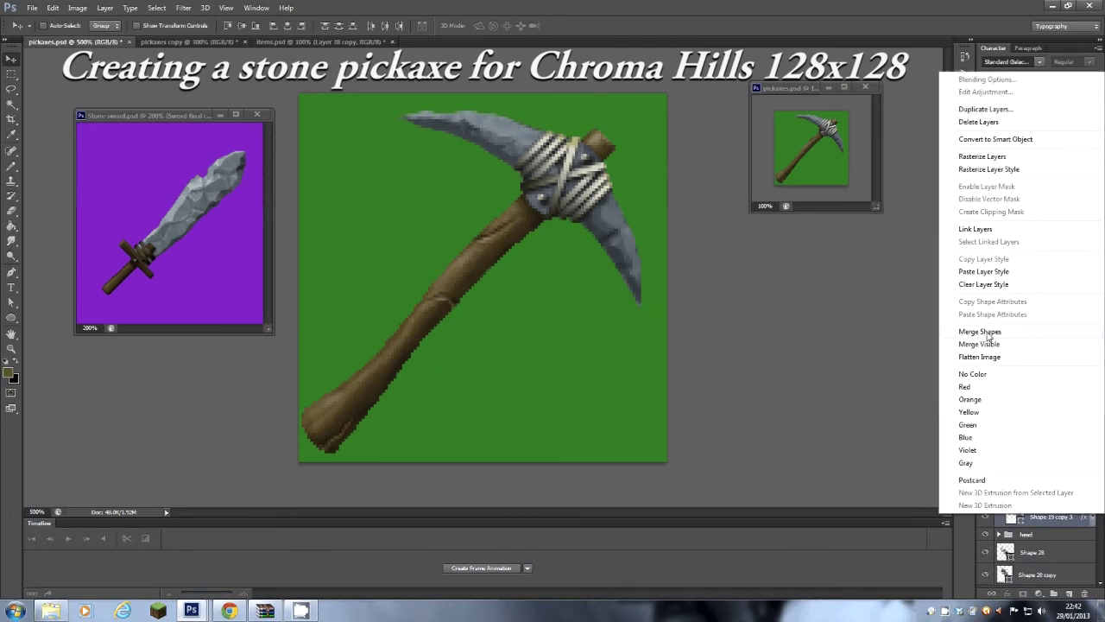
pyautogui.click(989, 334)
pyautogui.rightClick(1040, 518)
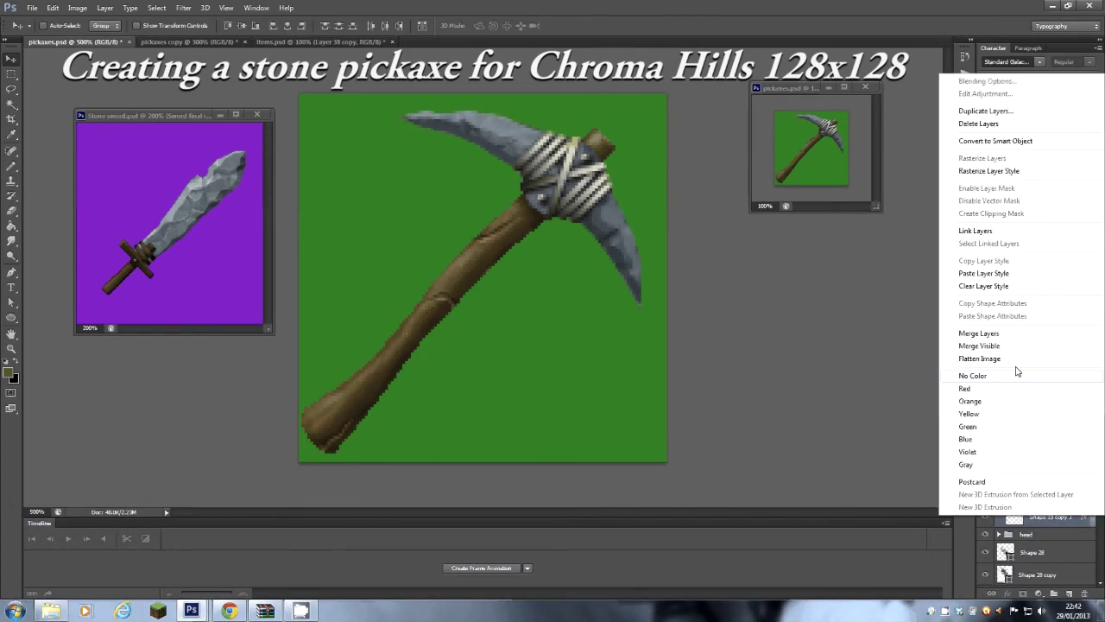
pyautogui.click(984, 334)
pyautogui.click(998, 466)
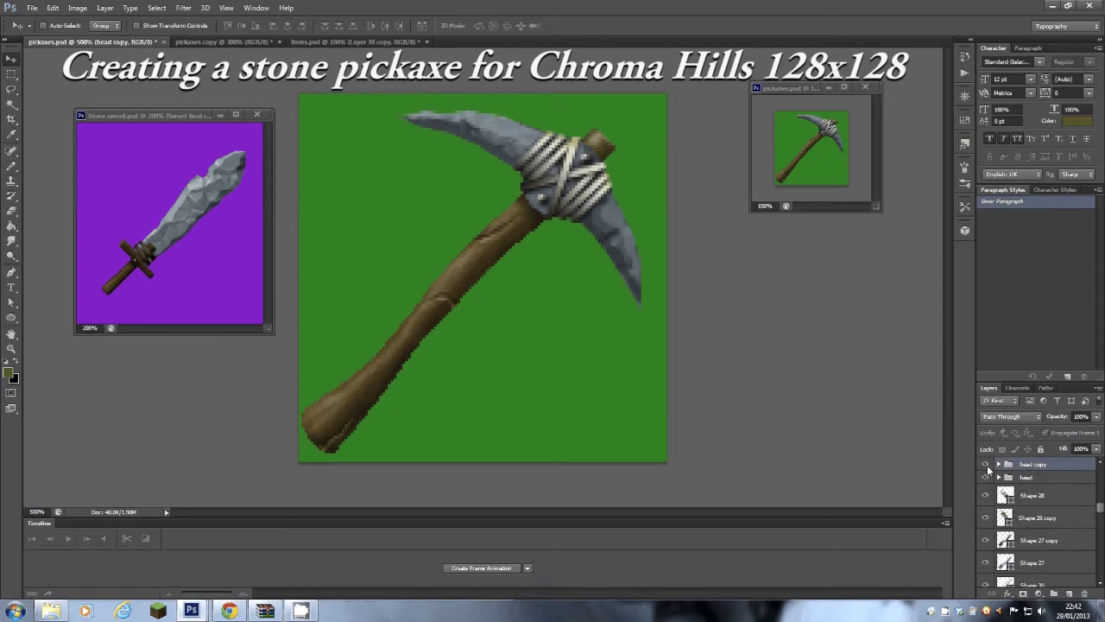
# Step: Compare the head copy group with the original, leaving the original head group hidden and head copy expanded
pyautogui.click(986, 465)
pyautogui.click(986, 465)
pyautogui.click(986, 465)
pyautogui.click(986, 465)
pyautogui.click(998, 465)
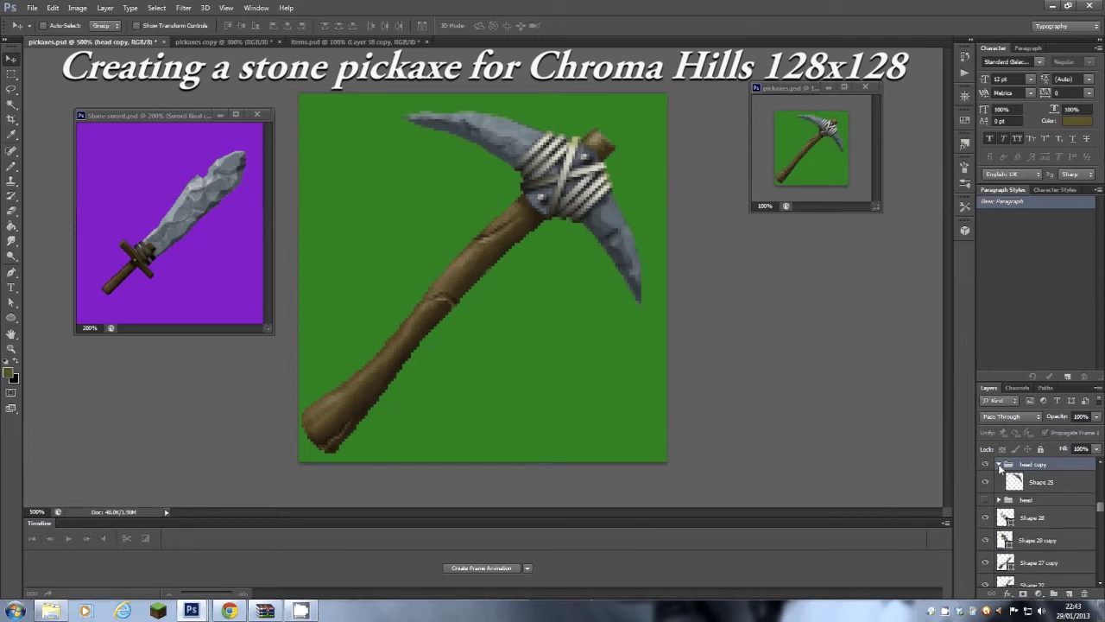
pyautogui.doubleClick(1063, 488)
pyautogui.moveTo(186, 270); pyautogui.dragTo(701, 285)
pyautogui.click(683, 335)
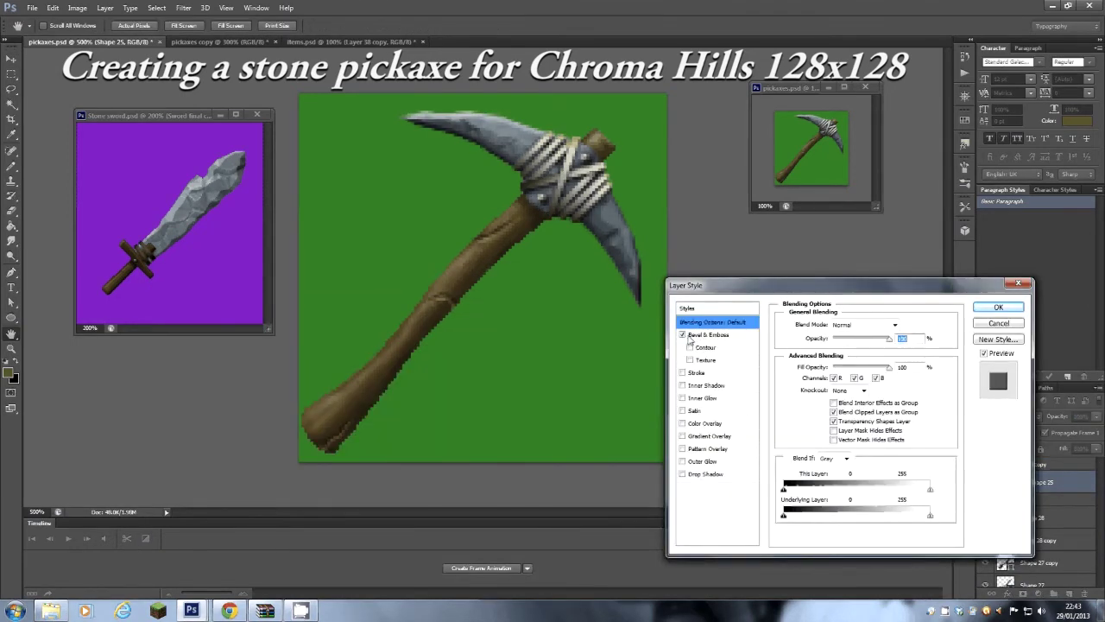
pyautogui.click(708, 334)
pyautogui.moveTo(853, 355); pyautogui.dragTo(836, 380)
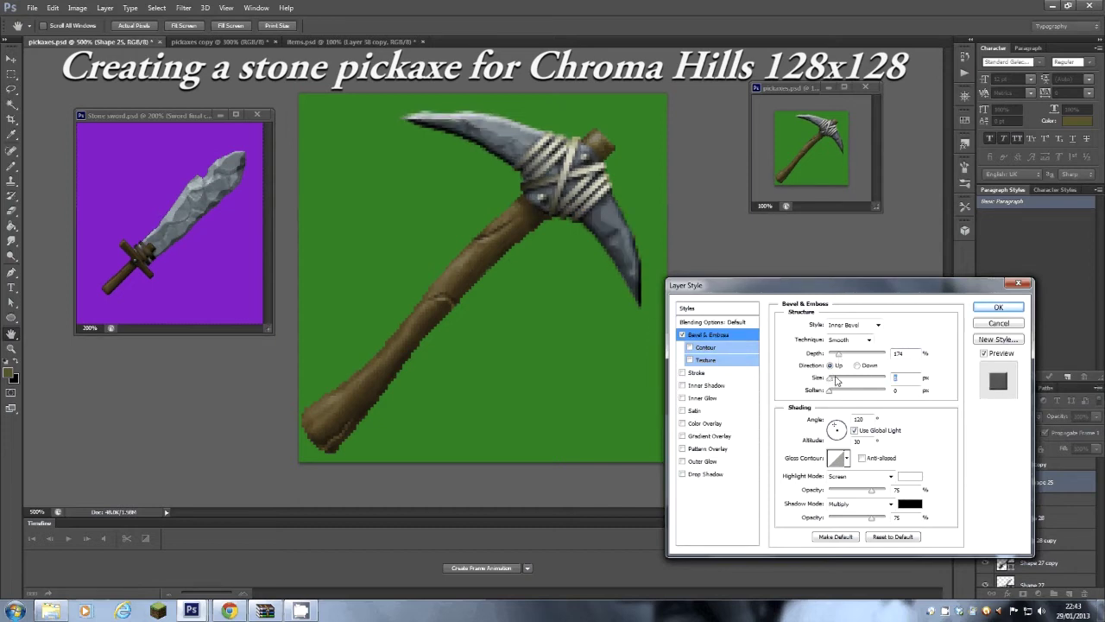
pyautogui.click(998, 324)
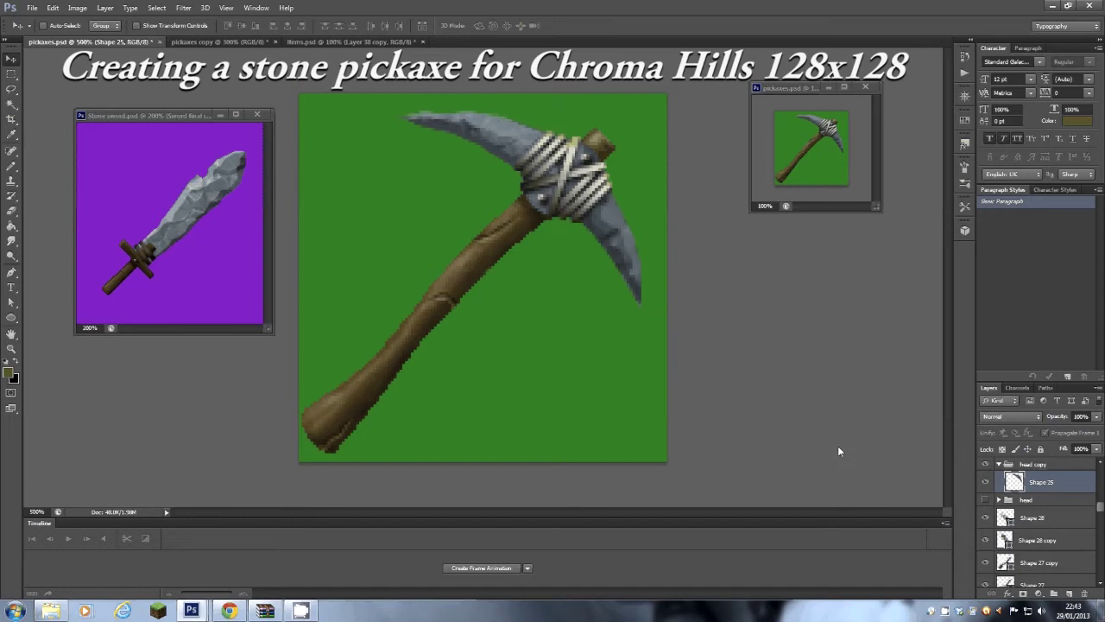
# Step: Apply a Brightness/Contrast adjustment to the merged stone head layer with brightness 28 and contrast 15
pyautogui.click(77, 7)
pyautogui.moveTo(87, 40)
pyautogui.click(237, 41)
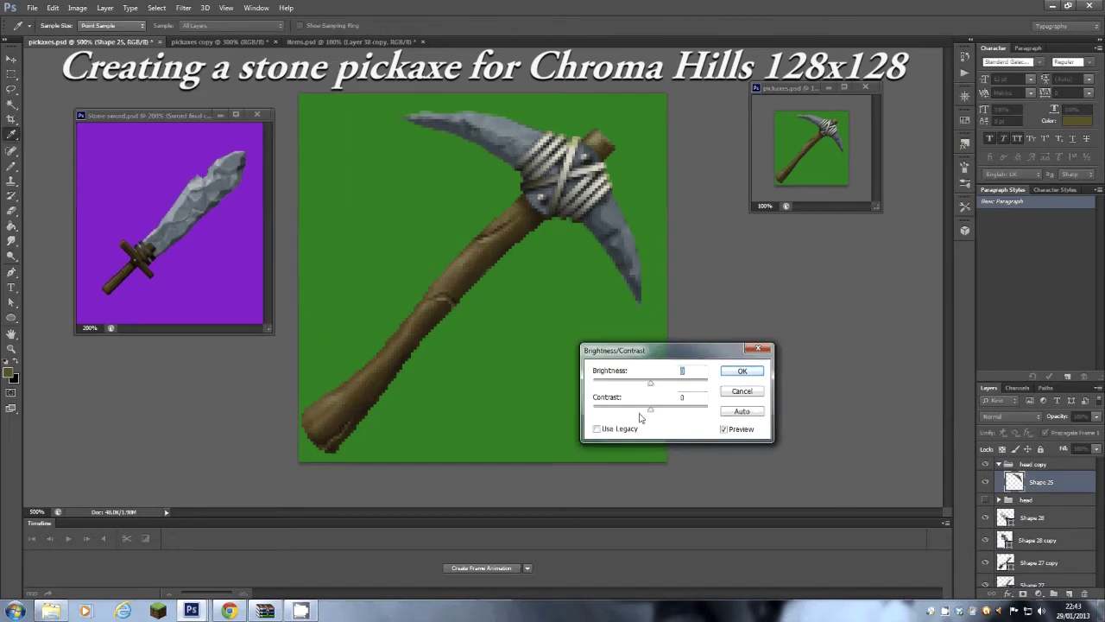
pyautogui.moveTo(651, 410); pyautogui.dragTo(662, 390)
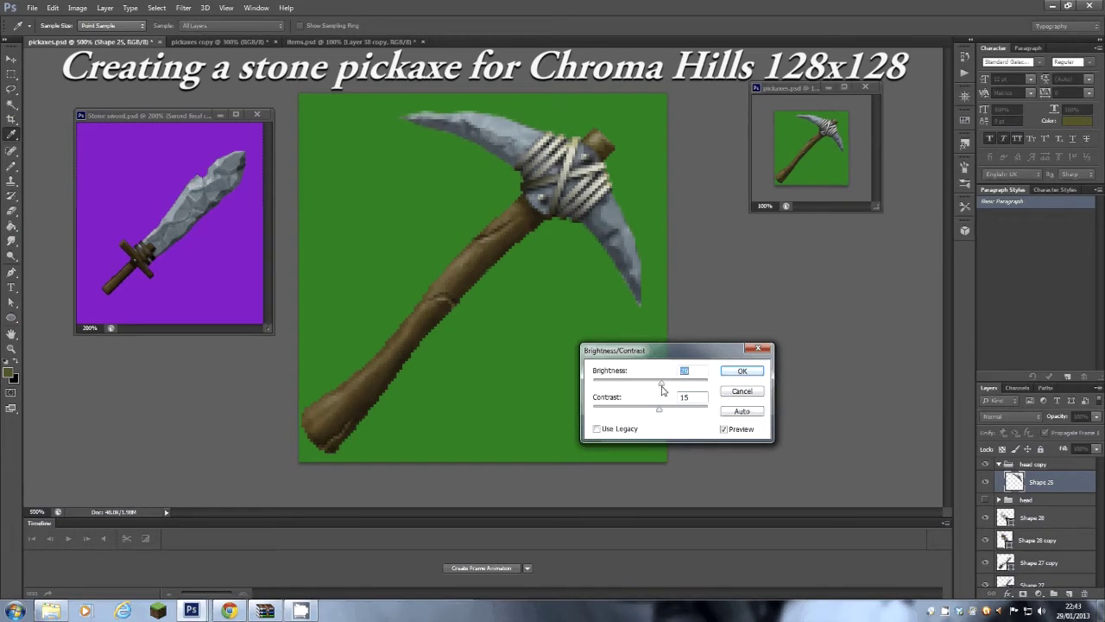
pyautogui.click(736, 374)
pyautogui.press('v')
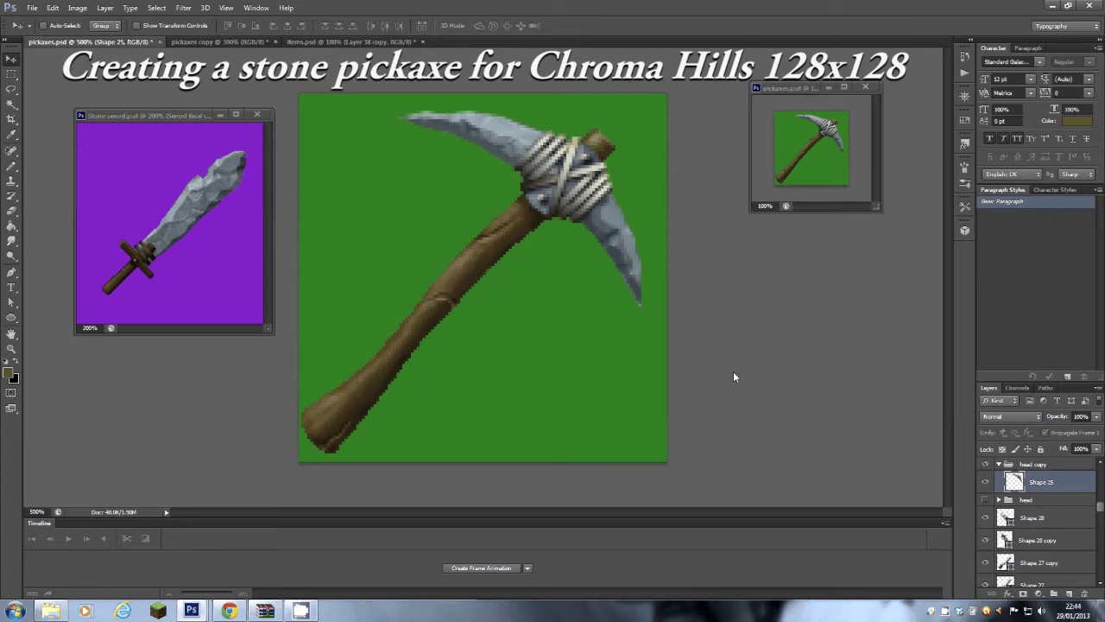
# Step: Toggle the brightened stone head layer's visibility to compare it with the rest of the pickaxe
pyautogui.click(985, 481)
pyautogui.click(985, 481)
pyautogui.click(985, 483)
pyautogui.click(985, 484)
# Step: Darken the shading on the merged stone head layer with the Burn tool set to midtones
pyautogui.hotkey('ctrl', '+')
pyautogui.hotkey('ctrl', '+')
pyautogui.hotkey('ctrl', '+')
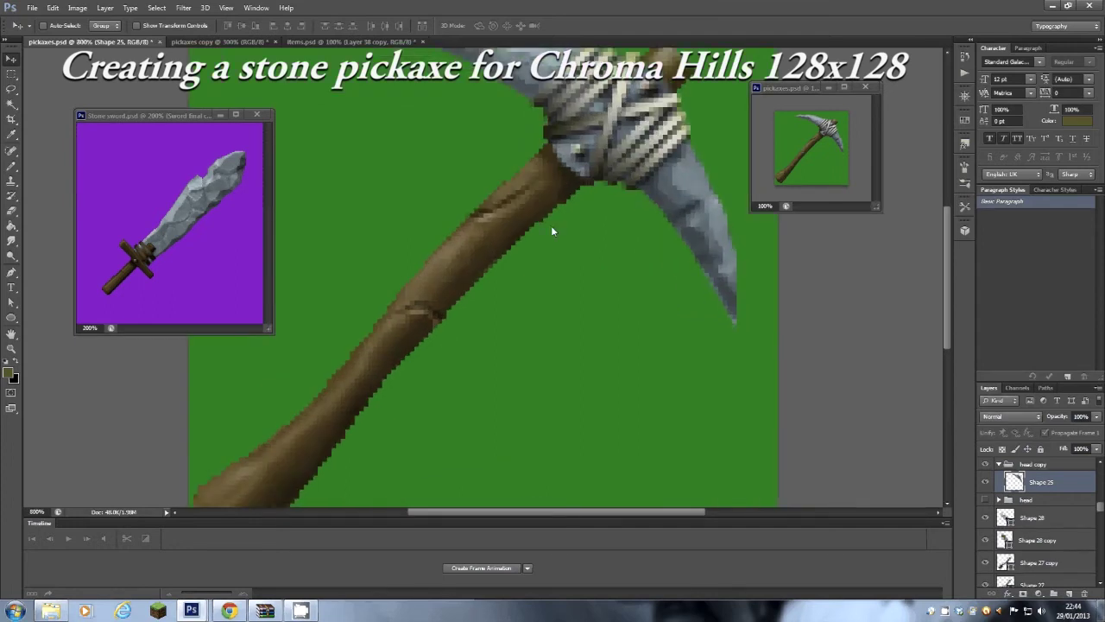
pyautogui.moveTo(569, 225); pyautogui.dragTo(508, 346)
pyautogui.press('b')
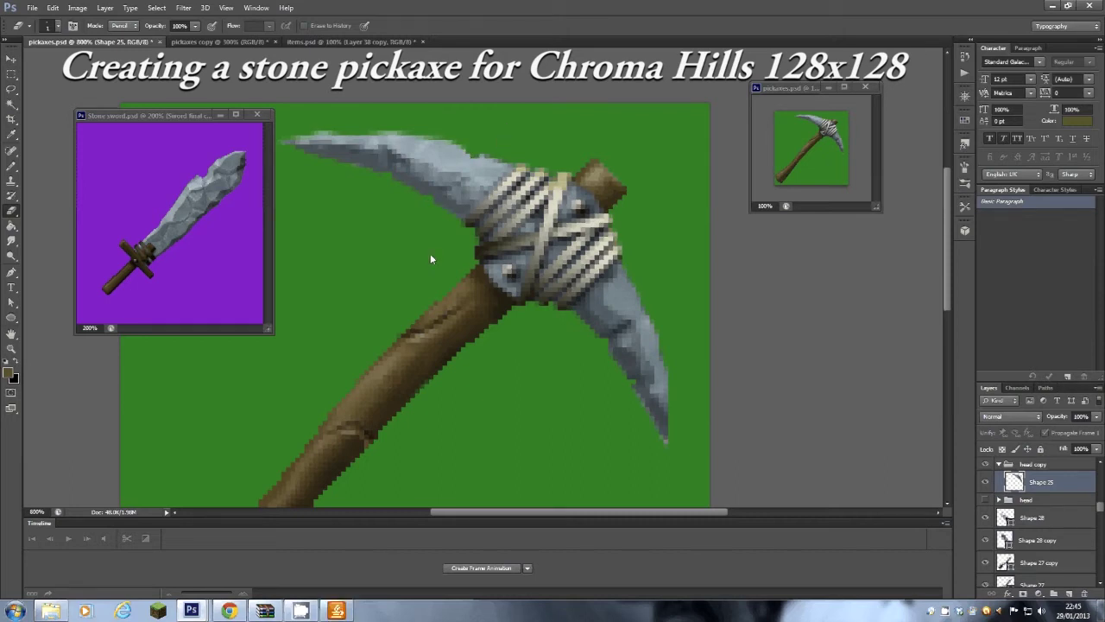
pyautogui.rightClick(11, 210)
pyautogui.rightClick(11, 256)
pyautogui.click(43, 266)
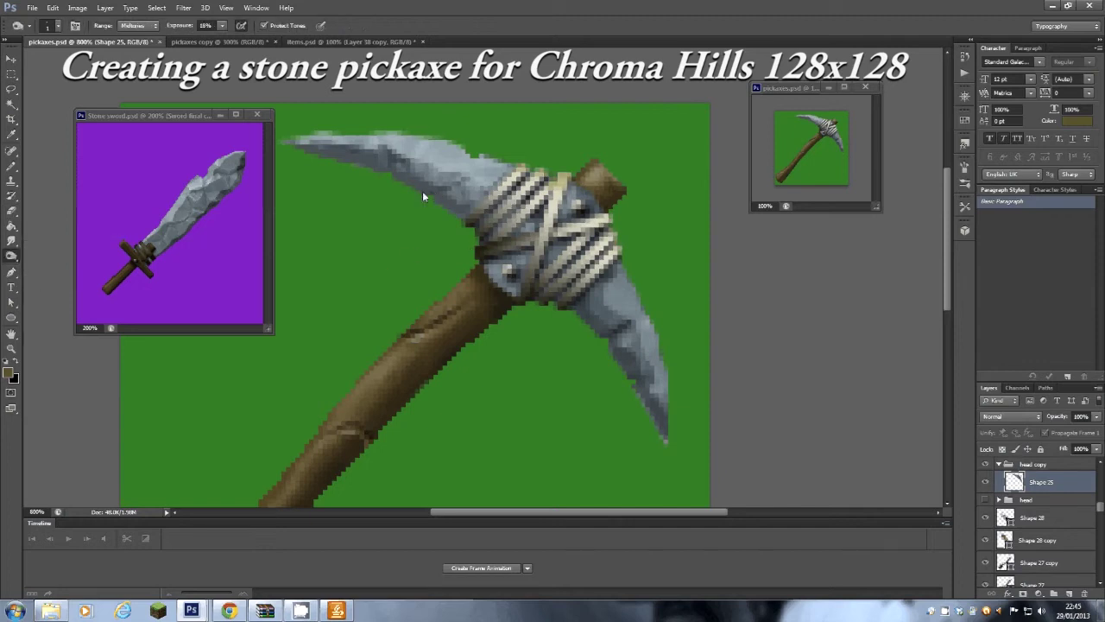
# Step: Refine the stone head's highlights with the Dodge tool and its shadows with the Burn tool
pyautogui.rightClick(12, 256)
pyautogui.click(43, 253)
pyautogui.press('e')
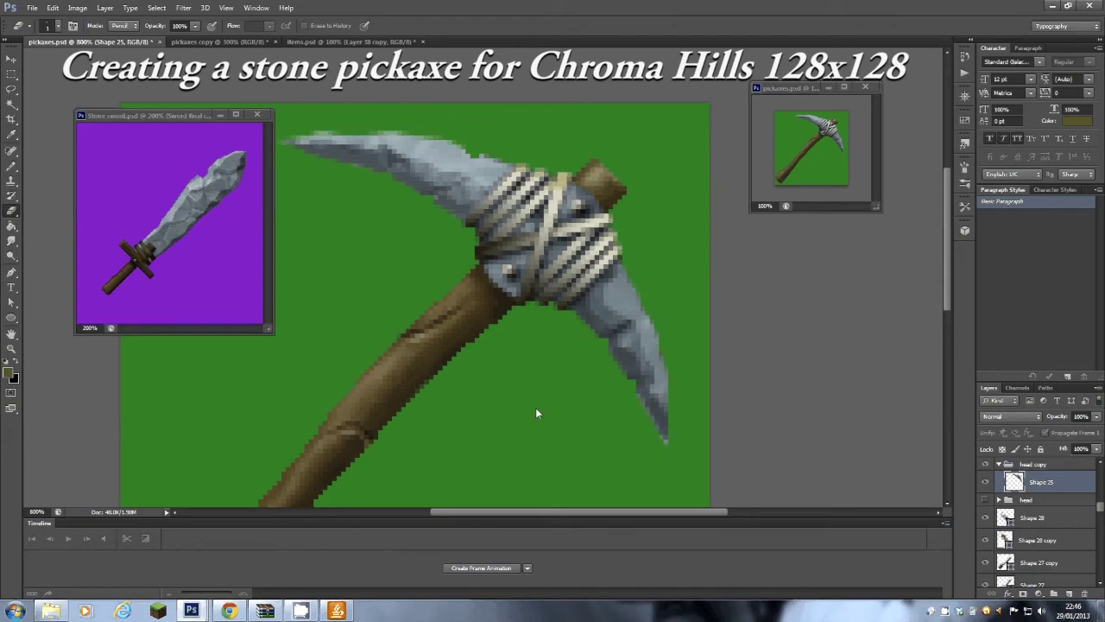
pyautogui.press('o')
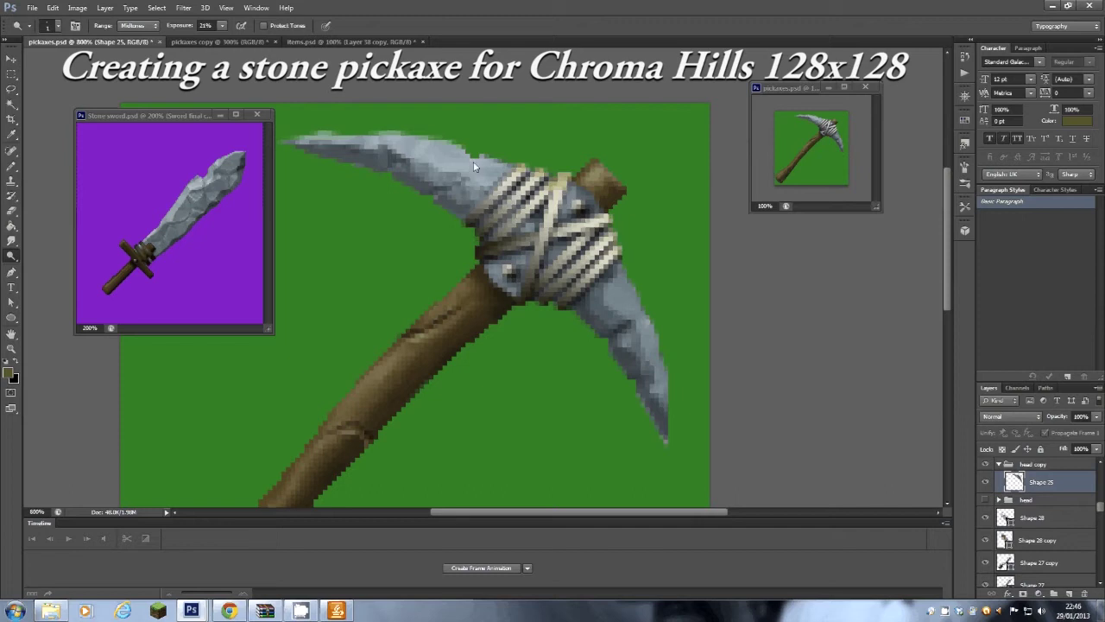
pyautogui.rightClick(12, 256)
pyautogui.click(56, 256)
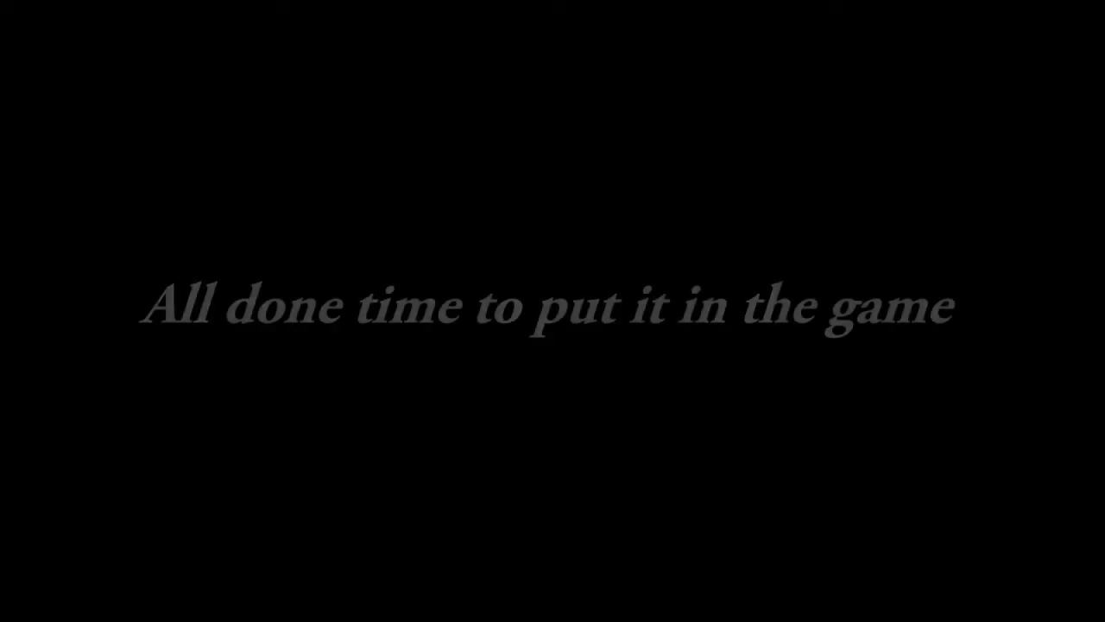